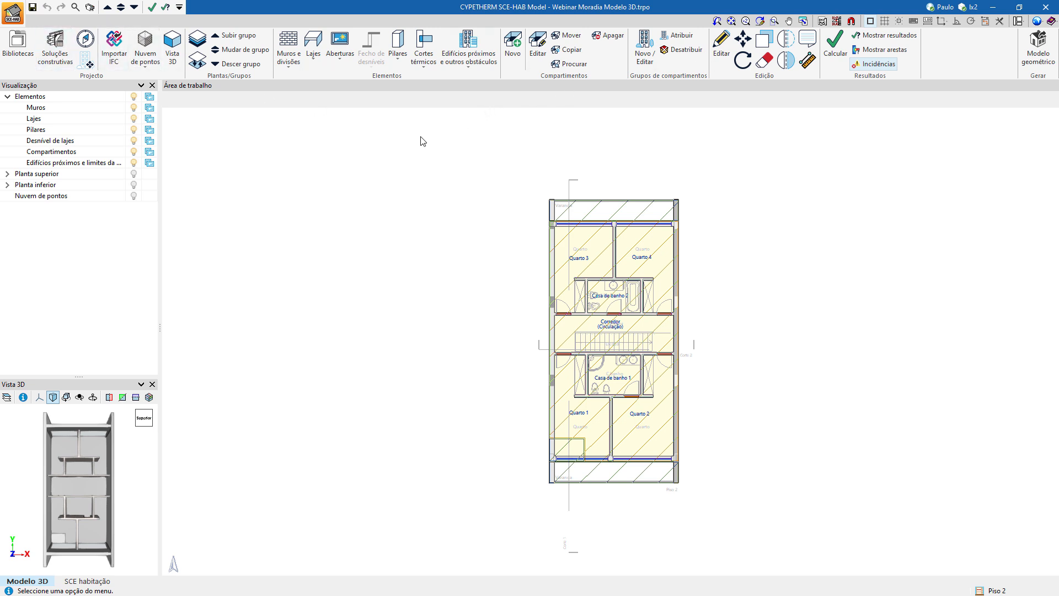
# Save the current job's data and open the file manager.
pyautogui.click(13, 12)
pyautogui.click(34, 61)
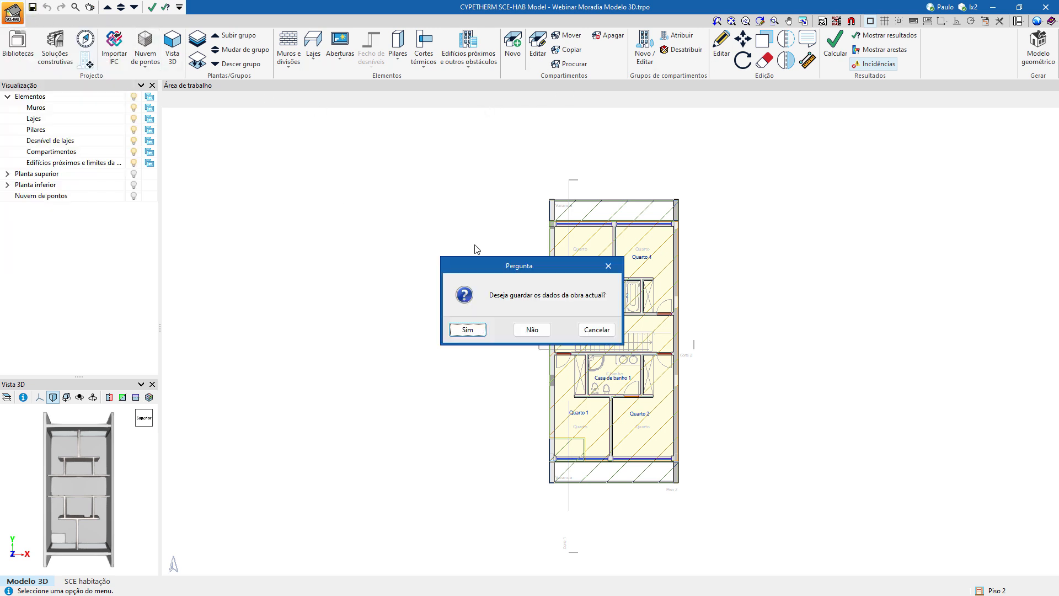
pyautogui.click(467, 330)
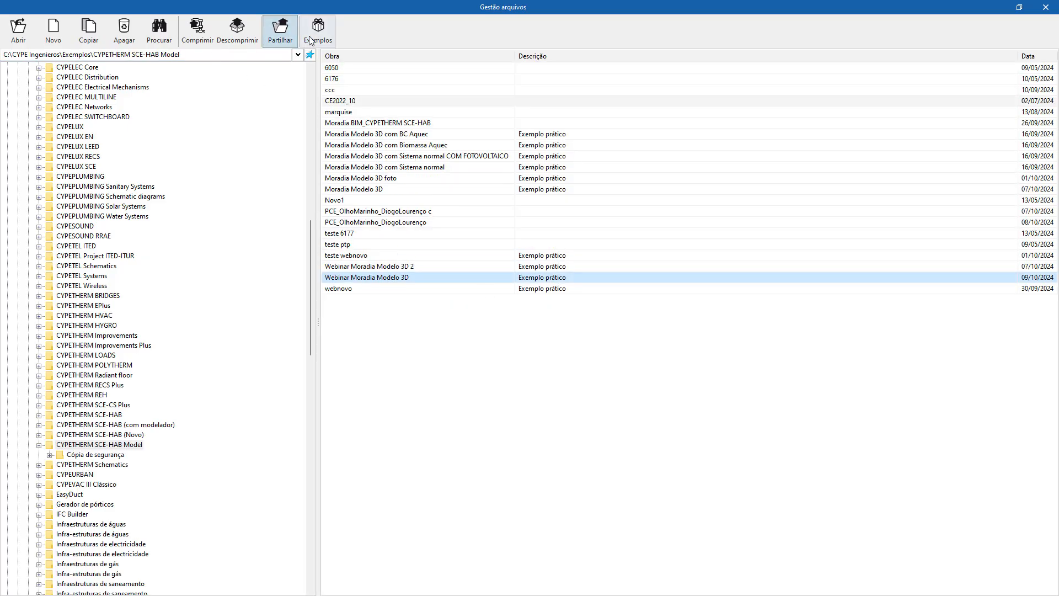
# Install the practical example jobs, select Moradia Modelo 3D in the list and return to the open model.
pyautogui.click(323, 36)
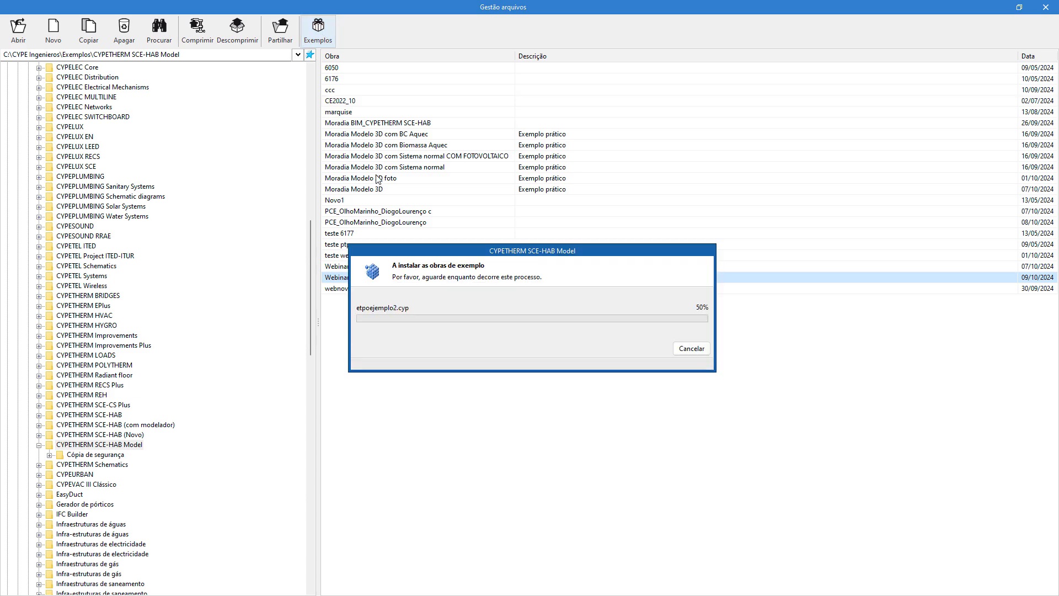
pyautogui.click(365, 190)
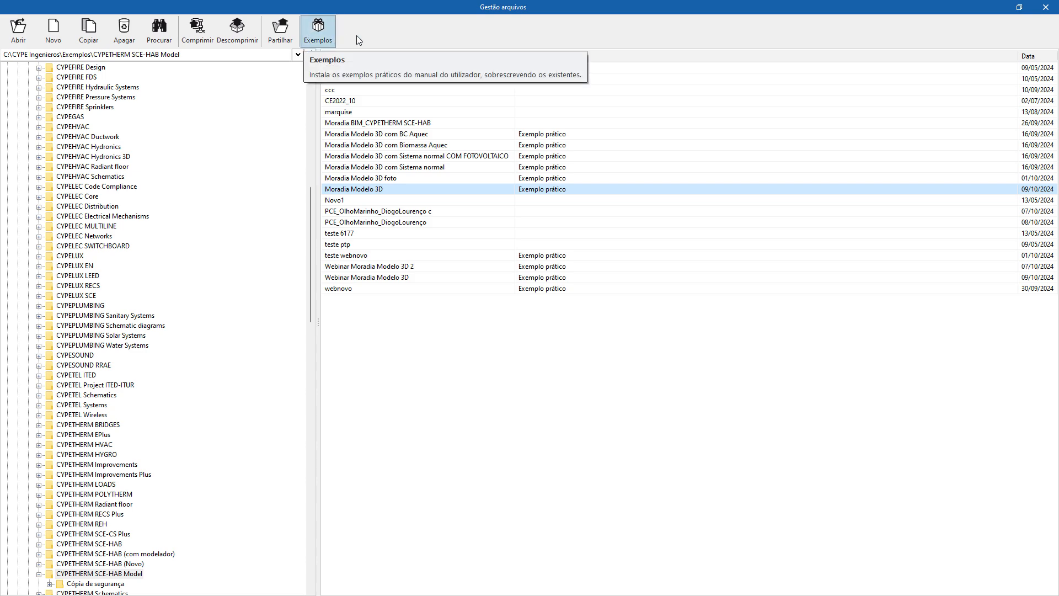
pyautogui.click(1045, 8)
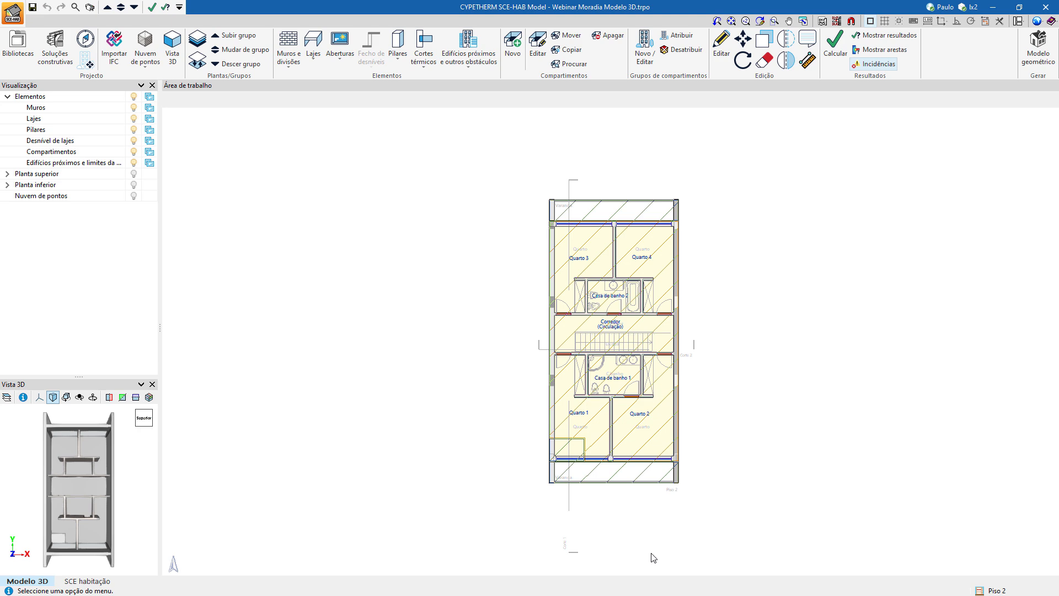
# Switch to the web browser and open the user manuals page from the training section of the Top Informática site.
pyautogui.hotkey('alt', 'Tab')
pyautogui.hotkey('alt', 'Tab')
pyautogui.hotkey('alt', 'Tab')
pyautogui.hotkey('alt', 'Tab')
pyautogui.hotkey('alt', 'Tab')
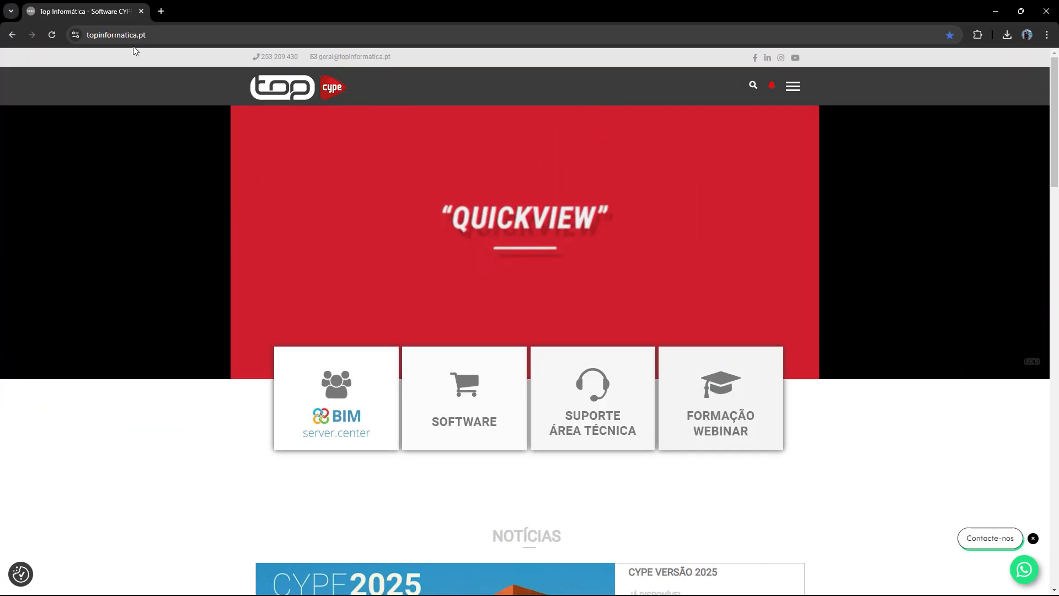
pyautogui.moveTo(639, 428)
pyautogui.moveTo(720, 436)
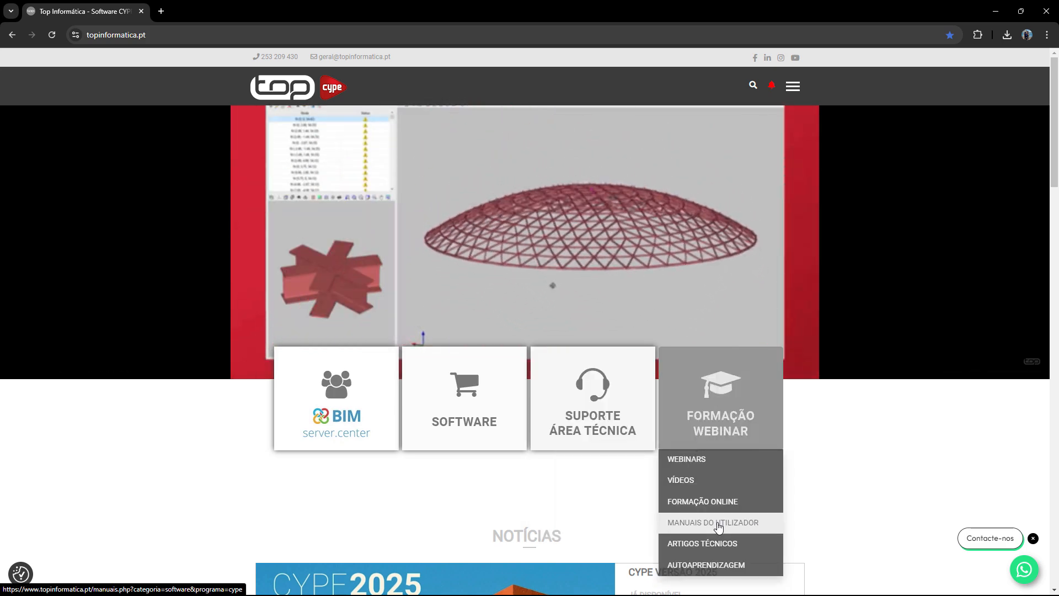
pyautogui.click(718, 523)
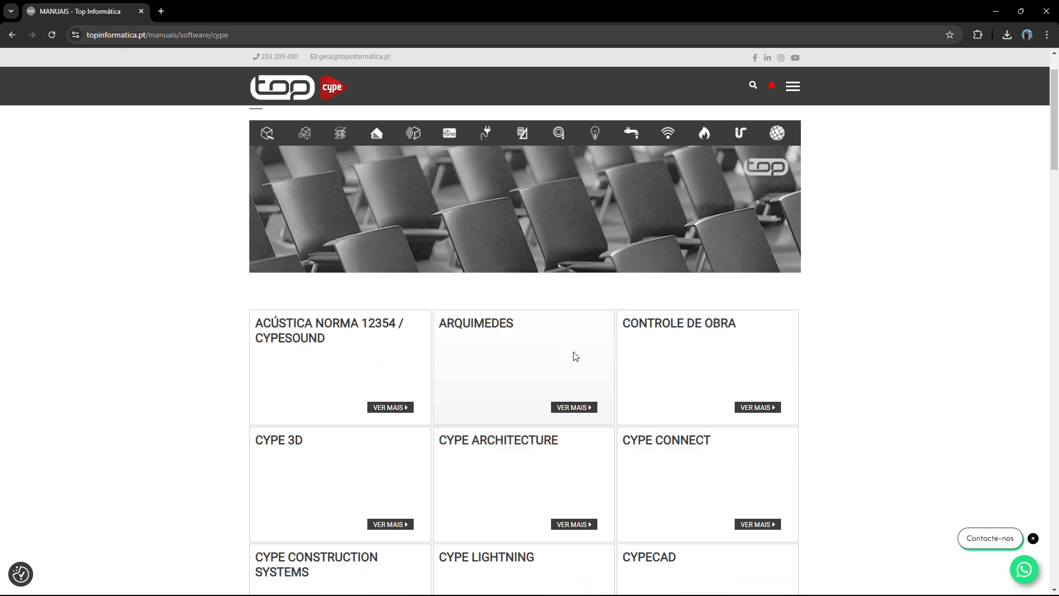
# Open the manuals for IFC Builder, and return to CYPETHERM SCE-HAB Model.
pyautogui.scroll(-14, 575, 357)
pyautogui.scroll(-18, 574, 356)
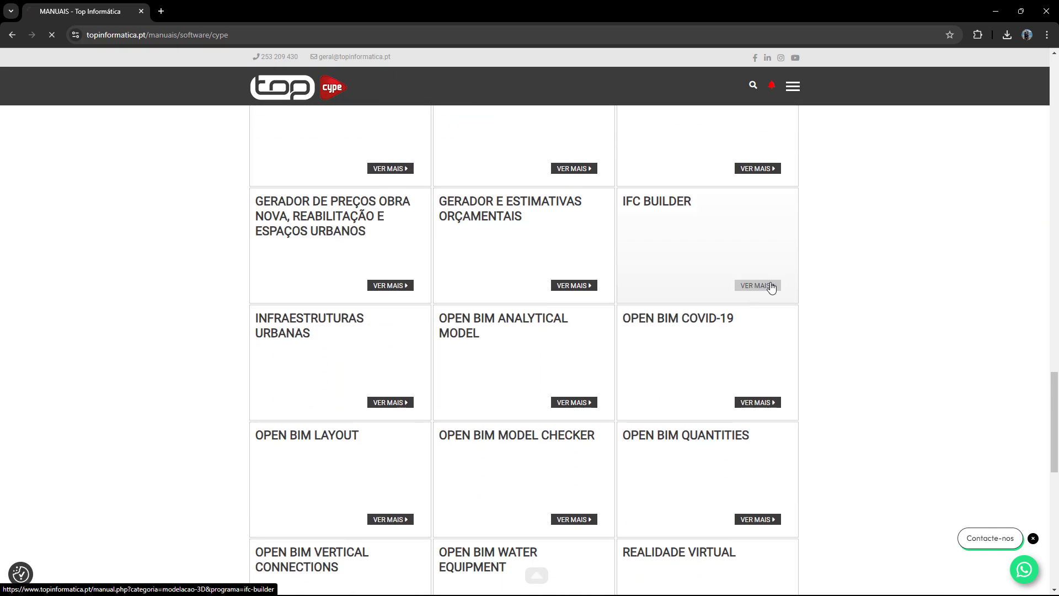
pyautogui.click(770, 284)
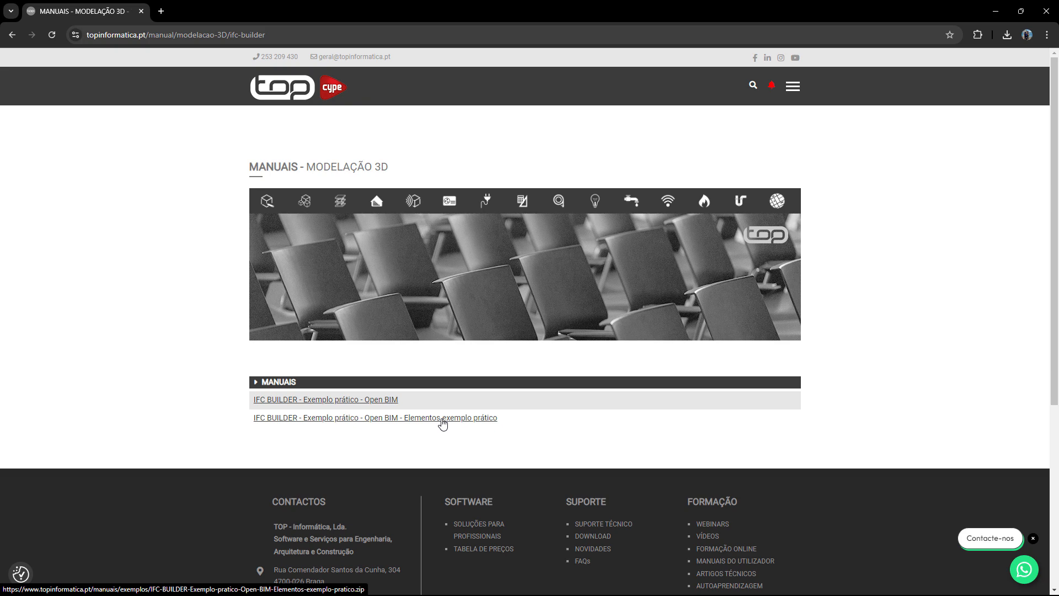
pyautogui.click(995, 14)
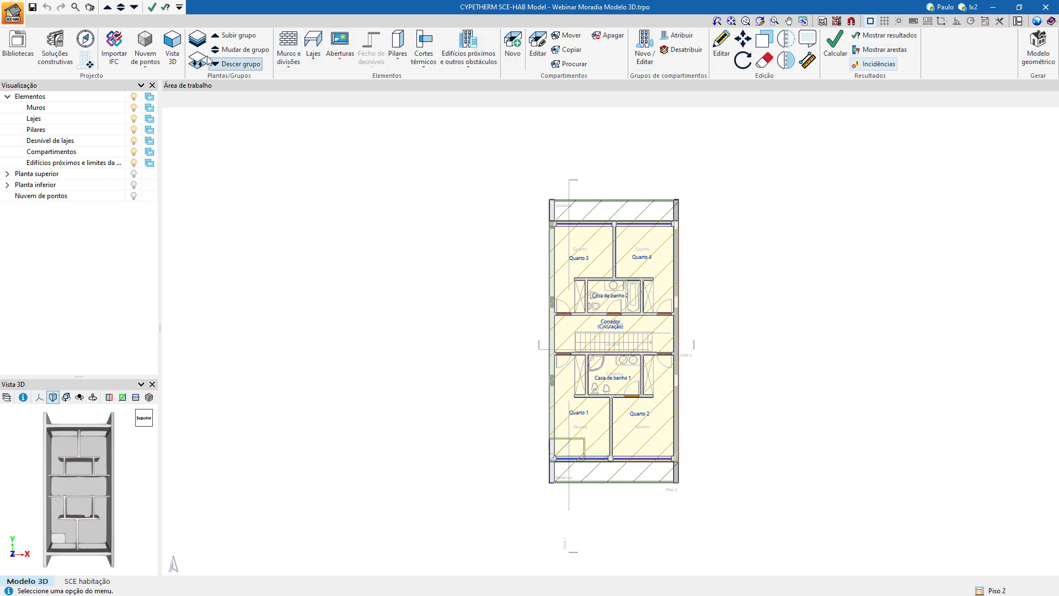
# Open the full 3D view of the house and inspect the building from several sides.
pyautogui.click(172, 47)
pyautogui.click(475, 334)
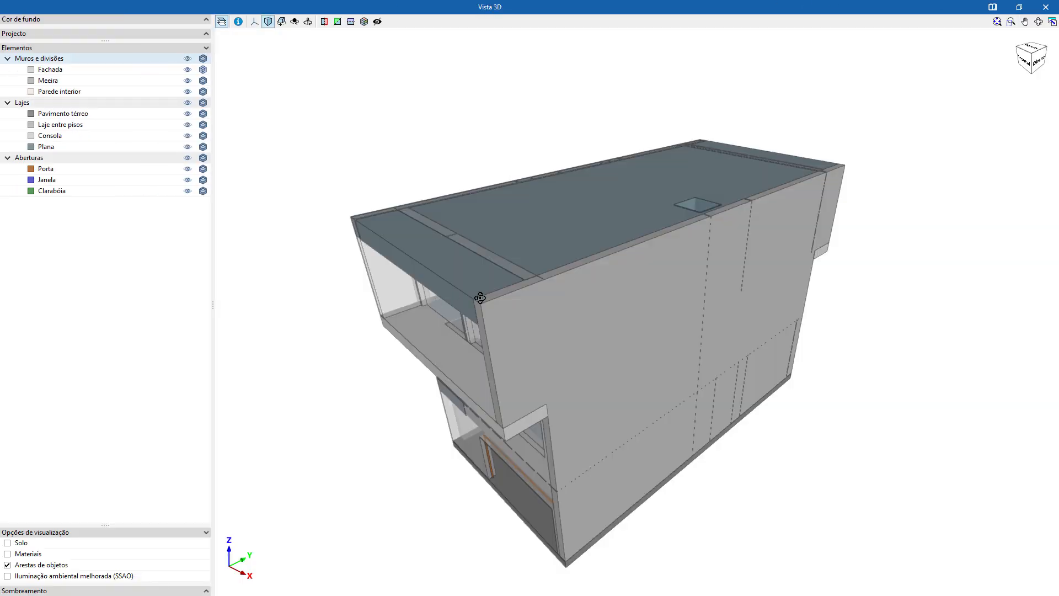
pyautogui.moveTo(480, 298); pyautogui.dragTo(633, 260, button='middle')
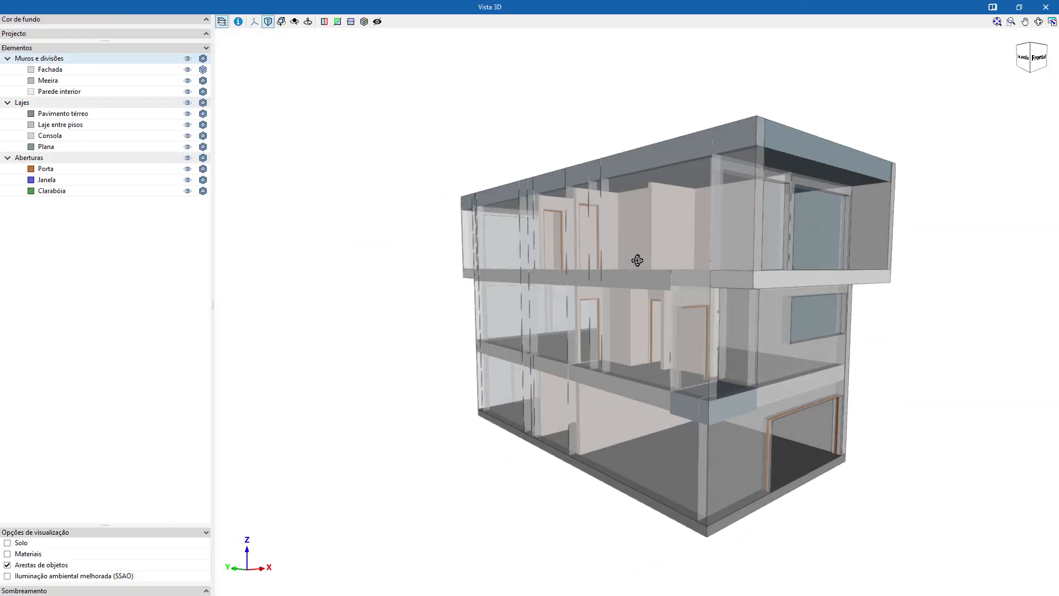
pyautogui.moveTo(740, 338); pyautogui.dragTo(316, 230, button='middle')
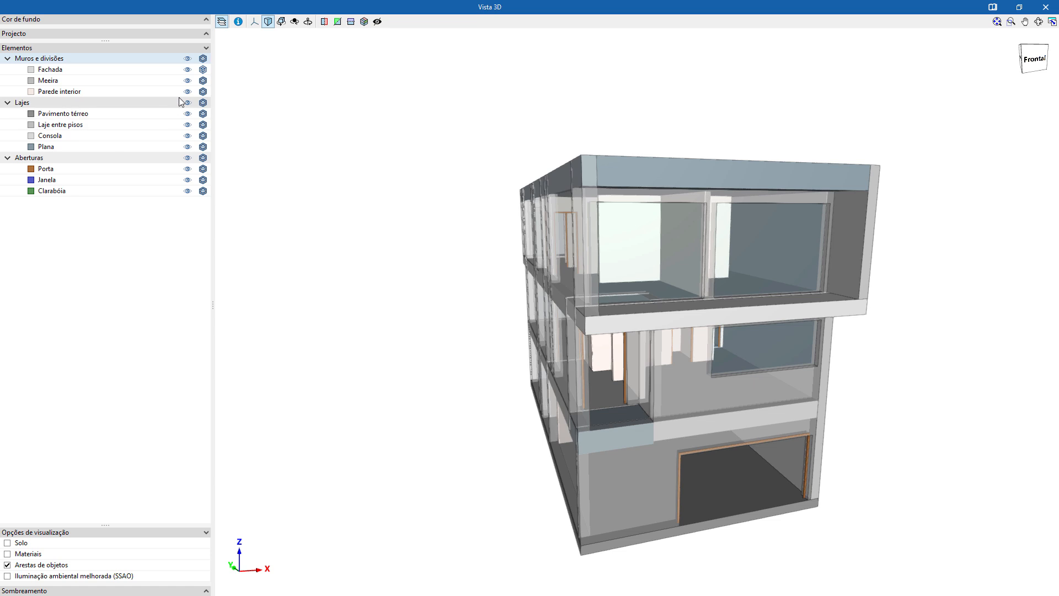
# Display the Fachada walls as opaque, inspect the house's front façade and close the 3D view.
pyautogui.click(203, 70)
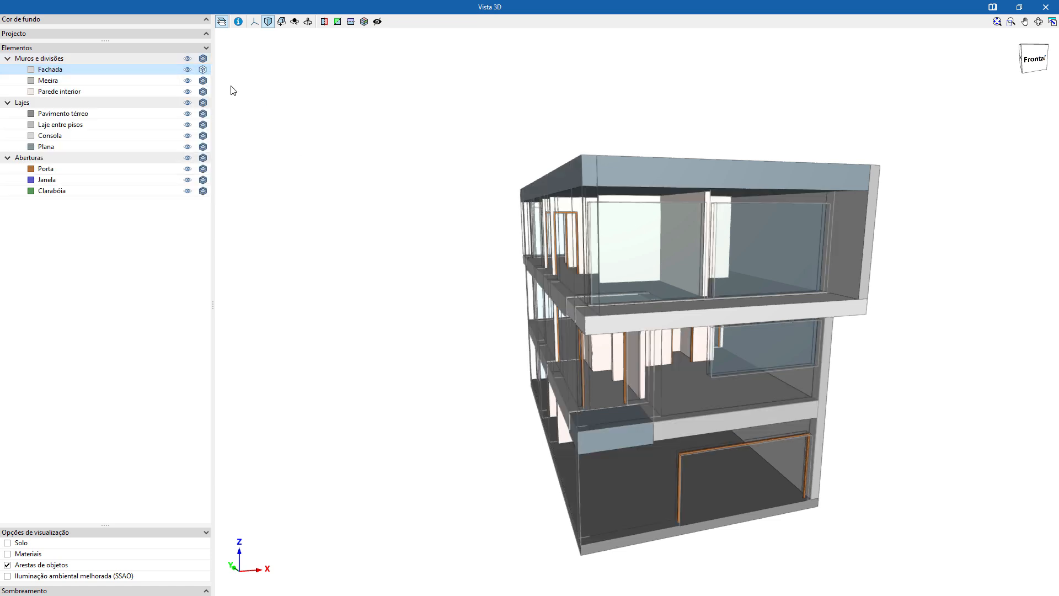
pyautogui.click(204, 71)
pyautogui.moveTo(604, 314); pyautogui.dragTo(652, 342, button='middle')
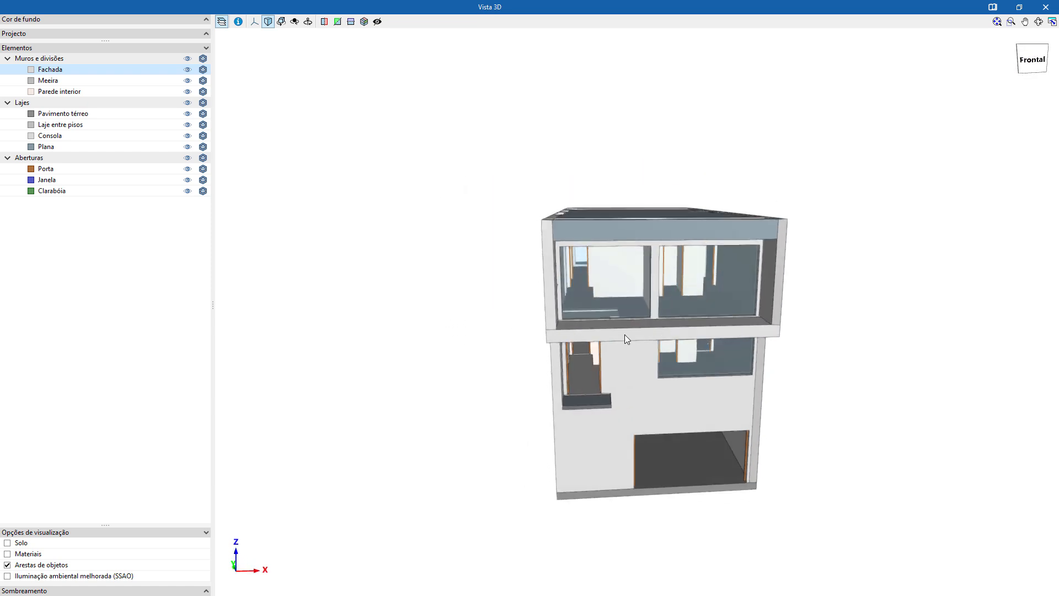
pyautogui.moveTo(586, 312); pyautogui.dragTo(657, 390, button='middle')
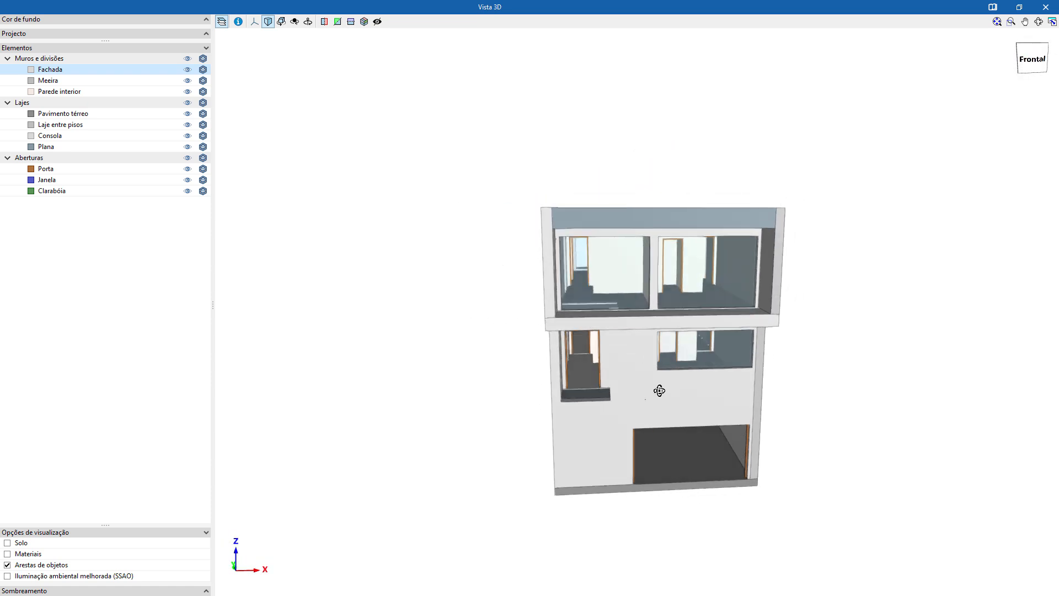
pyautogui.click(1046, 8)
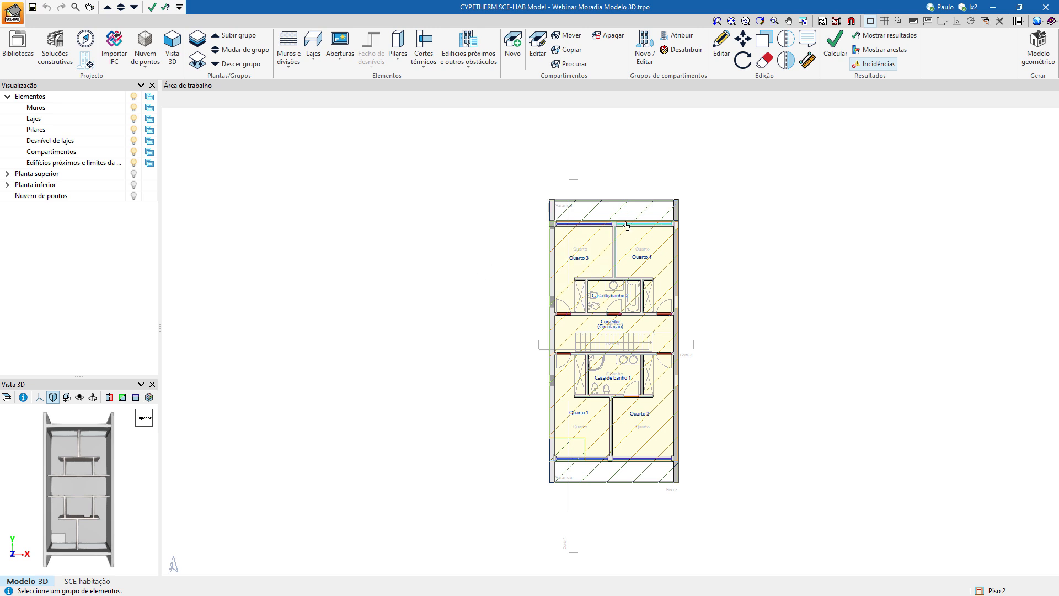
# Start adding a new façade type for an exterior wall.
pyautogui.click(283, 47)
pyautogui.click(280, 127)
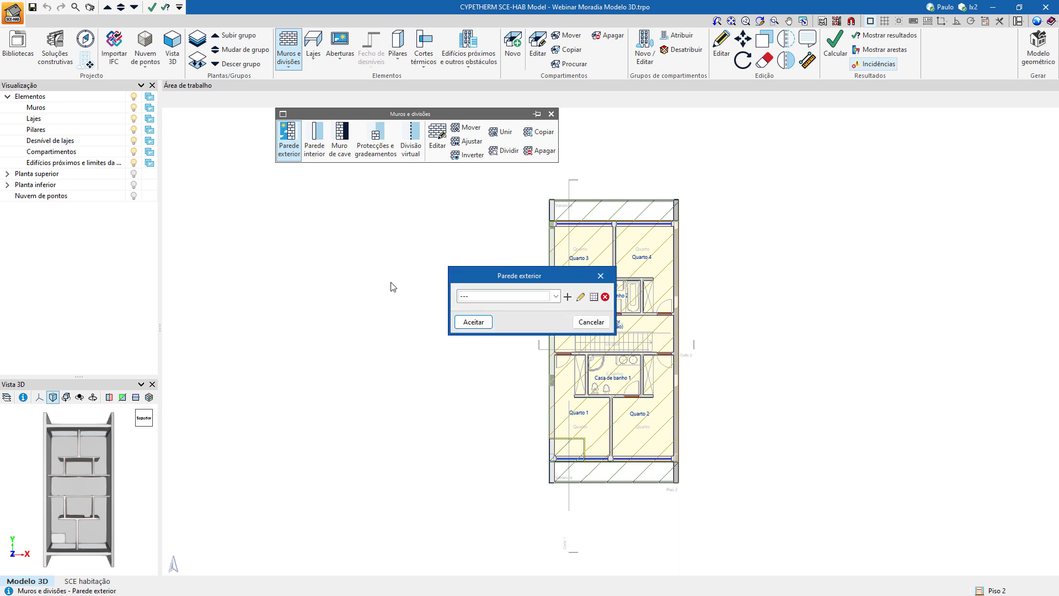
pyautogui.moveTo(491, 272); pyautogui.dragTo(255, 247)
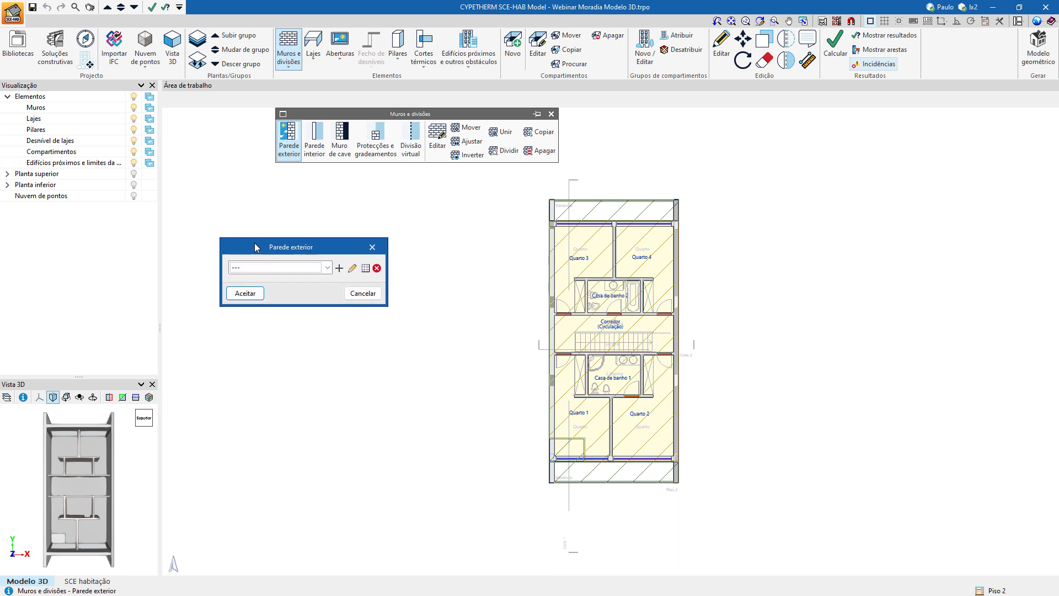
pyautogui.click(338, 268)
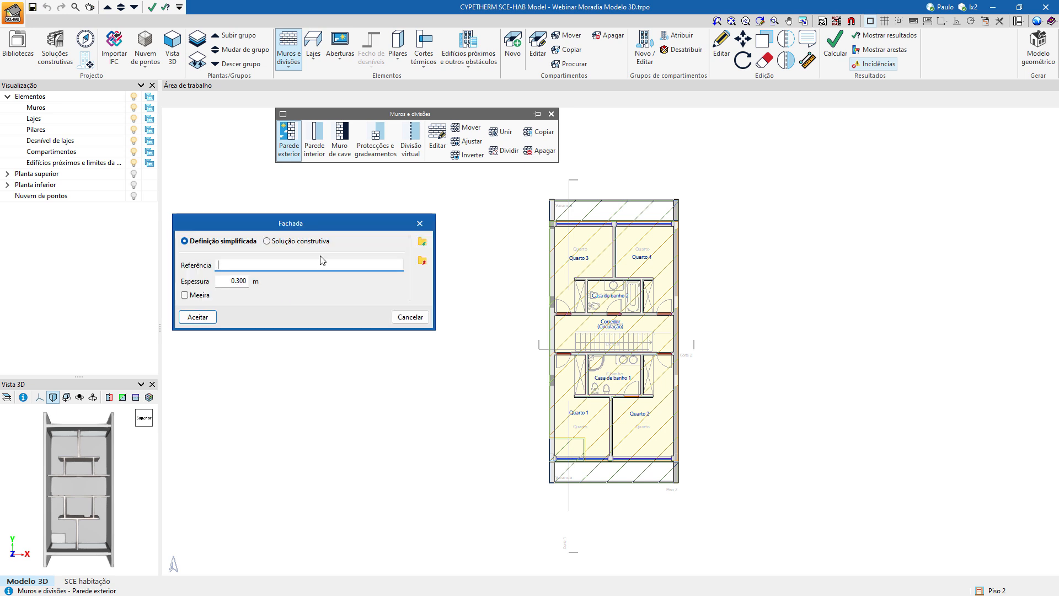
pyautogui.moveTo(312, 224); pyautogui.dragTo(358, 224)
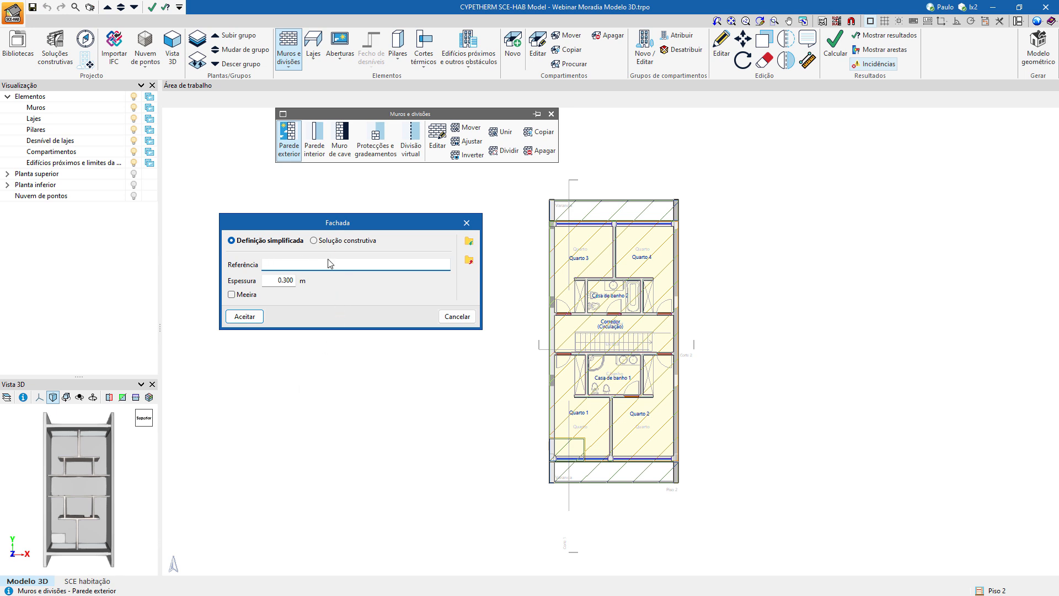
# Switch the façade definition to Solução construtiva and enlarge its library window to view the available façade solutions.
pyautogui.click(328, 242)
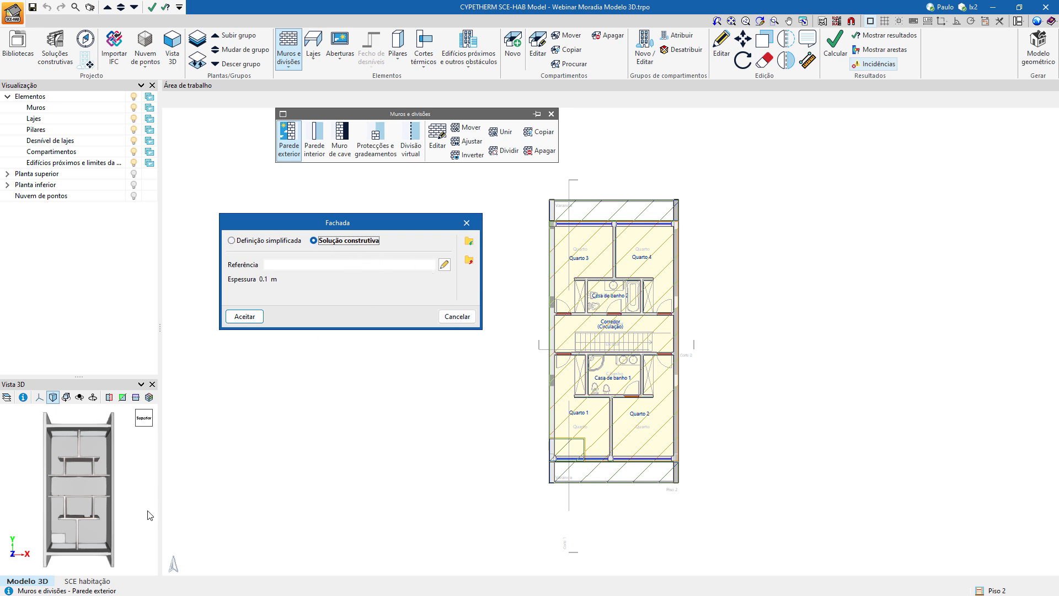
pyautogui.click(444, 266)
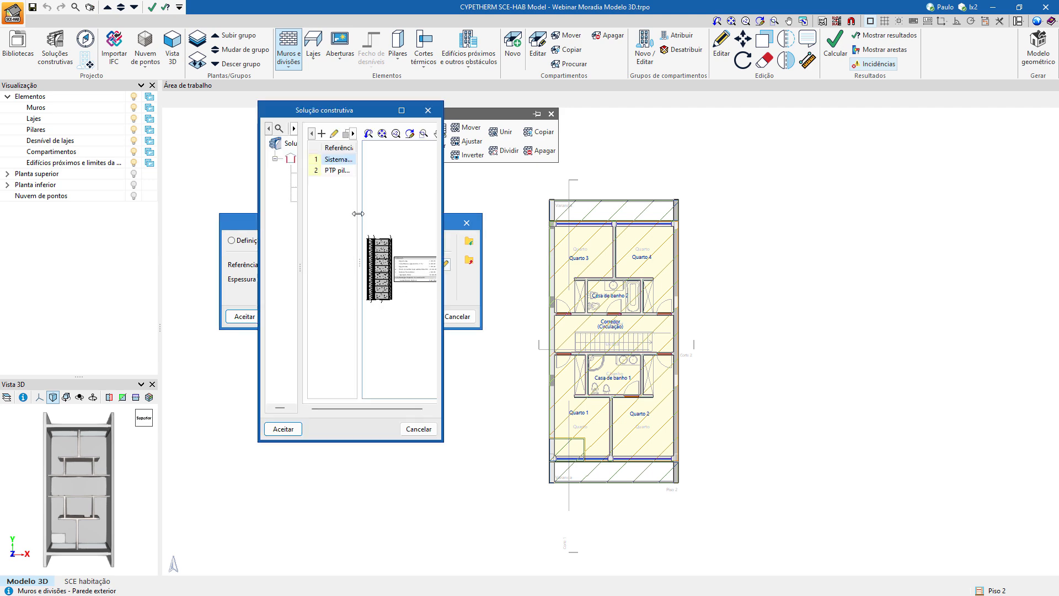
pyautogui.moveTo(445, 441); pyautogui.dragTo(760, 541)
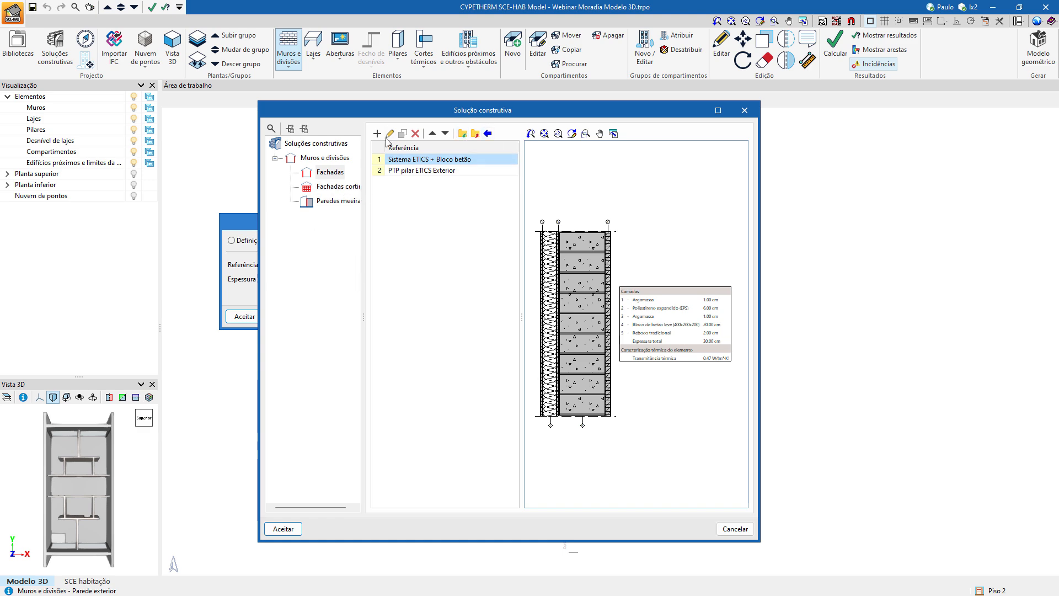
pyautogui.moveTo(258, 222); pyautogui.dragTo(128, 221)
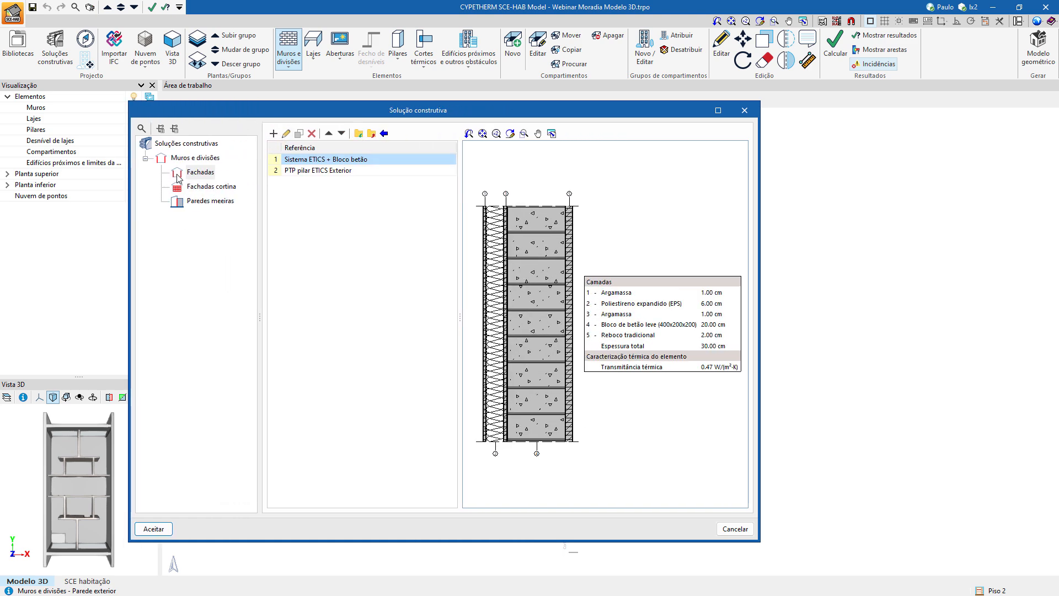
# Try to import a manufacturer's catalogue solution for a new façade, and cancel the exterior wall definition.
pyautogui.click(273, 133)
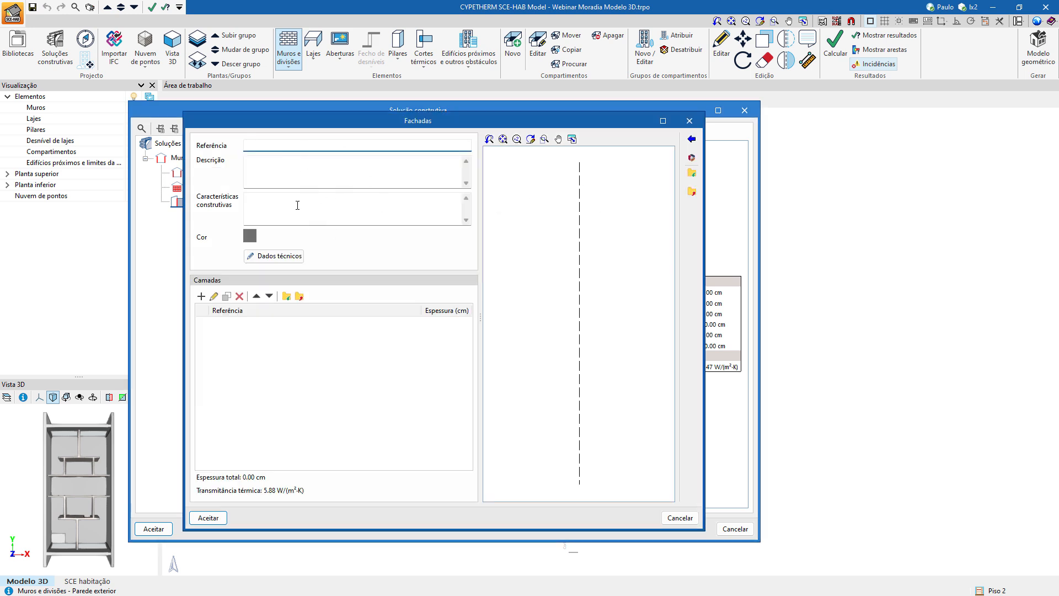
pyautogui.click(693, 140)
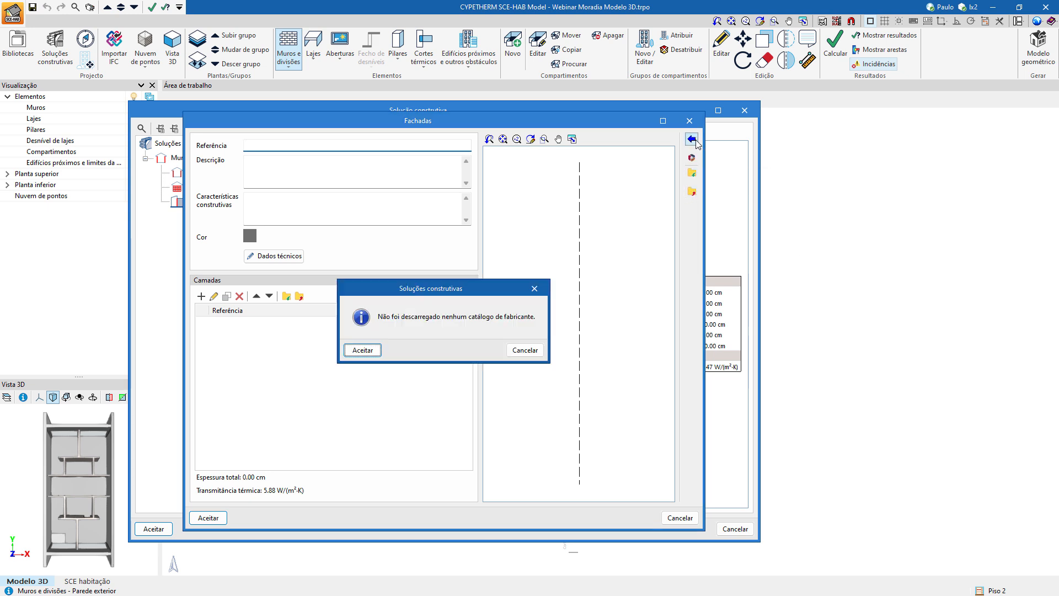
pyautogui.click(524, 350)
pyautogui.click(680, 517)
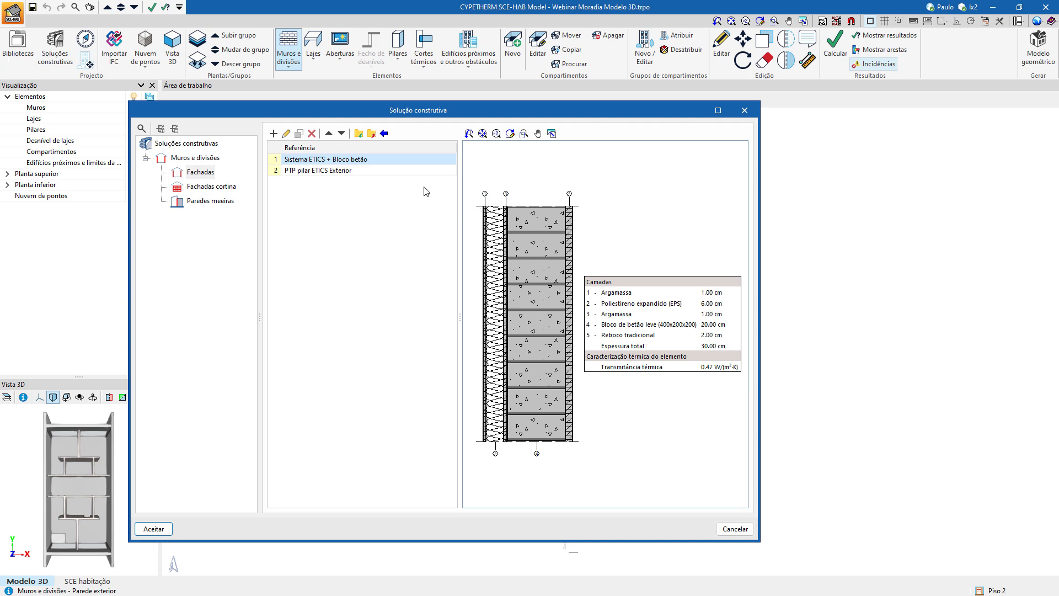
pyautogui.click(735, 529)
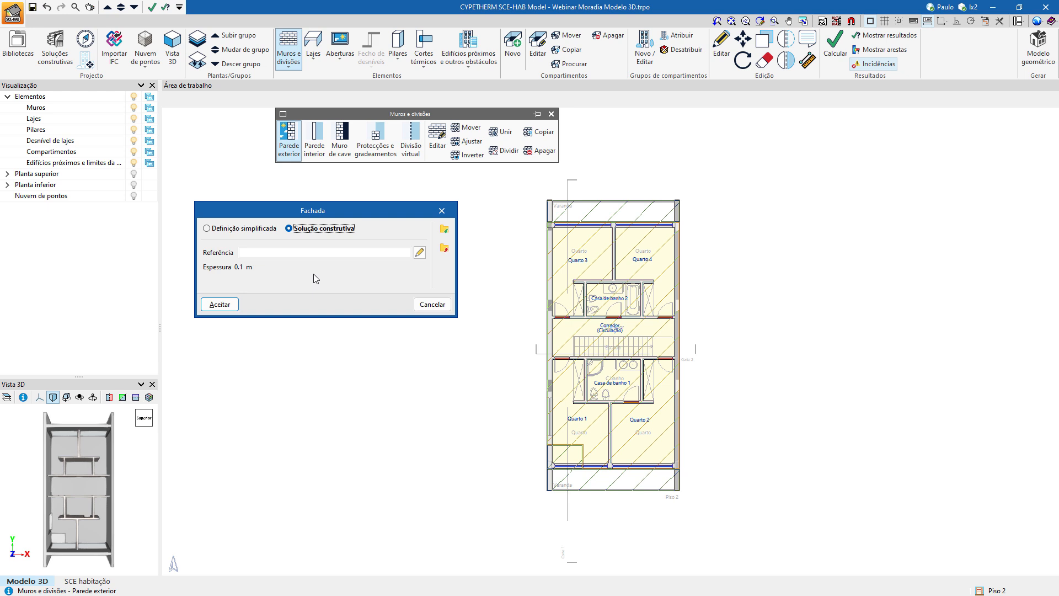
pyautogui.click(423, 304)
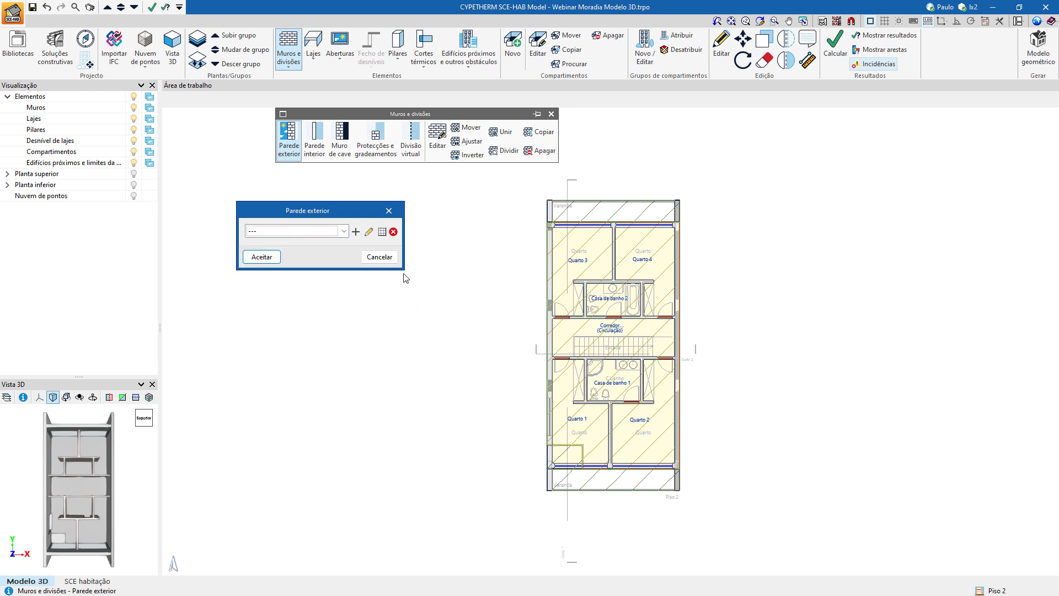
pyautogui.click(380, 257)
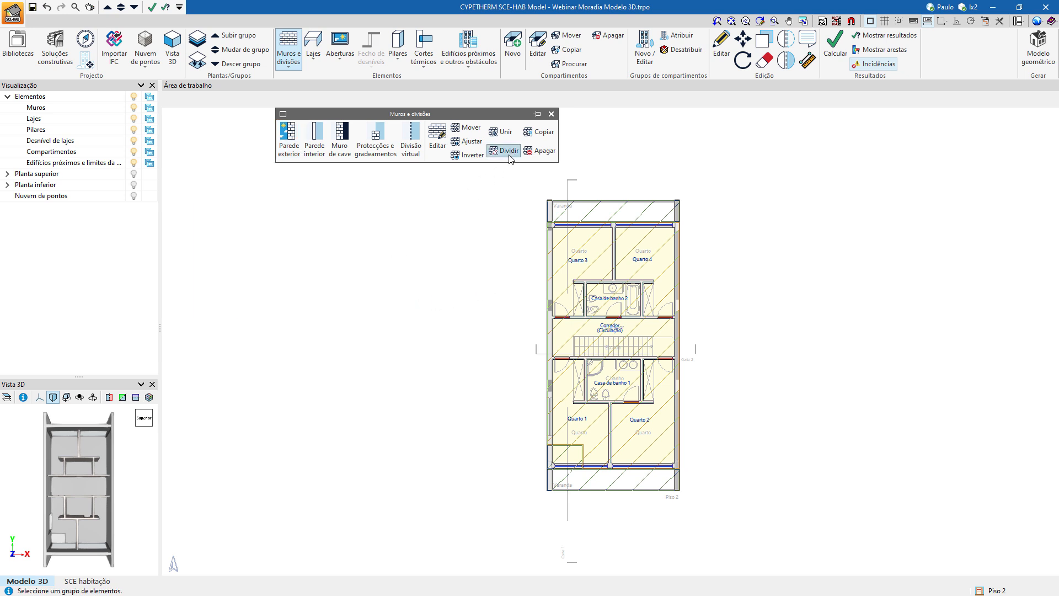
# Inspect the construction solution assigned to the exterior pillar wall segment beside Quarto 3, and close the wall editing without changes.
pyautogui.scroll(3, 557, 298)
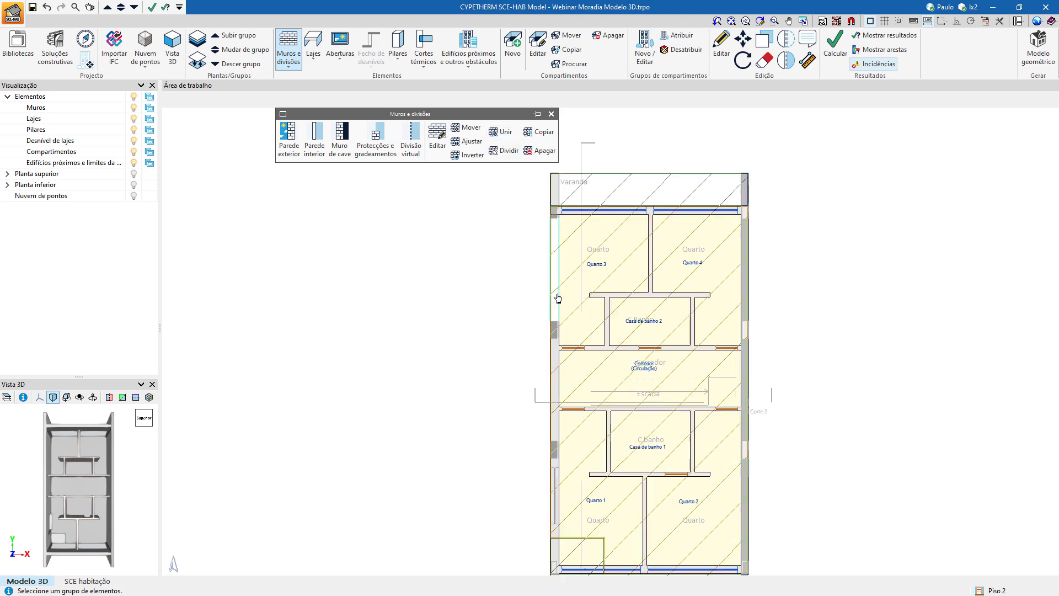
pyautogui.scroll(3, 558, 297)
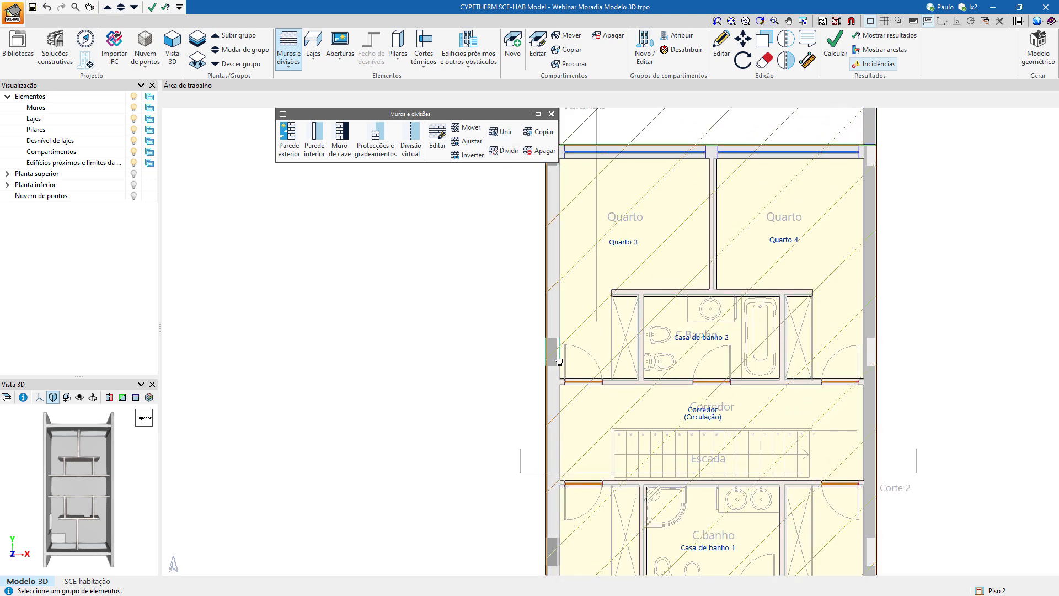
pyautogui.scroll(3, 556, 336)
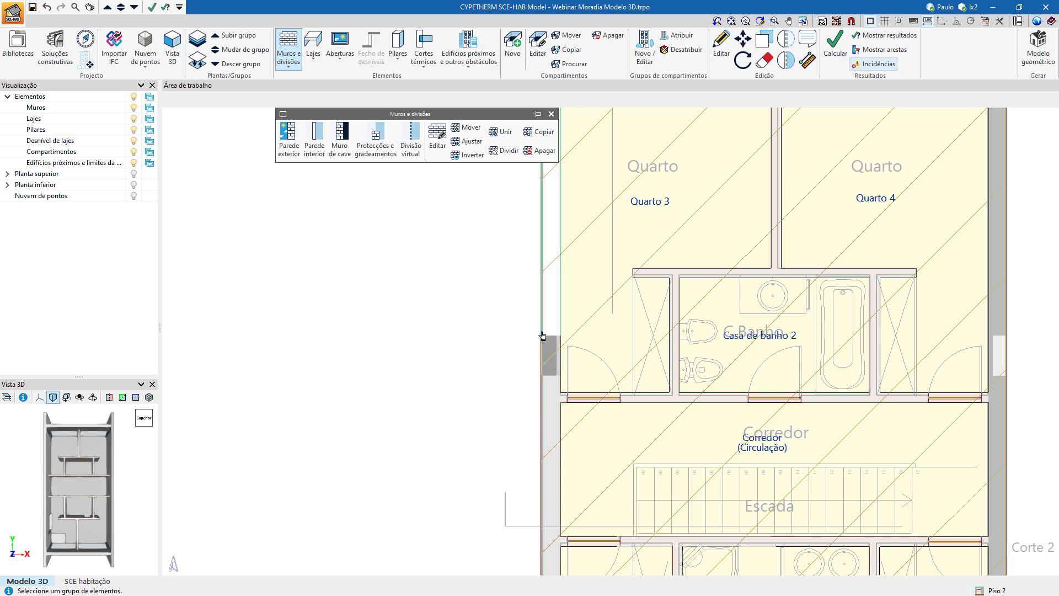
pyautogui.click(437, 138)
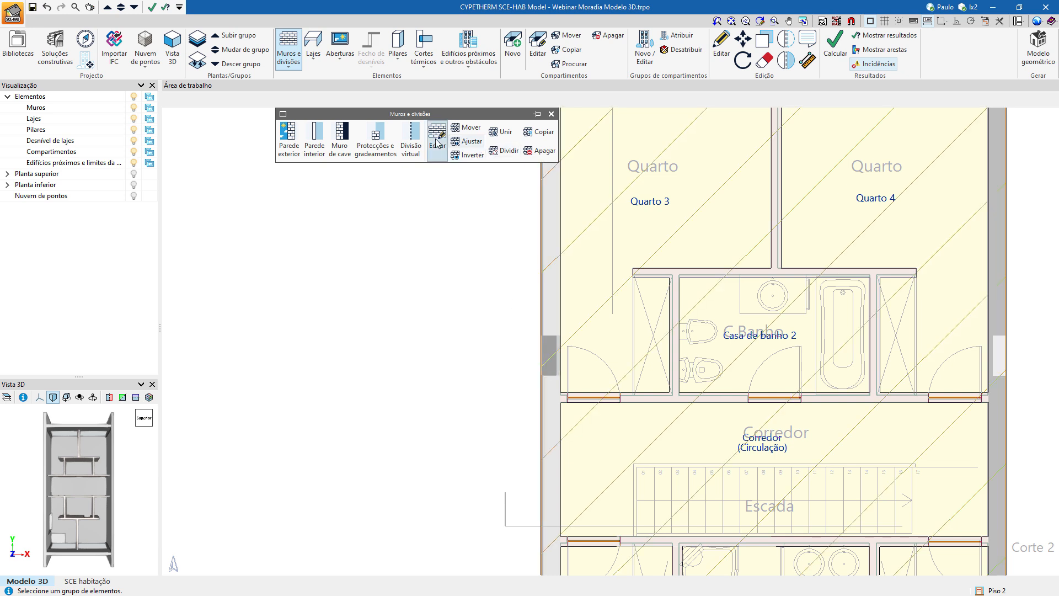
pyautogui.click(544, 342)
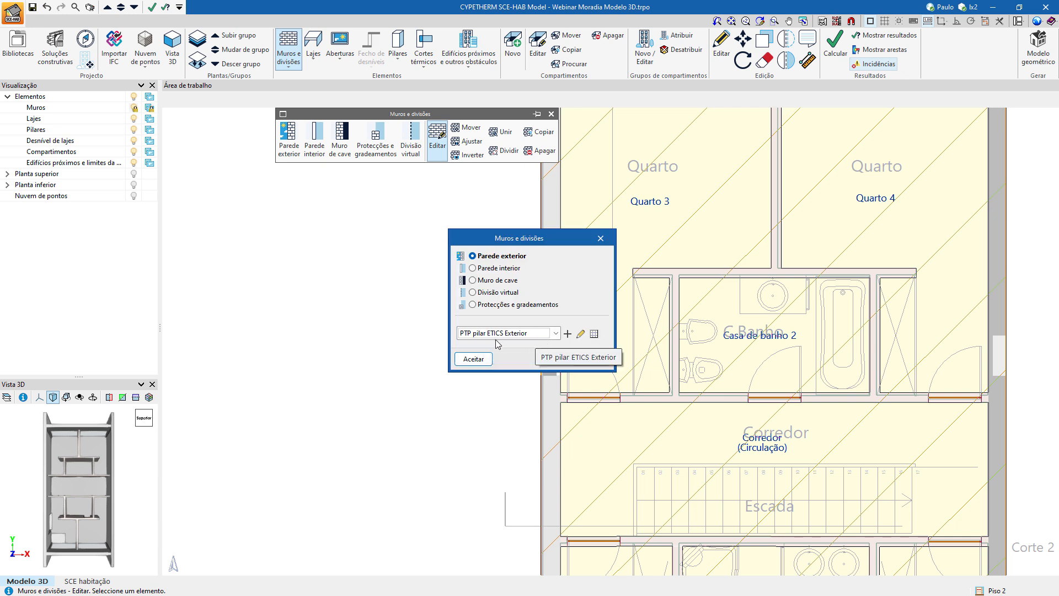
pyautogui.click(580, 334)
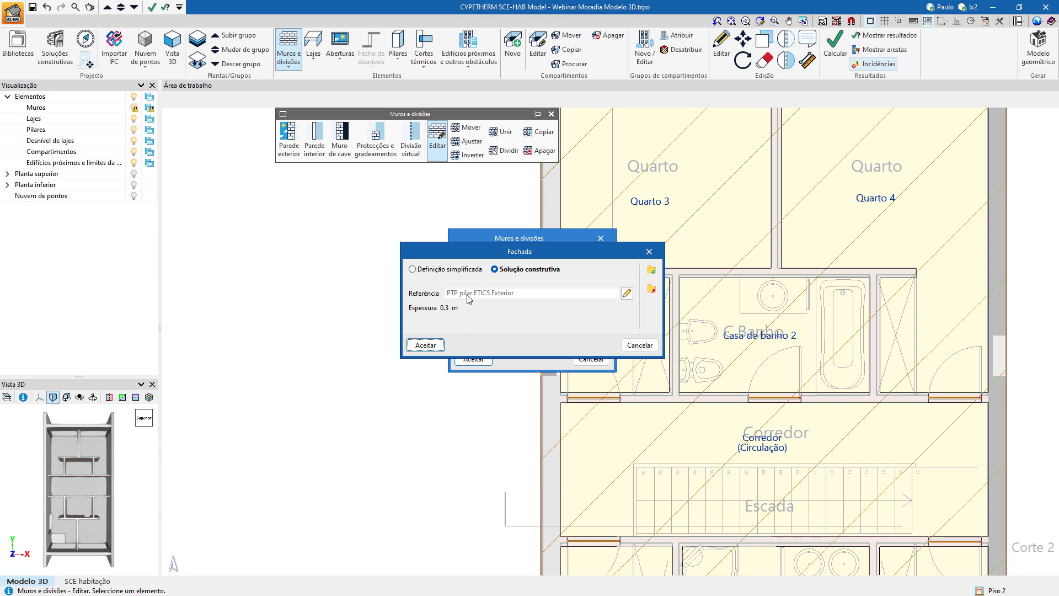
pyautogui.click(627, 293)
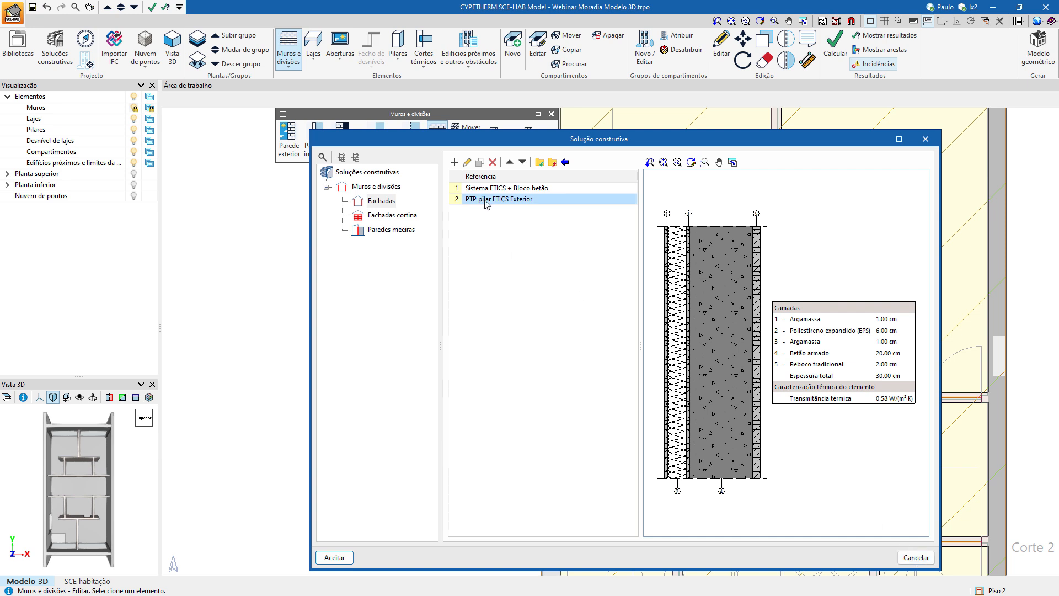
pyautogui.click(915, 557)
pyautogui.click(639, 346)
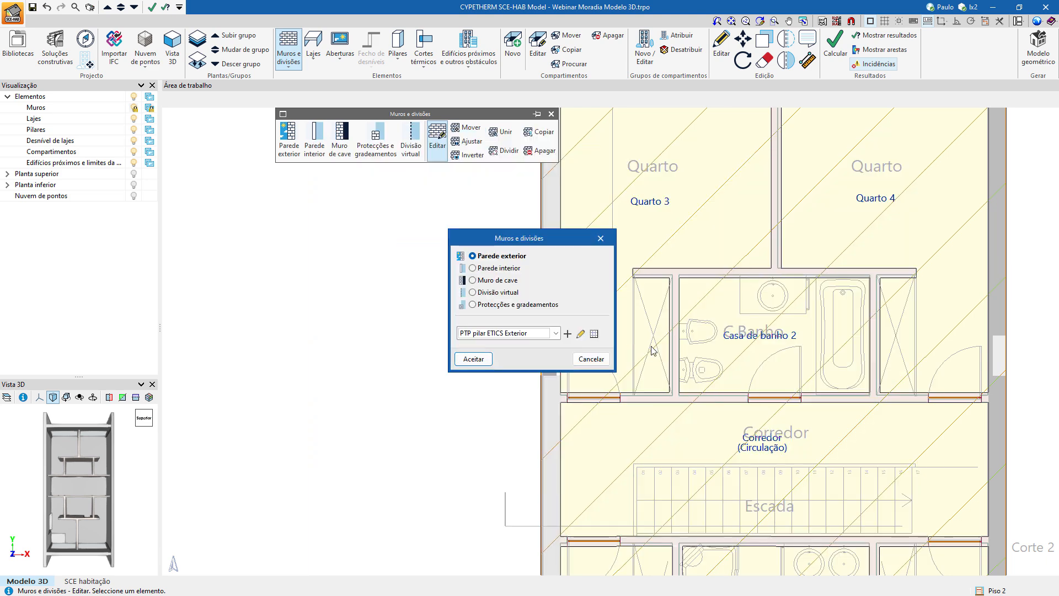
pyautogui.click(605, 363)
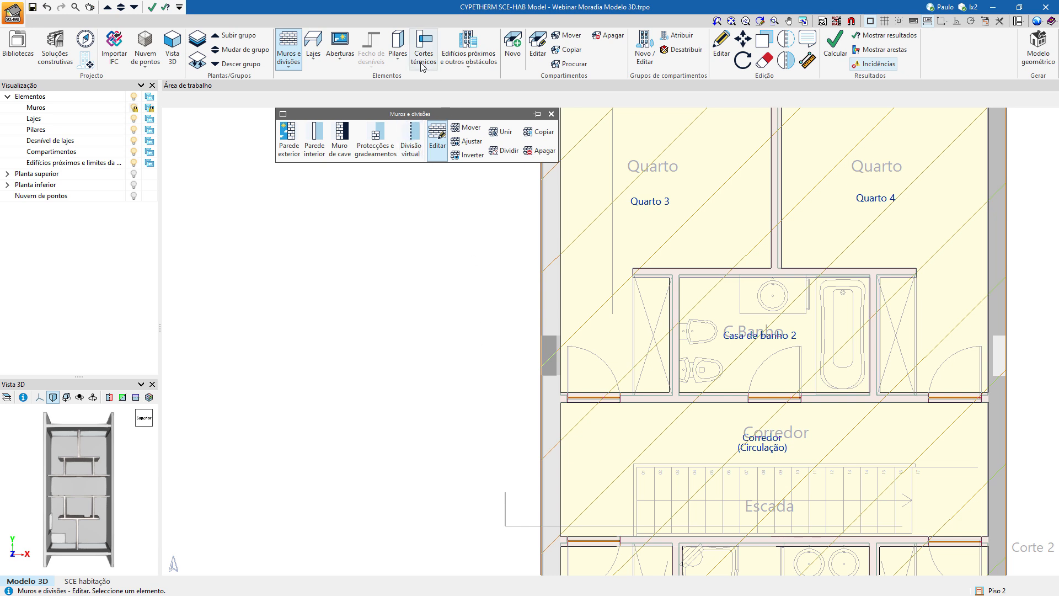
pyautogui.click(551, 114)
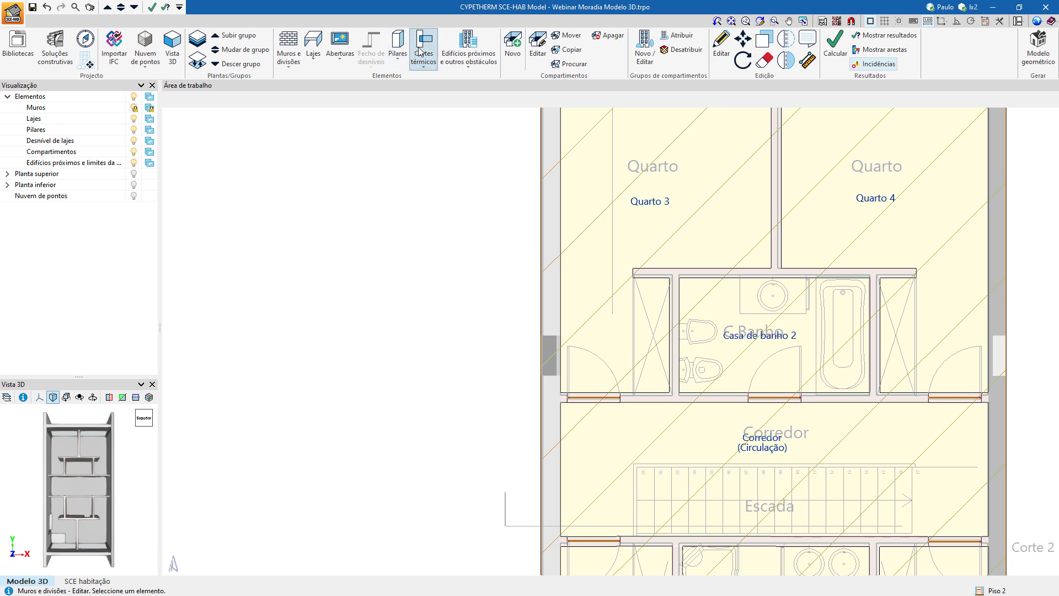
pyautogui.click(401, 51)
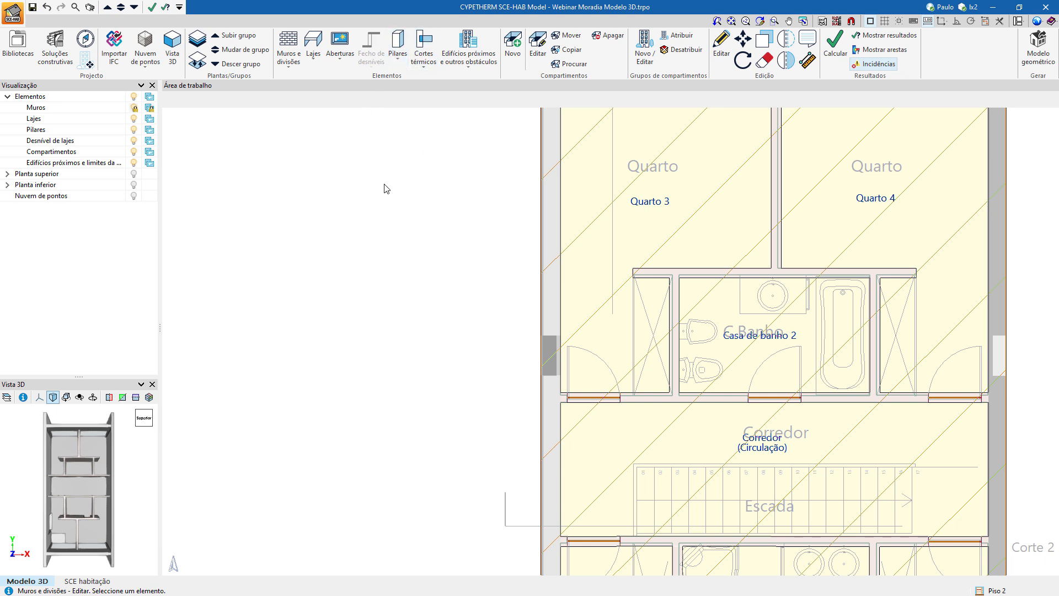
pyautogui.scroll(-4, 544, 286)
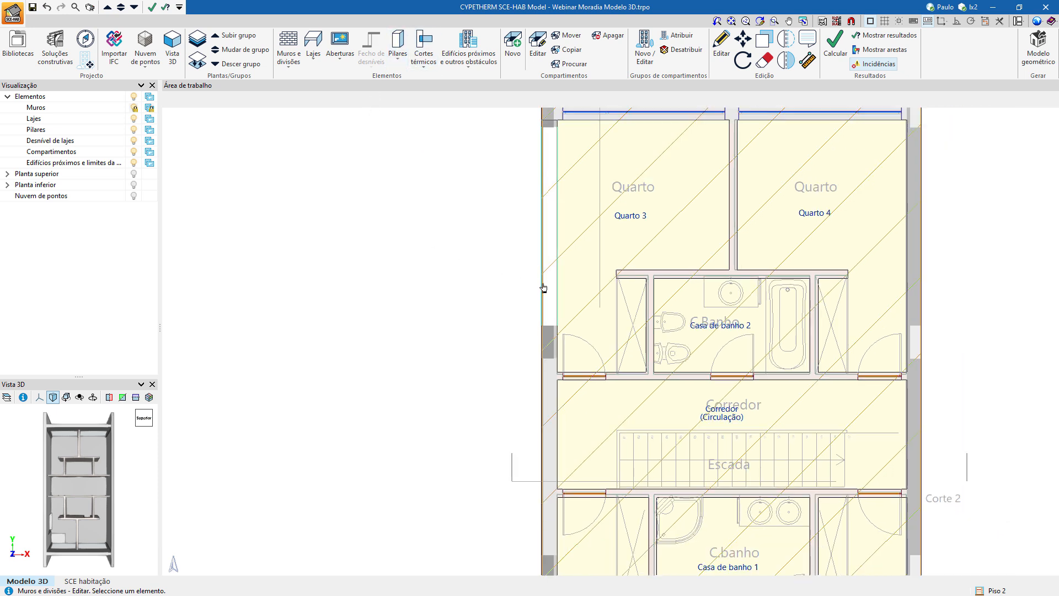
pyautogui.moveTo(612, 332); pyautogui.dragTo(528, 257, button='middle')
pyautogui.scroll(1, 597, 346)
pyautogui.scroll(2, 585, 362)
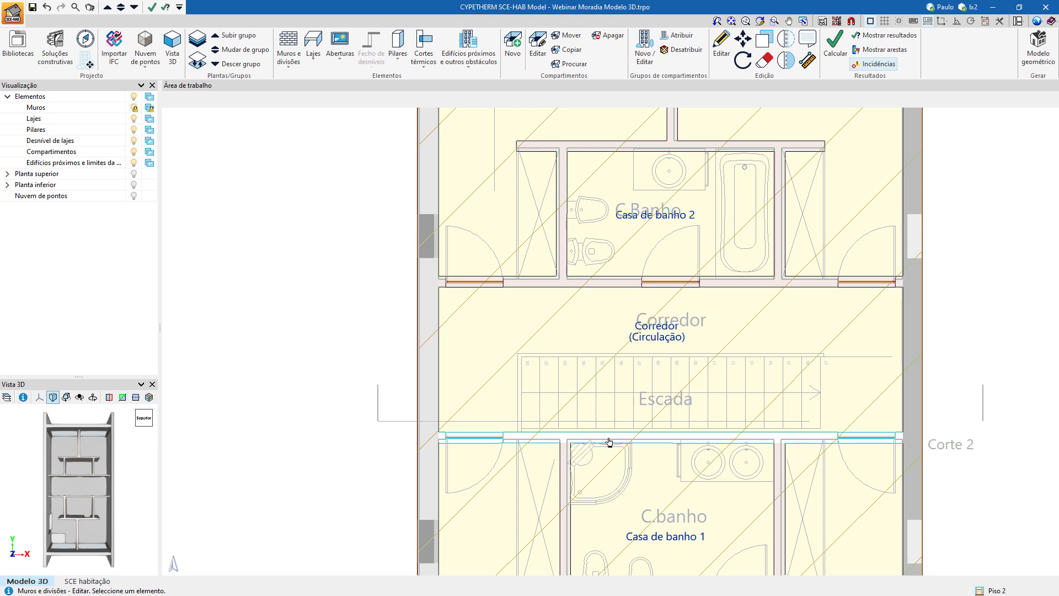
pyautogui.scroll(-5, 608, 441)
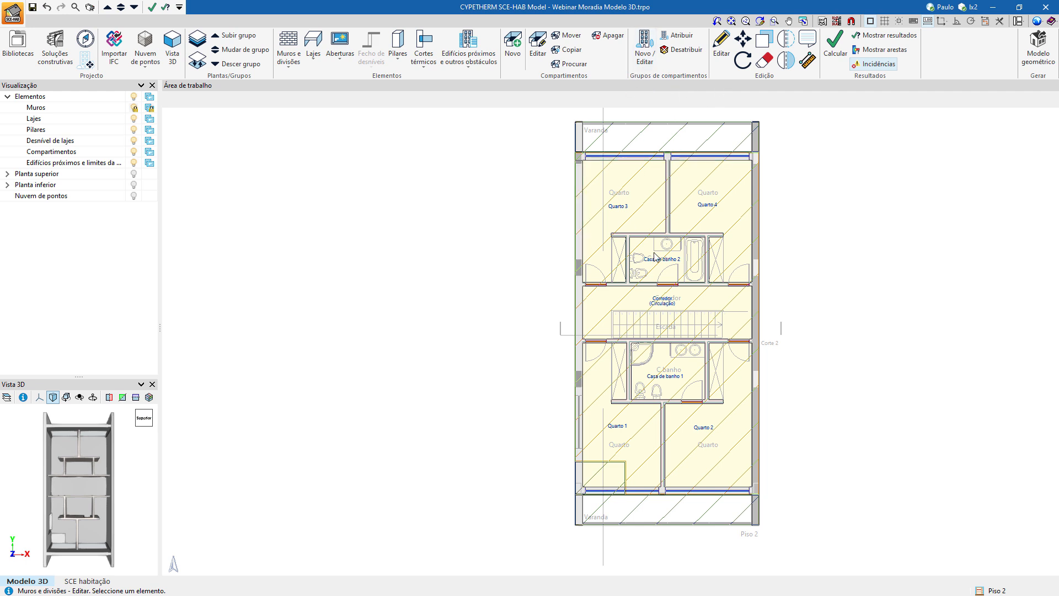
# Review the compartments in the Zona útil Moradia and Zona não útil groups in an enlarged group editor, and cancel without changes.
pyautogui.click(645, 54)
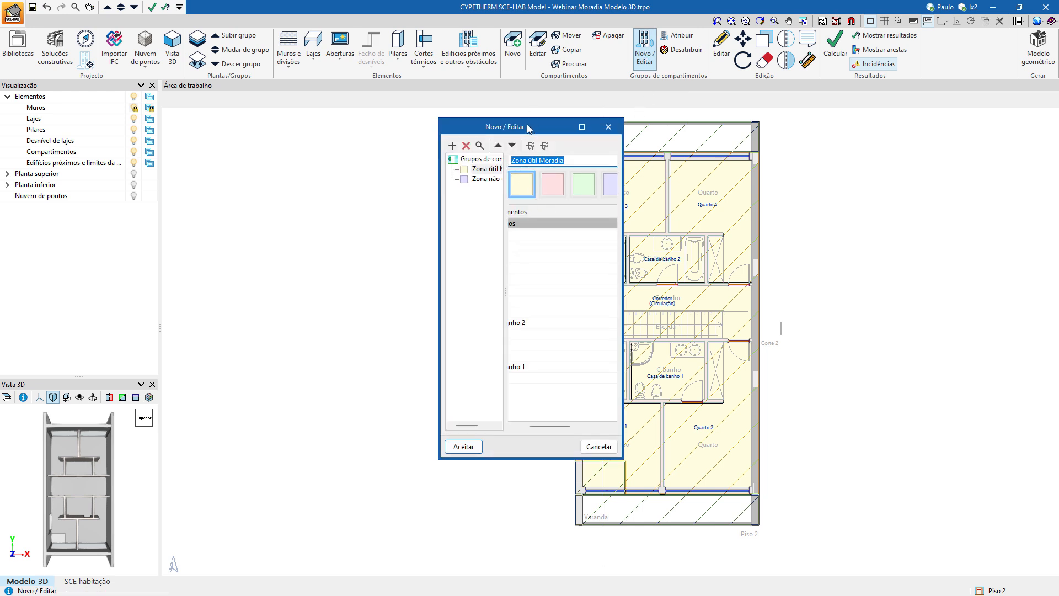
pyautogui.moveTo(528, 128); pyautogui.dragTo(420, 132)
pyautogui.moveTo(514, 273); pyautogui.dragTo(734, 253)
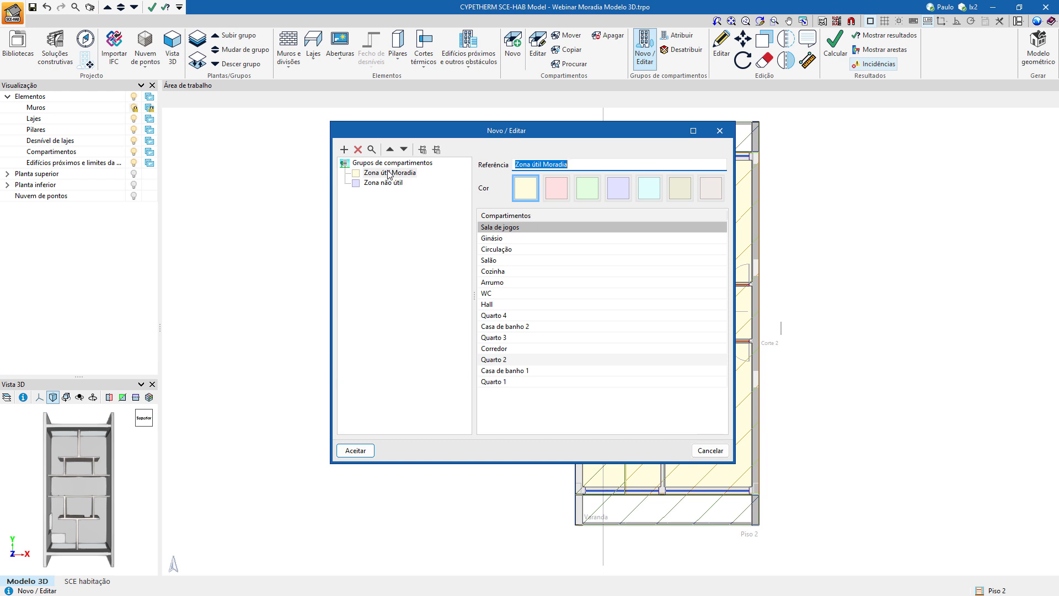
pyautogui.click(360, 164)
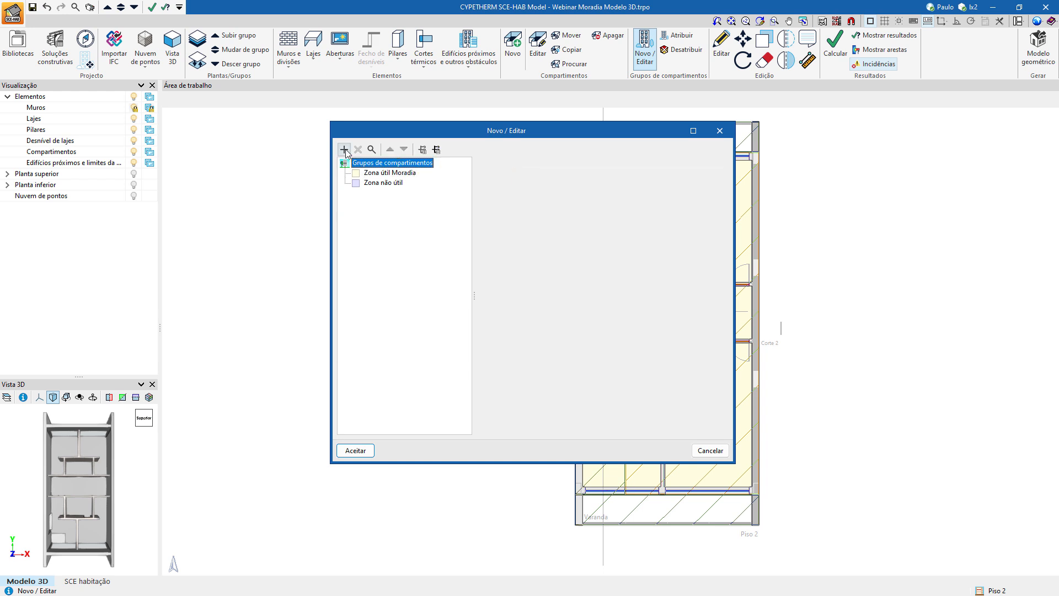
pyautogui.click(384, 174)
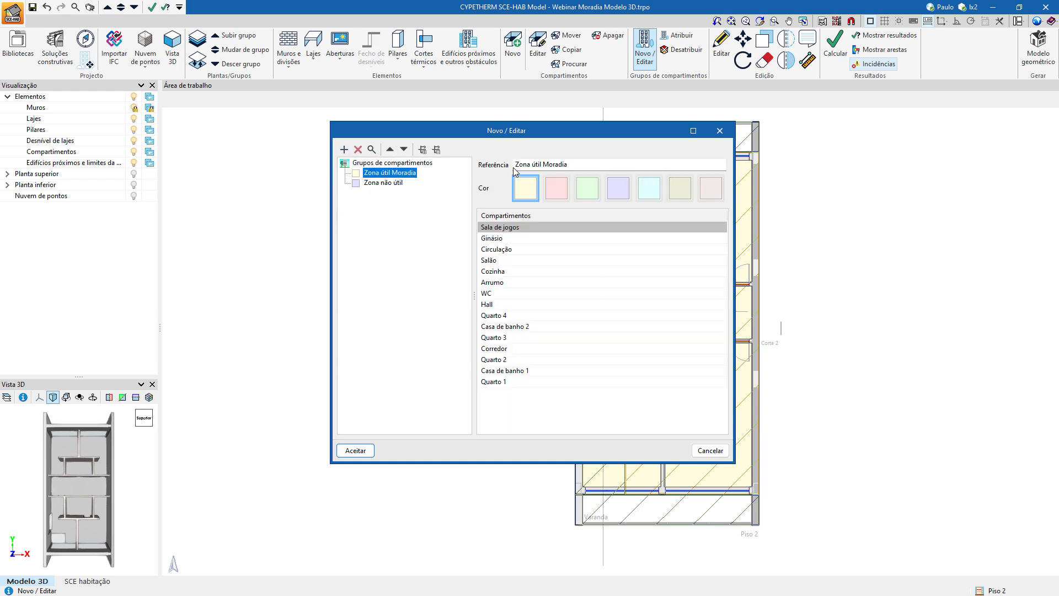
pyautogui.click(570, 169)
pyautogui.click(383, 183)
pyautogui.click(385, 173)
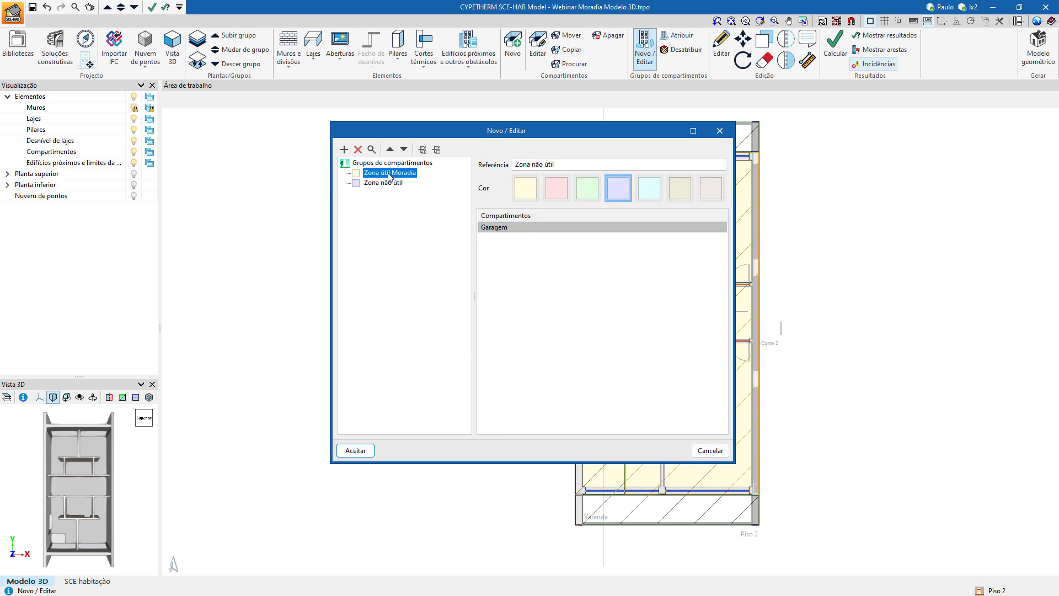
pyautogui.click(384, 182)
pyautogui.click(384, 173)
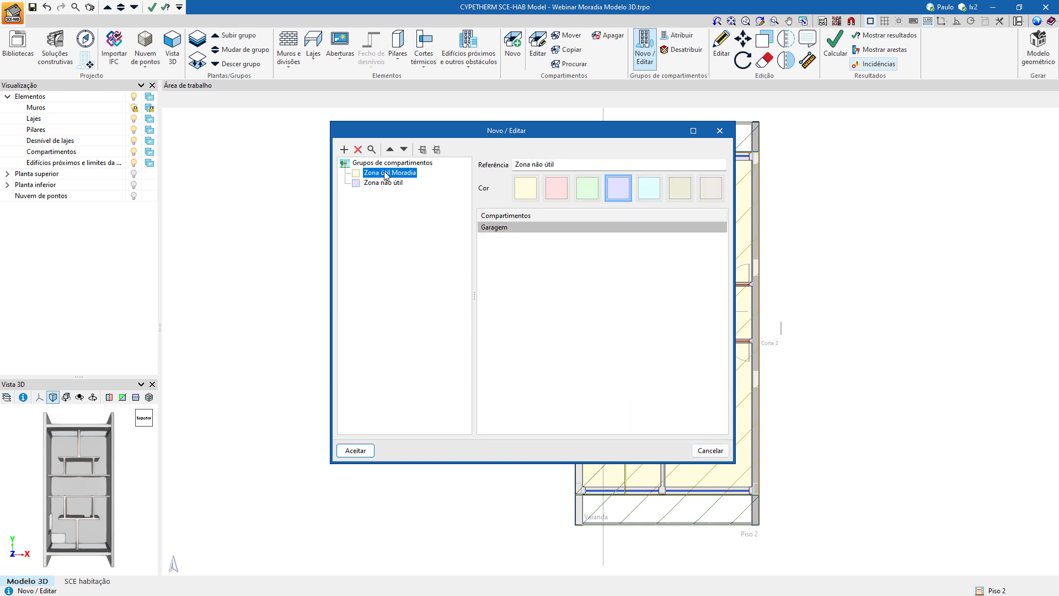
pyautogui.click(710, 450)
# Assign the Quarto 1 compartment to the Zona útil Moradia compartment group.
pyautogui.click(683, 40)
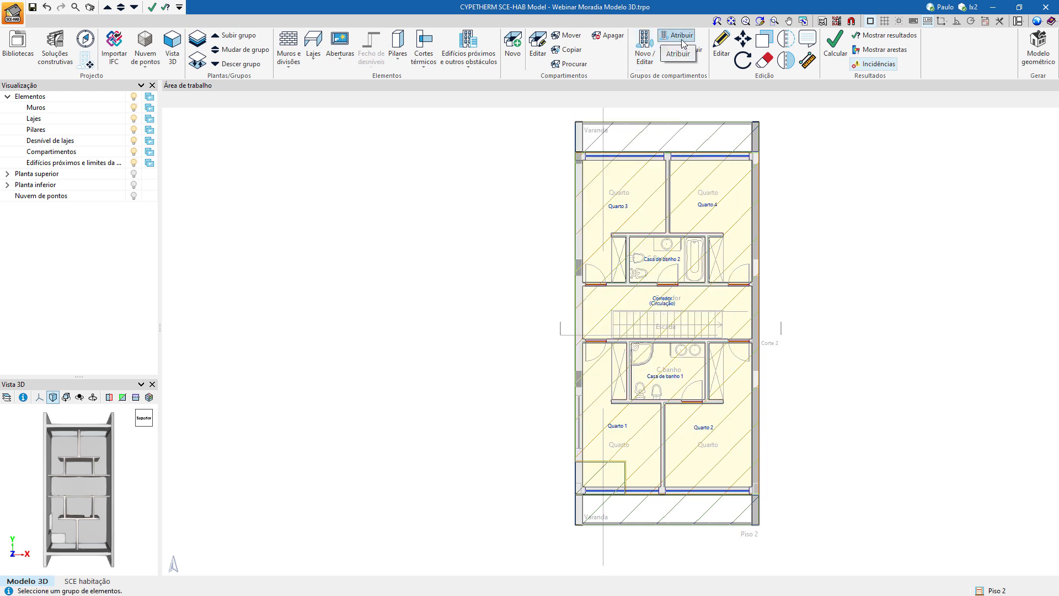
pyautogui.click(683, 39)
pyautogui.moveTo(557, 129); pyautogui.dragTo(370, 141)
pyautogui.moveTo(439, 428); pyautogui.dragTo(537, 428)
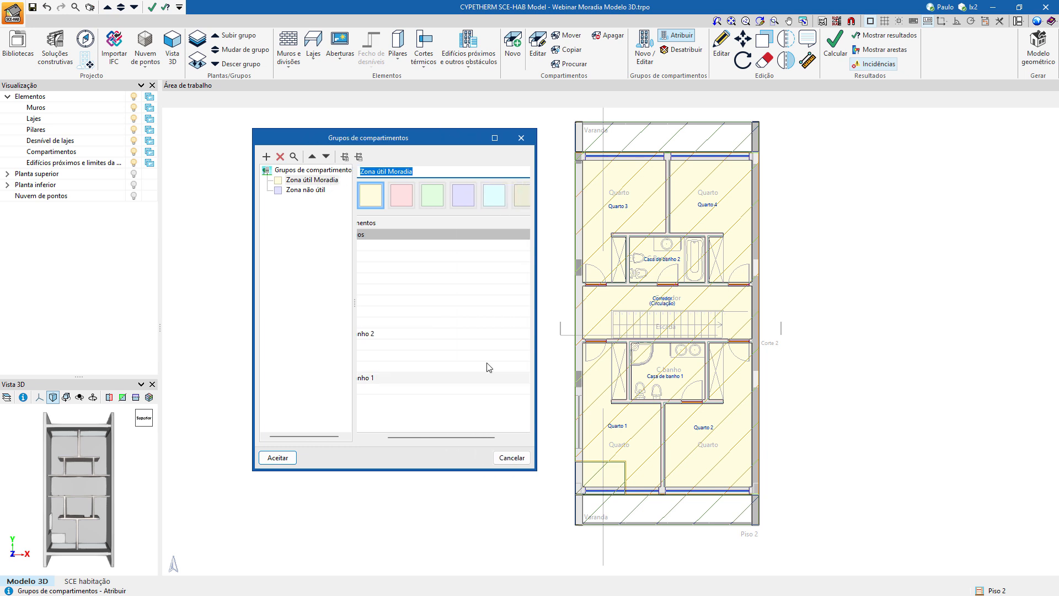
pyautogui.click(305, 190)
pyautogui.click(312, 180)
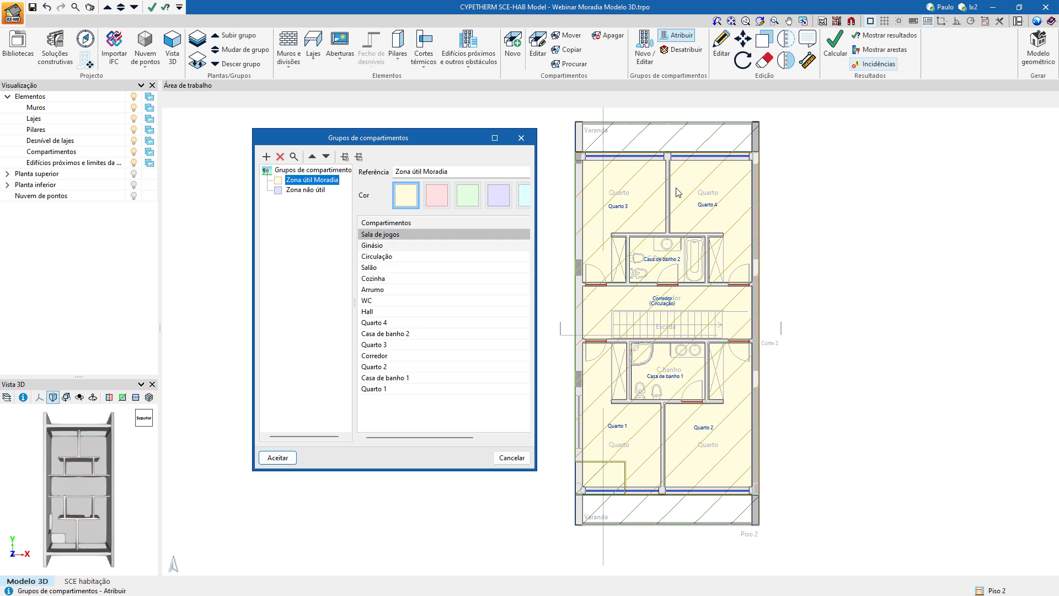
pyautogui.click(277, 457)
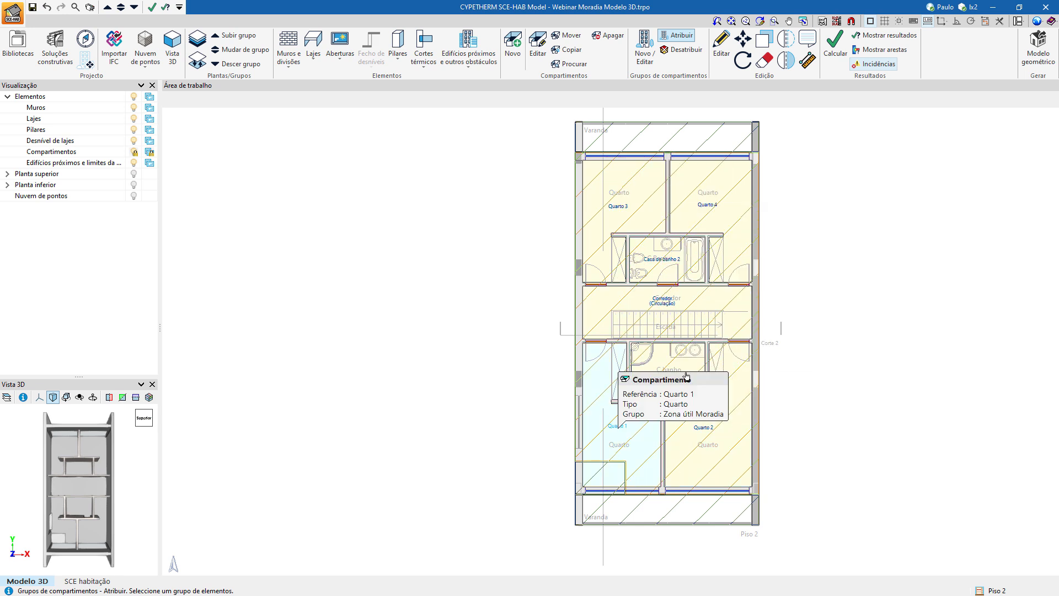
pyautogui.click(613, 386)
pyautogui.click(514, 459)
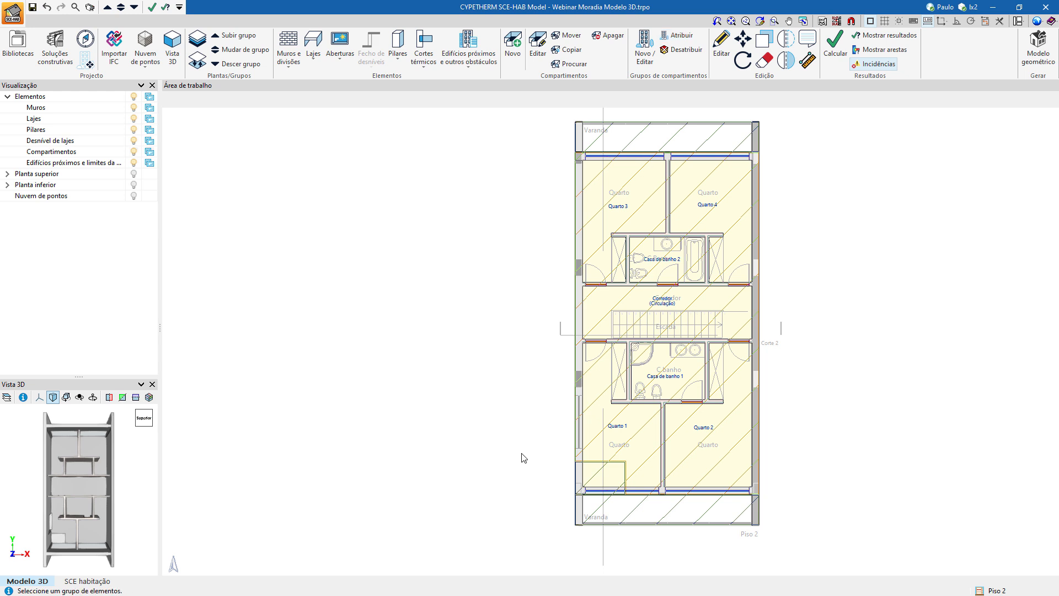
# Go down to the Piso 0 plan and generate the geometric model for all calculation modules, with the typology search directory option off.
pyautogui.click(223, 64)
pyautogui.click(223, 64)
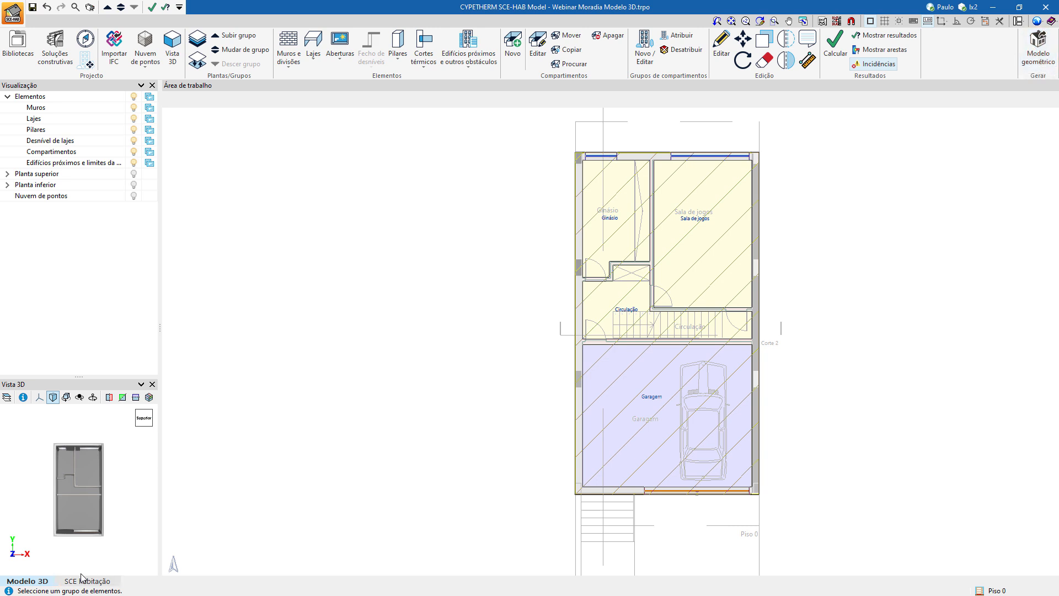
pyautogui.click(1047, 52)
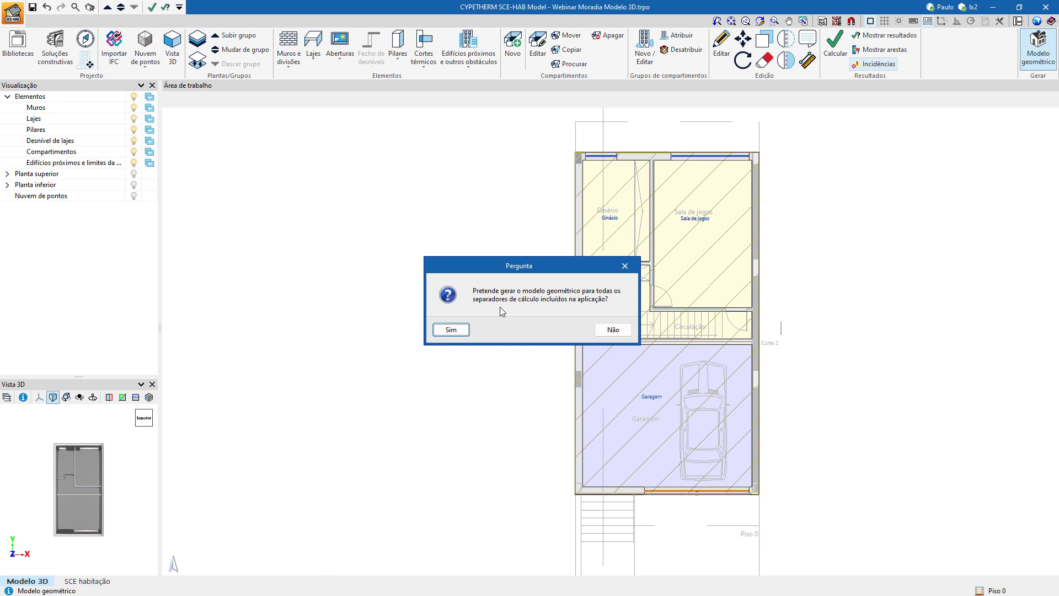
pyautogui.click(451, 330)
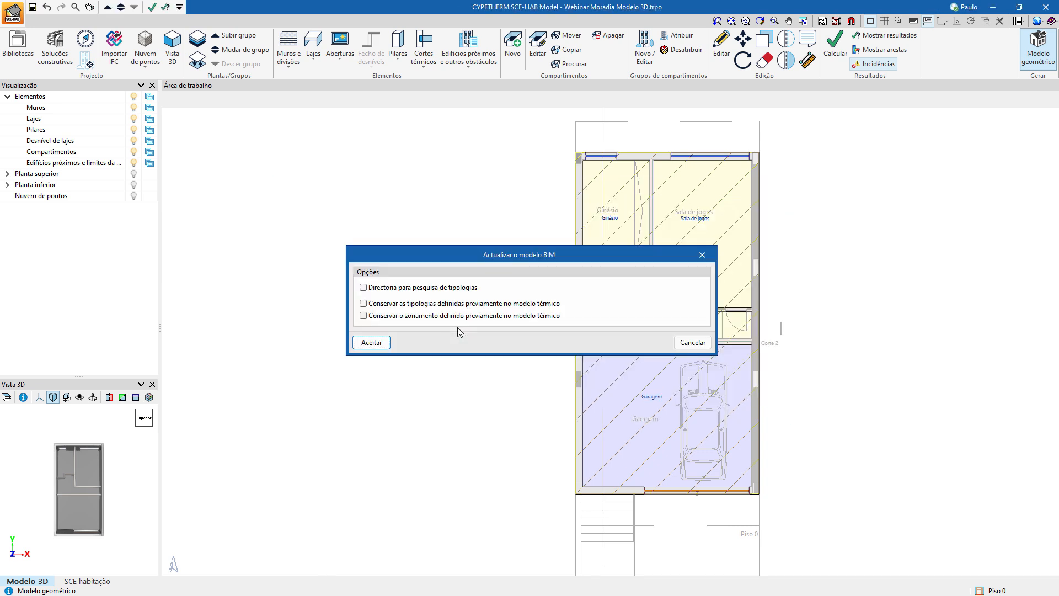
pyautogui.moveTo(504, 258); pyautogui.dragTo(461, 241)
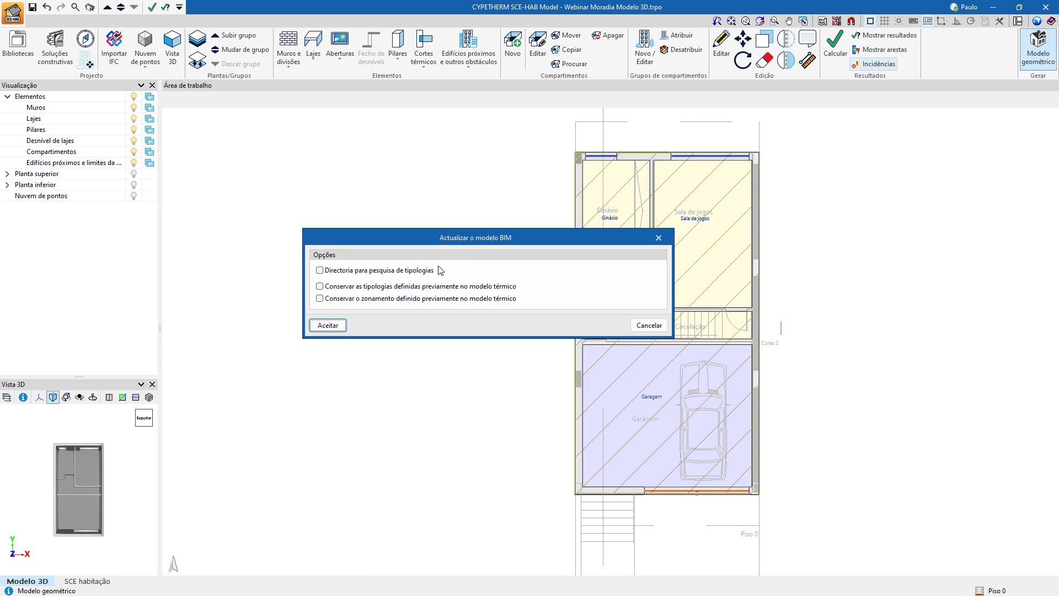
pyautogui.click(385, 272)
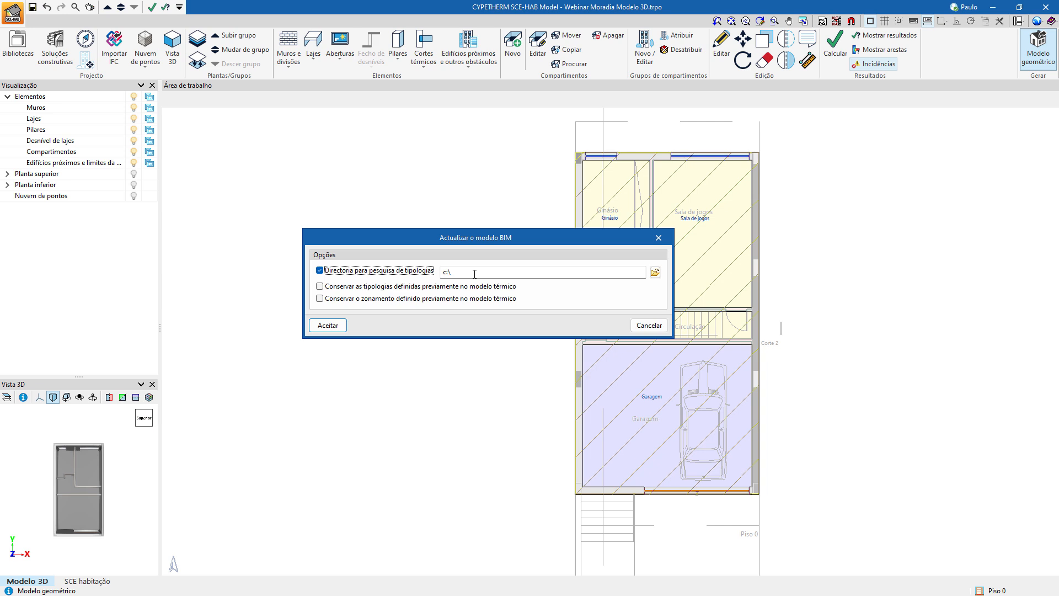
pyautogui.click(402, 272)
pyautogui.click(331, 327)
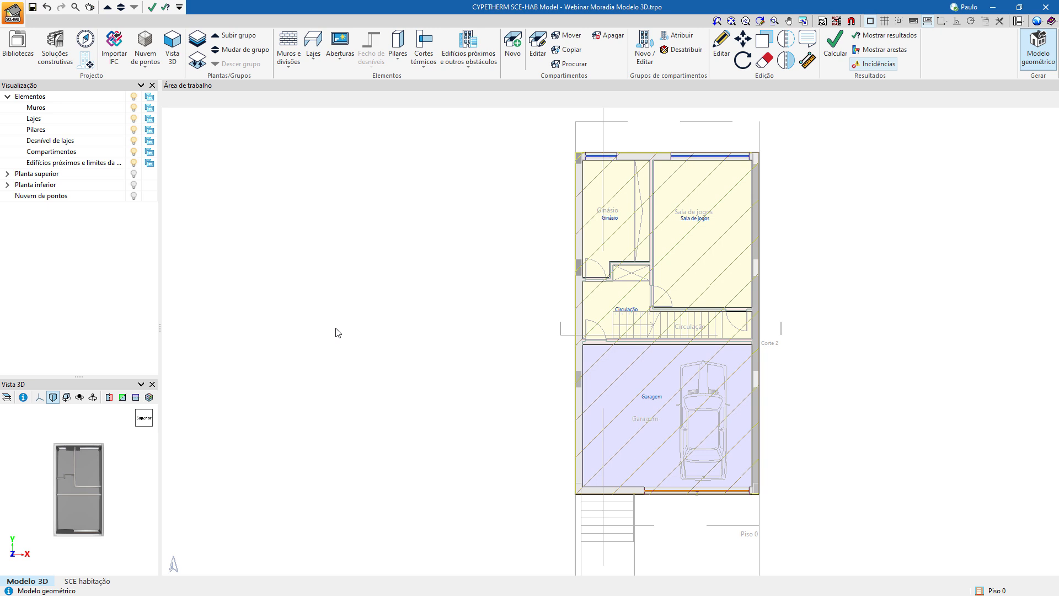
pyautogui.click(106, 581)
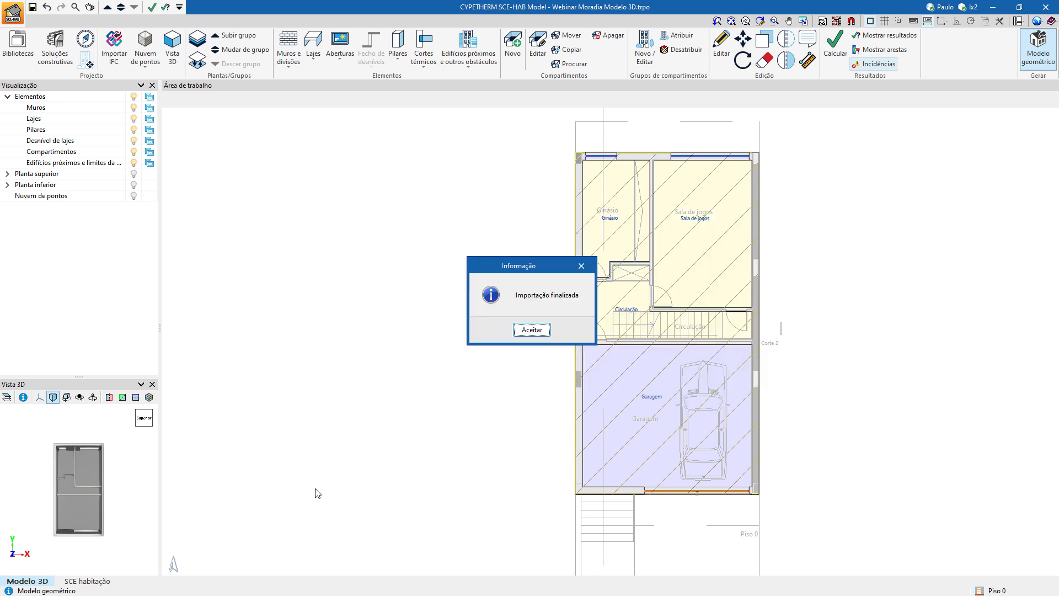
pyautogui.click(532, 329)
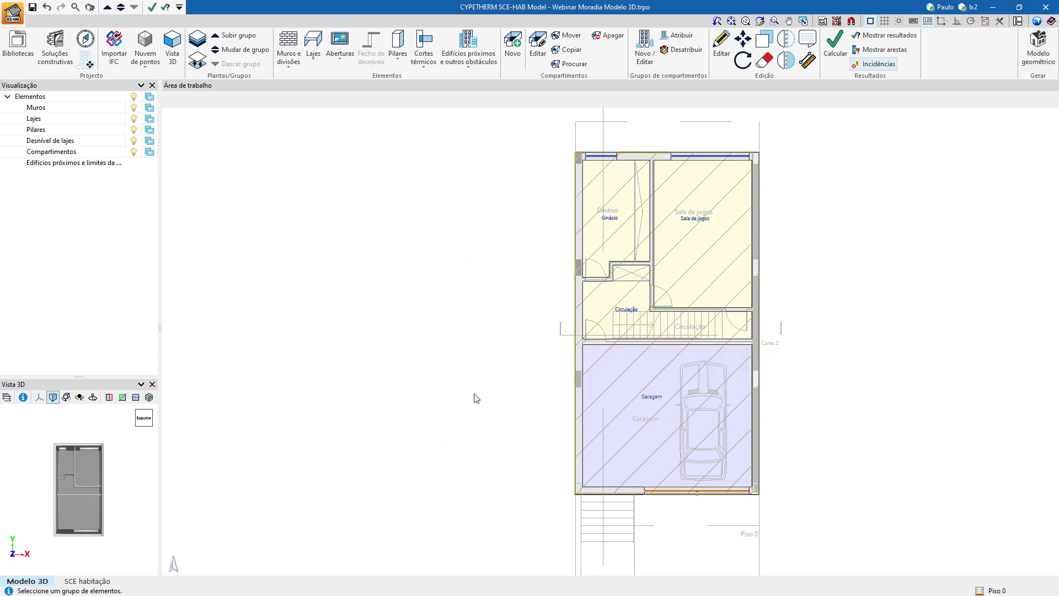
# Switch to the SCE habitação thermal model and show the Elementos of its library.
pyautogui.click(89, 581)
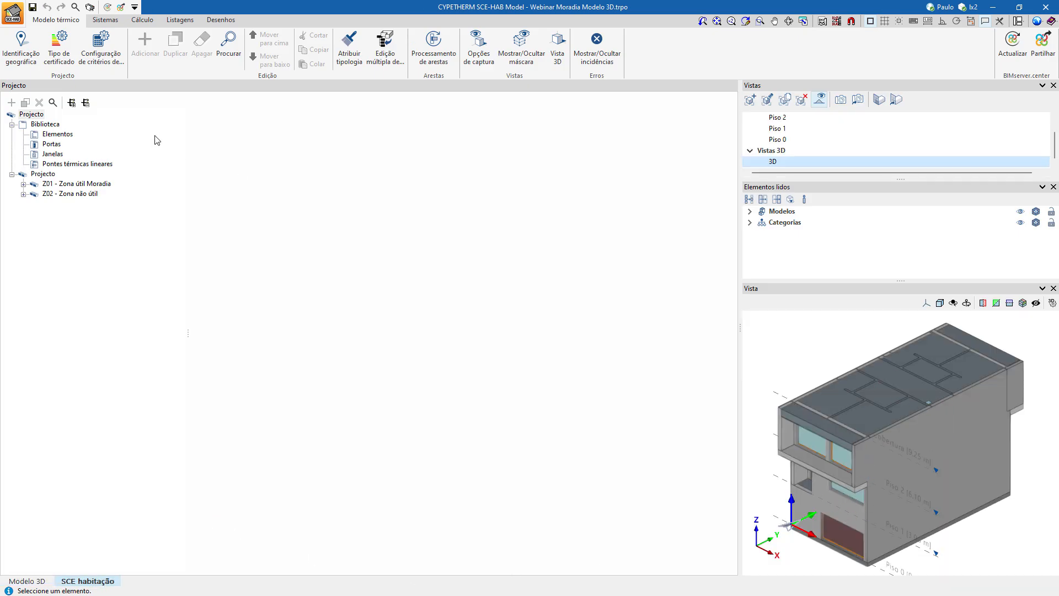
pyautogui.click(51, 134)
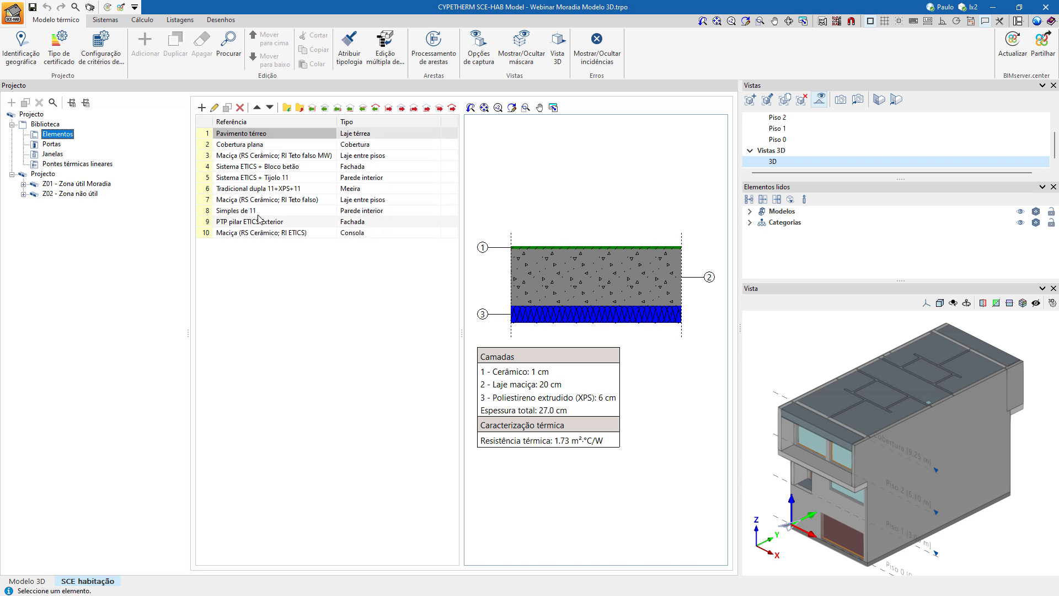
# Review the Portas and Janelas in the library, and expand the Z01 - Zona útil Moradia zone to list its compartments.
pyautogui.click(57, 144)
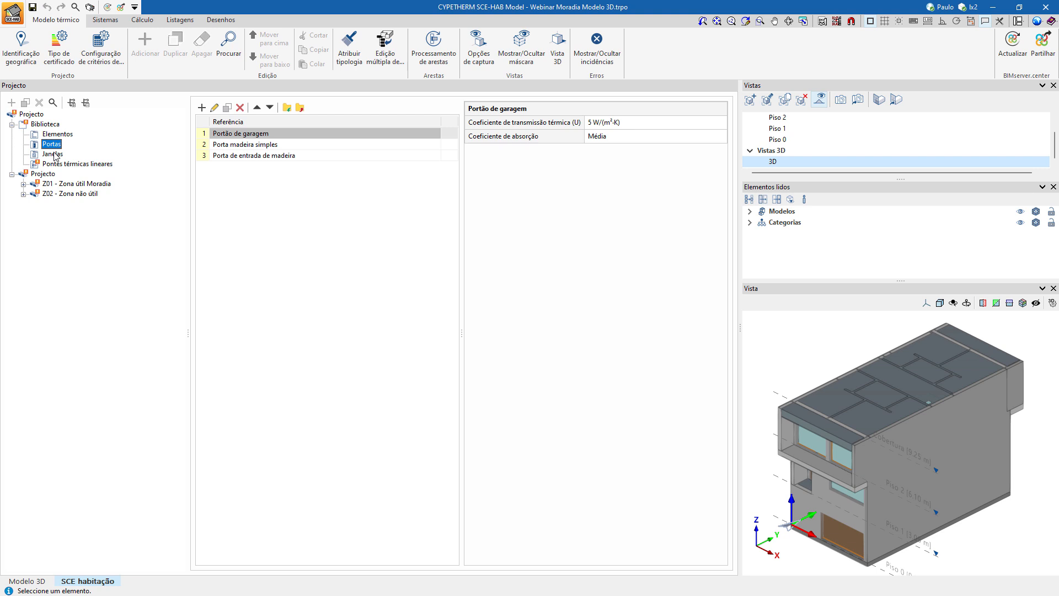
pyautogui.click(54, 155)
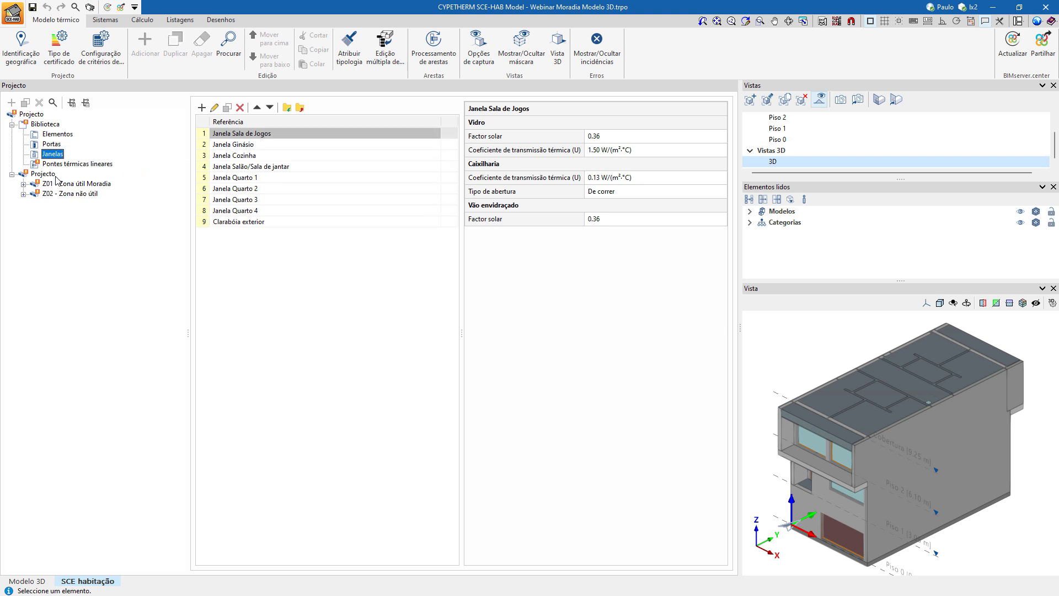
pyautogui.click(24, 184)
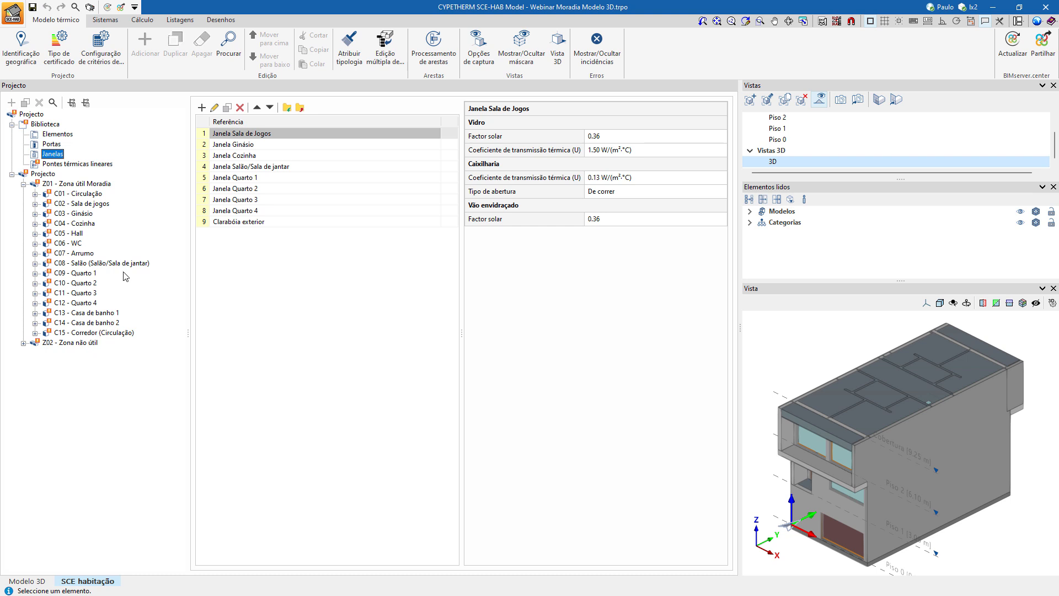
pyautogui.click(429, 332)
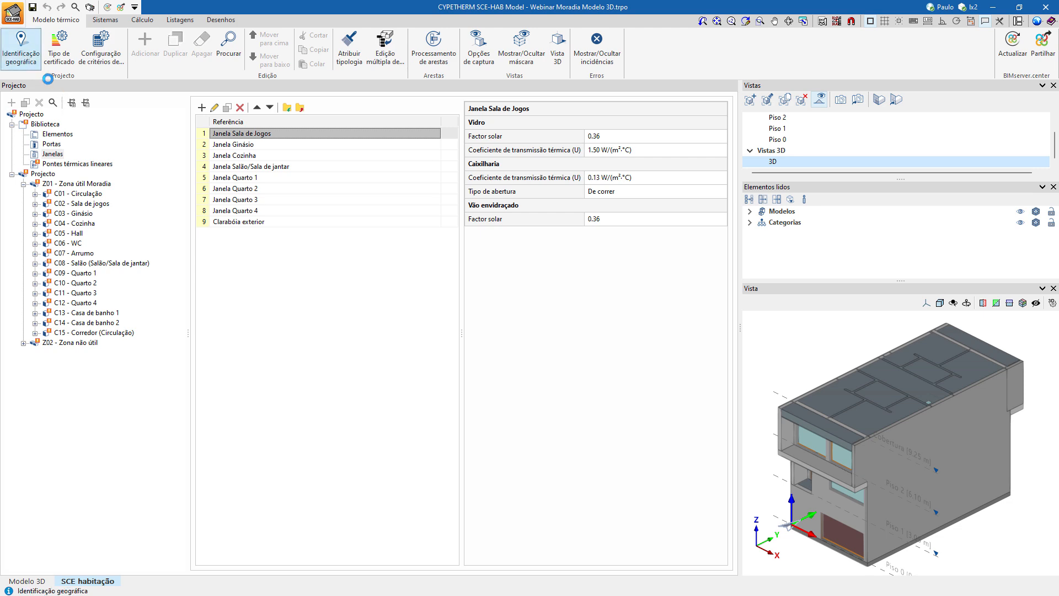
# Review and accept the geographic identification for Porto and the Pré-certificado type with context Novo and framing Fase de Projecto.
pyautogui.click(21, 49)
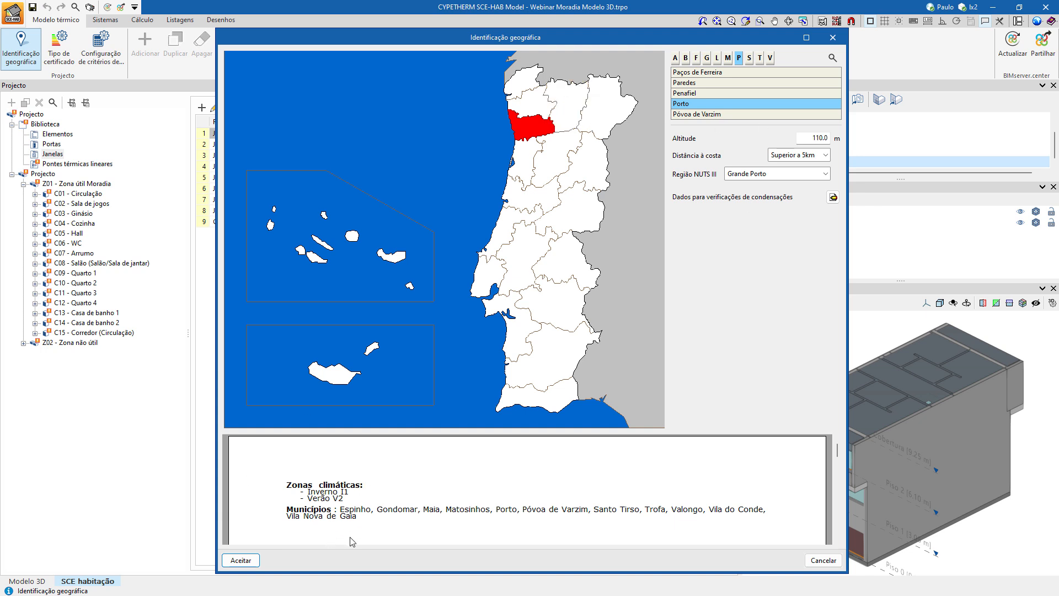
pyautogui.click(261, 560)
pyautogui.click(59, 52)
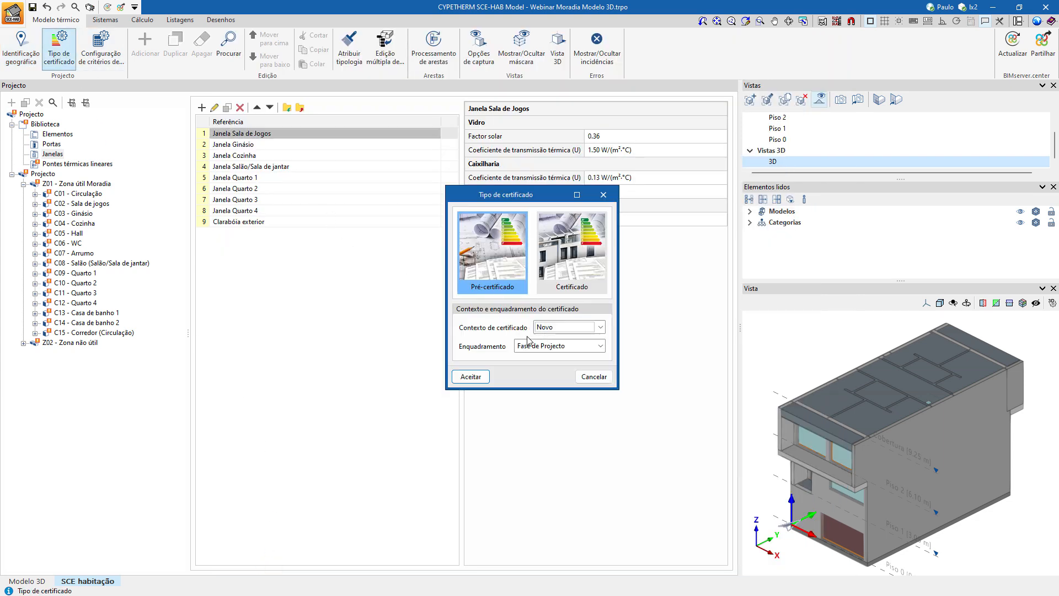
pyautogui.click(472, 377)
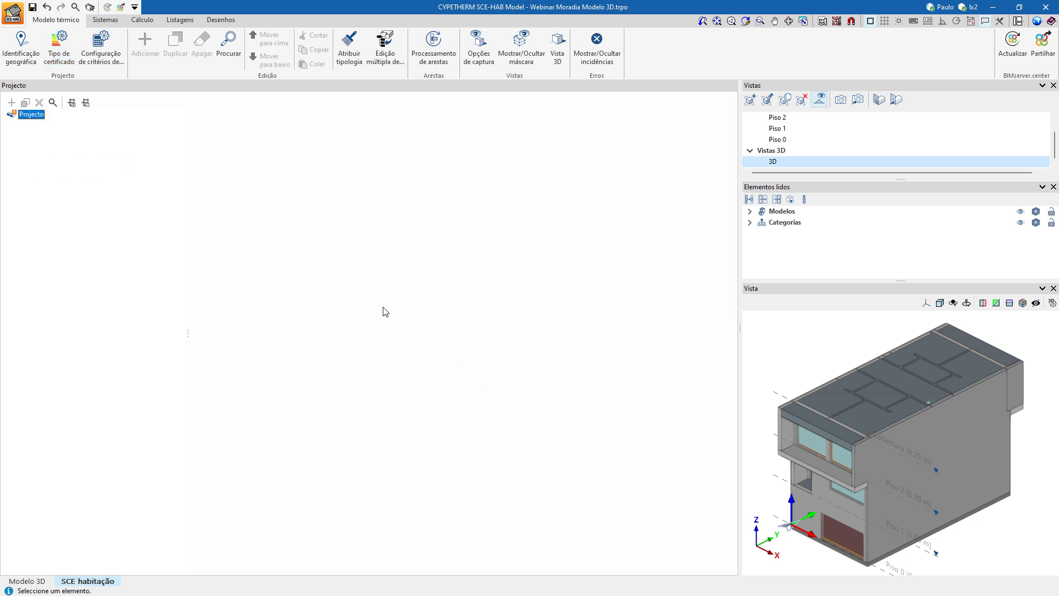
# Review the calculation criteria configuration and accept it without changes.
pyautogui.click(101, 50)
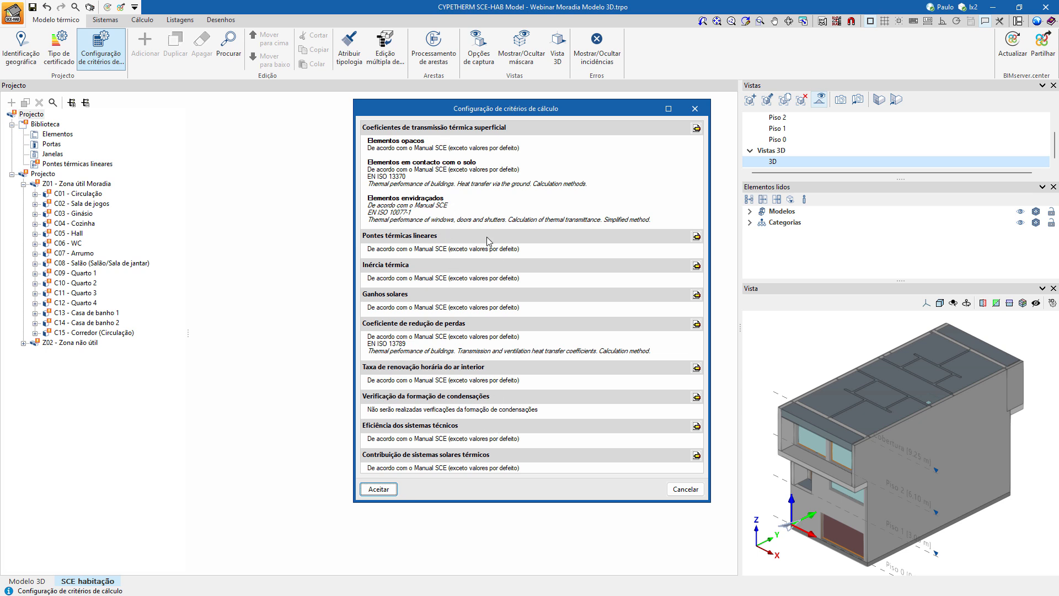
pyautogui.click(392, 489)
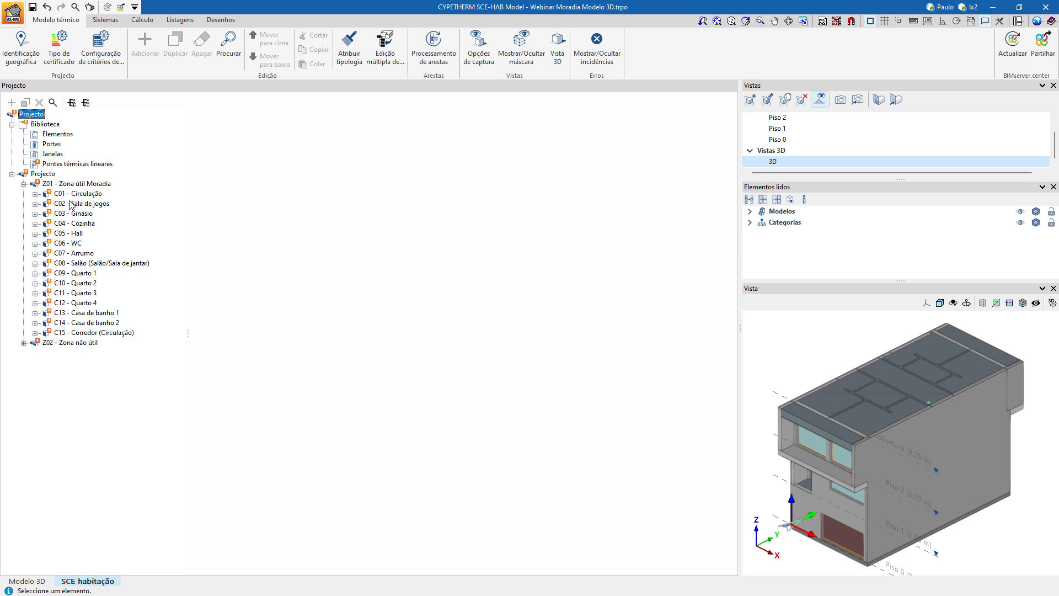
# Open the Pavimento térreo element from the library for editing, inspect its Cerâmico layer properties, and cancel the layer editor.
pyautogui.click(69, 135)
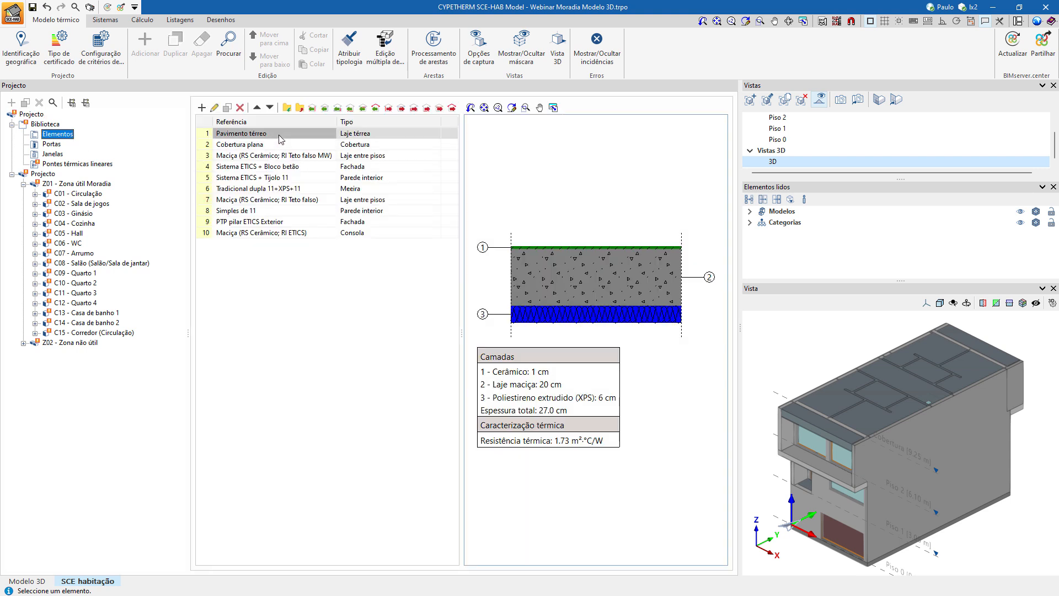
pyautogui.doubleClick(279, 135)
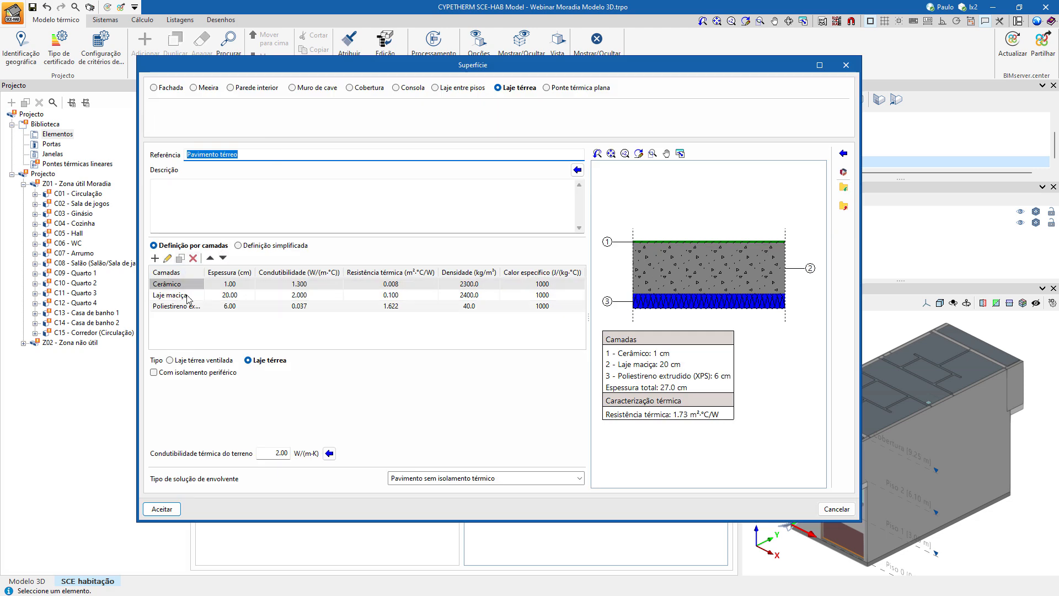
pyautogui.click(167, 257)
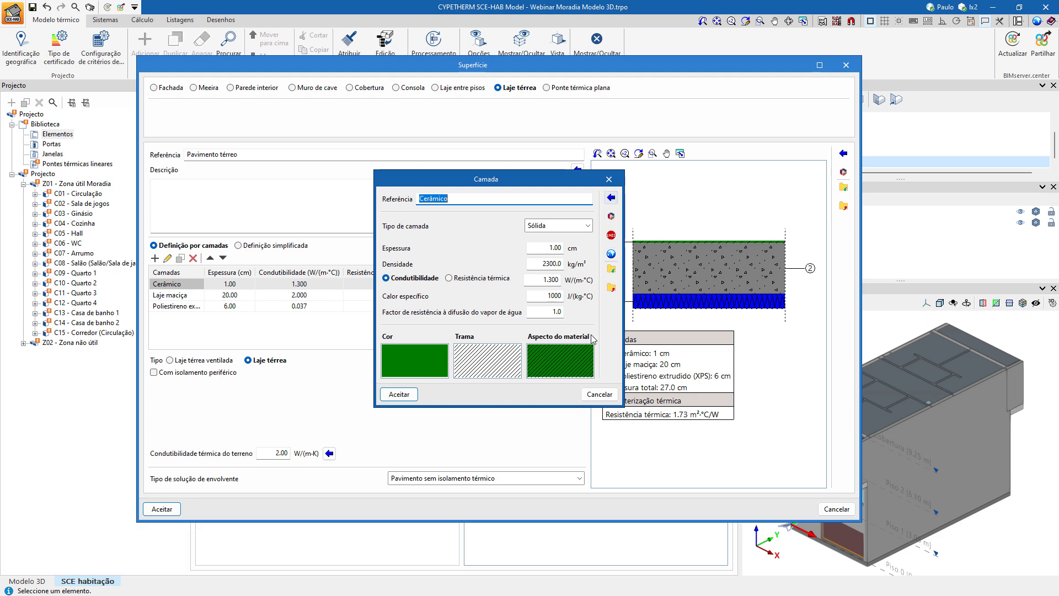
pyautogui.click(599, 394)
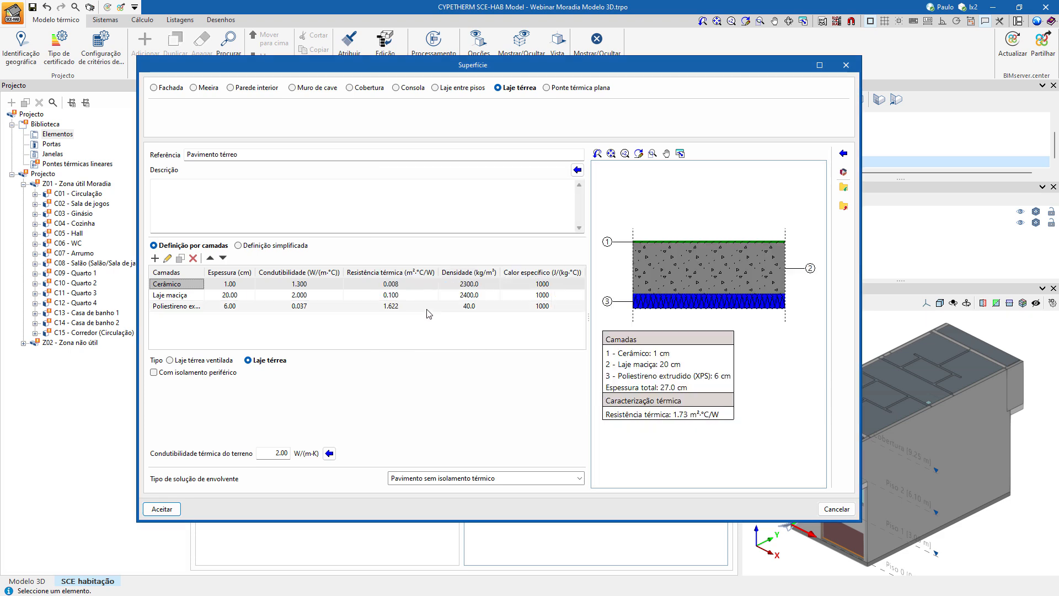
# Insert the automatic description for Pavimento térreo and set its envelope solution type to Pavimento com isolamento térmico pelo exterior.
pyautogui.click(576, 170)
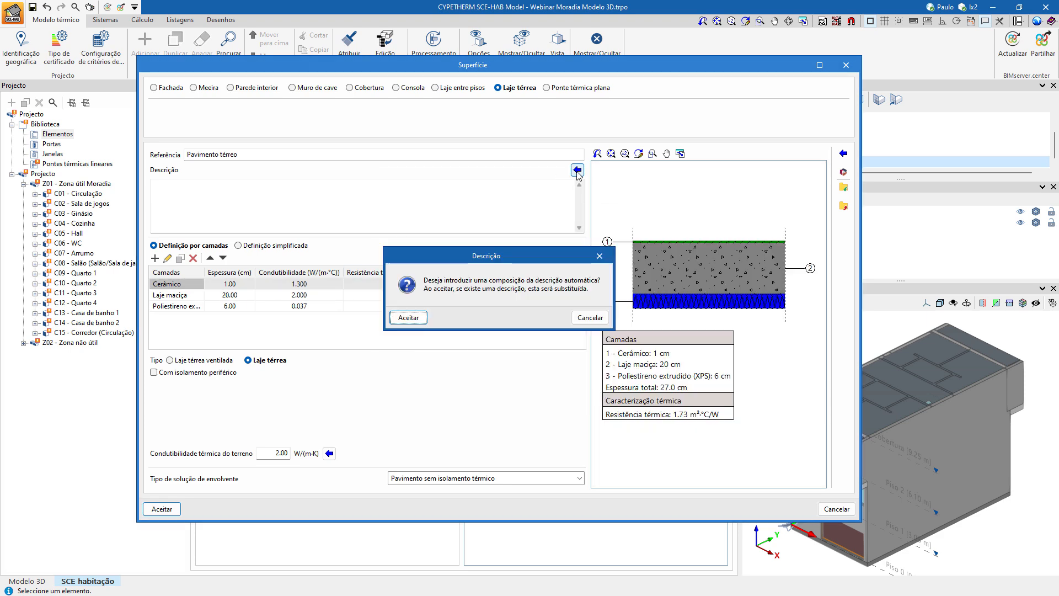
pyautogui.click(407, 322)
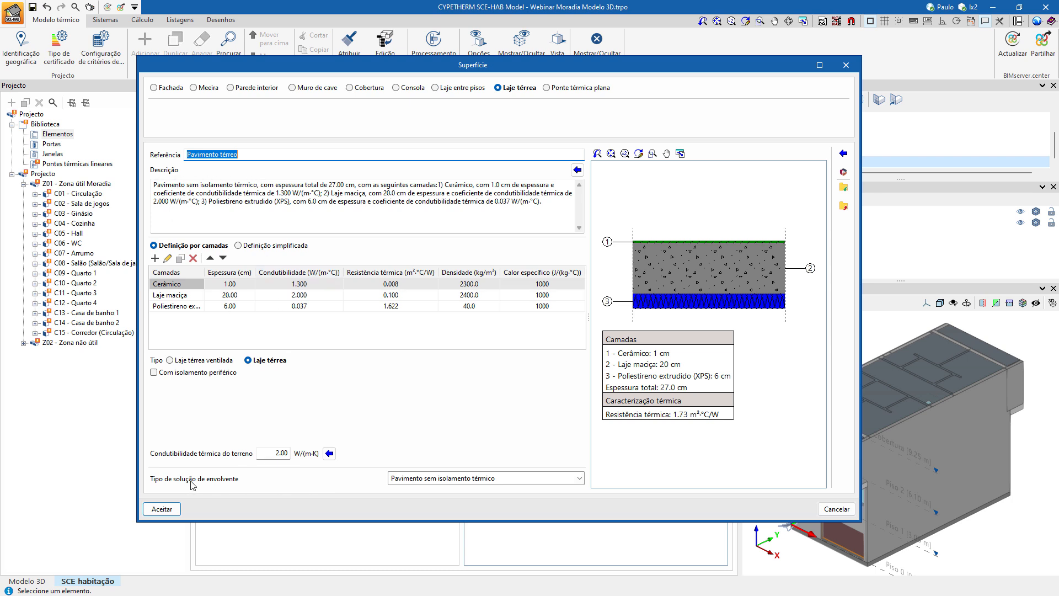
pyautogui.click(454, 478)
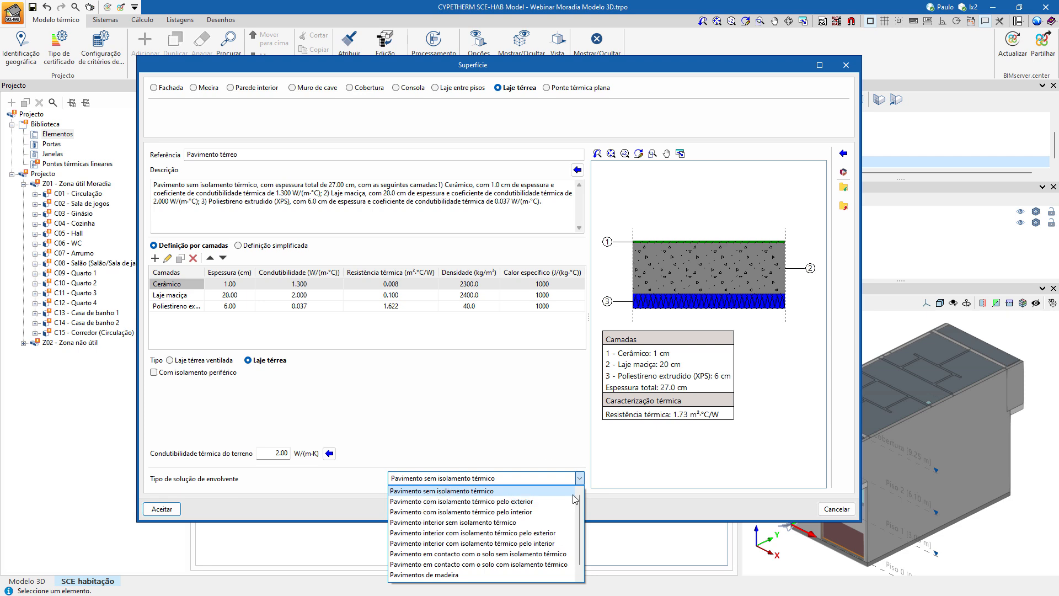
pyautogui.click(530, 501)
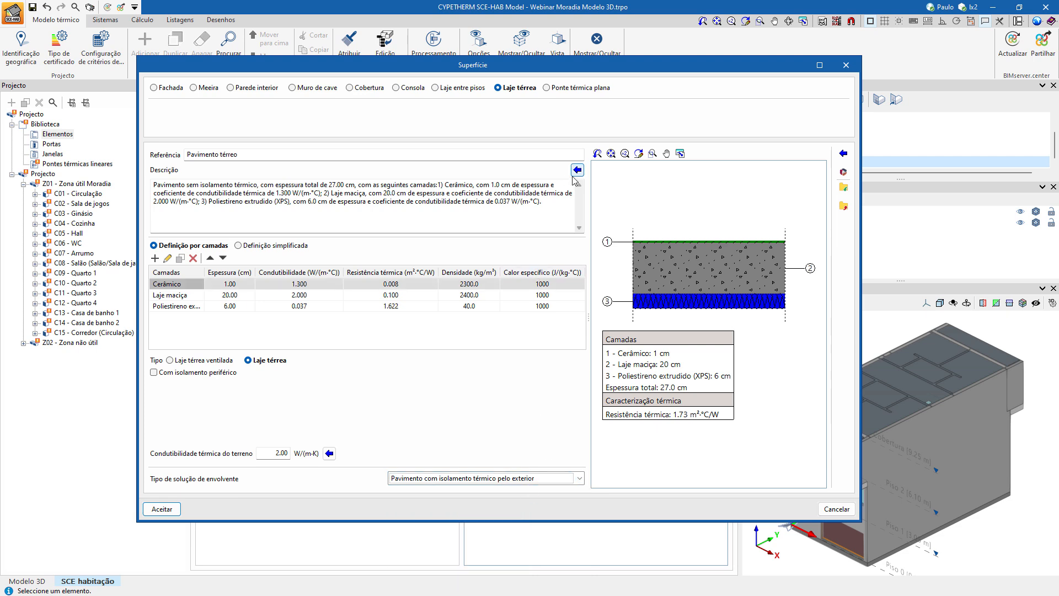
# Set the Pavimento térreo solution type to Pavimento em contacto com o solo com isolamento térmico, regenerate its automatic description, and accept the element.
pyautogui.click(506, 480)
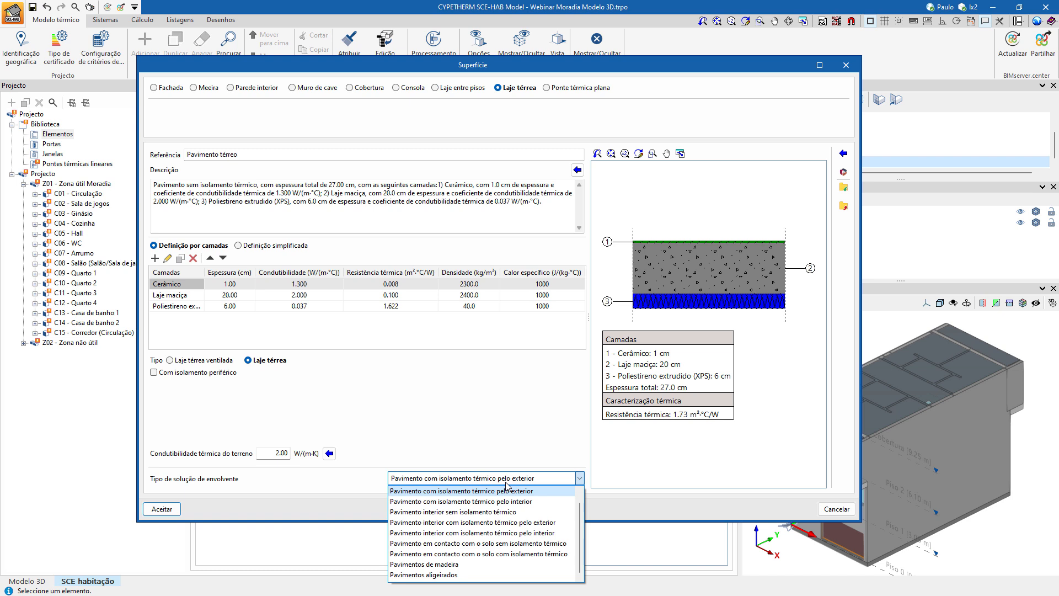
pyautogui.click(481, 553)
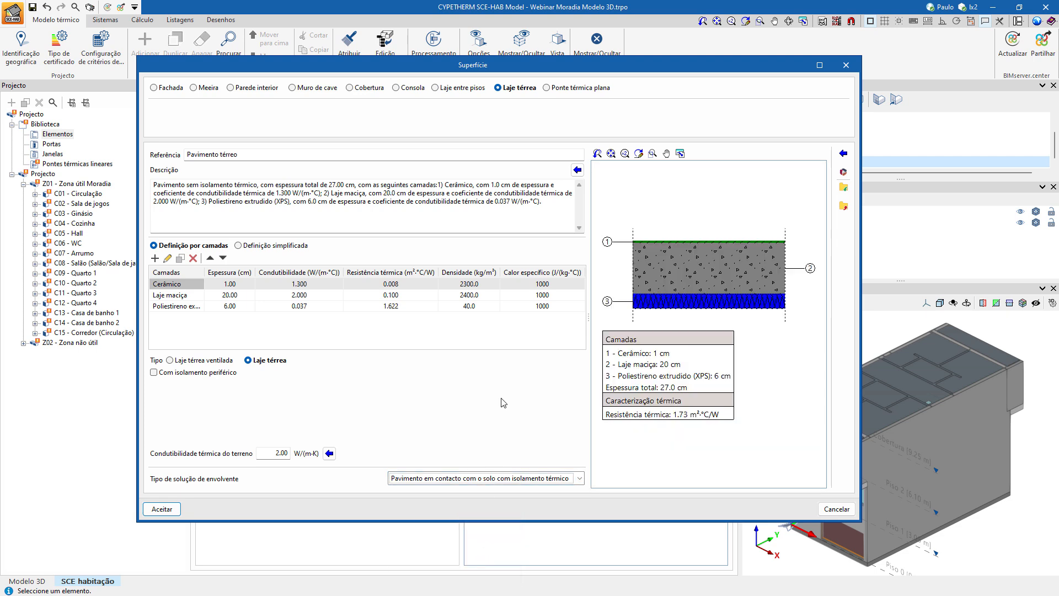
pyautogui.click(578, 171)
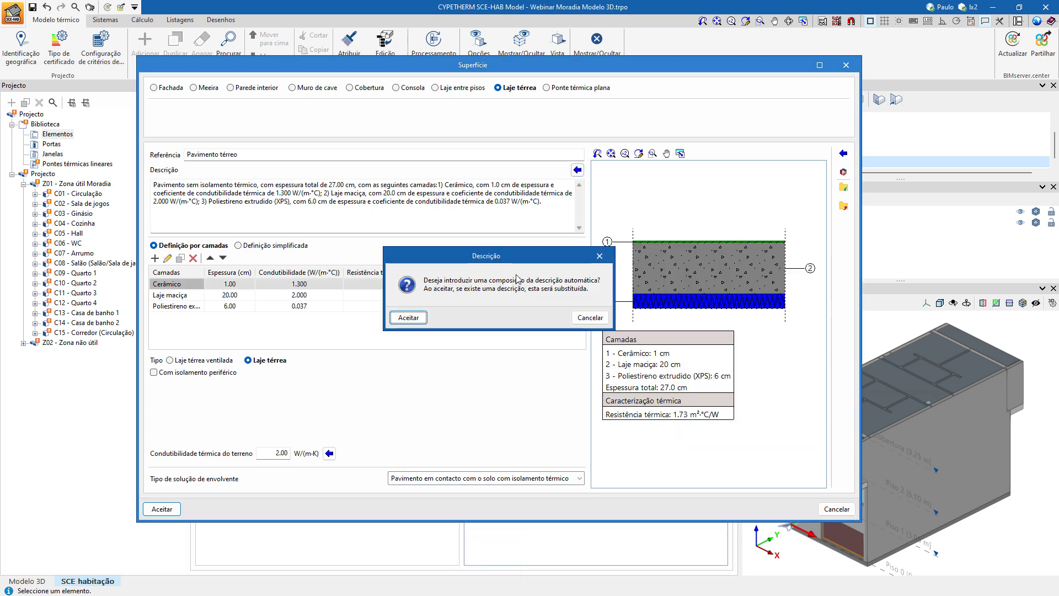
pyautogui.click(429, 322)
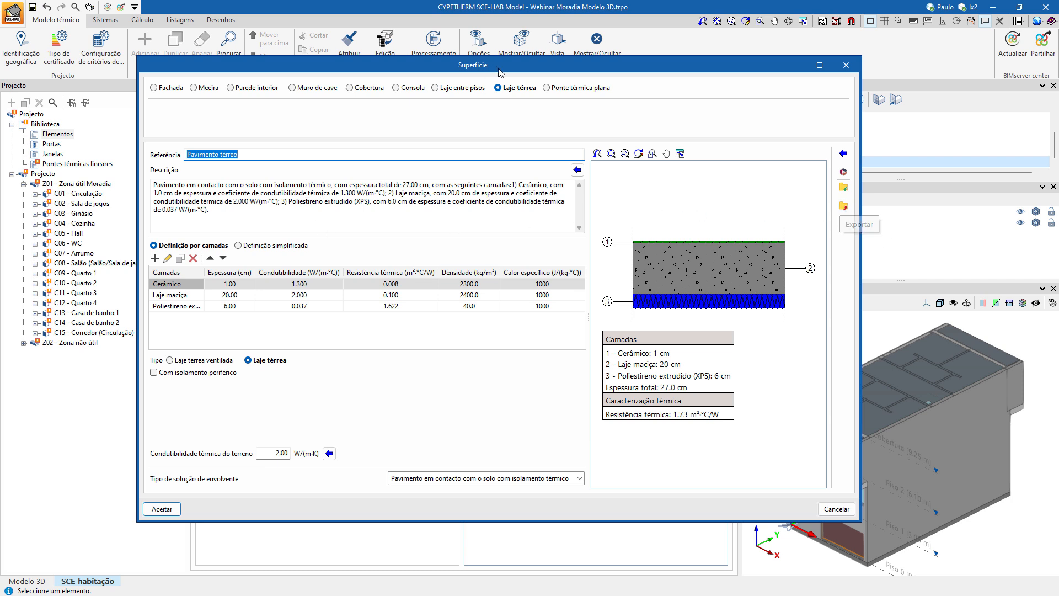
pyautogui.click(161, 509)
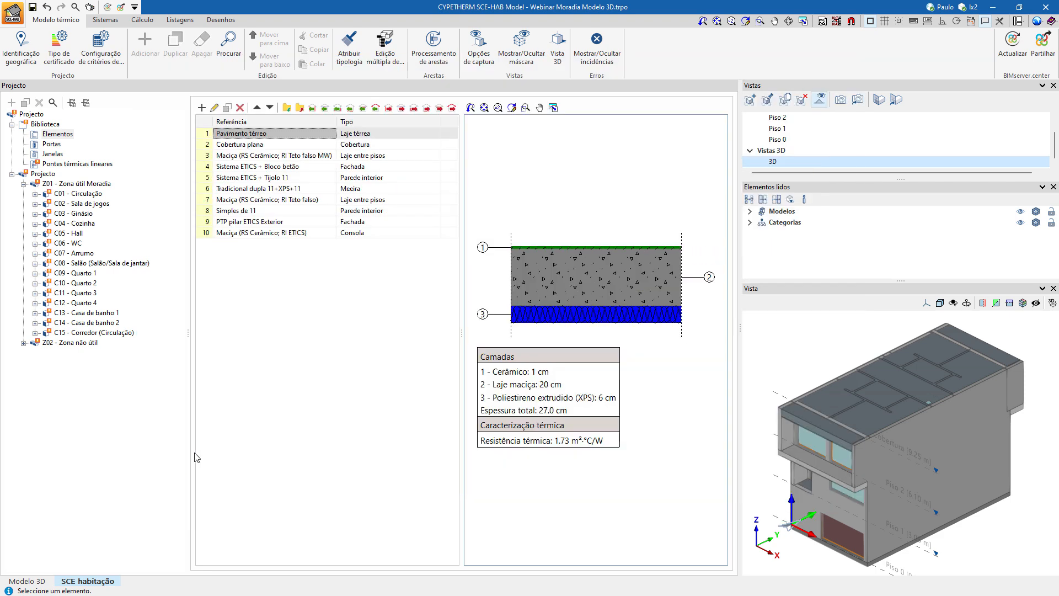
# Set the Cobertura plana solution type to Cobertura horizontal com isolamento térmico pelo exterior, insert its automatic description, and accept the element.
pyautogui.click(256, 146)
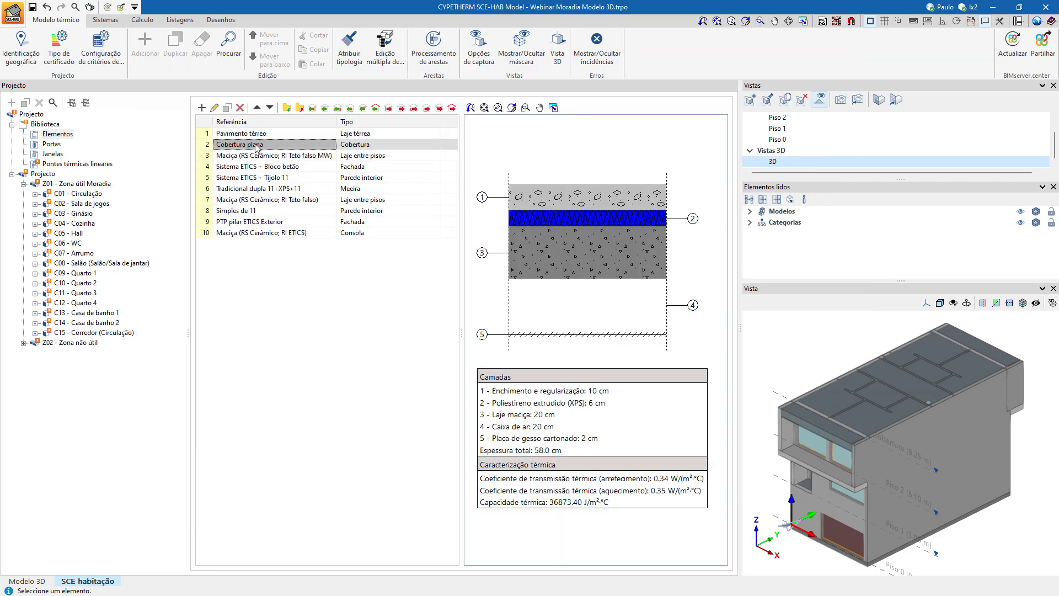
pyautogui.doubleClick(256, 146)
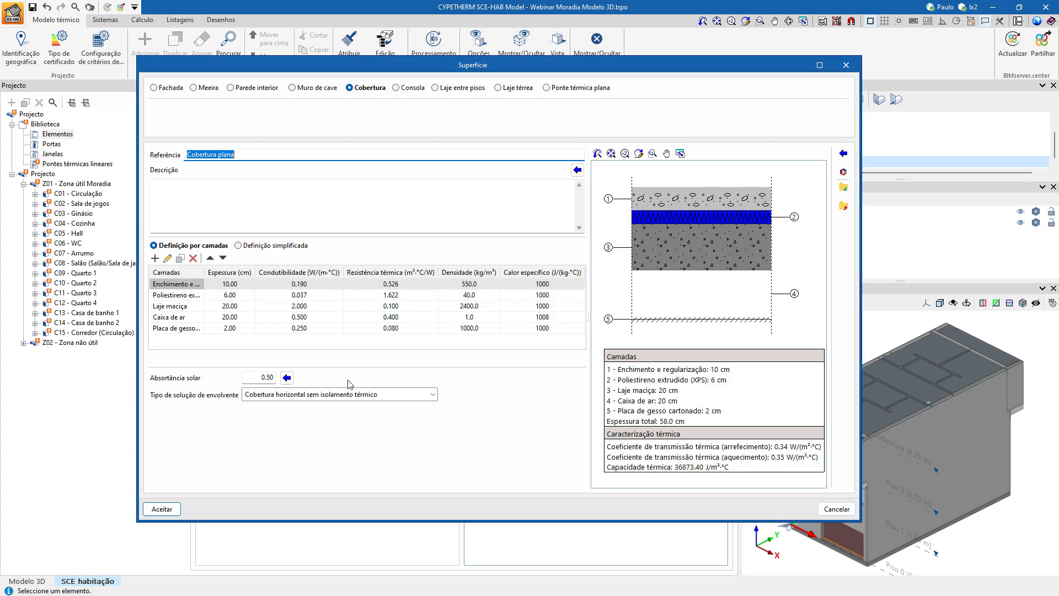
pyautogui.click(322, 396)
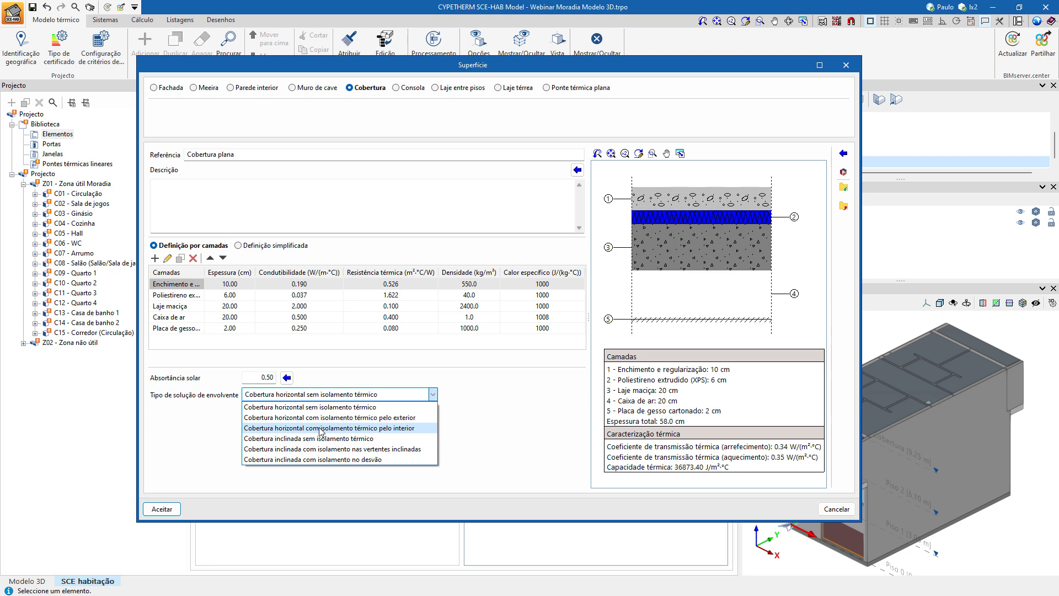
pyautogui.click(322, 418)
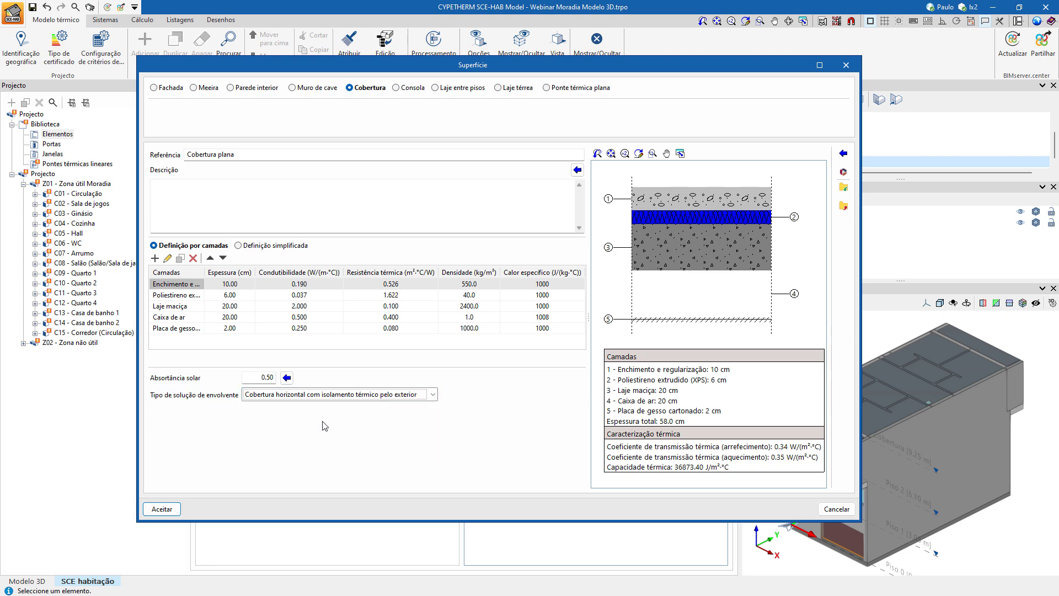
pyautogui.click(577, 170)
pyautogui.click(408, 315)
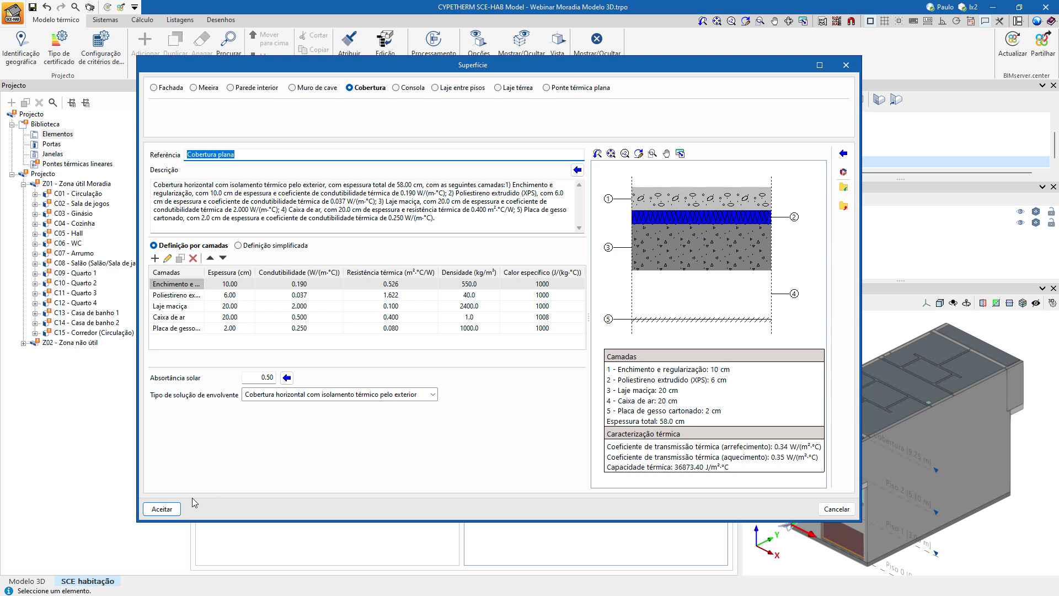
pyautogui.click(163, 508)
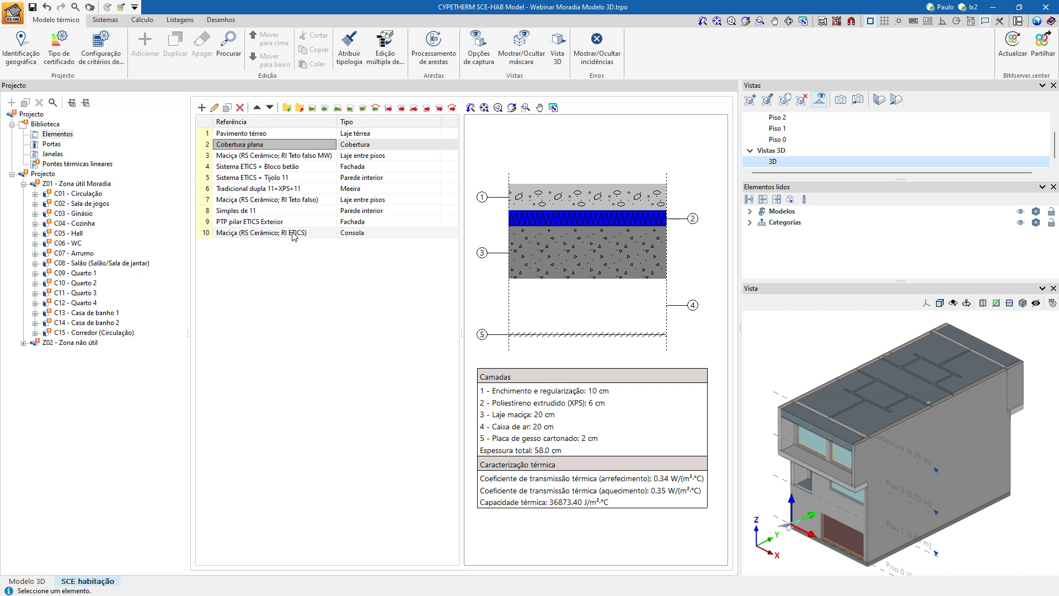
# Inspect the layer composition of the PTP pilar ETICS Exterior facade and the front of the house in the 3D view.
pyautogui.click(277, 223)
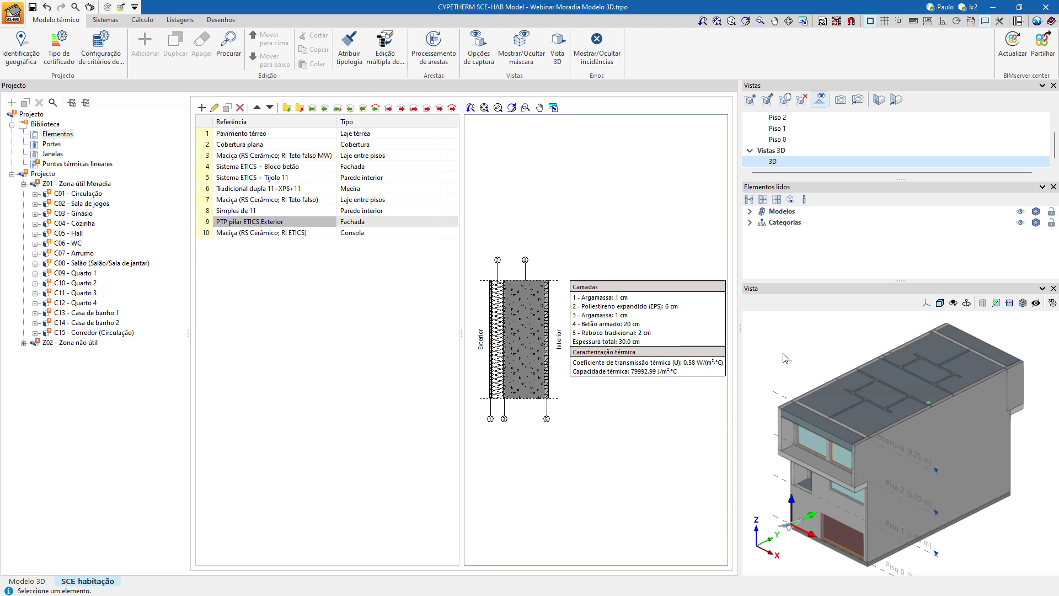
pyautogui.moveTo(785, 356)
pyautogui.mouseDown(button='middle')
pyautogui.moveTo(830, 356)
pyautogui.moveTo(862, 335)
pyautogui.moveTo(779, 352)
pyautogui.moveTo(795, 346)
pyautogui.mouseUp(button='middle')
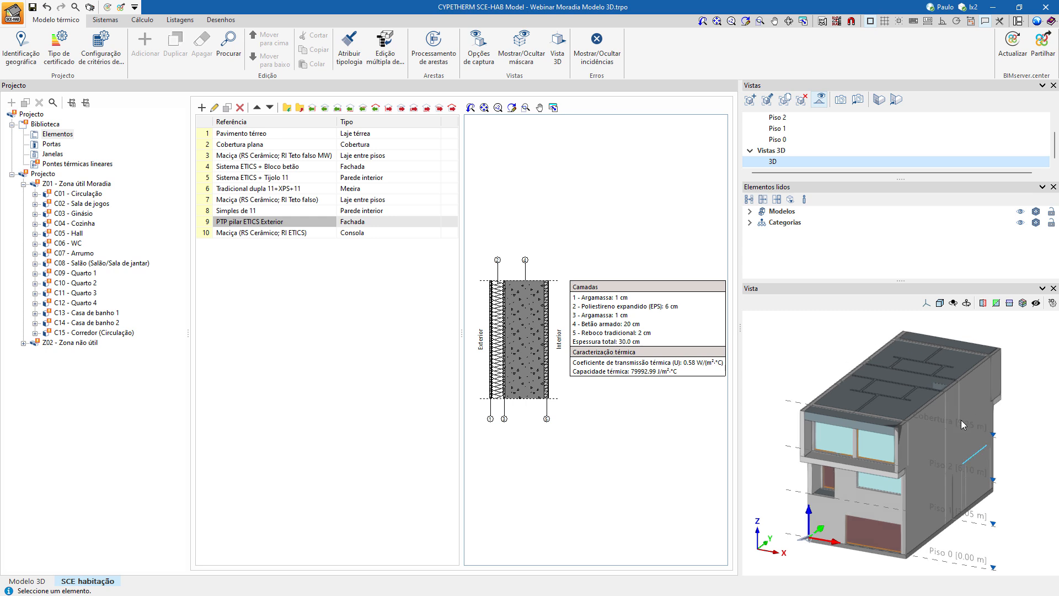
# Go through the plan views of the house from Piso 0 up to Cobertura and back down to Piso 0.
pyautogui.click(784, 140)
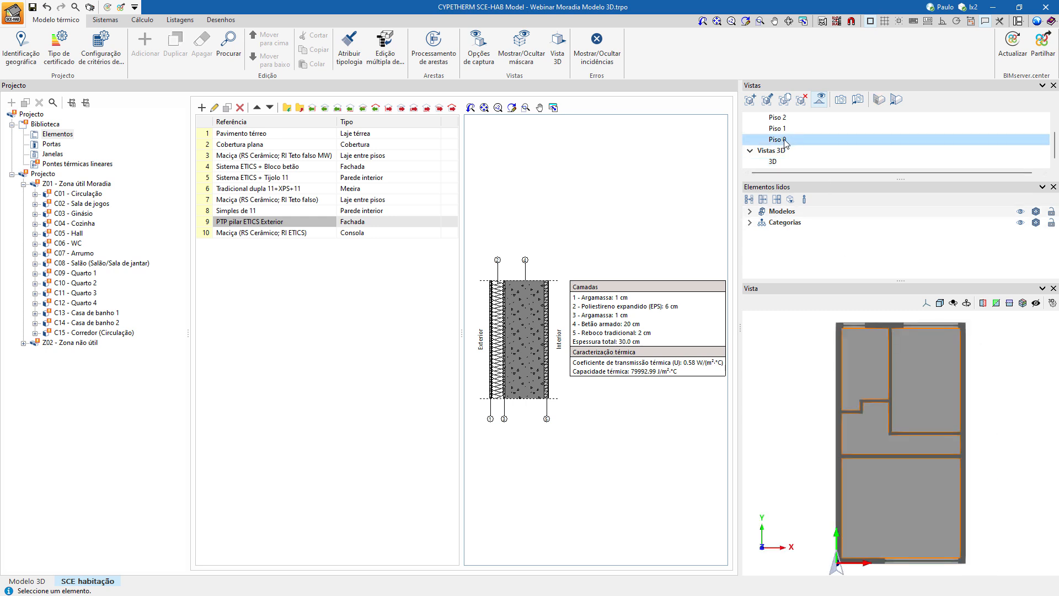
pyautogui.click(784, 131)
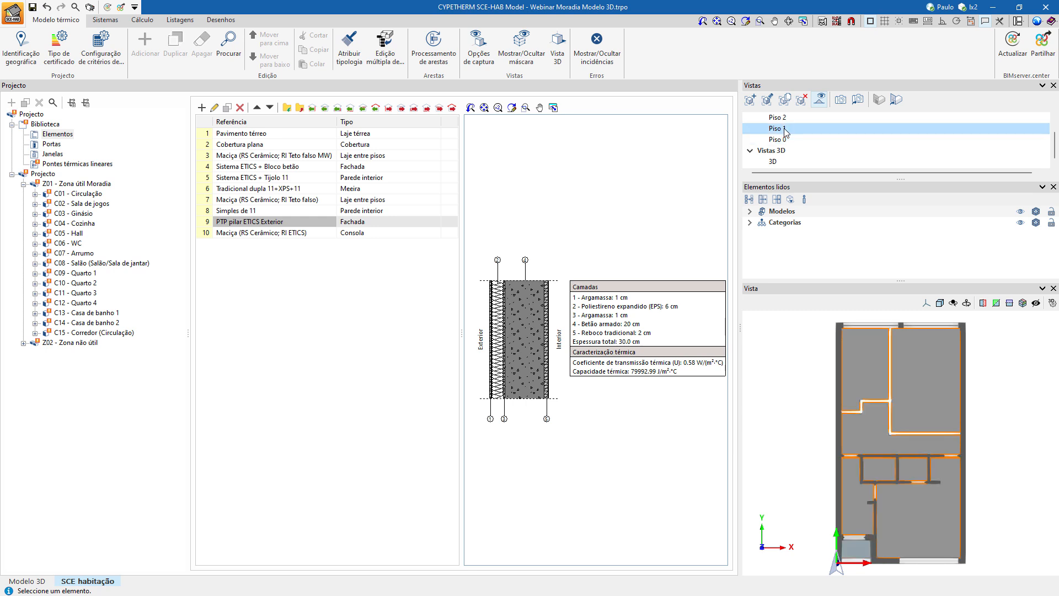
pyautogui.click(783, 119)
pyautogui.scroll(1, 783, 120)
pyautogui.click(783, 129)
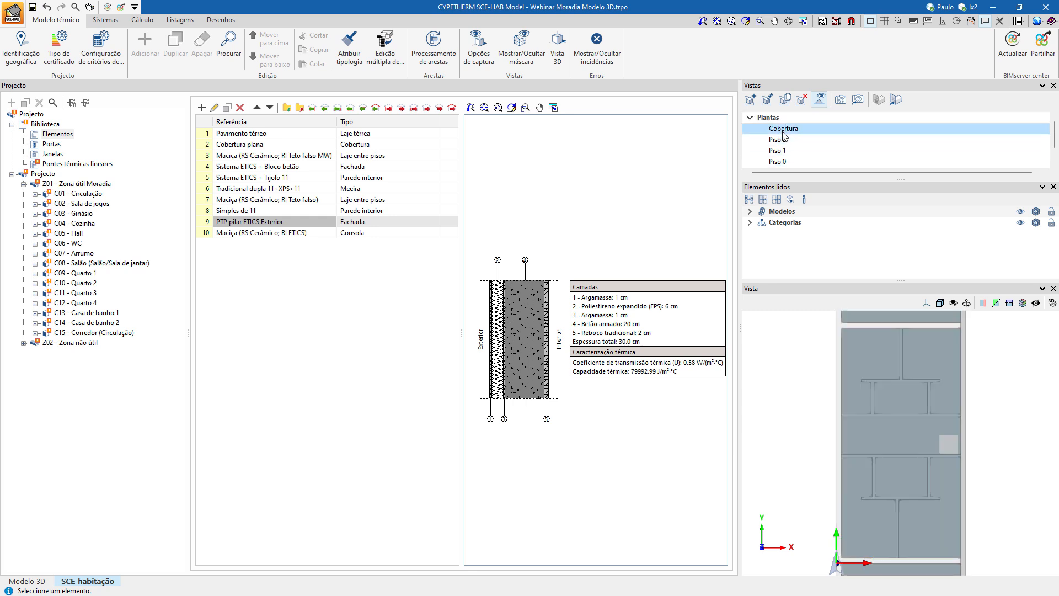
pyautogui.click(782, 140)
pyautogui.click(782, 150)
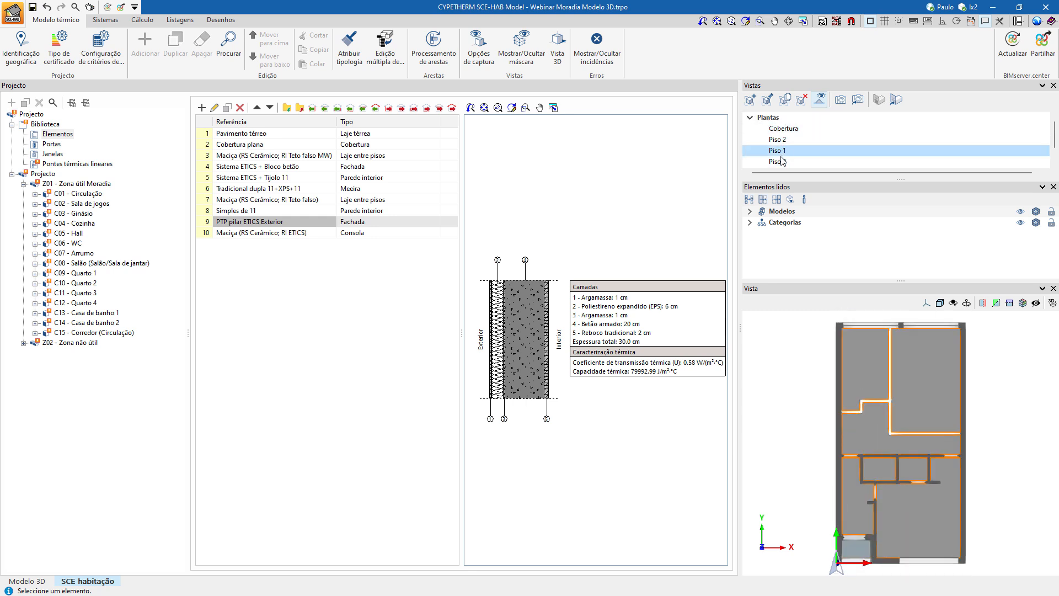
pyautogui.click(782, 161)
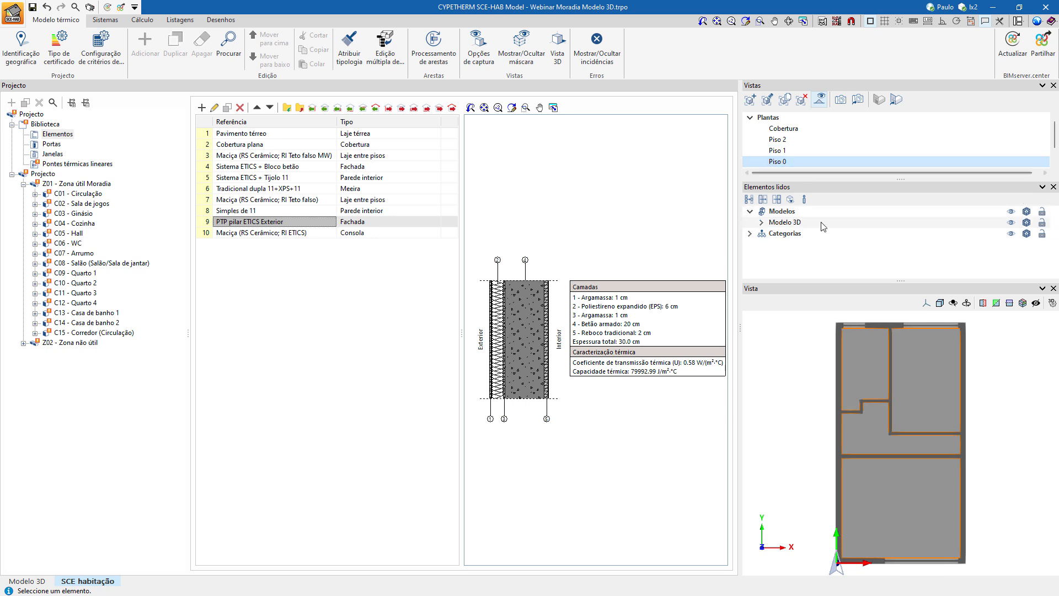
# Show the house in the 3D view, hide the Modelos elements and the mask, and turn it to the side facade with the pillars.
pyautogui.scroll(-1, 803, 166)
pyautogui.click(805, 161)
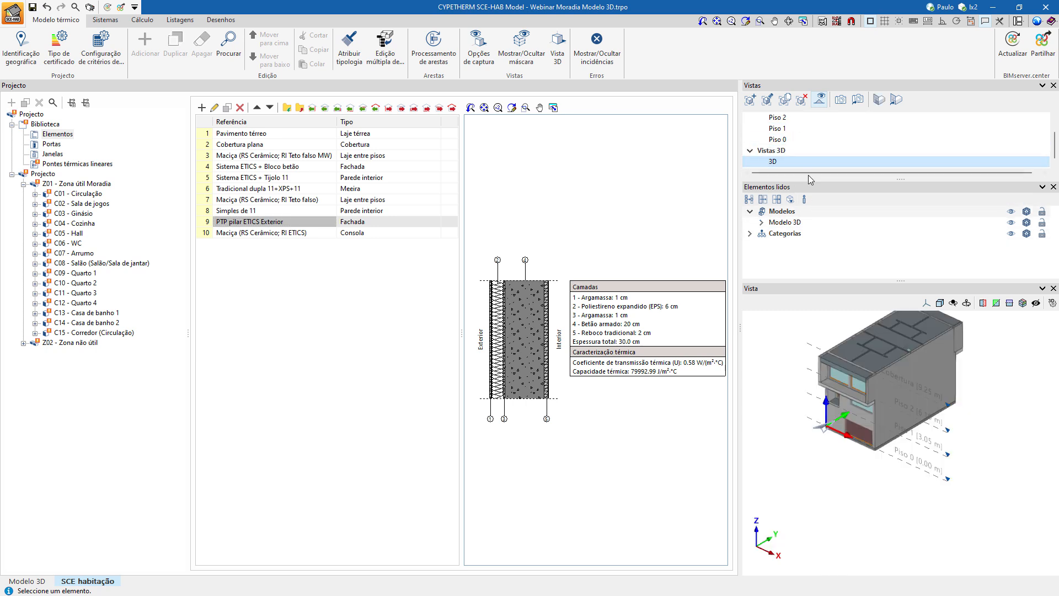
pyautogui.scroll(2, 847, 346)
pyautogui.moveTo(847, 346); pyautogui.dragTo(818, 384, button='middle')
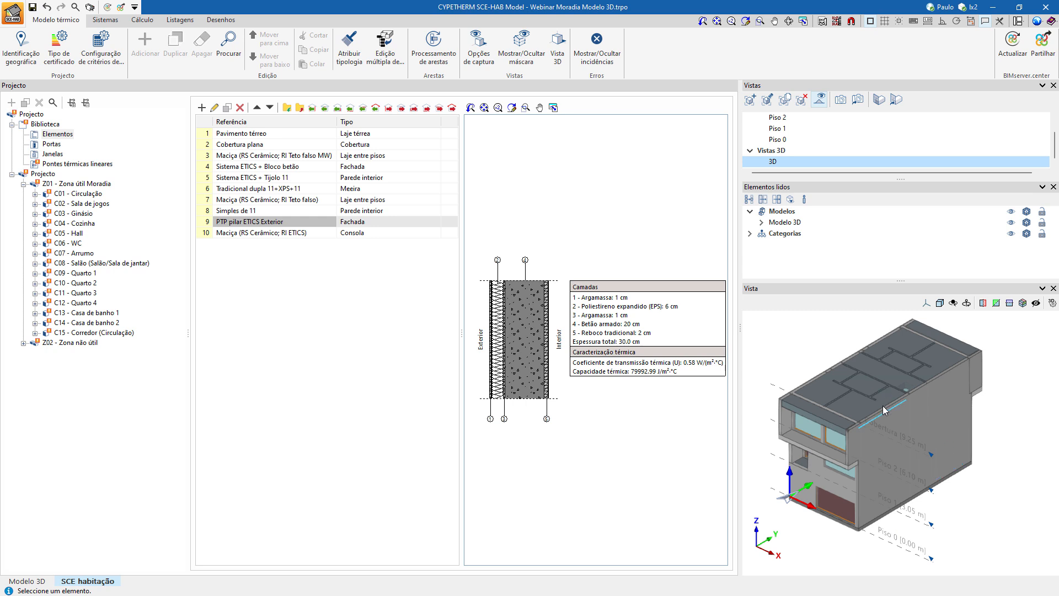
pyautogui.click(1011, 212)
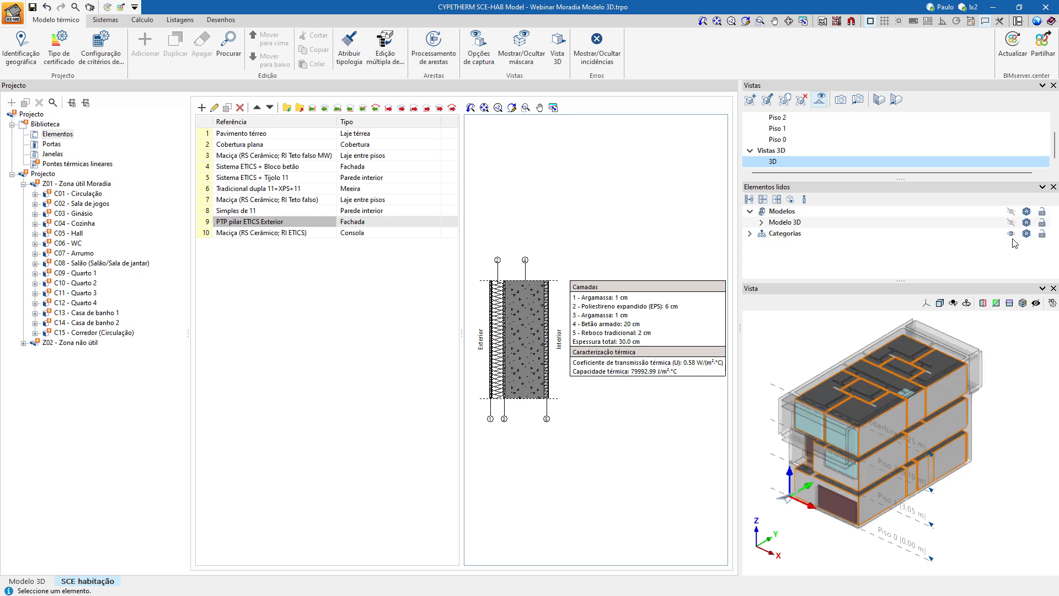
pyautogui.click(525, 58)
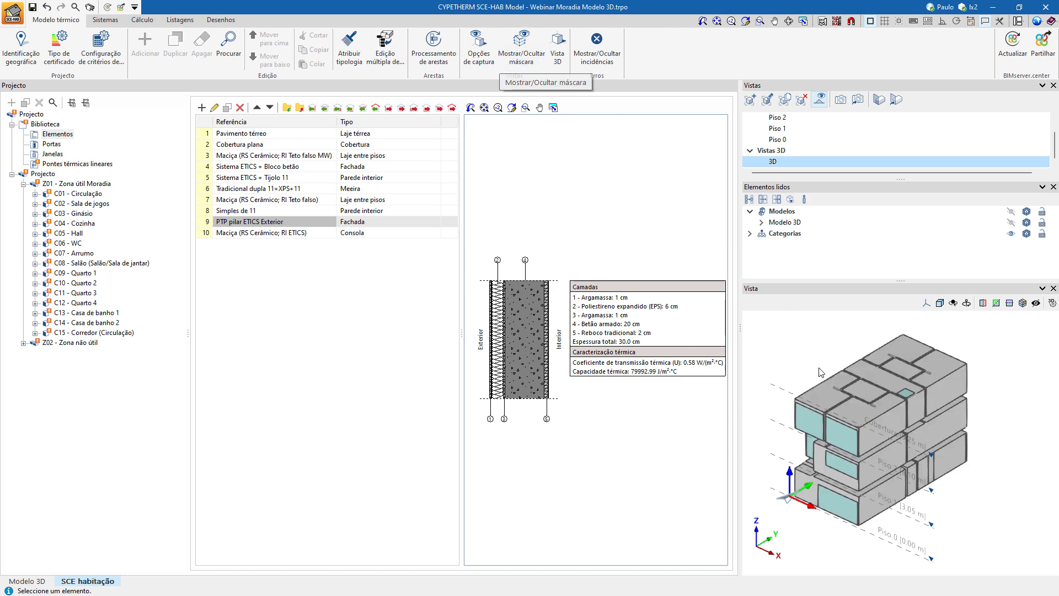
pyautogui.keyDown('shift'); pyautogui.moveTo(809, 386); pyautogui.dragTo(881, 374, button='middle'); pyautogui.keyUp('shift')
pyautogui.scroll(2, 837, 442)
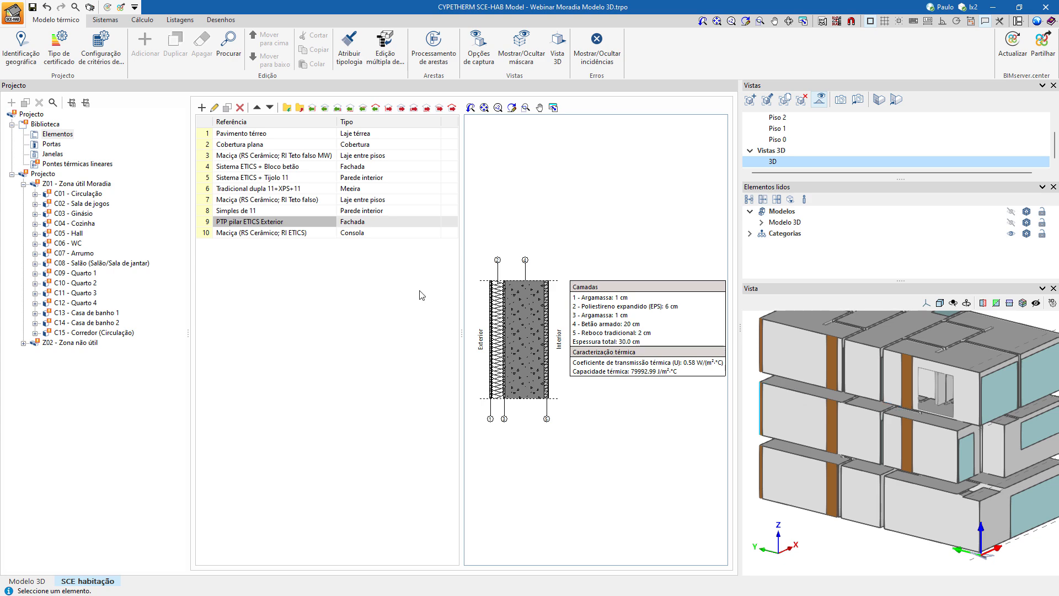
# Change the PTP pilar ETICS Exterior library element to a Ponte térmica plana with Vertical disposition and Exterior location, and accept it.
pyautogui.click(272, 223)
pyautogui.doubleClick(272, 224)
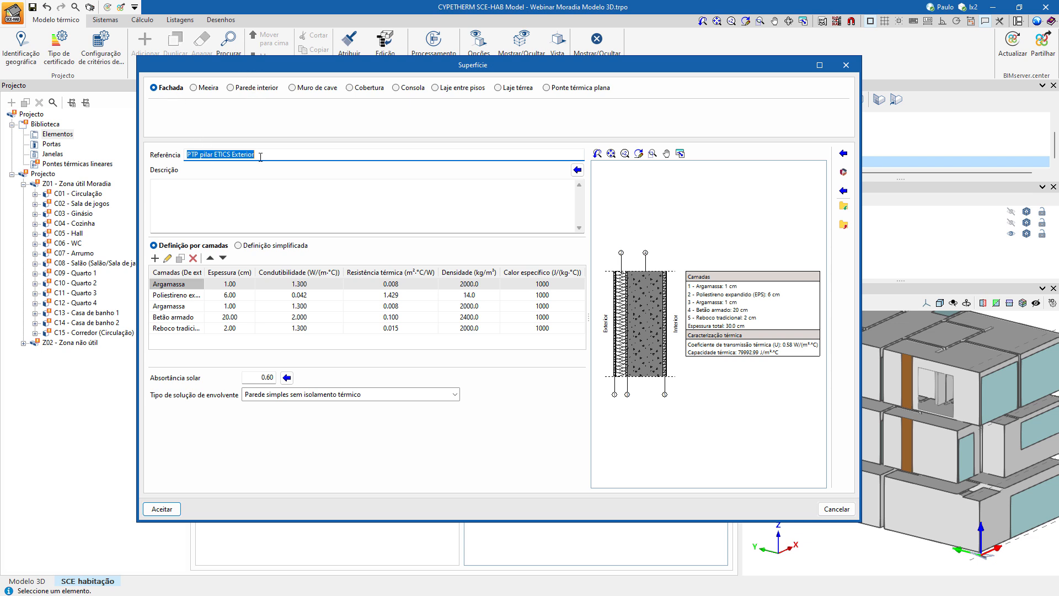
pyautogui.click(565, 88)
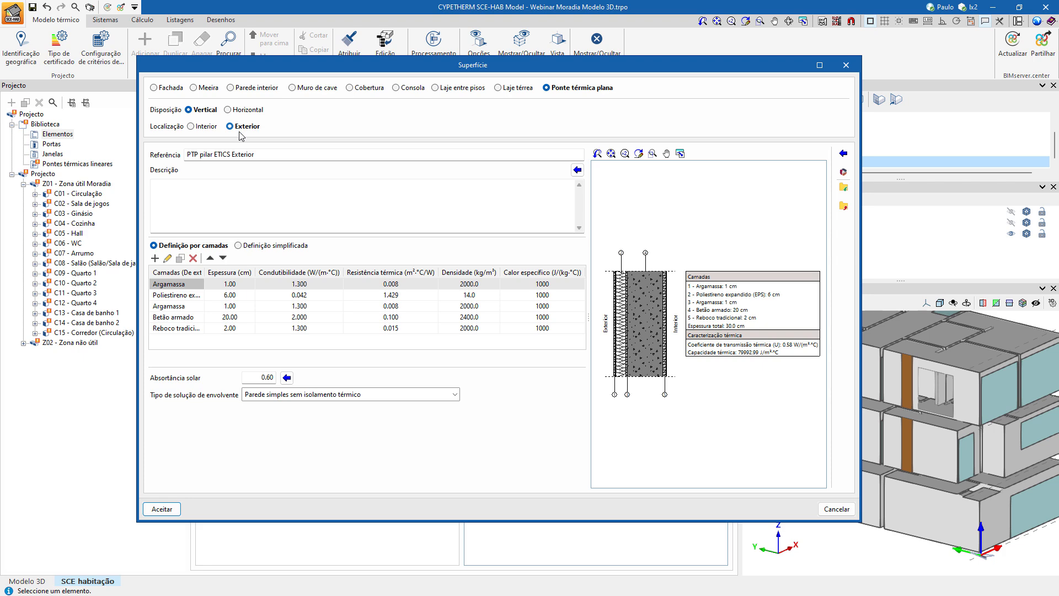
pyautogui.click(163, 509)
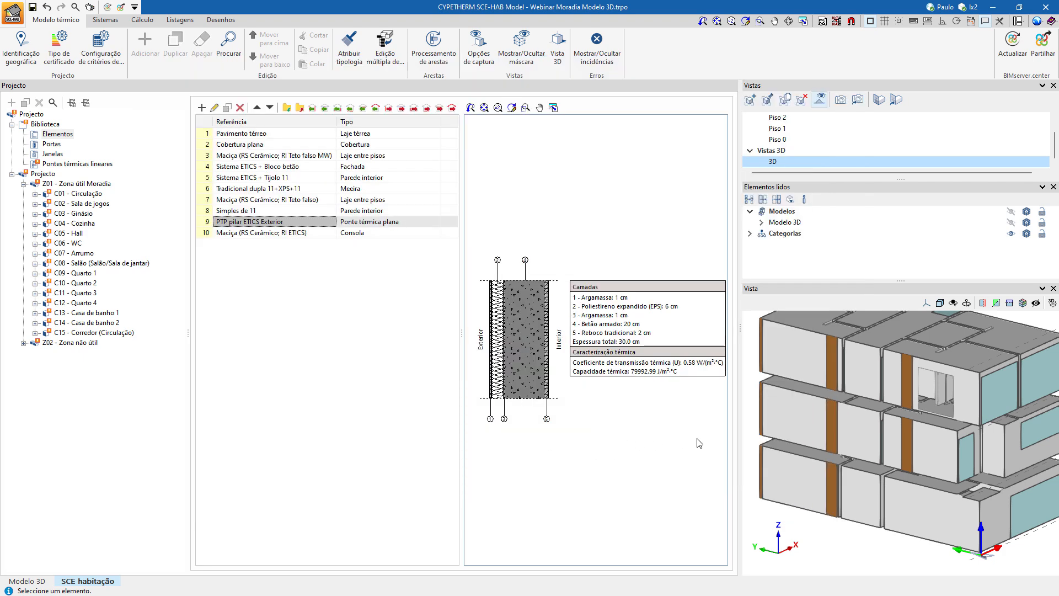
# Select the top-floor pillar strip of Quarto 3 in the 3D view as an Elemento to open its typology.
pyautogui.scroll(4, 835, 376)
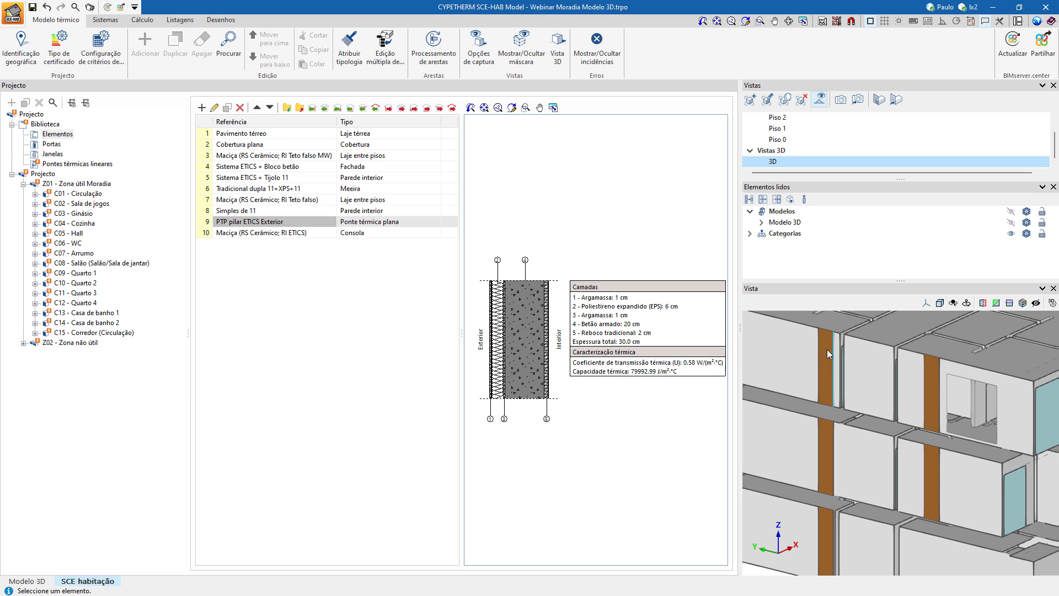
pyautogui.scroll(1, 831, 365)
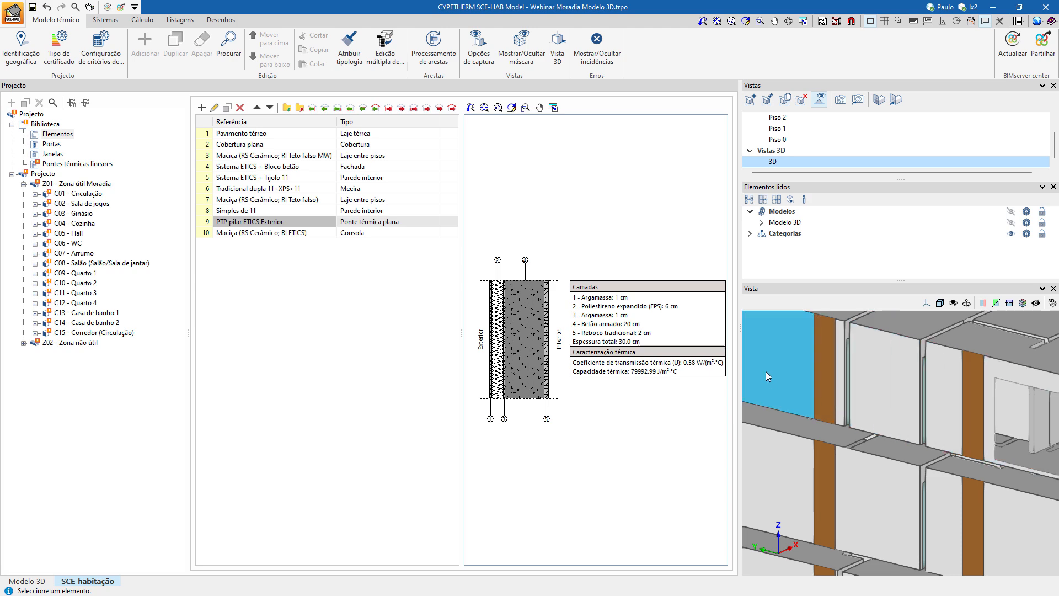
pyautogui.scroll(-2, 815, 398)
pyautogui.scroll(-3, 816, 398)
pyautogui.scroll(3, 845, 455)
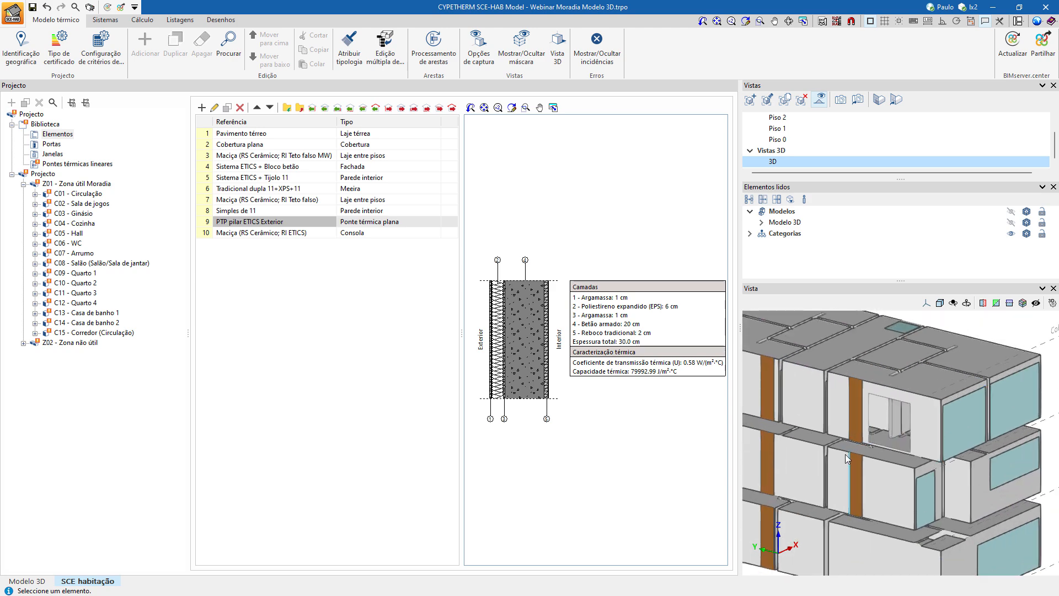
pyautogui.scroll(-1, 856, 439)
pyautogui.scroll(5, 856, 439)
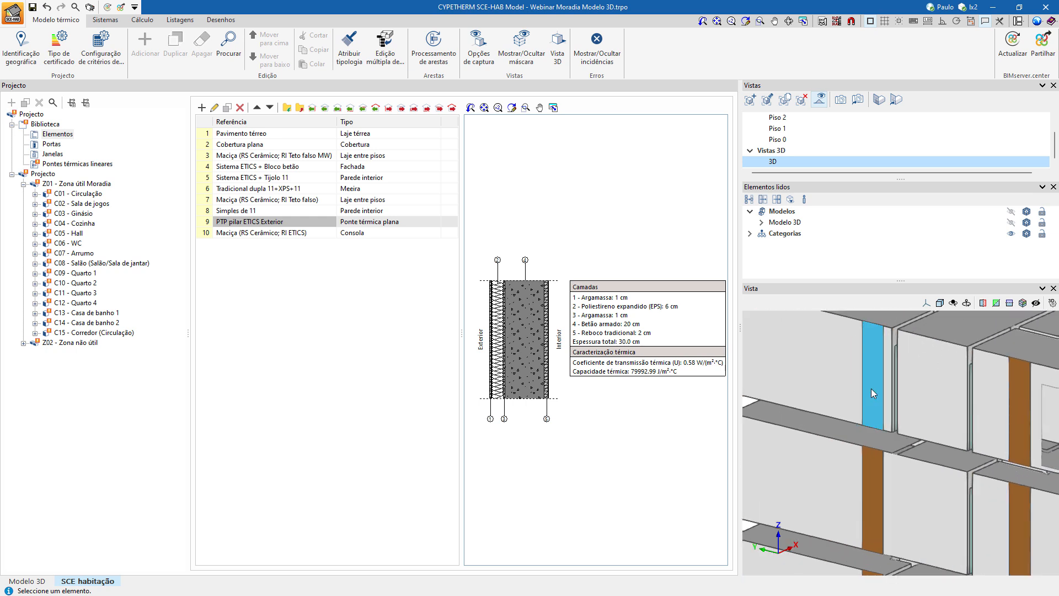
pyautogui.click(871, 390)
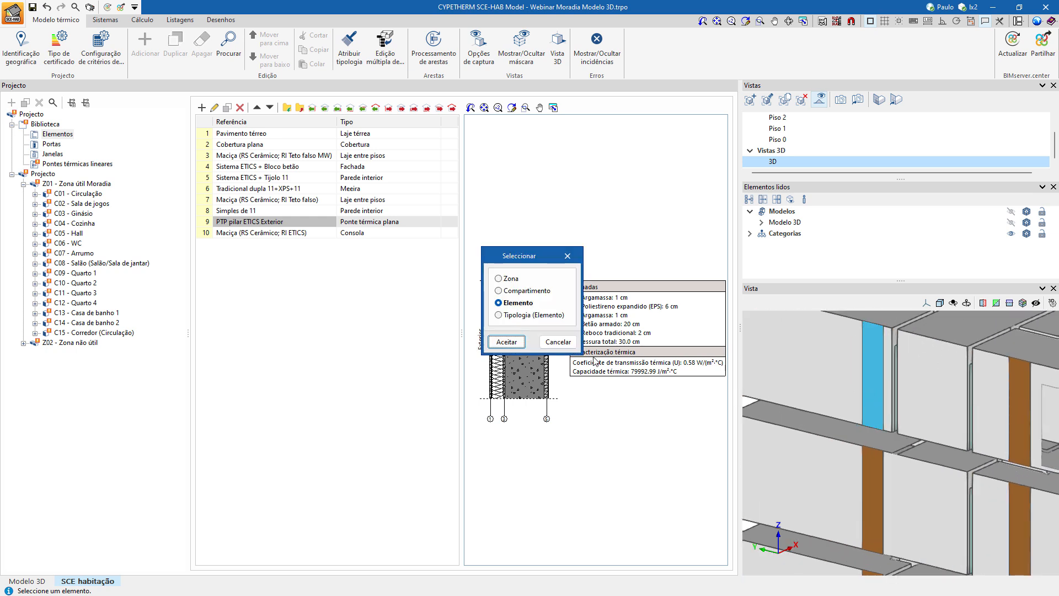
pyautogui.click(498, 279)
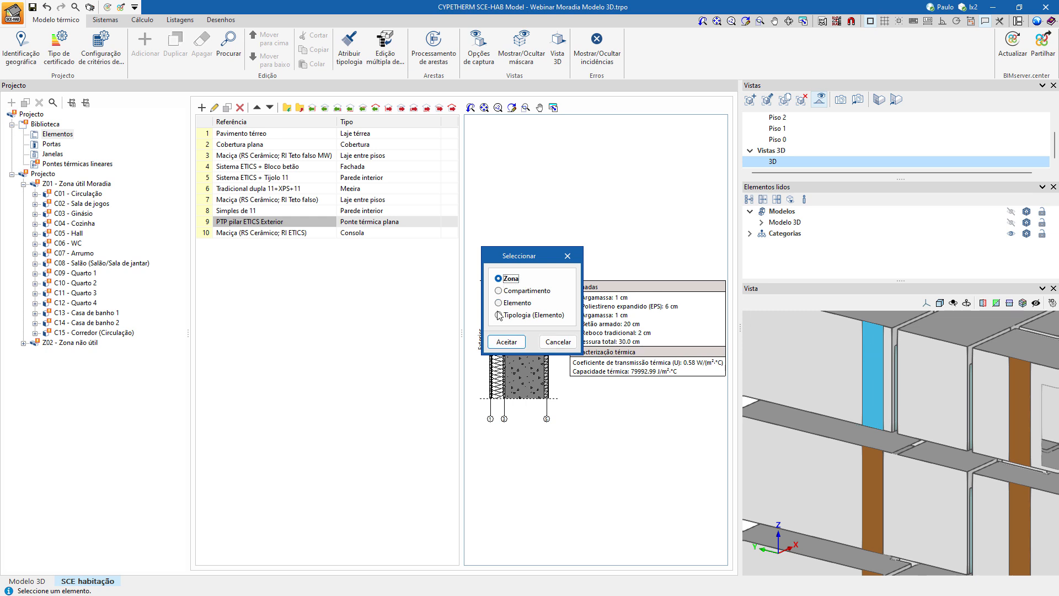
pyautogui.click(499, 291)
pyautogui.click(520, 305)
pyautogui.click(541, 319)
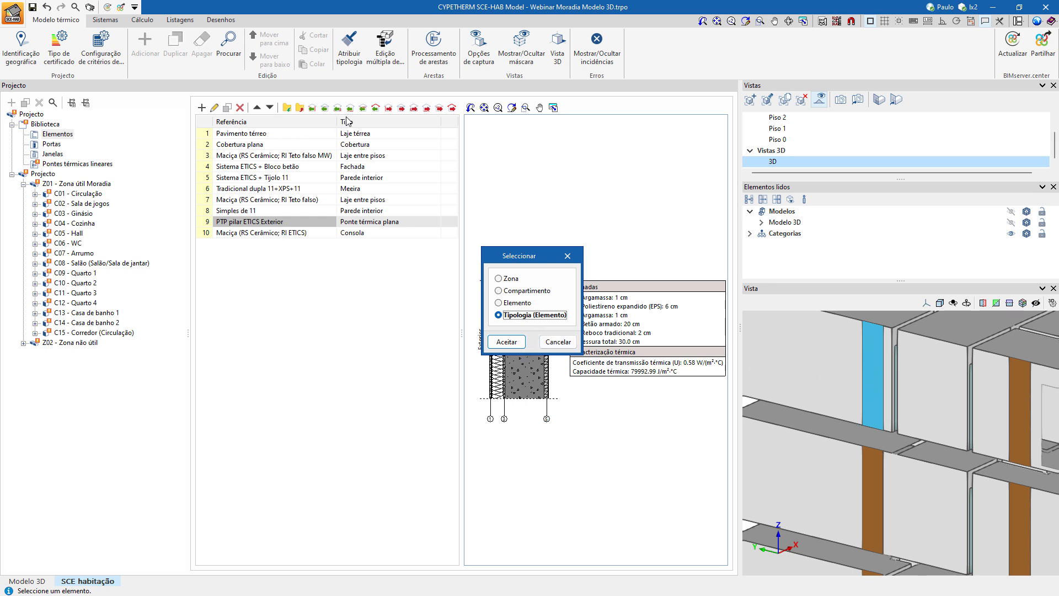
pyautogui.click(526, 304)
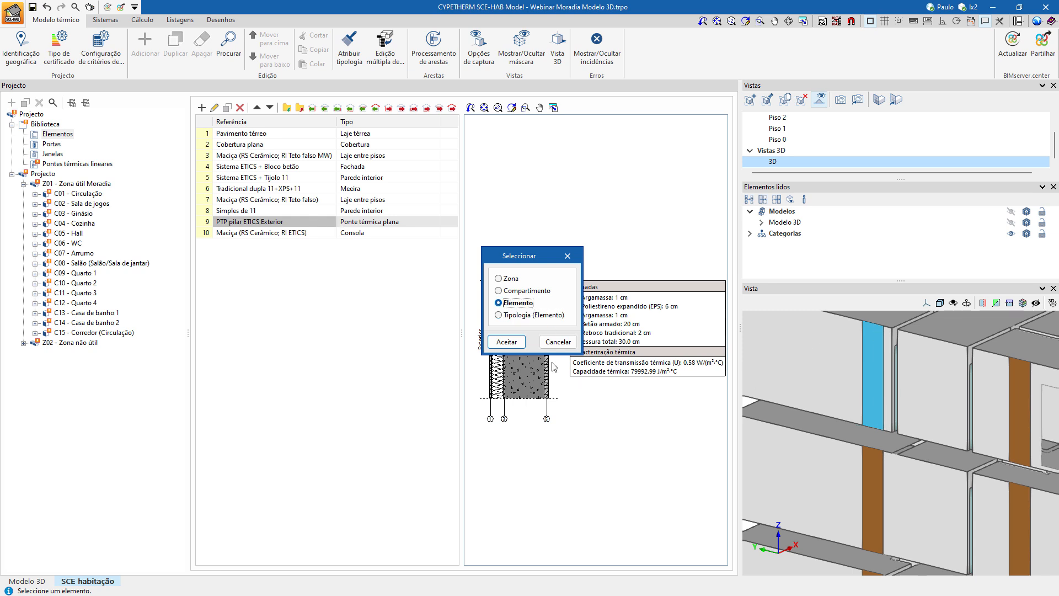
pyautogui.click(506, 341)
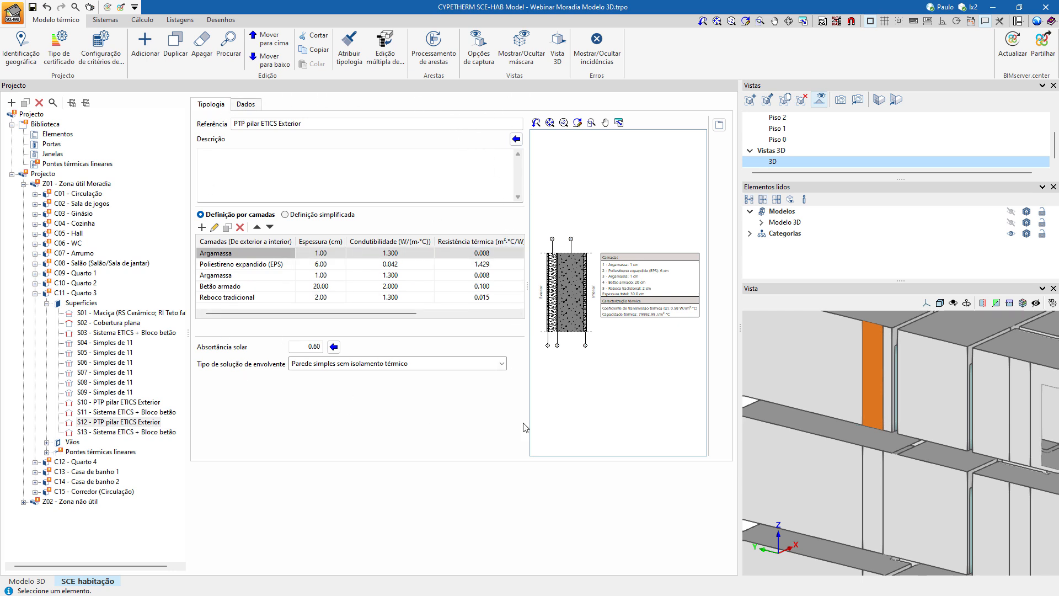
# Consult the list of library typologies available for the pillar, cancel it, and display the pillar's surface data.
pyautogui.click(720, 128)
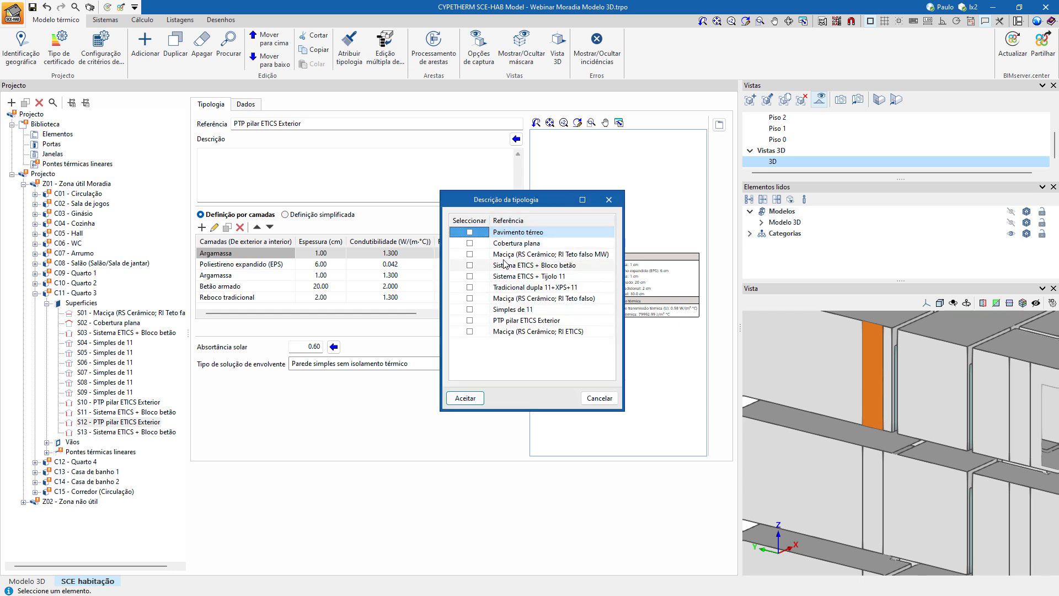
pyautogui.click(616, 402)
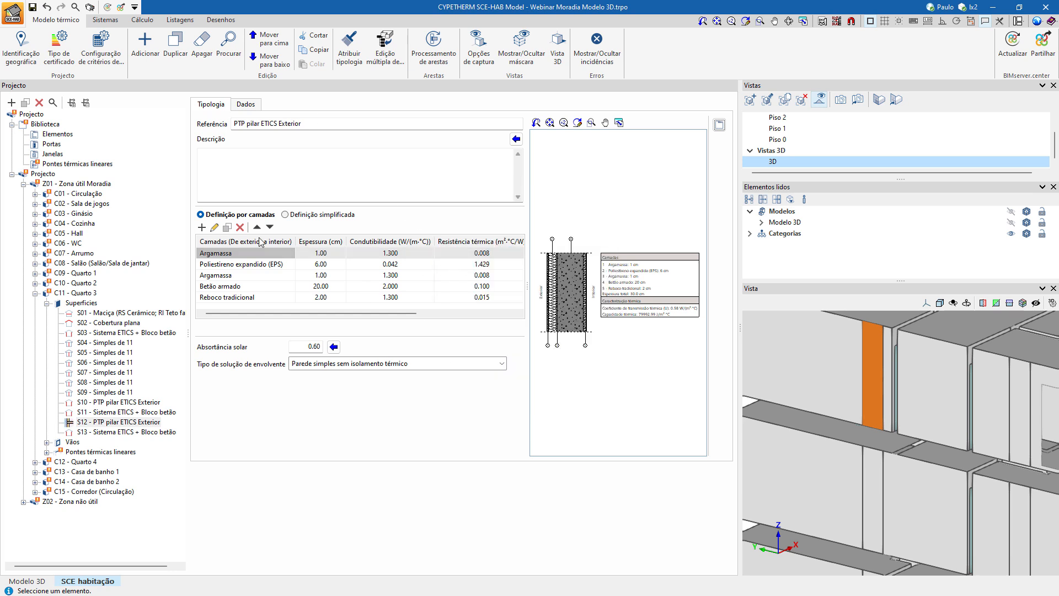
pyautogui.click(246, 105)
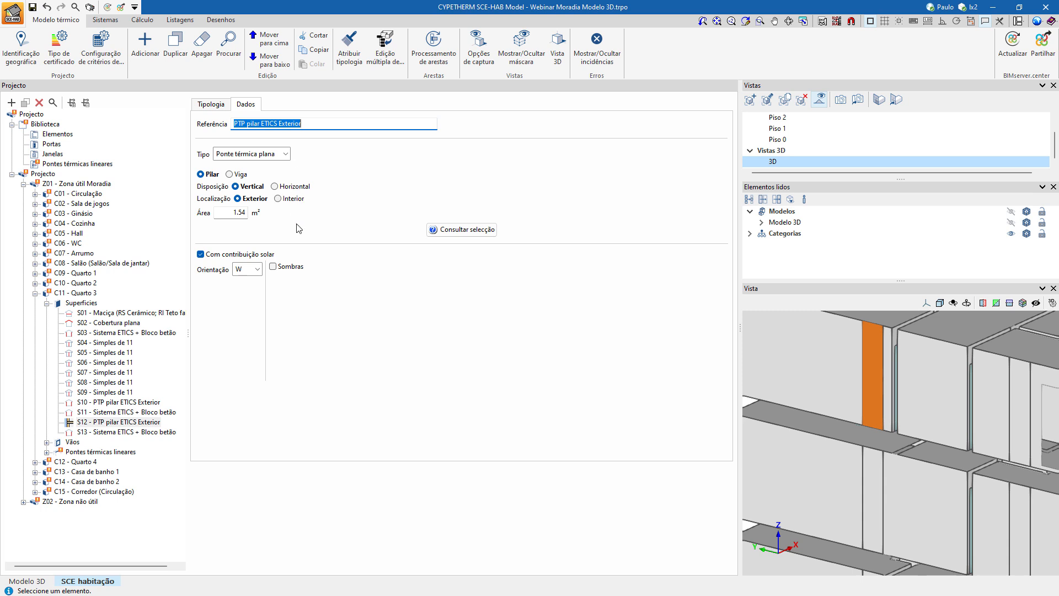
# Undock the Vistas and Vista panels into floating windows, and enlarge the Vista window so the whole 3D model fits.
pyautogui.scroll(-5, 806, 442)
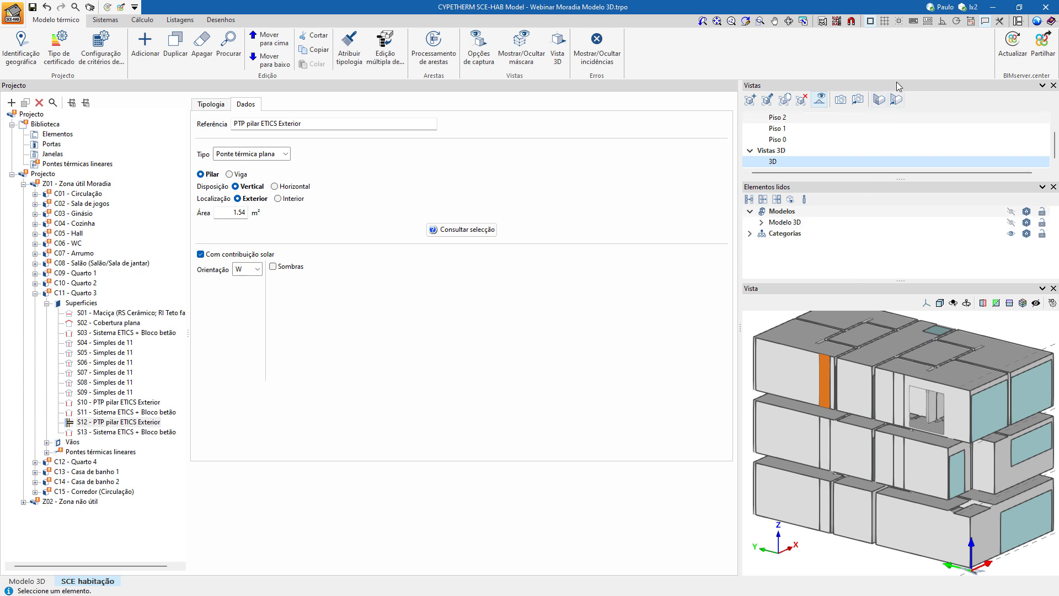
pyautogui.moveTo(904, 85); pyautogui.dragTo(493, 235)
pyautogui.moveTo(580, 216); pyautogui.dragTo(301, 154)
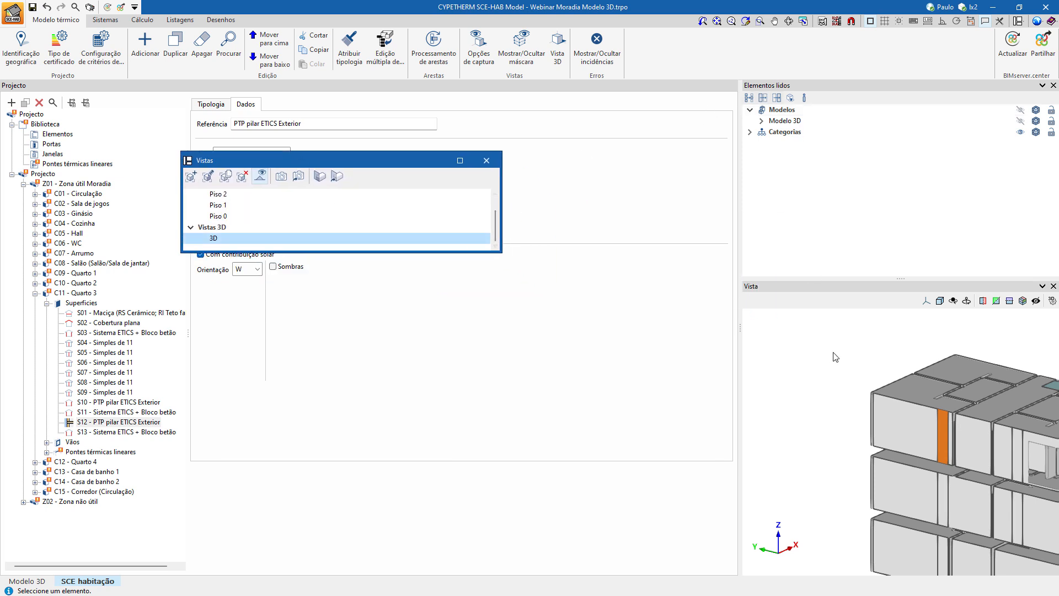
pyautogui.moveTo(869, 286); pyautogui.dragTo(389, 112)
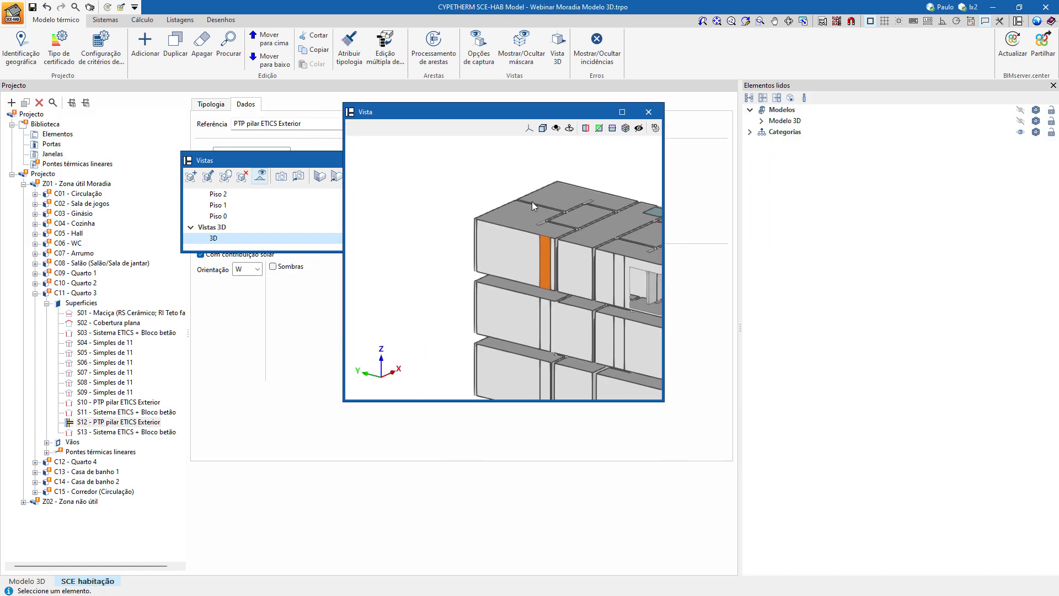
pyautogui.moveTo(663, 401); pyautogui.dragTo(964, 520)
pyautogui.moveTo(553, 317); pyautogui.dragTo(506, 303, button='middle')
pyautogui.moveTo(570, 358); pyautogui.dragTo(590, 328, button='middle')
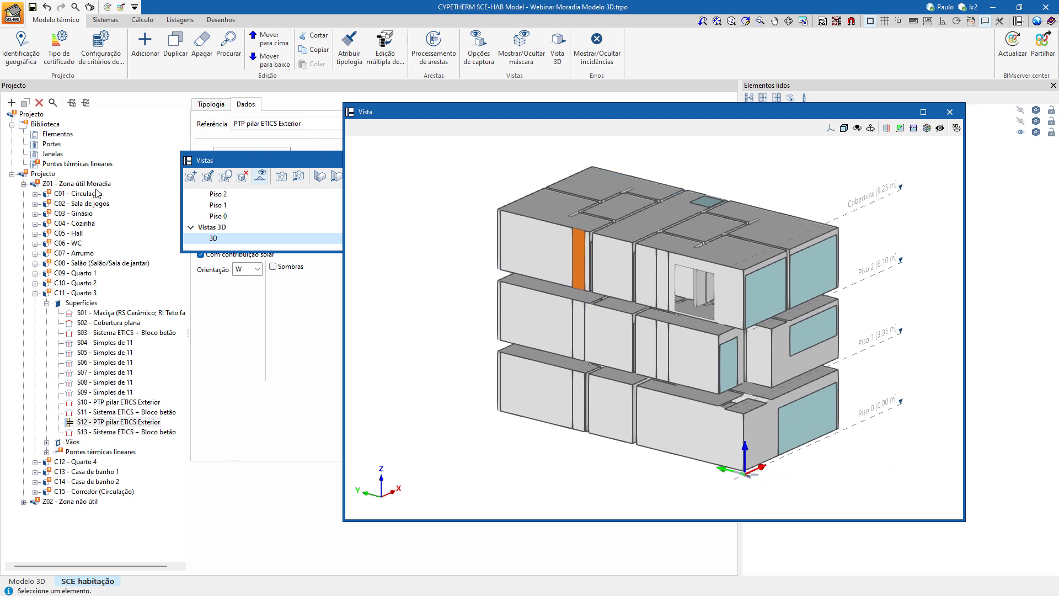
pyautogui.click(283, 240)
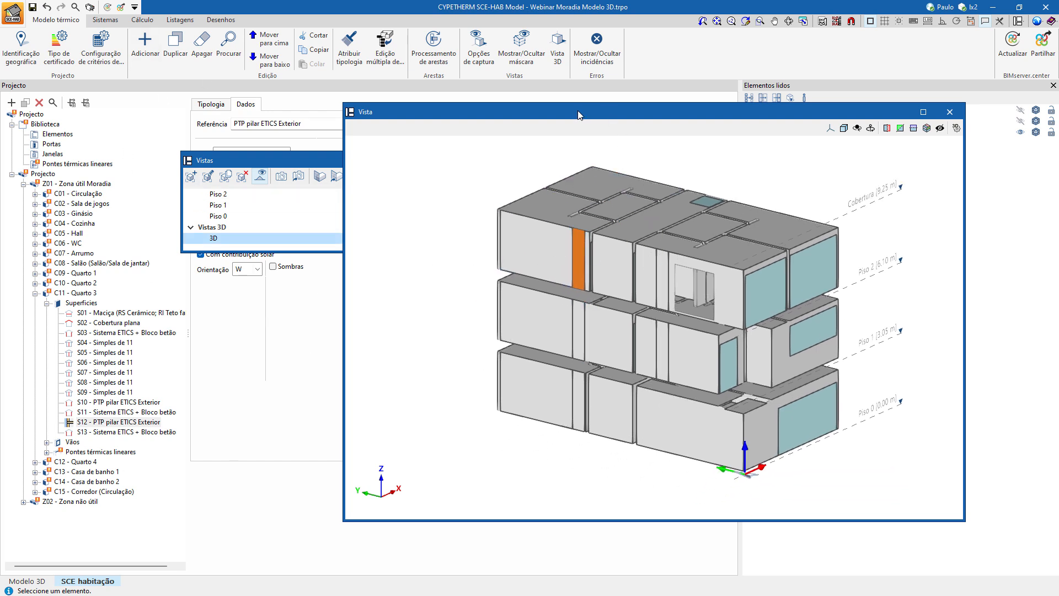
pyautogui.moveTo(578, 111); pyautogui.dragTo(589, 109)
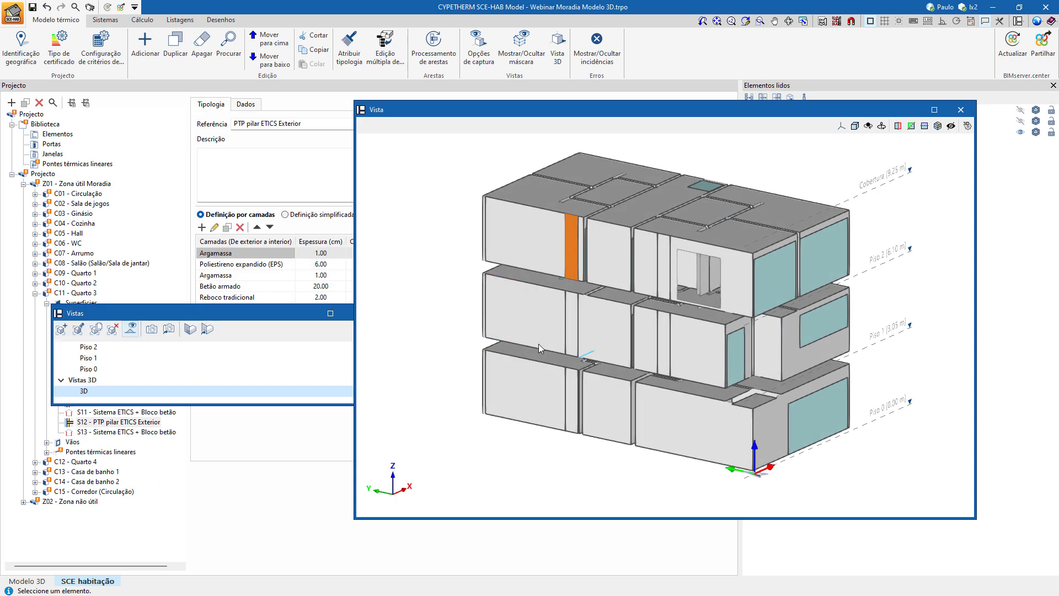
# Assign the typology of the top-floor facade wall to the two pillar strips on the same floor.
pyautogui.click(353, 54)
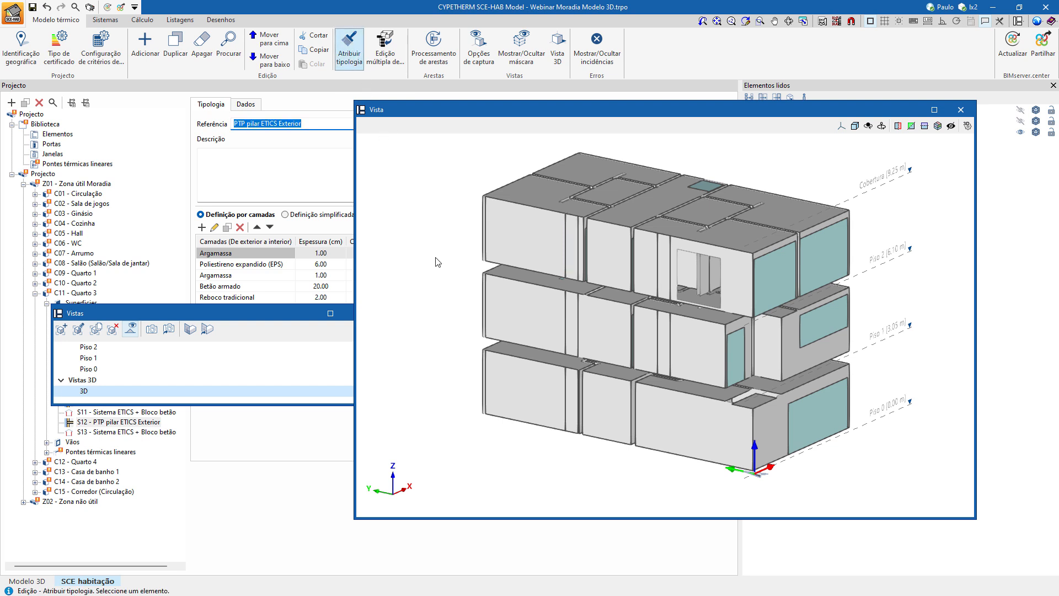
pyautogui.click(531, 240)
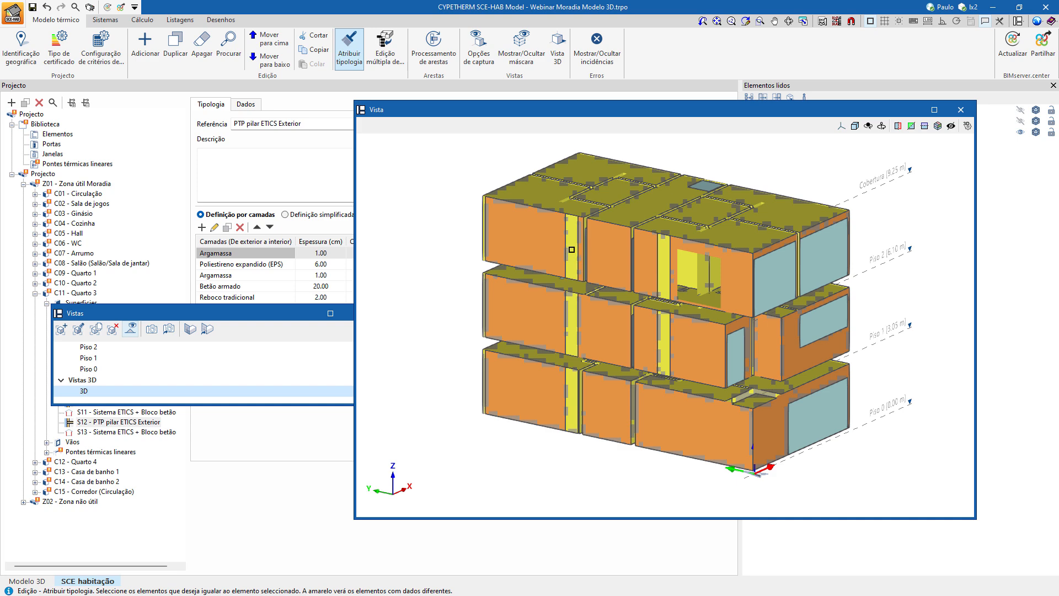
pyautogui.scroll(3, 571, 249)
pyautogui.scroll(-3, 570, 259)
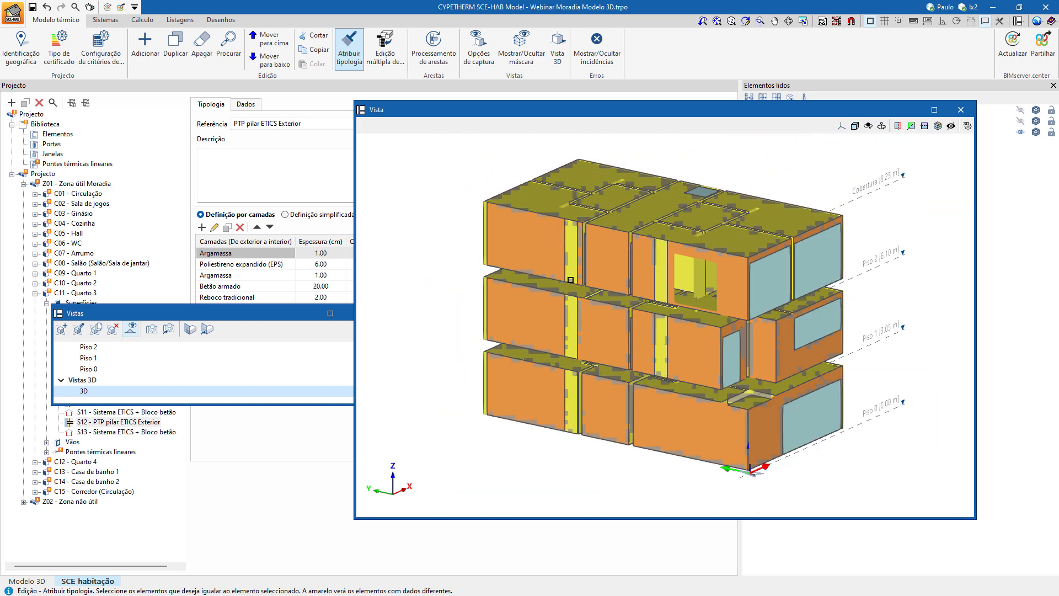
pyautogui.moveTo(583, 281); pyautogui.dragTo(611, 265, button='middle')
pyautogui.scroll(2, 589, 251)
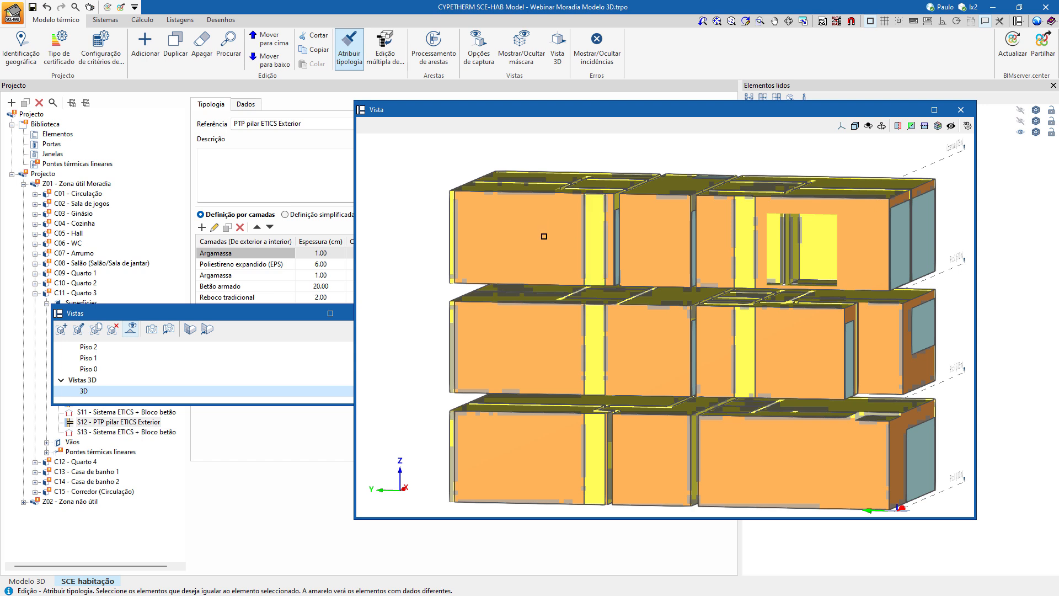
pyautogui.click(596, 236)
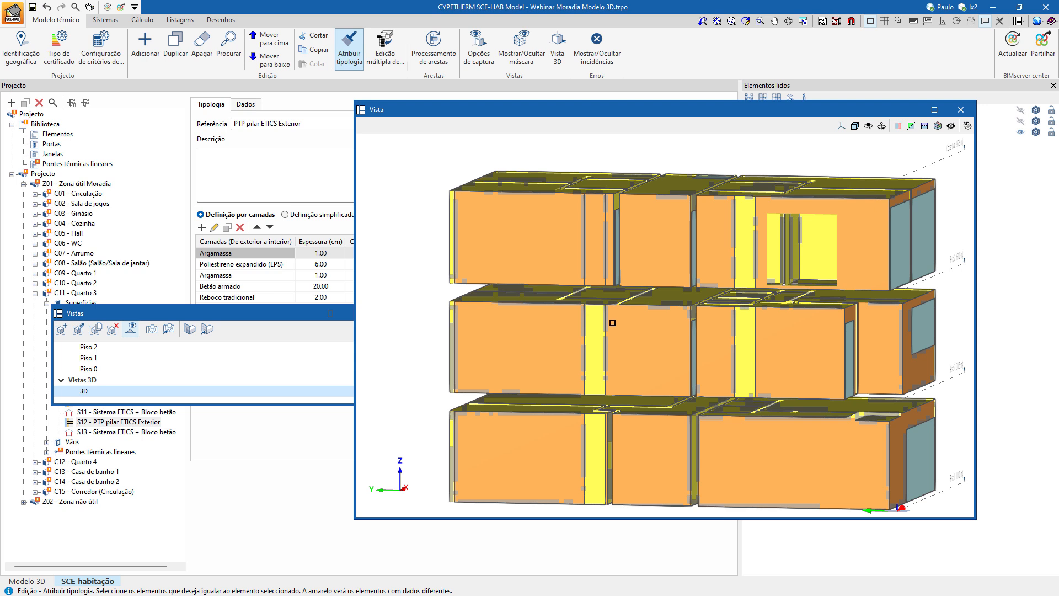
pyautogui.click(739, 252)
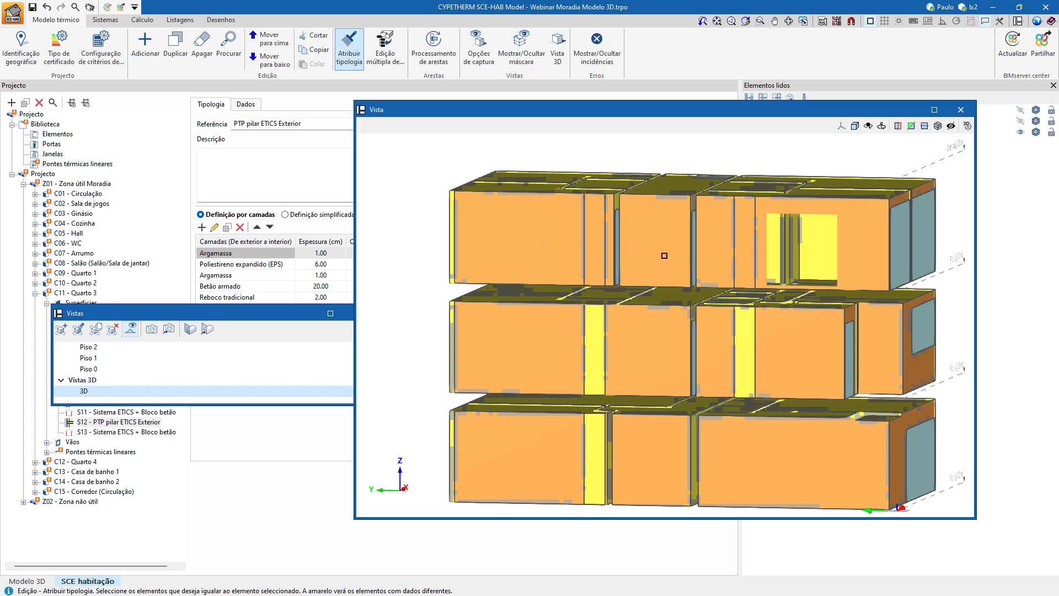
# Assign the typology of the middle-floor pillar strip to the two pillar strips on the top floor.
pyautogui.moveTo(664, 255)
pyautogui.mouseDown(button='middle')
pyautogui.moveTo(622, 267)
pyautogui.moveTo(647, 260)
pyautogui.mouseUp(button='middle')
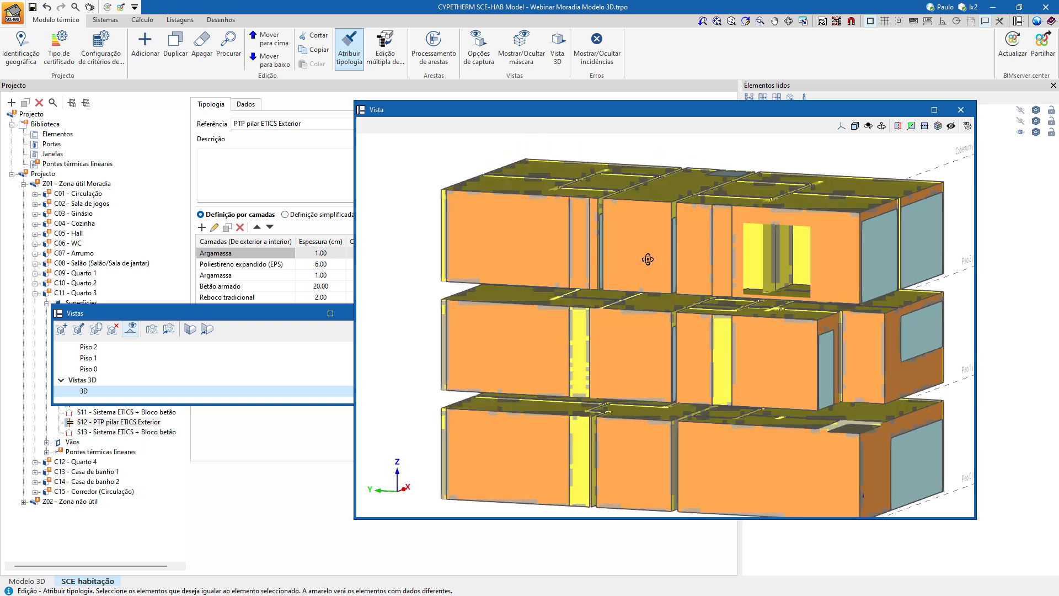
pyautogui.scroll(3, 648, 259)
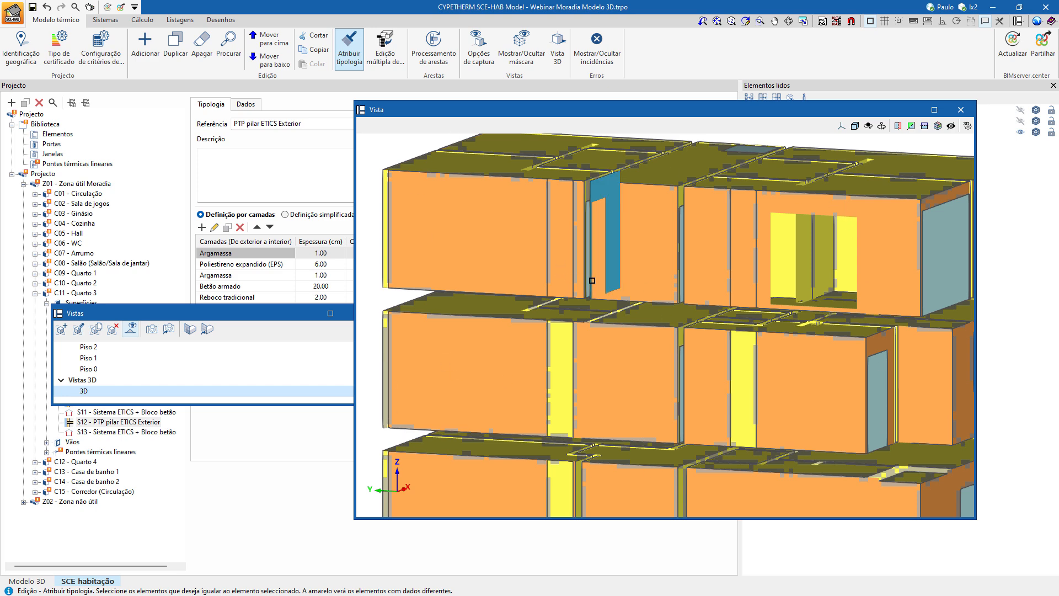
pyautogui.rightClick(613, 283)
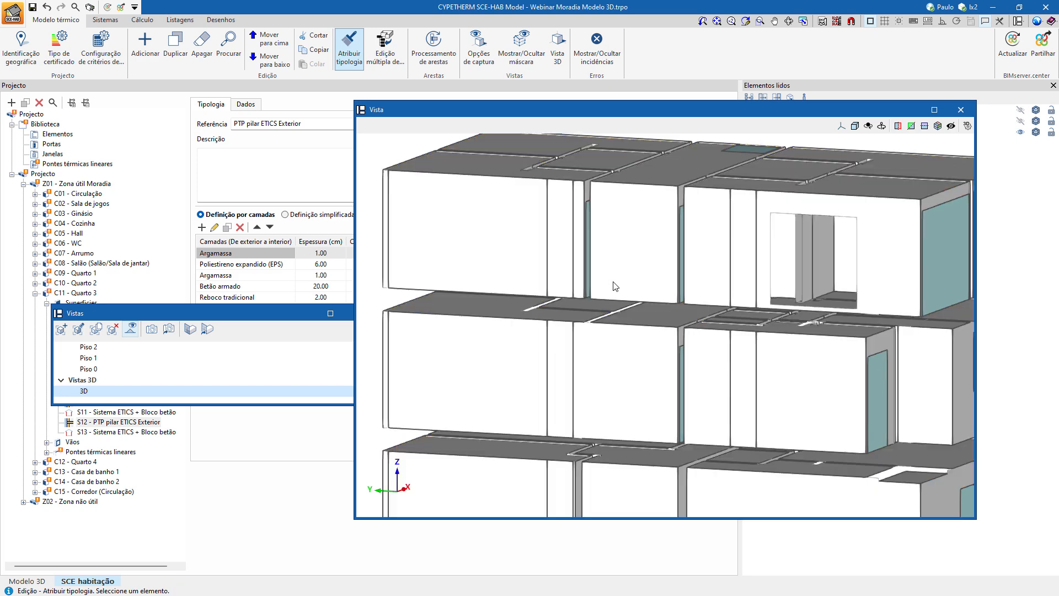
pyautogui.click(557, 362)
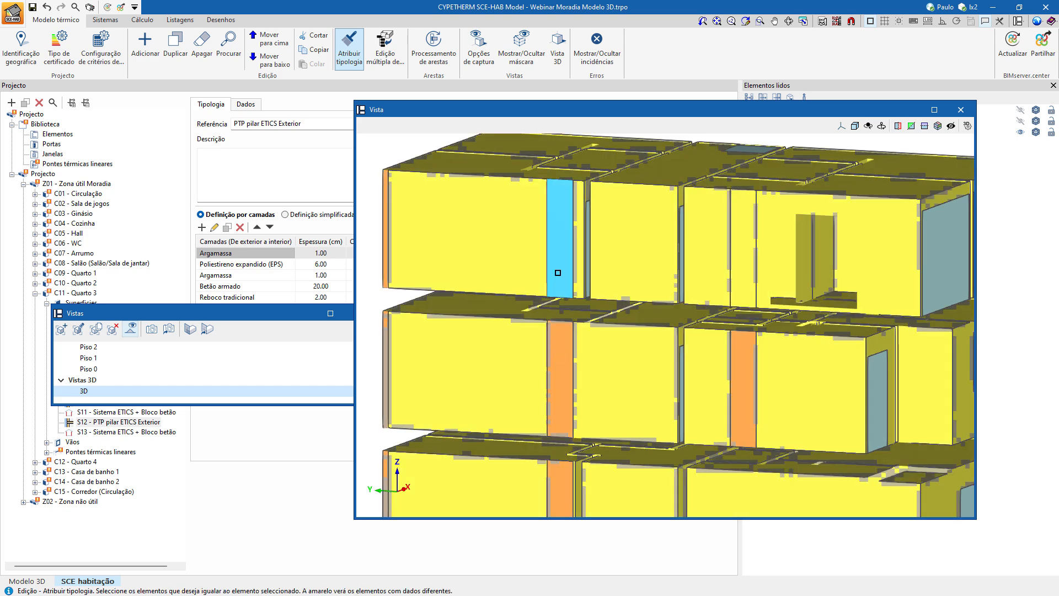
pyautogui.click(555, 237)
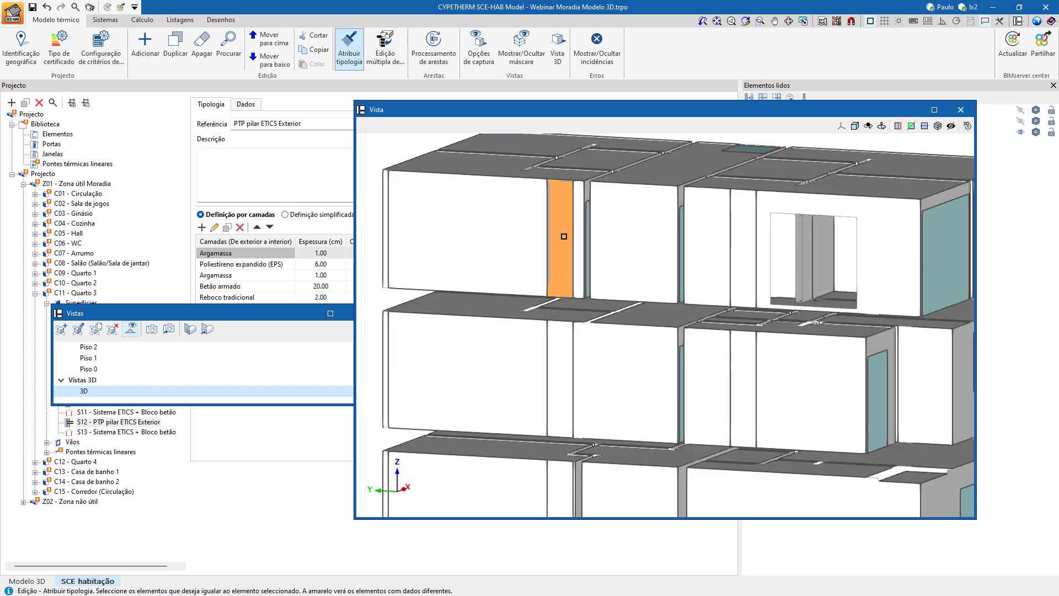
pyautogui.click(736, 261)
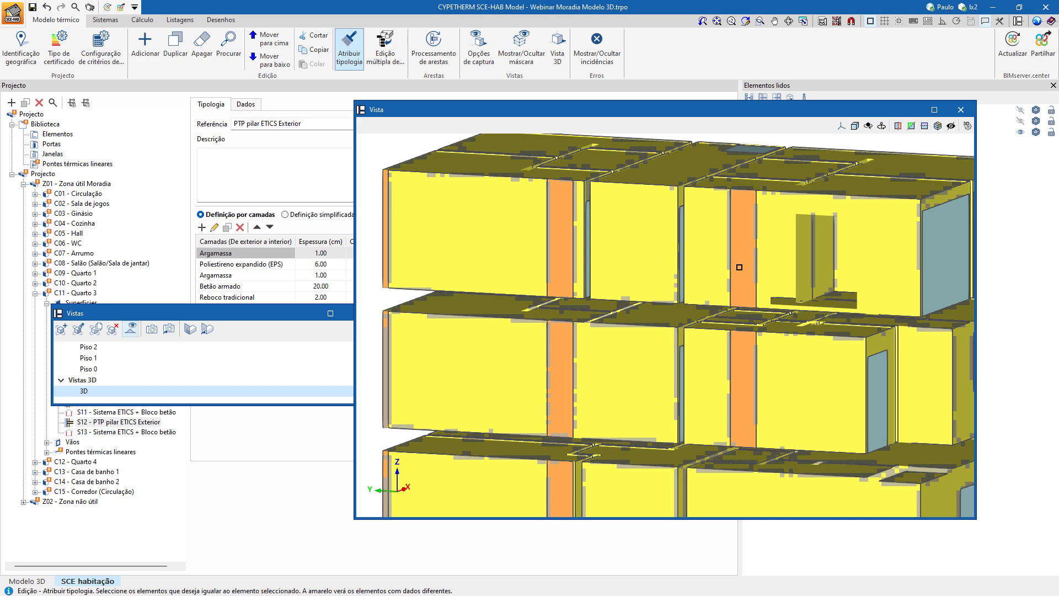
pyautogui.rightClick(707, 278)
# Restore the default window layout so the floating Vista and Vistas windows dock again.
pyautogui.scroll(-3, 714, 279)
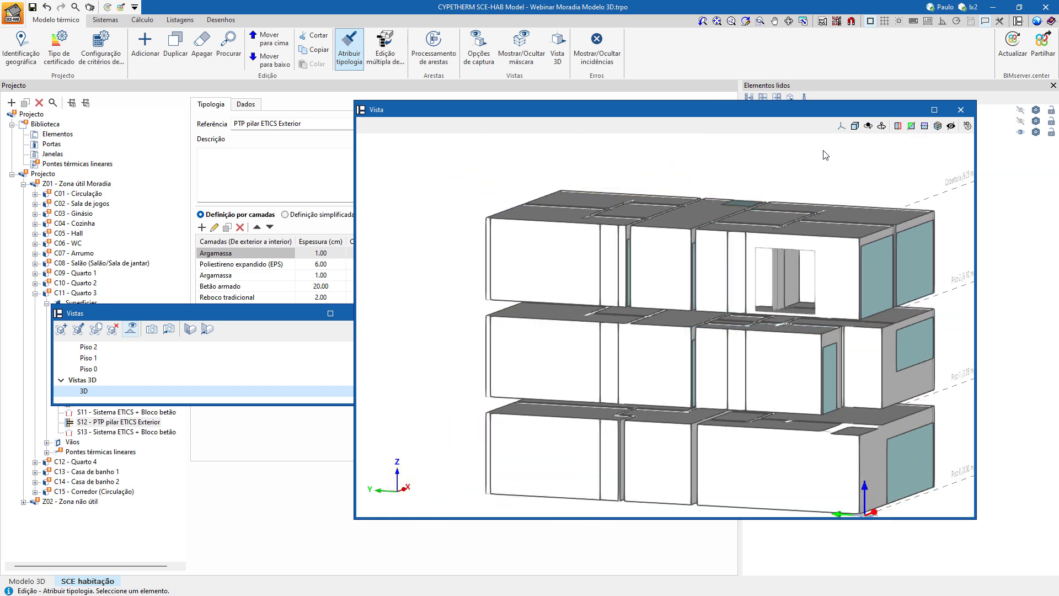
pyautogui.click(1018, 21)
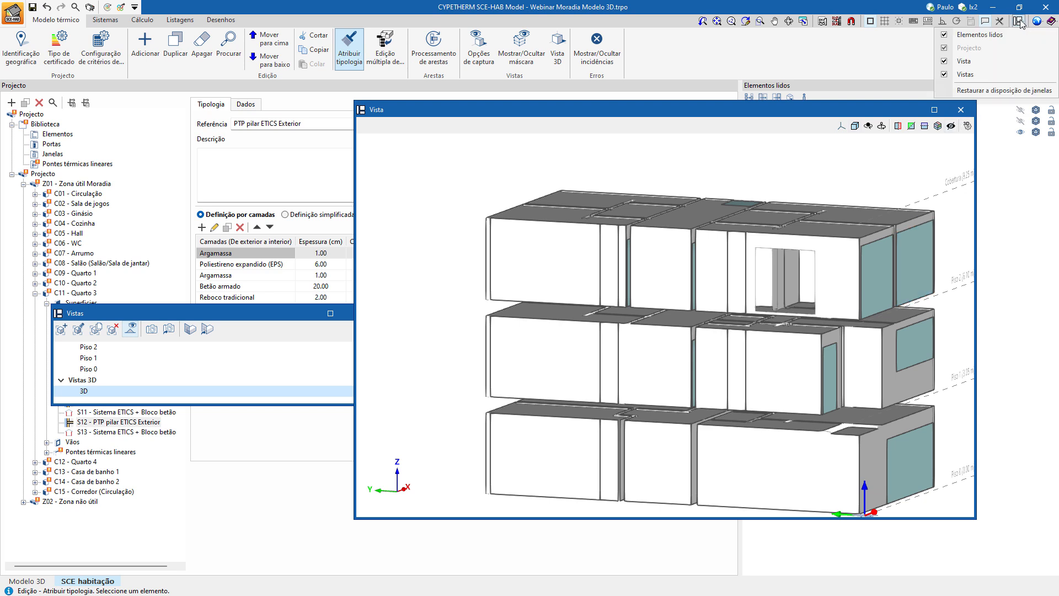
pyautogui.click(991, 90)
pyautogui.click(455, 334)
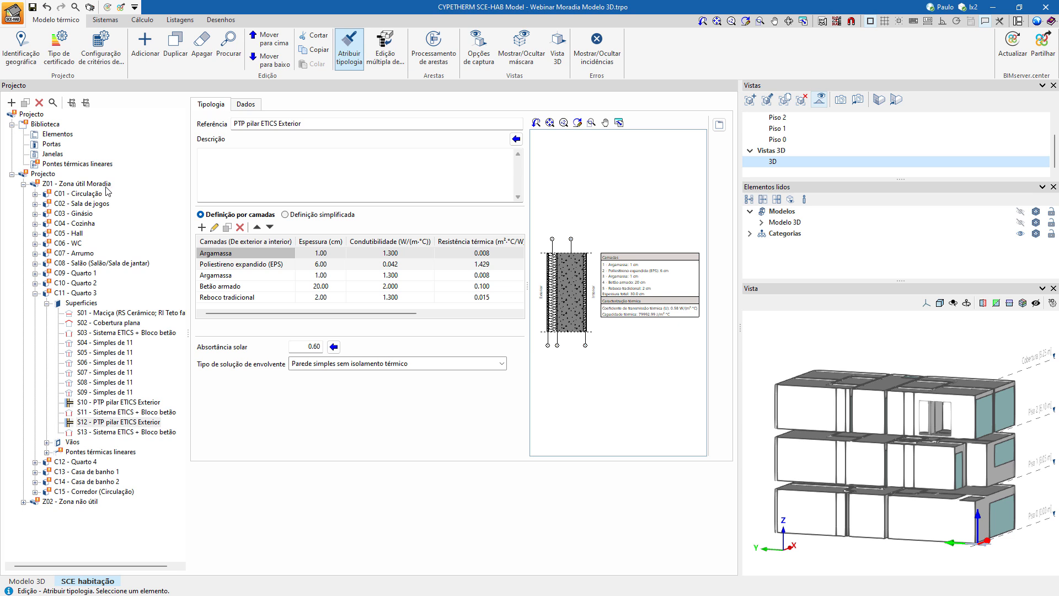
# Set the number of bedrooms of zone Z01 - Zona útil Moradia to 4 and review its optional user values without changing them.
pyautogui.click(83, 184)
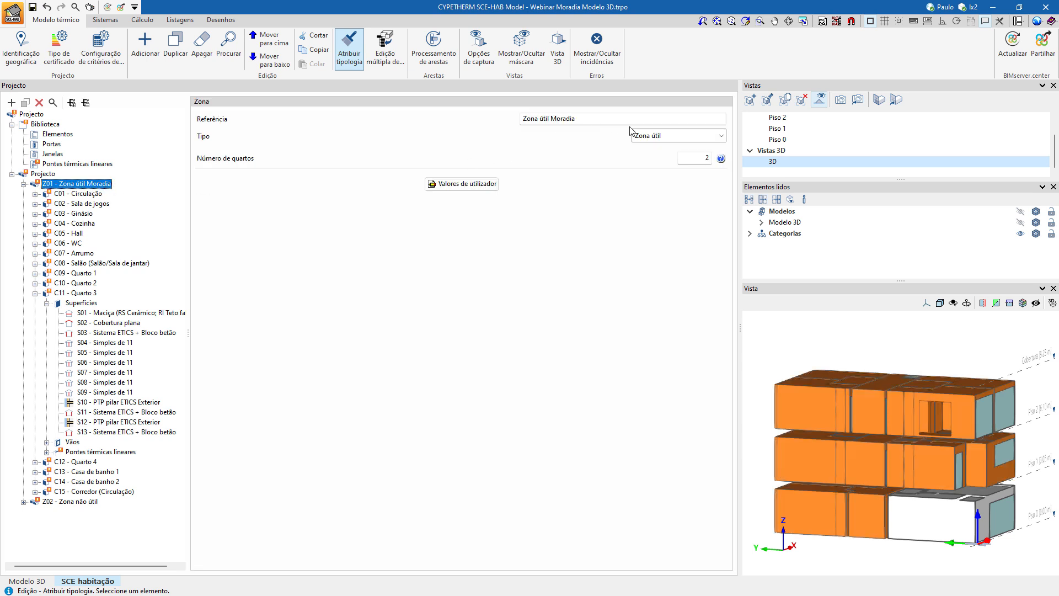
pyautogui.click(705, 158)
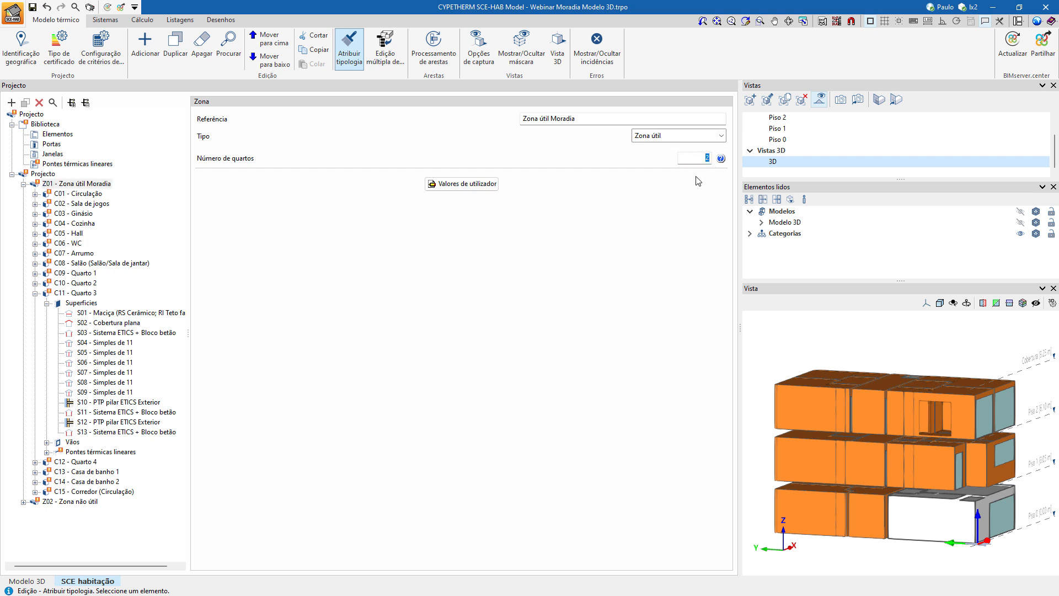
pyautogui.write('4')
pyautogui.click(463, 184)
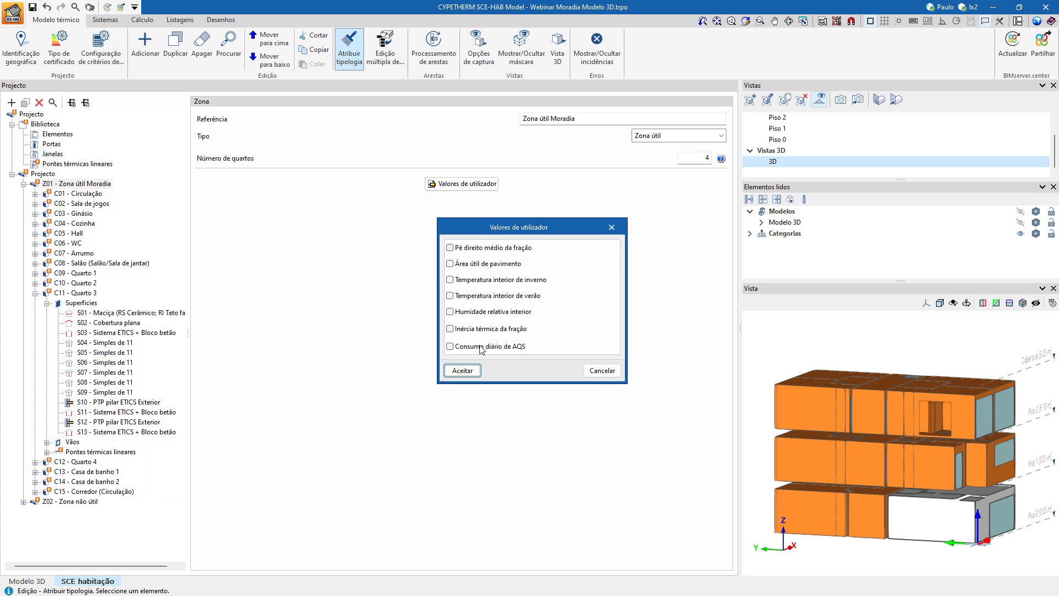
pyautogui.click(601, 371)
# Set zone Z02 to the type Zona não útil with the airtightness level Pequenas aberturas de ventilação.
pyautogui.click(35, 294)
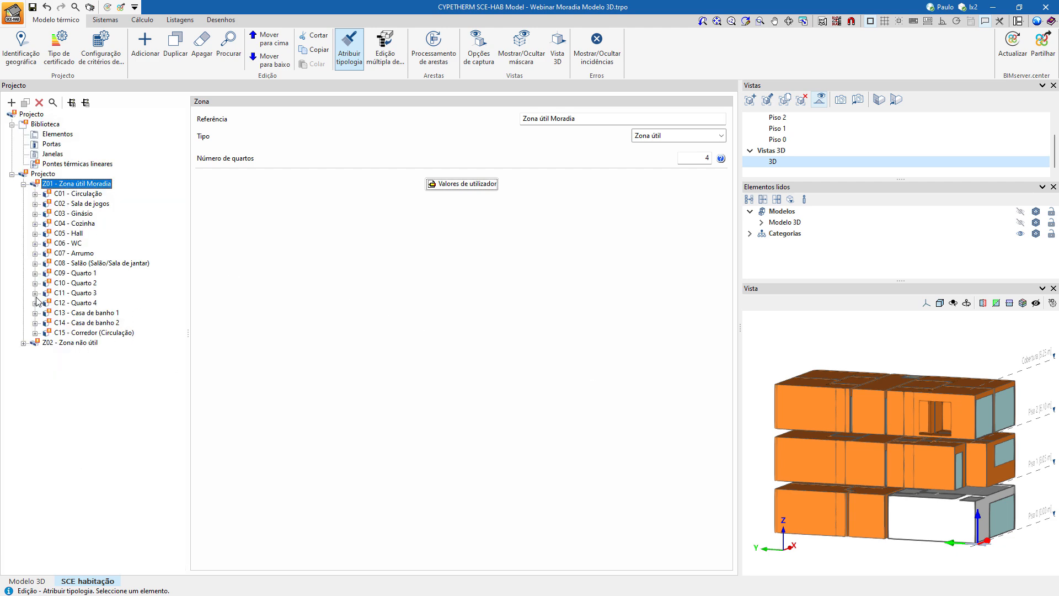
pyautogui.click(84, 343)
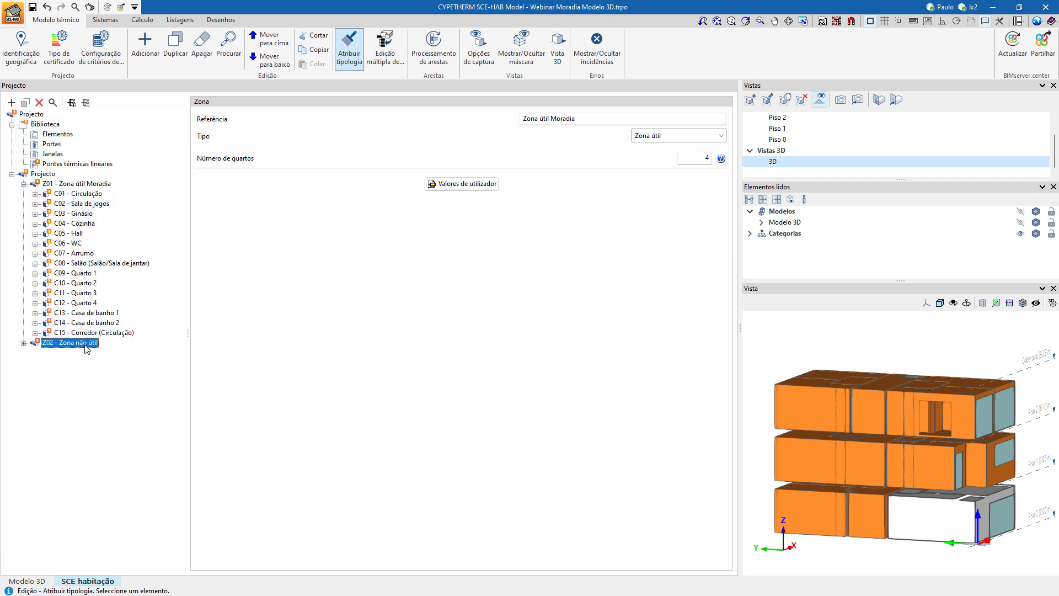
pyautogui.click(664, 140)
pyautogui.click(665, 158)
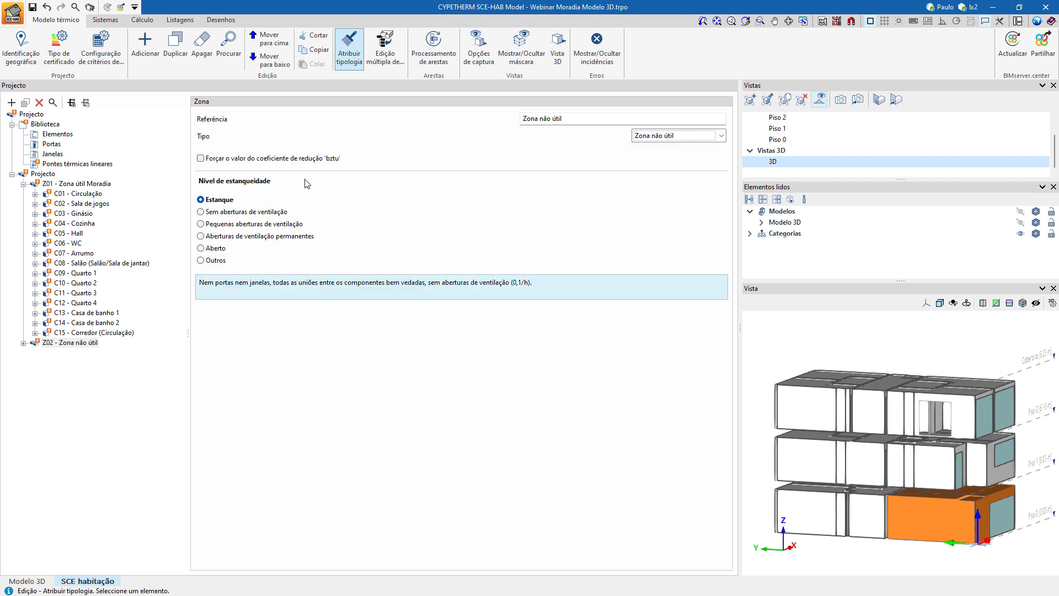
pyautogui.click(243, 226)
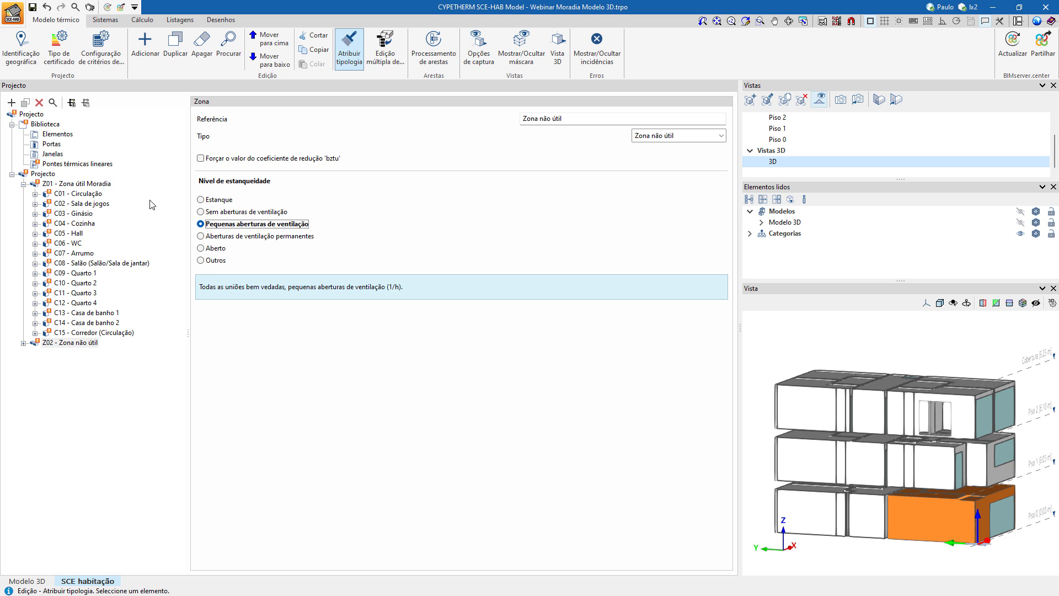
# Run the edge processing to generate the linear thermal bridges, accepting its existing configuration.
pyautogui.click(449, 57)
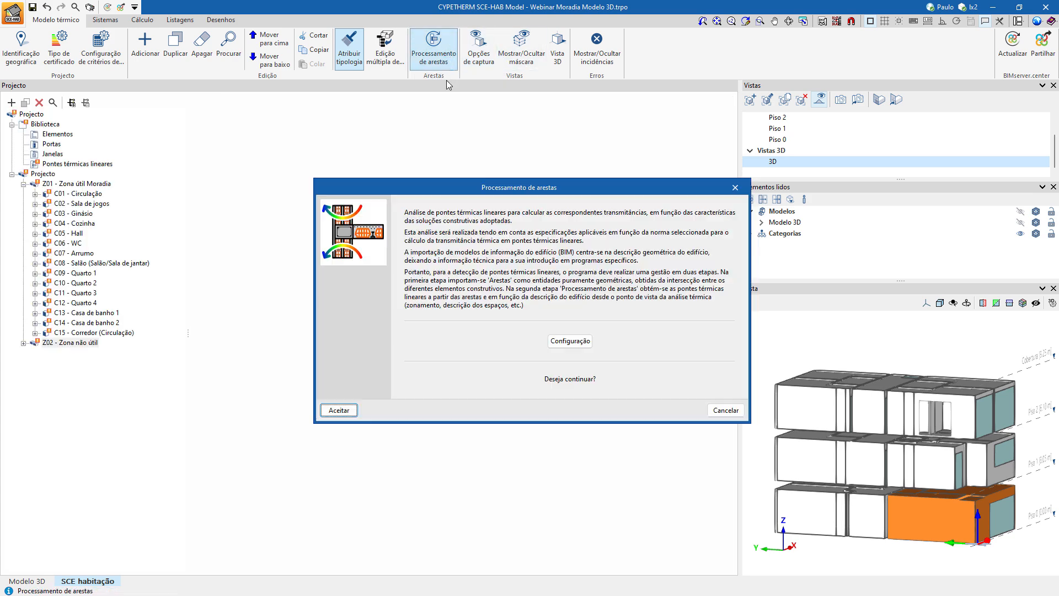
pyautogui.click(550, 342)
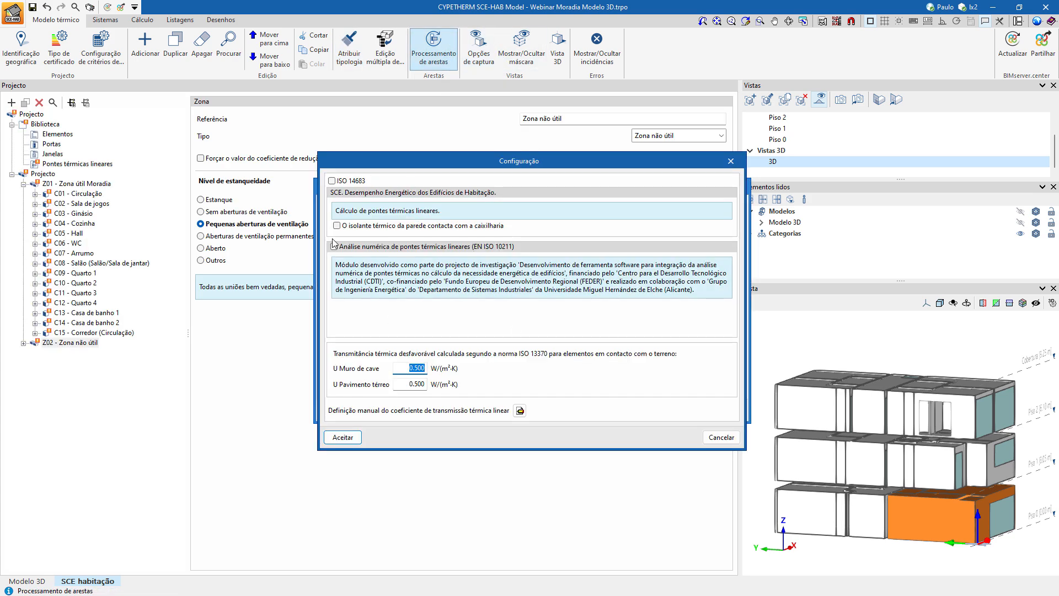
pyautogui.click(345, 438)
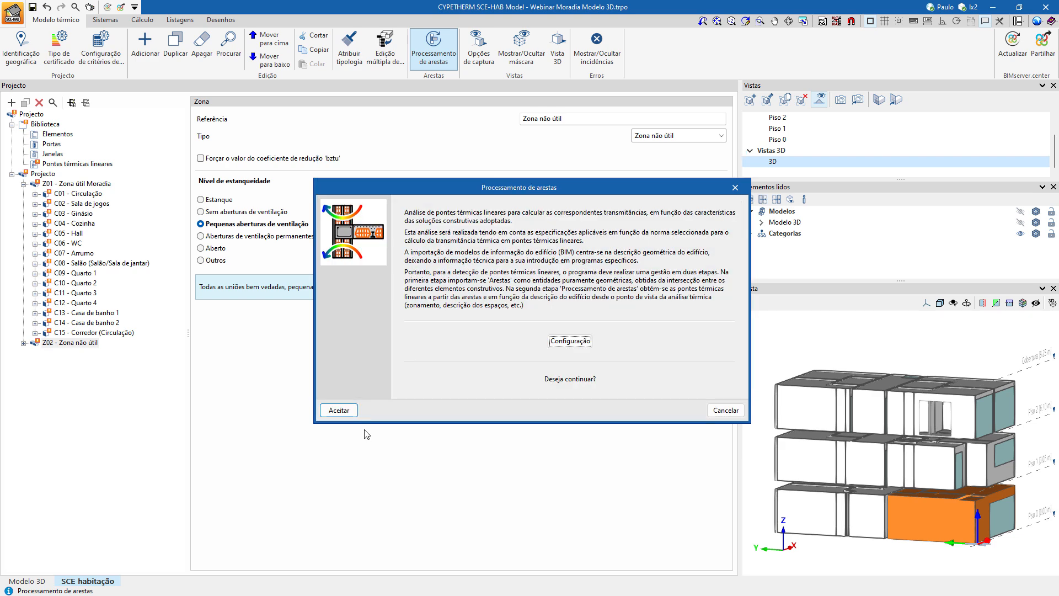
pyautogui.click(338, 410)
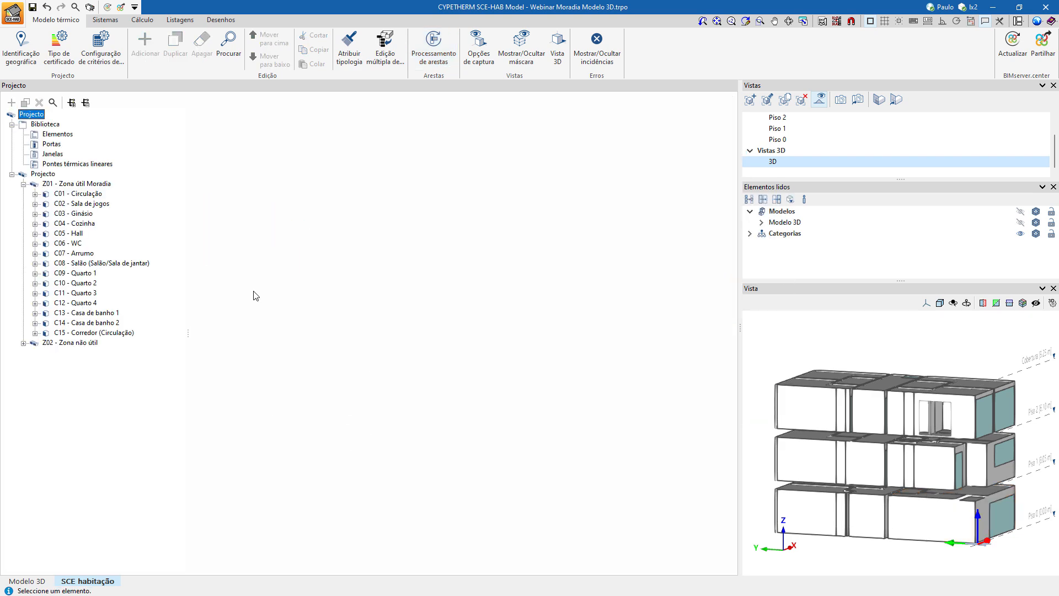
# Review the library's linear thermal bridges with their Psi values and the list of construction elements.
pyautogui.click(96, 165)
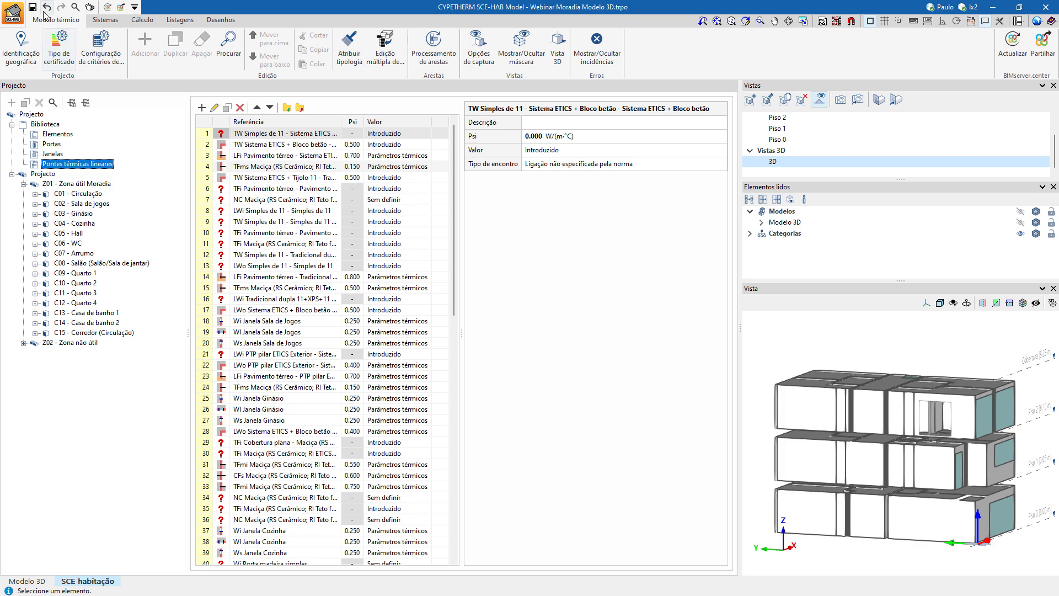
pyautogui.click(454, 281)
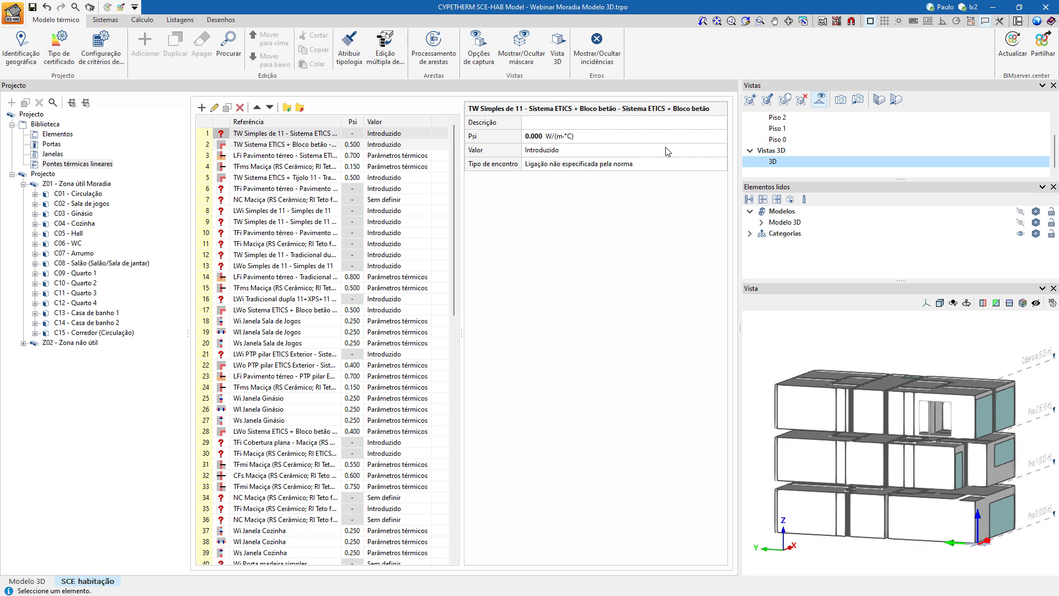
pyautogui.click(58, 134)
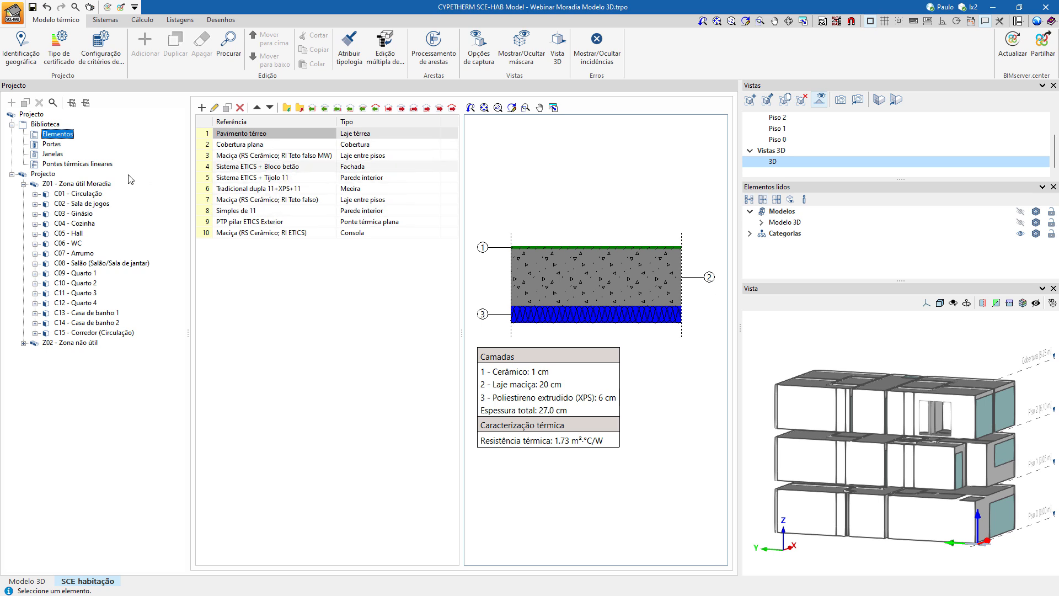
pyautogui.click(83, 164)
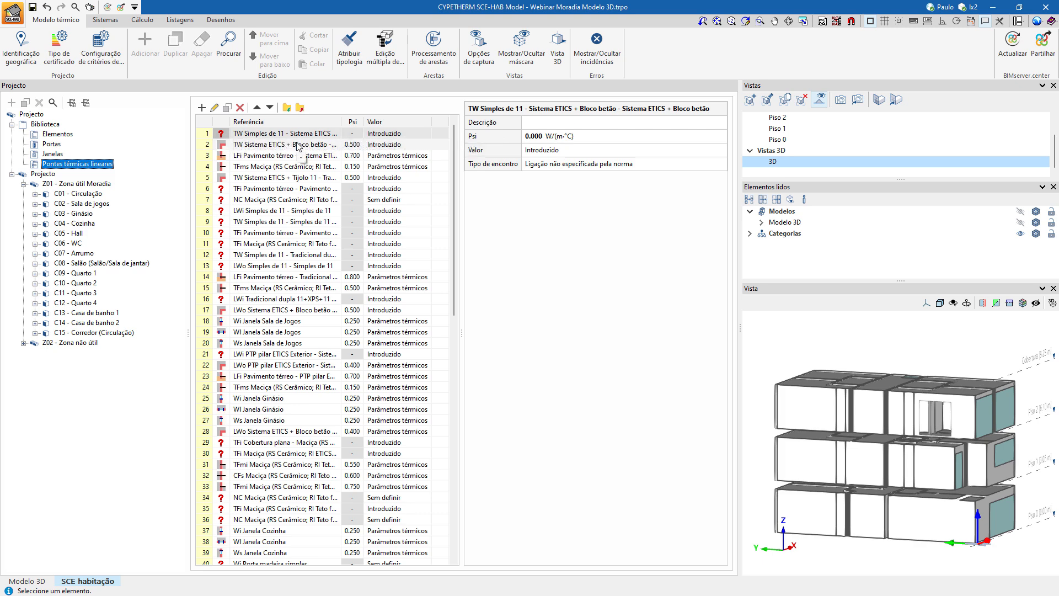
pyautogui.click(71, 135)
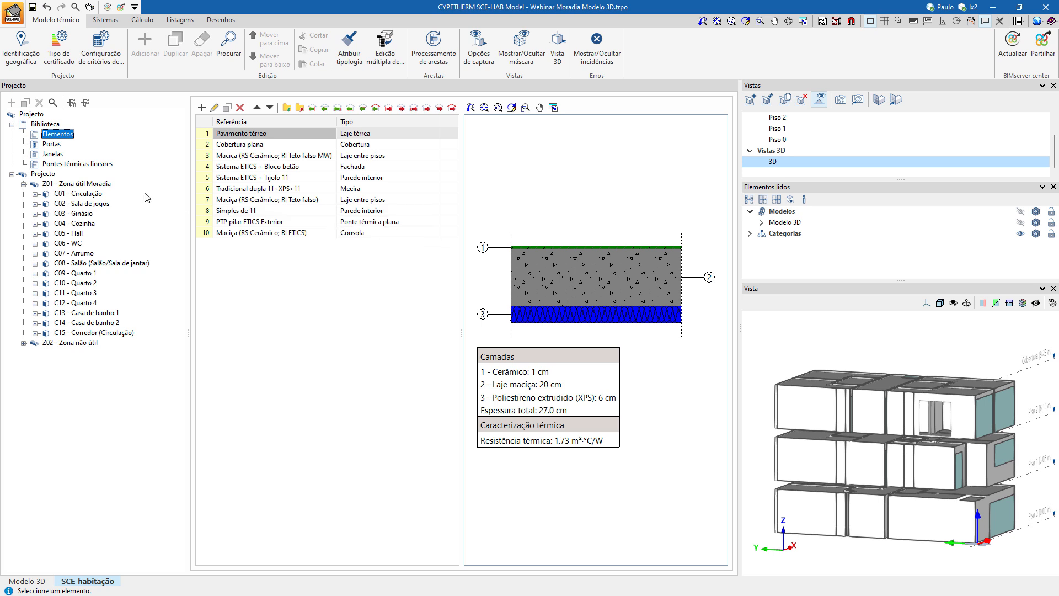
# Expand the surfaces of compartment C04 - Cozinha and examine the typology and adjacency data of surface S01.
pyautogui.click(35, 224)
pyautogui.click(48, 234)
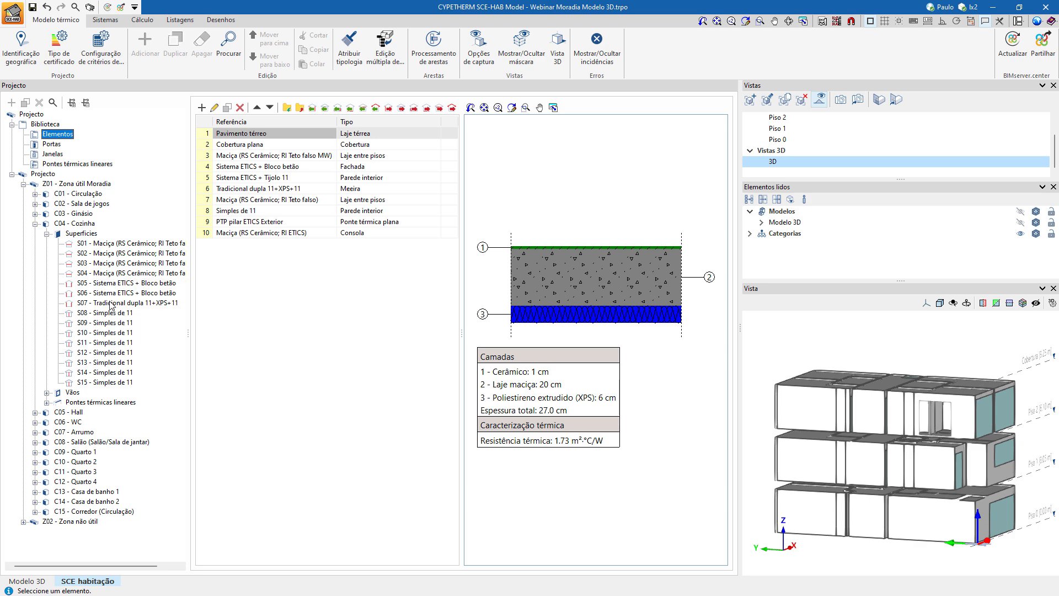
pyautogui.click(113, 244)
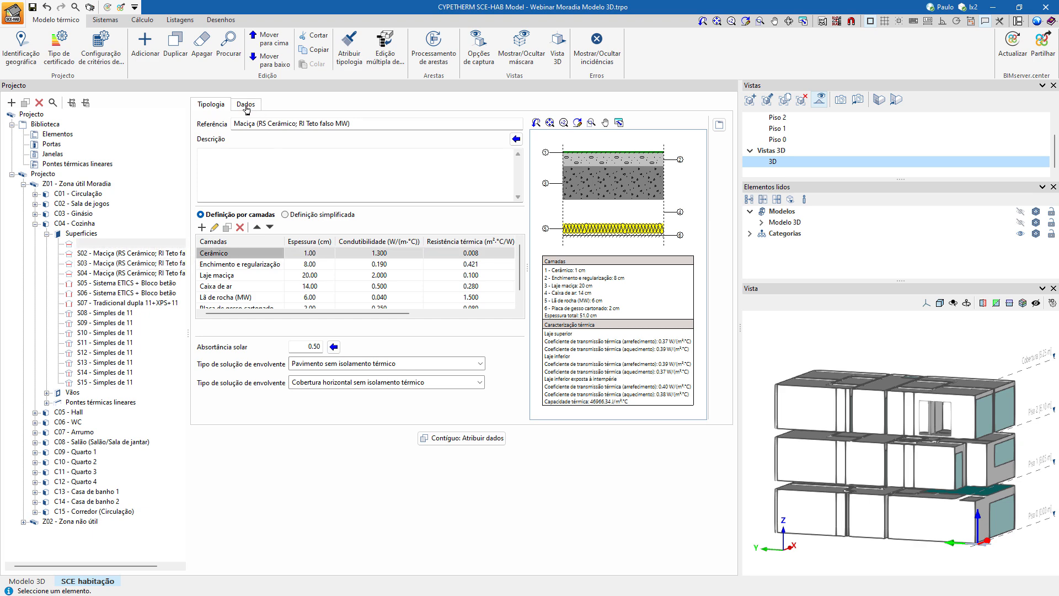
pyautogui.click(246, 105)
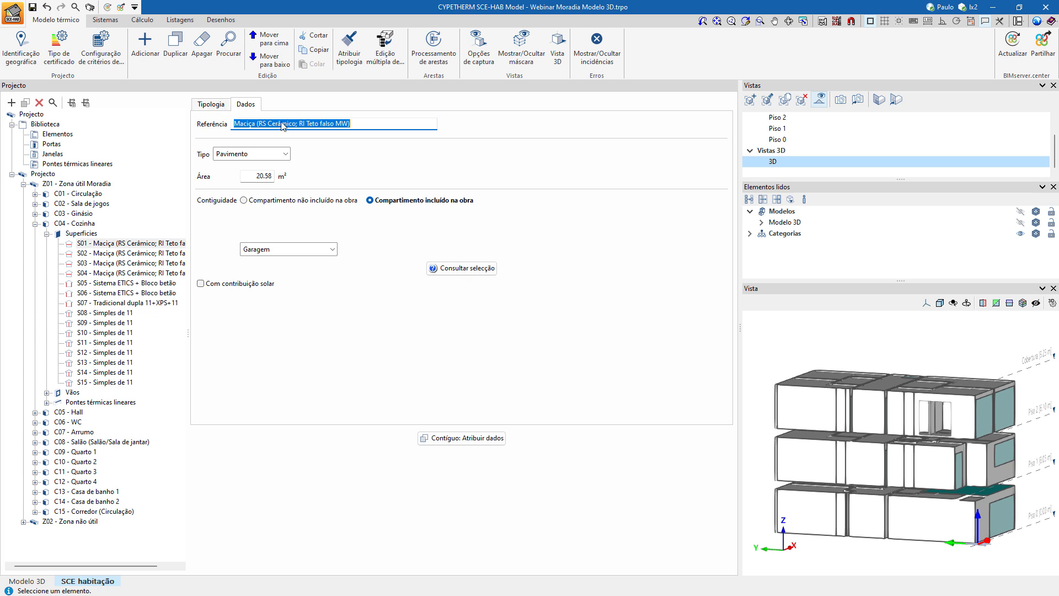
# Display the Piso 1 plan and compare the typologies and locations of kitchen surfaces S02 and S01.
pyautogui.click(783, 129)
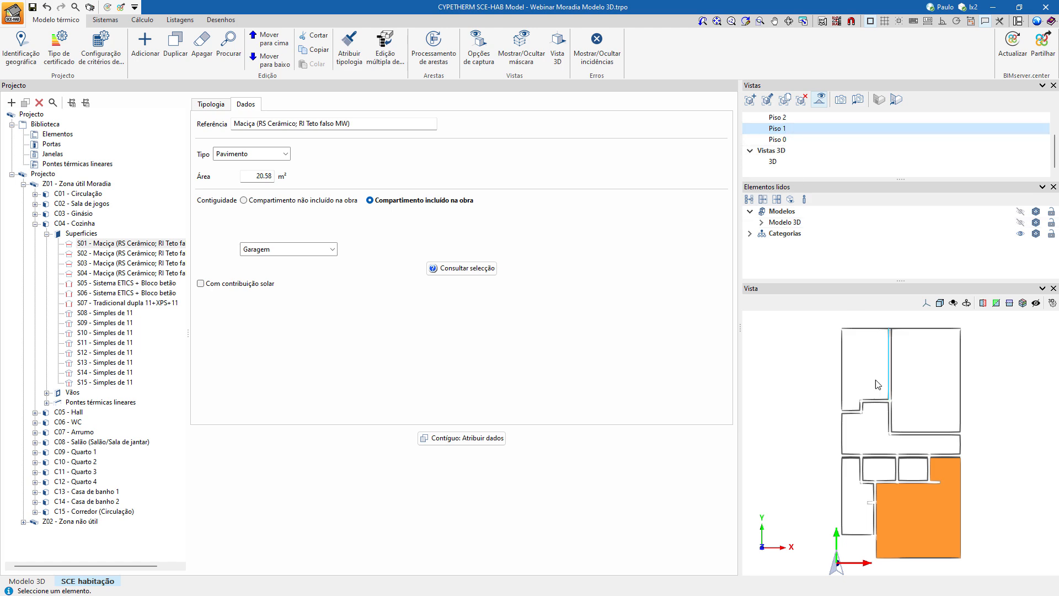
pyautogui.click(103, 254)
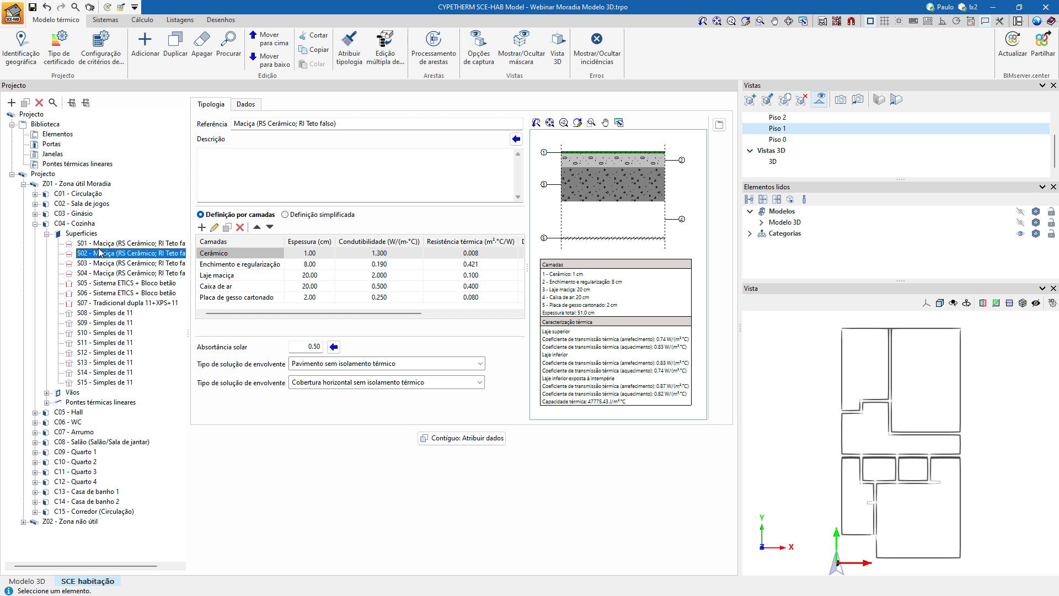
pyautogui.click(93, 243)
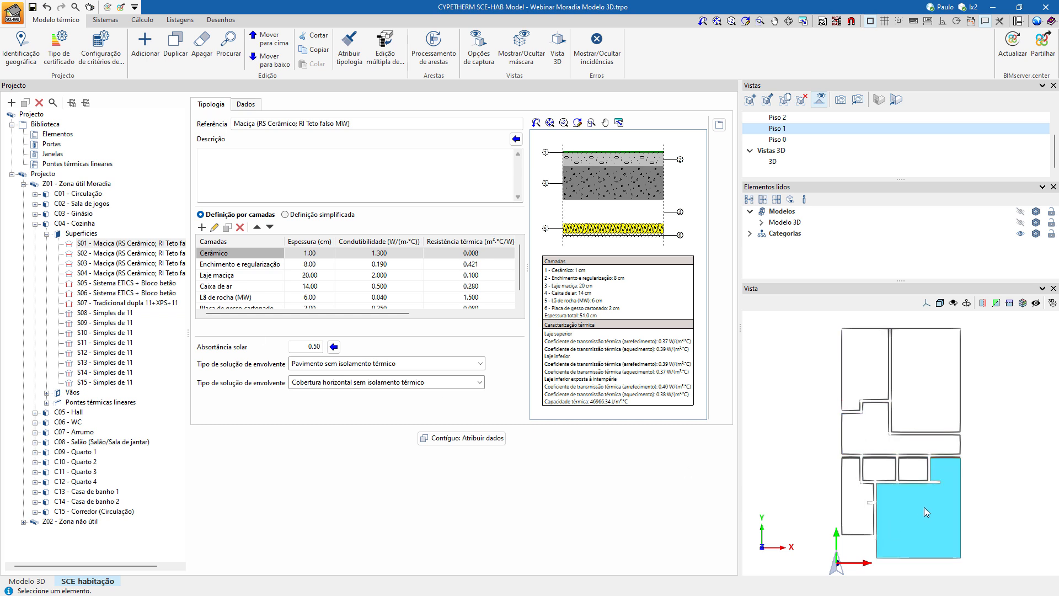
pyautogui.scroll(5, 948, 468)
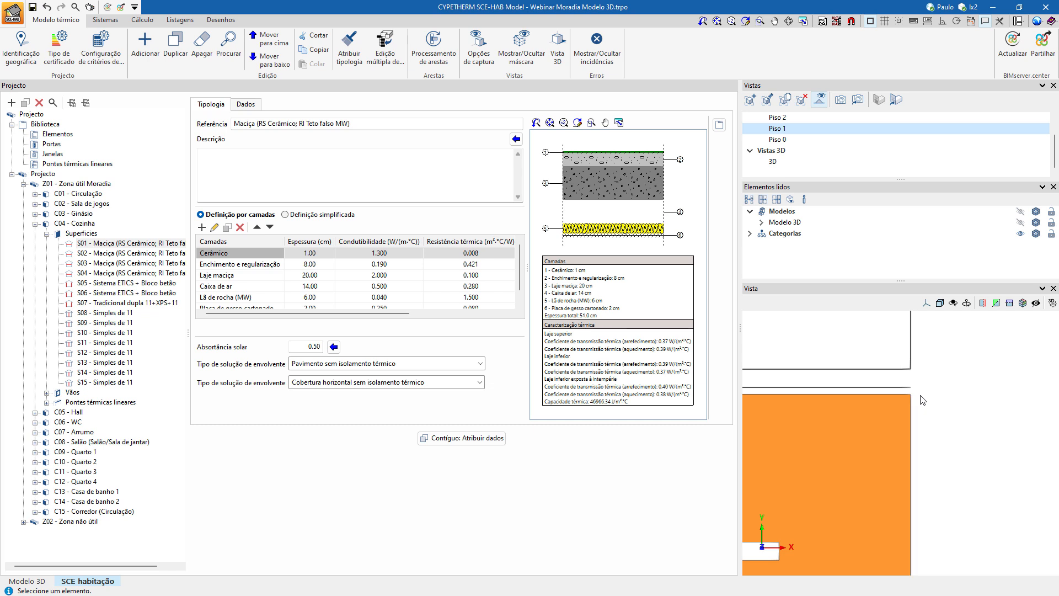
pyautogui.scroll(-1, 918, 385)
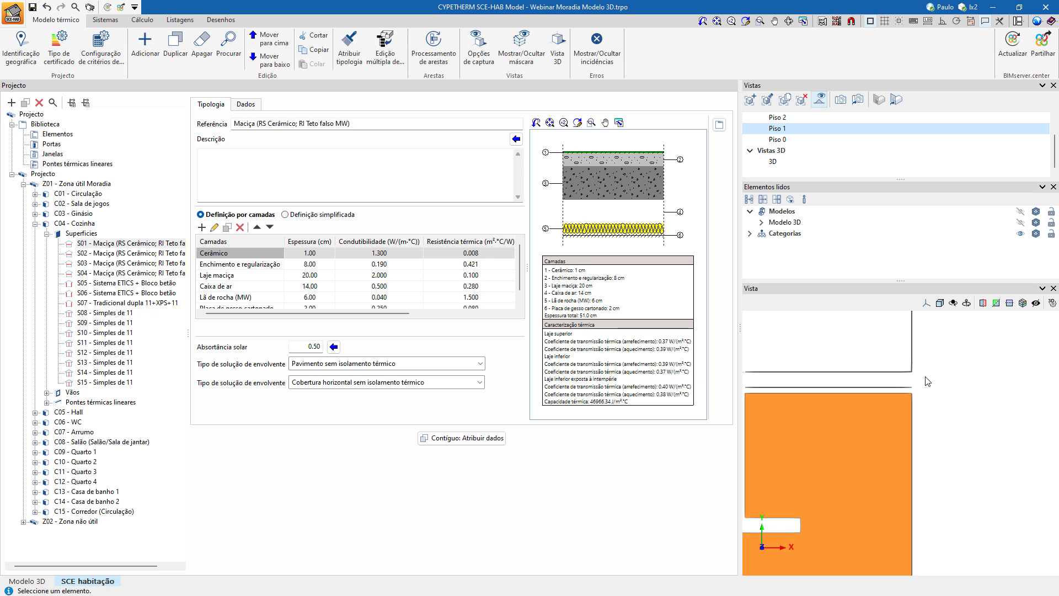
pyautogui.scroll(-4, 973, 405)
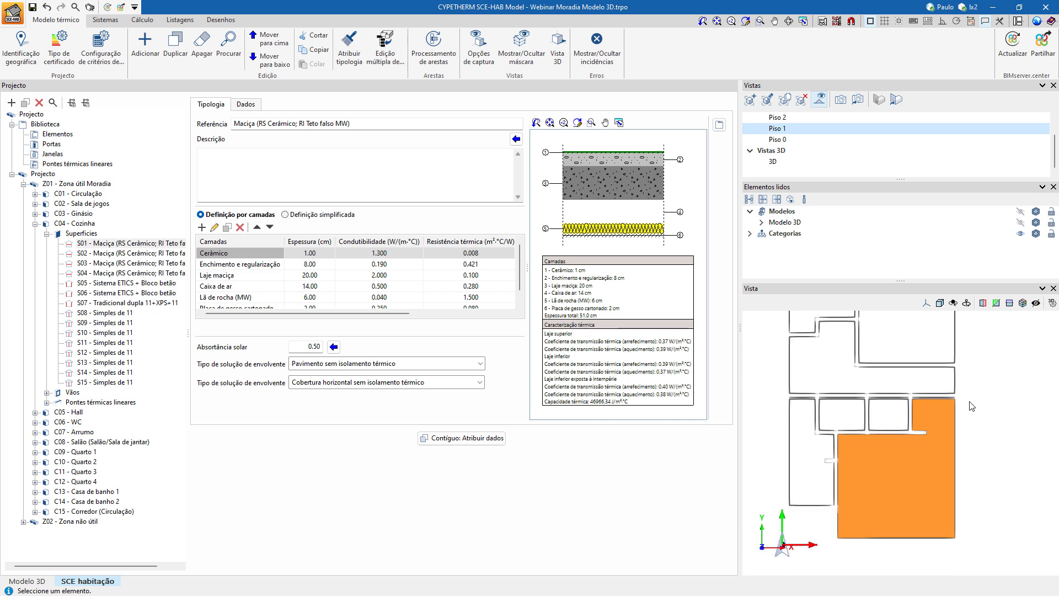
pyautogui.scroll(-2, 972, 406)
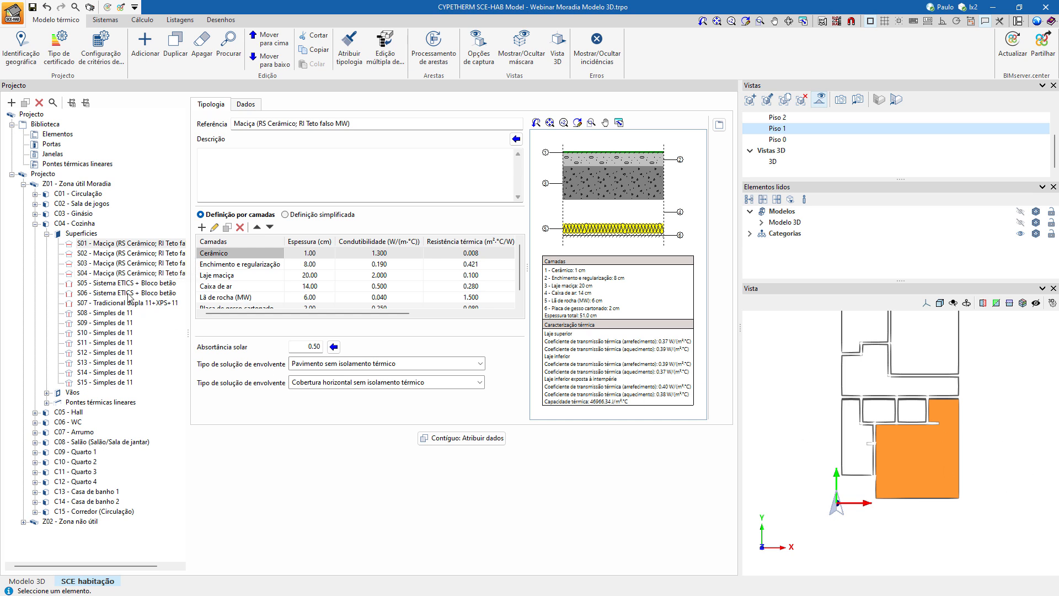
# Review the typologies and layer compositions of kitchen surfaces S02, S03 and S04.
pyautogui.click(98, 255)
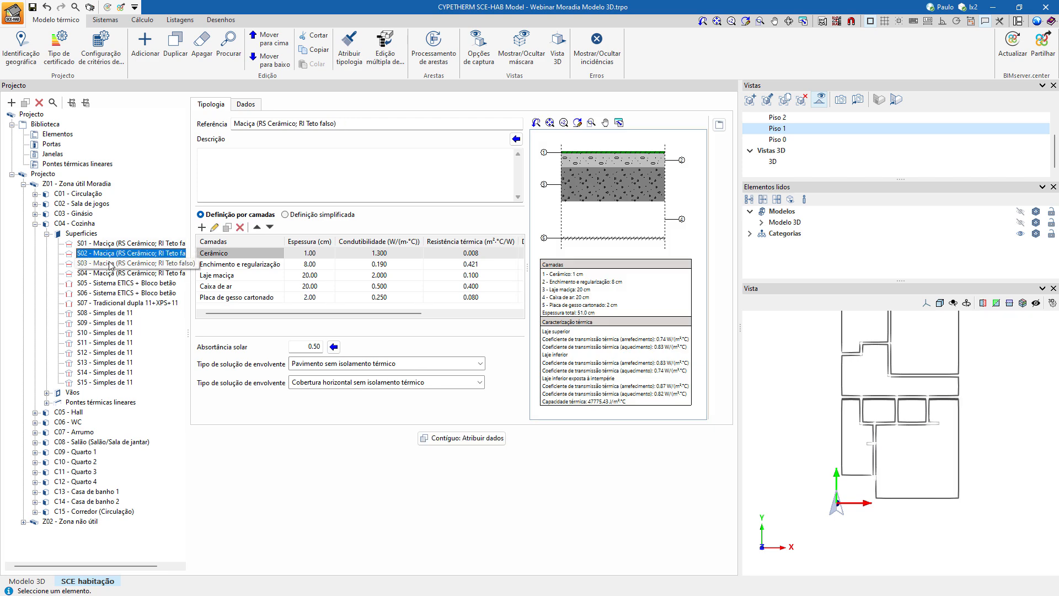
pyautogui.click(110, 265)
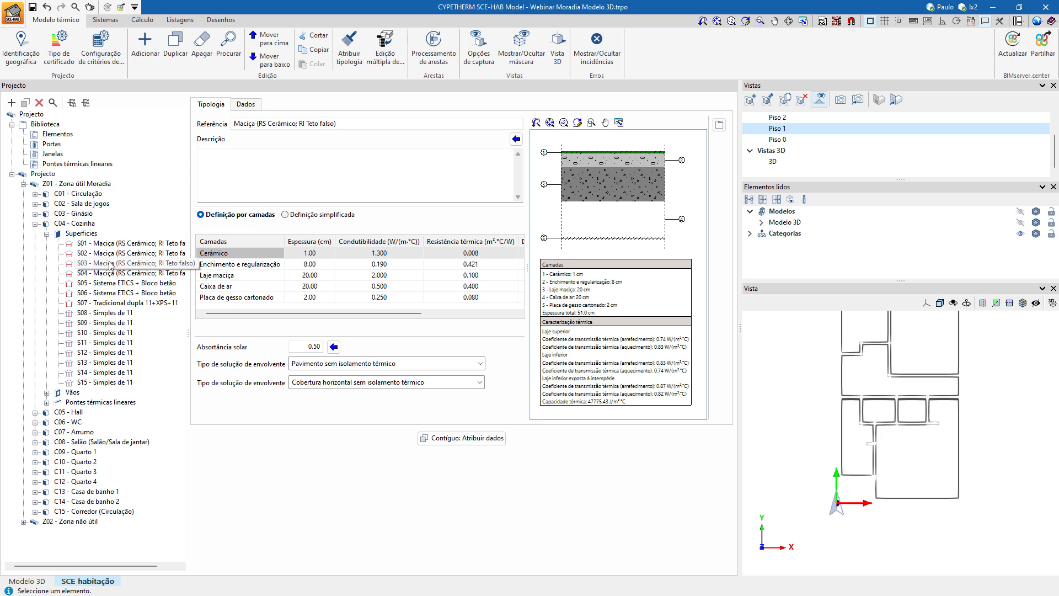
pyautogui.click(109, 274)
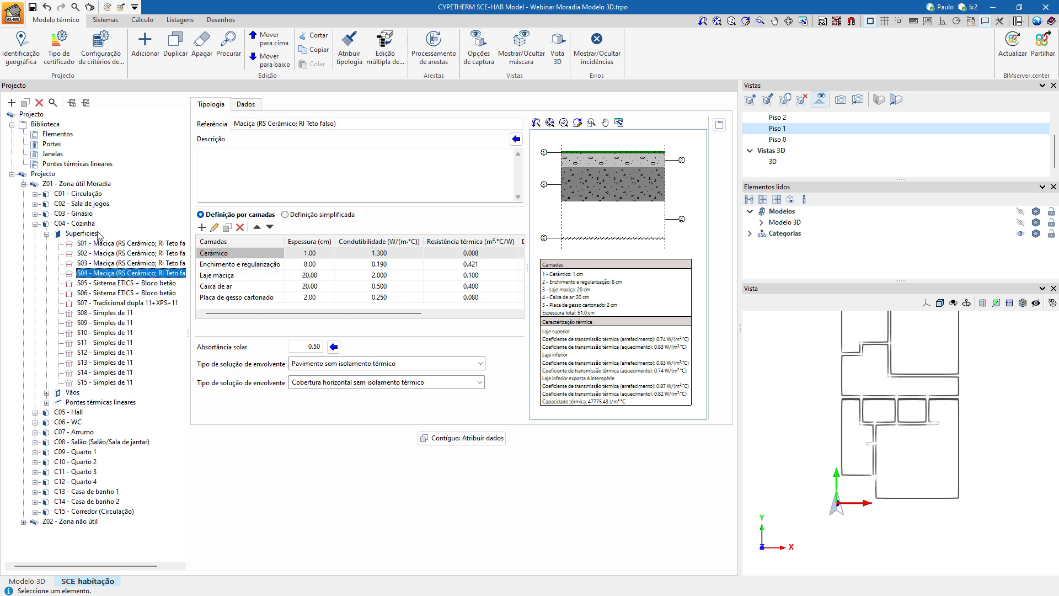
pyautogui.click(99, 234)
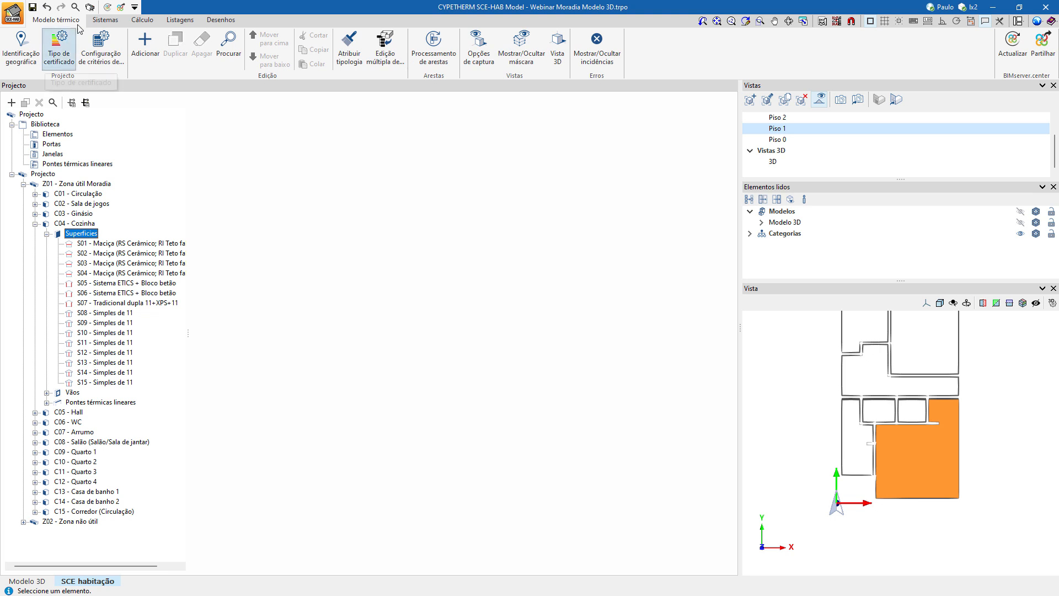
# Open the generation systems library and examine the heating, cooling, A.Q.S. and renewable options of a new system without creating it.
pyautogui.click(105, 20)
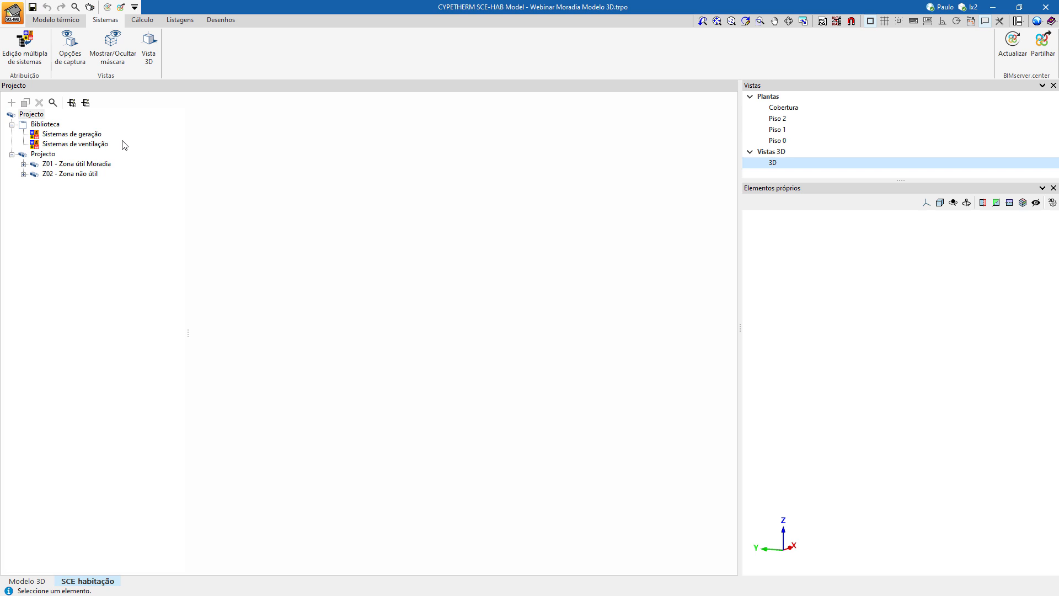
pyautogui.click(90, 138)
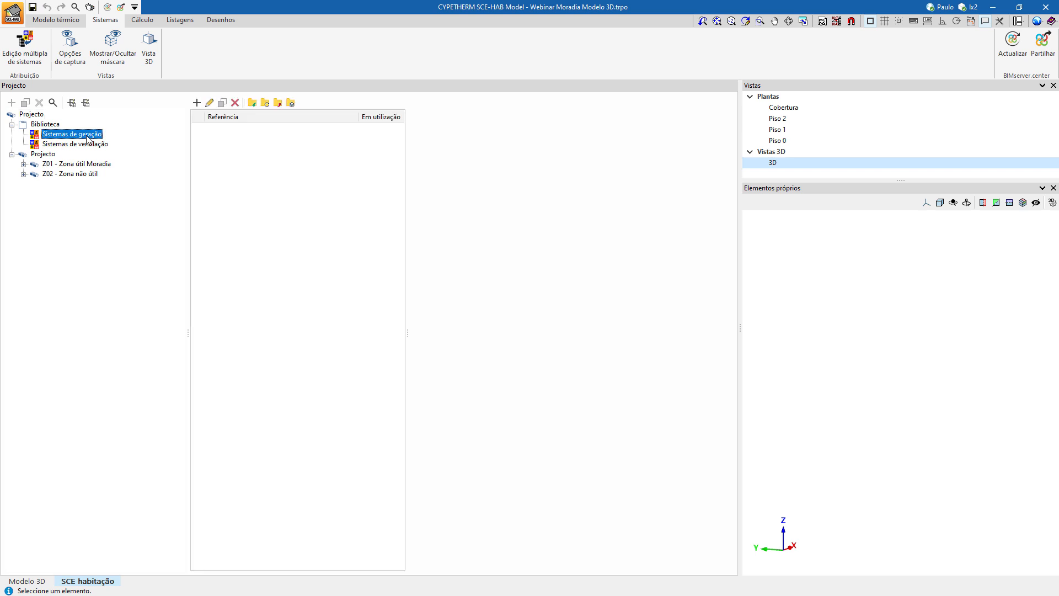
pyautogui.click(197, 102)
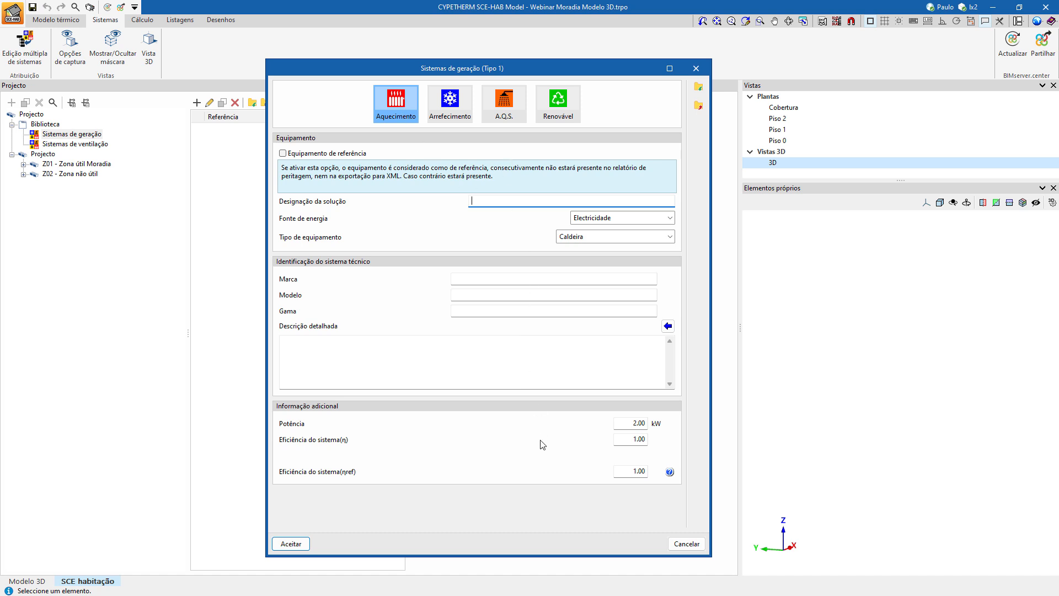
pyautogui.click(462, 100)
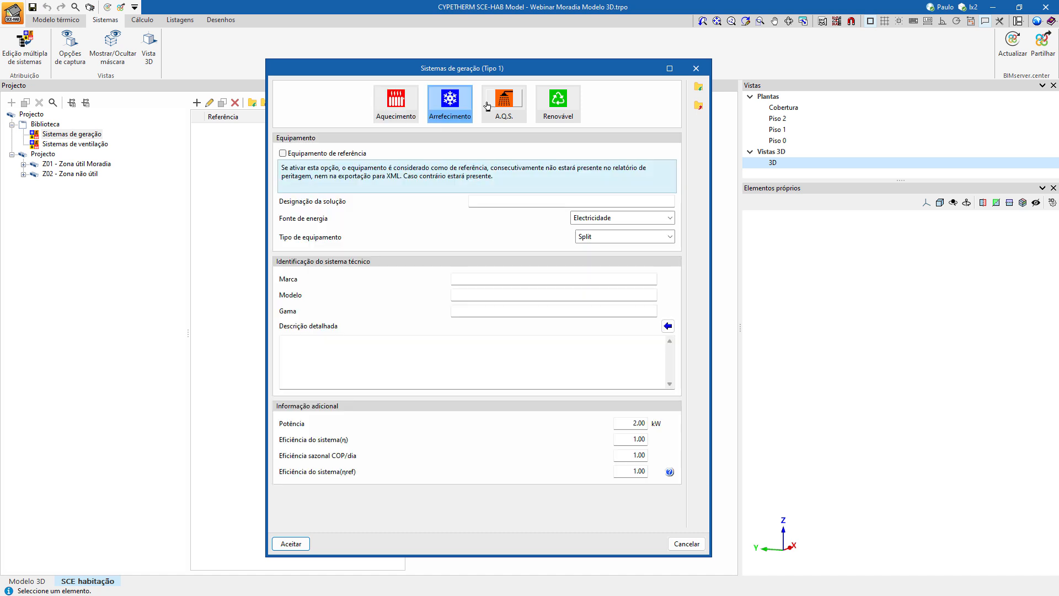
pyautogui.click(495, 104)
pyautogui.click(552, 105)
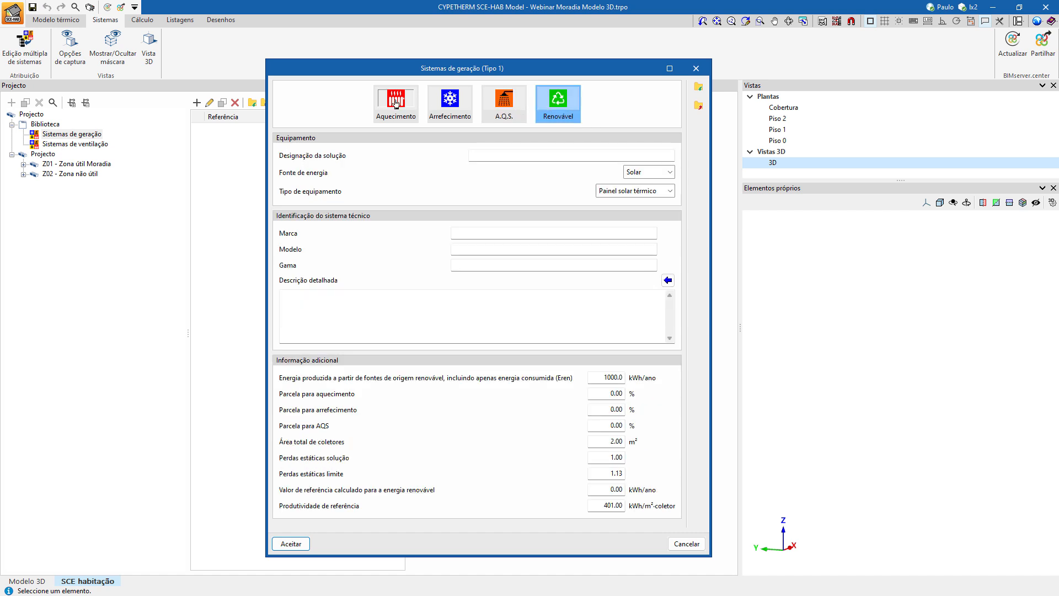
pyautogui.click(411, 108)
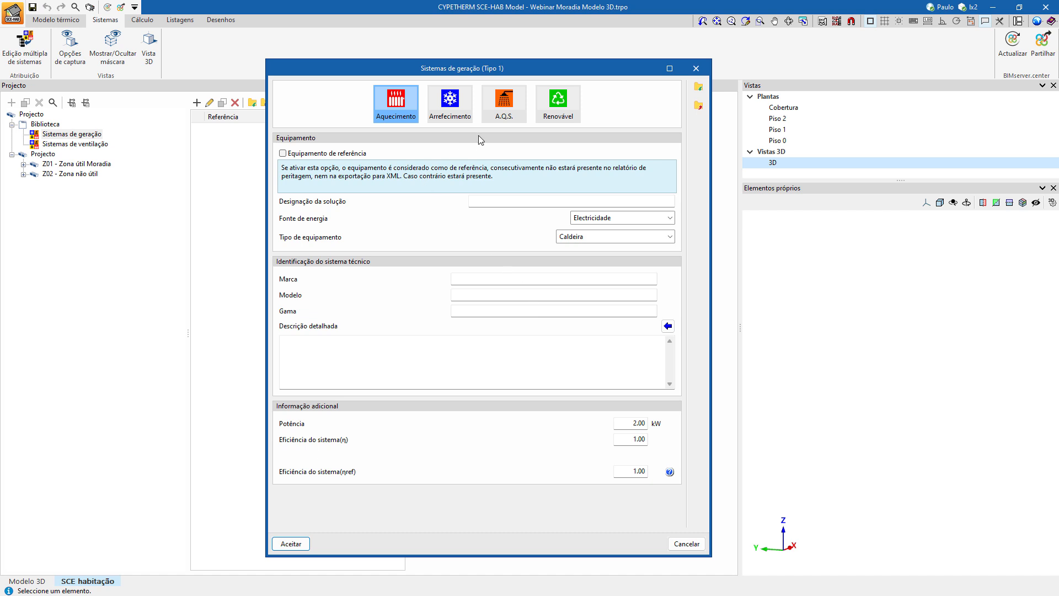
pyautogui.click(695, 69)
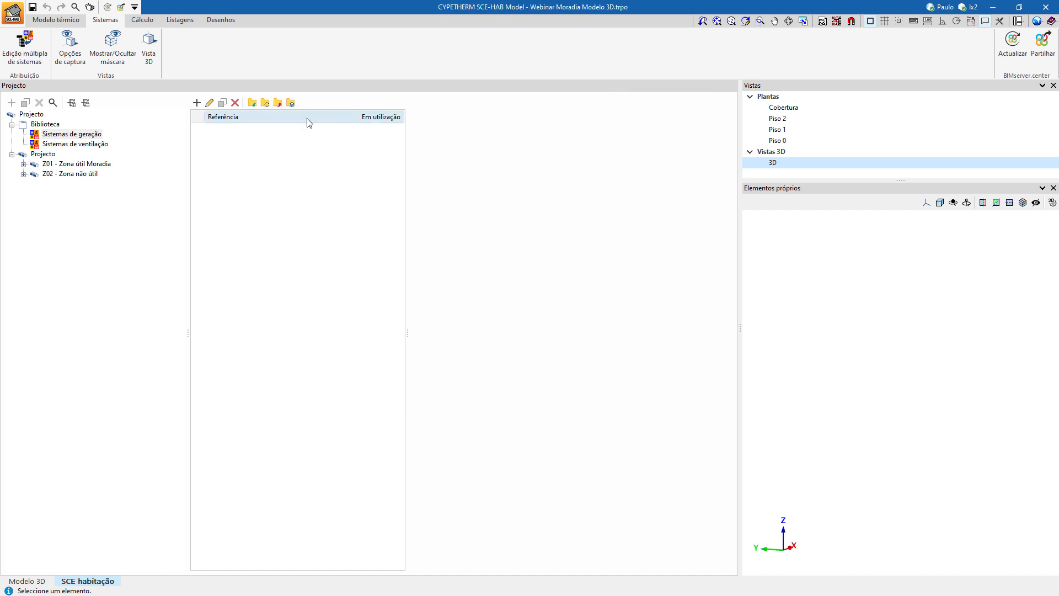
# Import Bomba de calor AQS, Multisplit aquecimento, Multisplit arrefecimento and their three EREN counterparts from the saved files into the generation systems library.
pyautogui.click(252, 103)
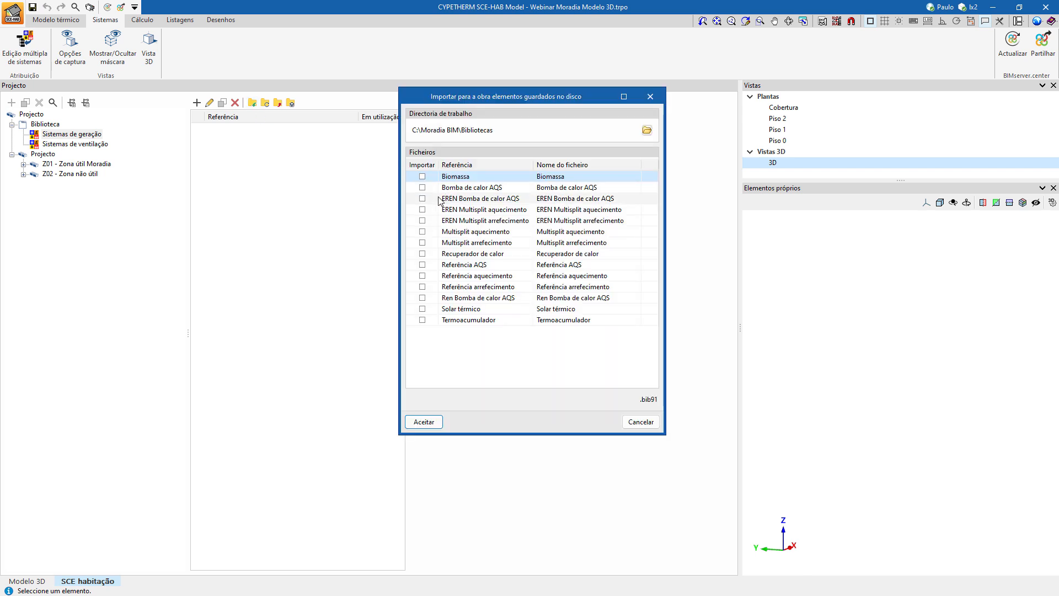
pyautogui.click(423, 232)
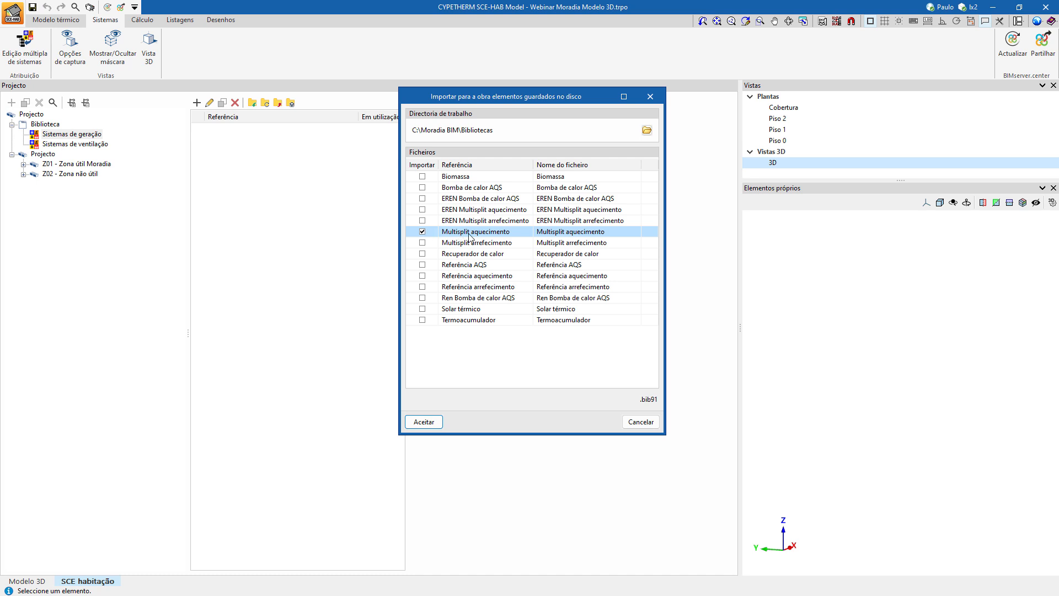
pyautogui.click(423, 242)
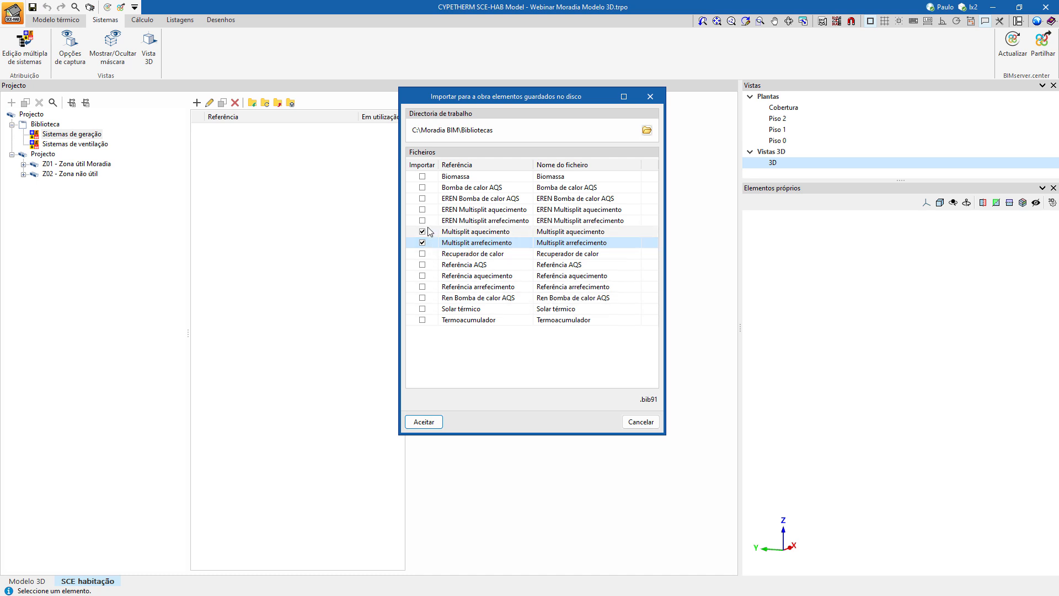
pyautogui.click(423, 188)
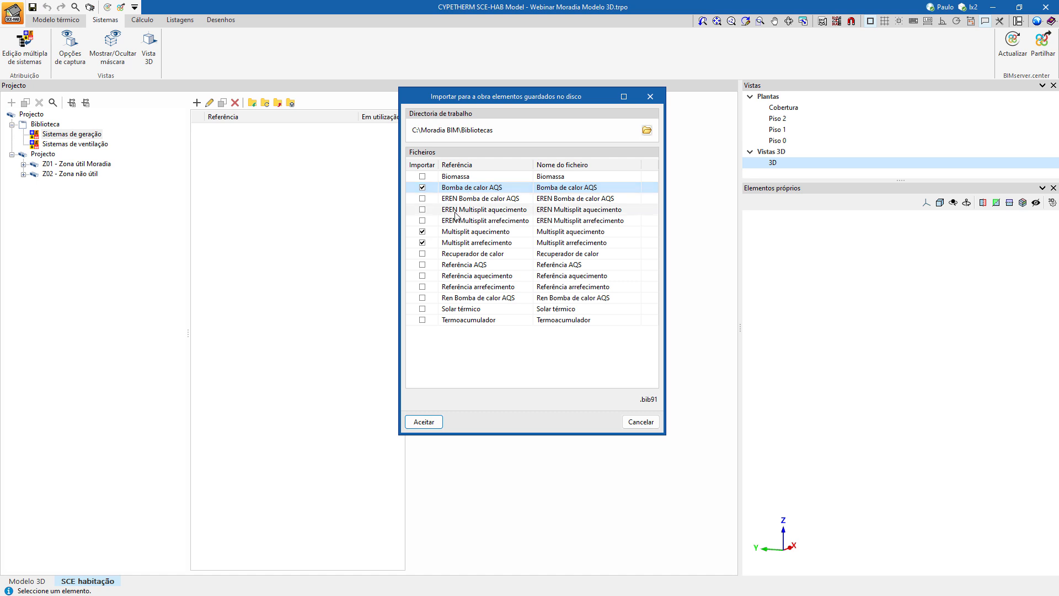
pyautogui.click(423, 221)
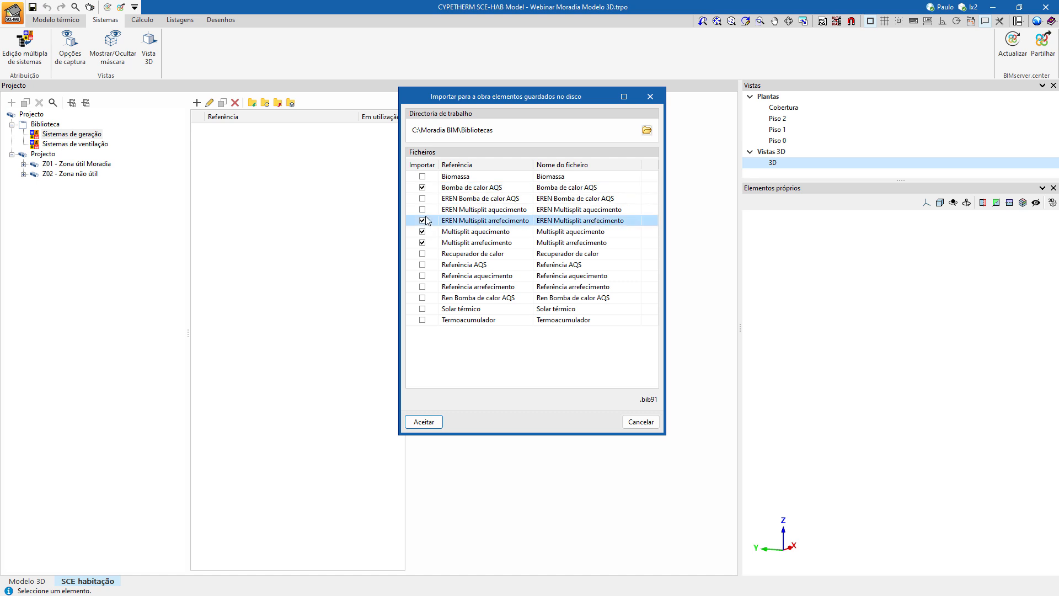
pyautogui.click(424, 210)
pyautogui.click(423, 199)
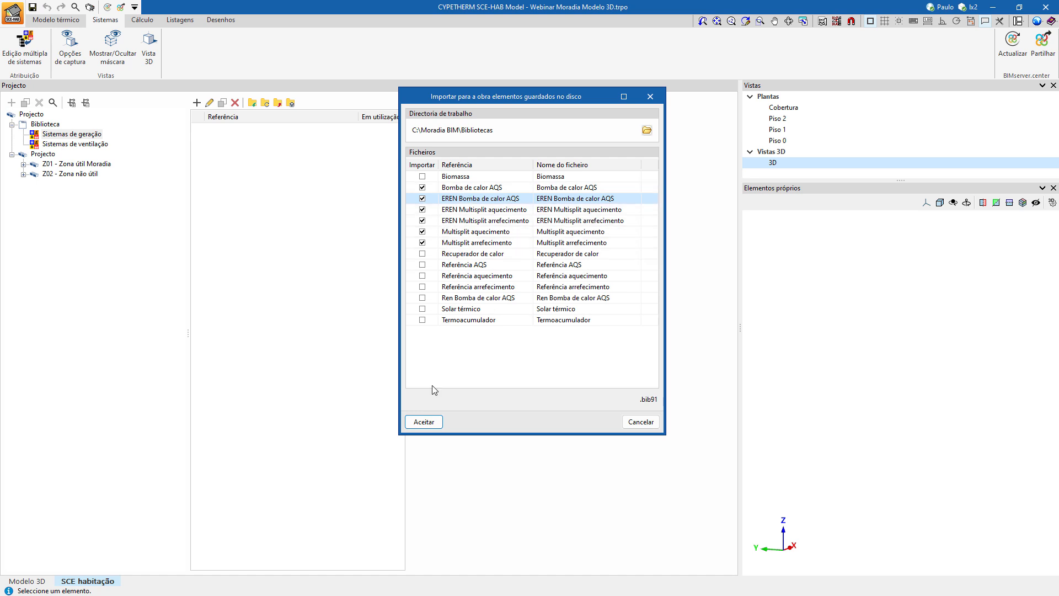
pyautogui.click(428, 422)
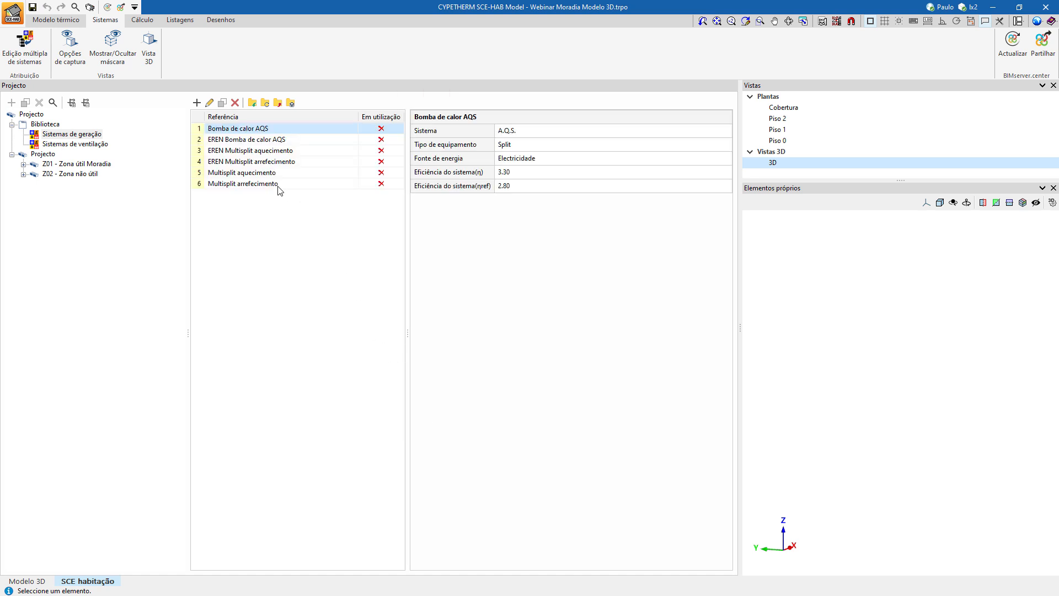
# Examine the Multisplit aquecimento system's power and efficiencies, and consult the reference efficiency table for heating.
pyautogui.click(247, 172)
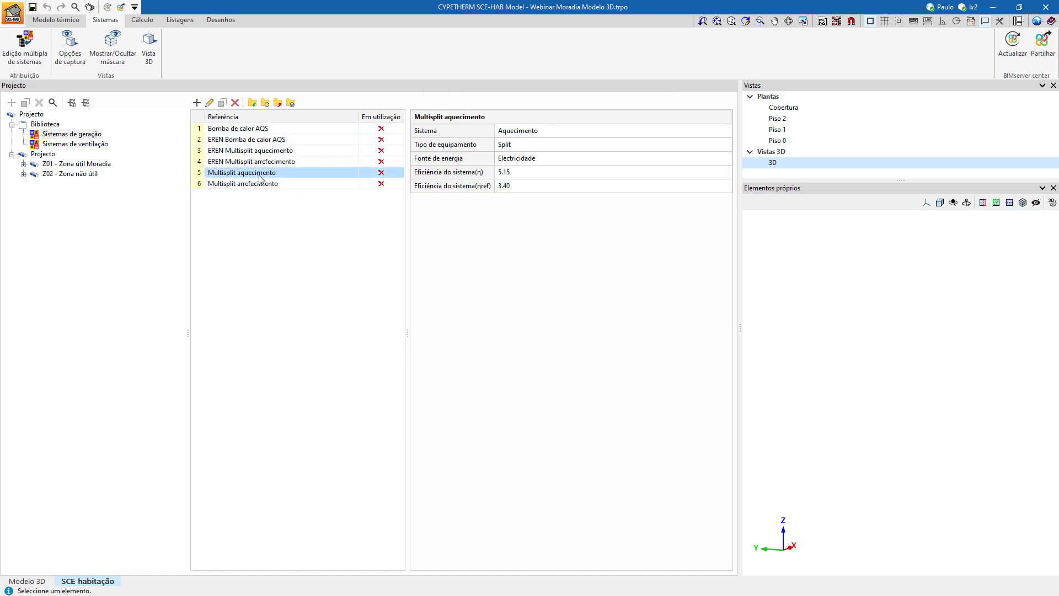
pyautogui.doubleClick(259, 176)
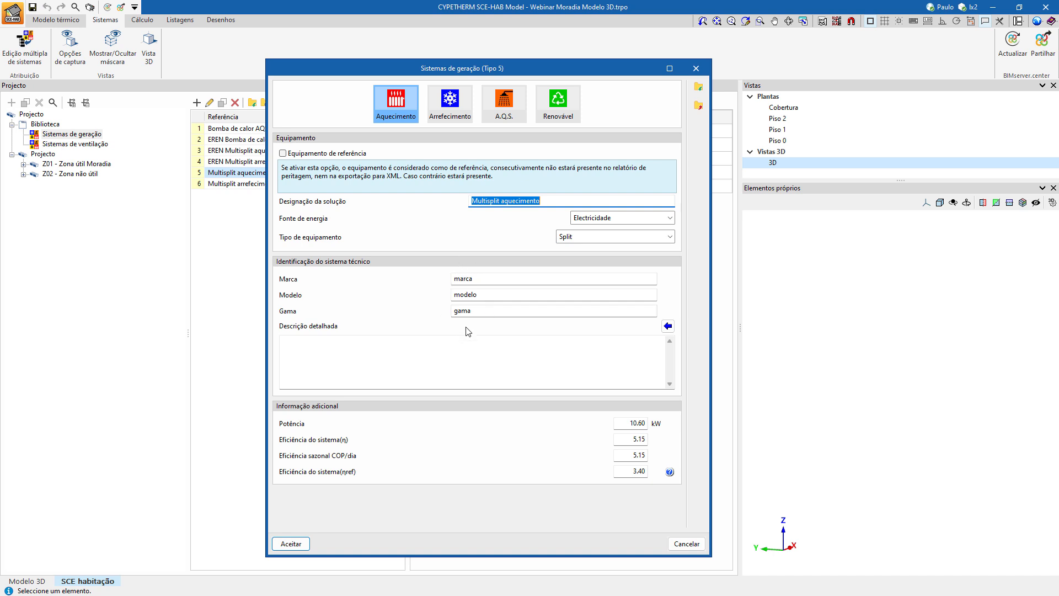
pyautogui.click(620, 439)
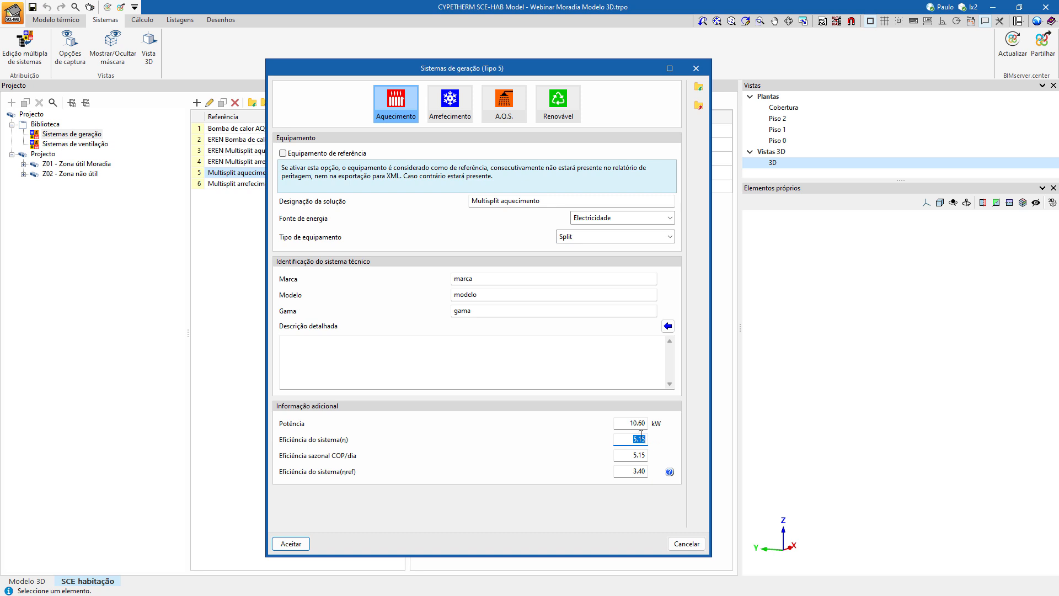
pyautogui.click(627, 424)
pyautogui.click(629, 440)
pyautogui.click(645, 457)
pyautogui.click(645, 457)
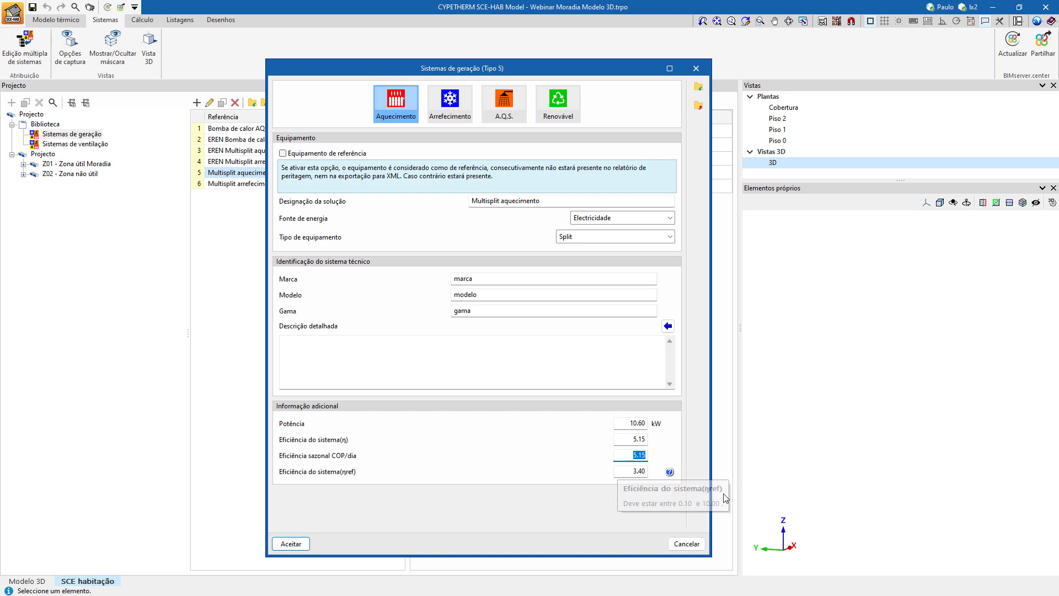
pyautogui.click(673, 473)
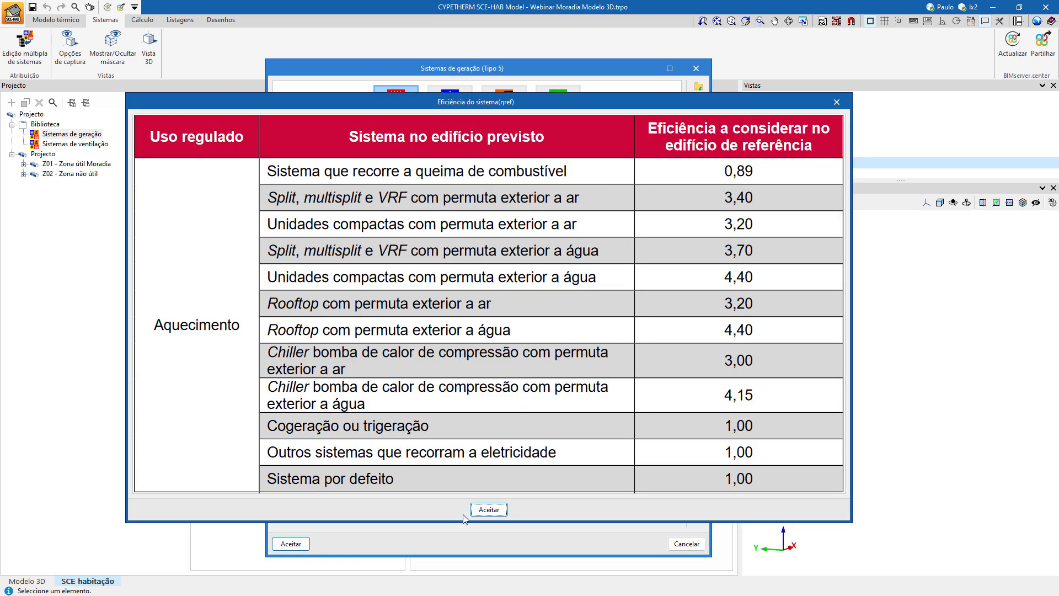
pyautogui.click(504, 514)
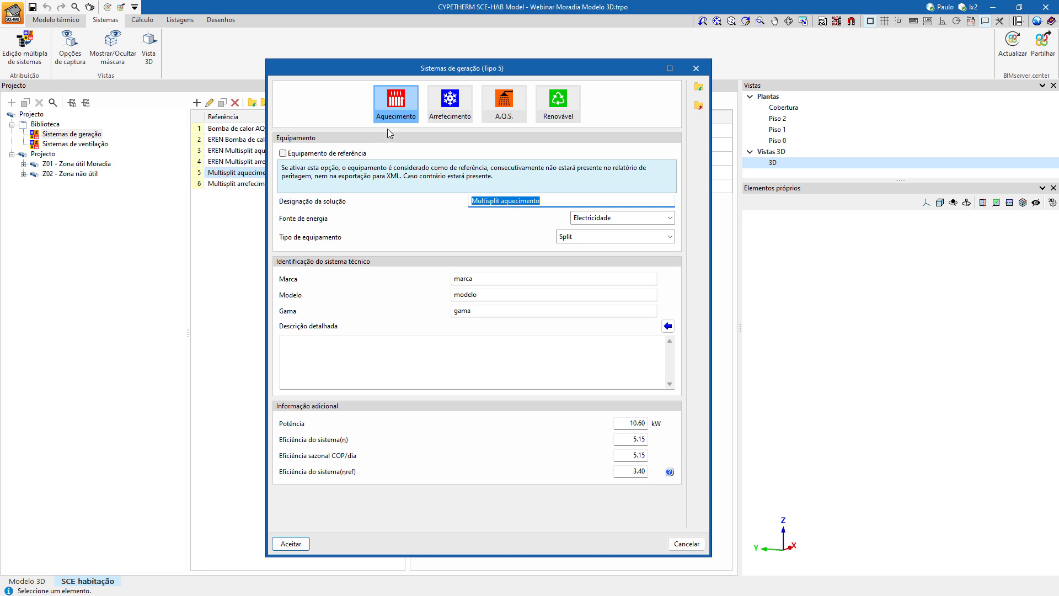
pyautogui.click(302, 545)
# Review the equipment data and efficiencies of the Multisplit arrefecimento and Bomba de calor AQS systems without changing them.
pyautogui.click(240, 187)
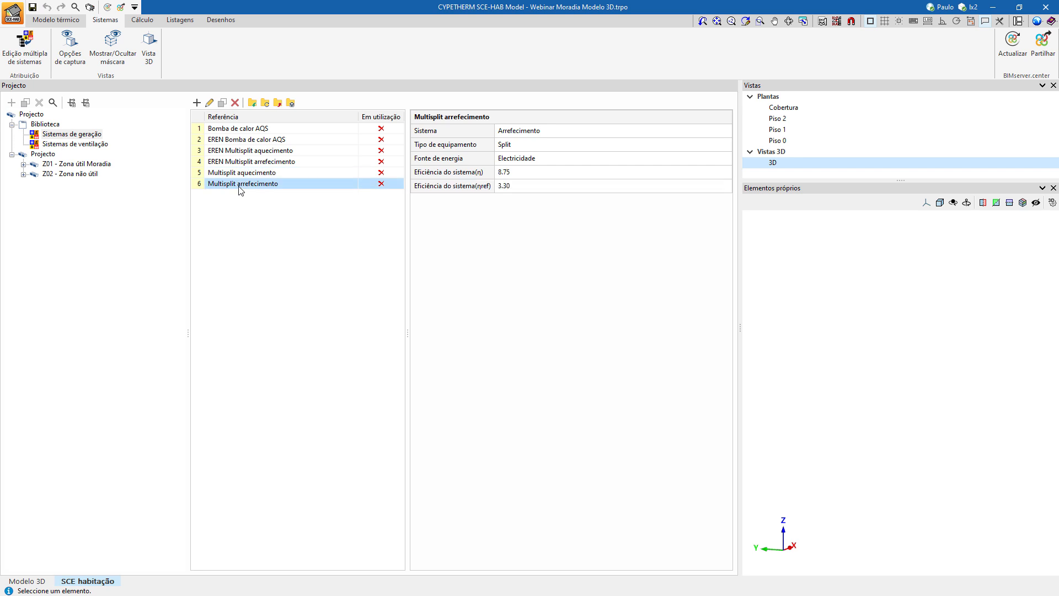
pyautogui.doubleClick(239, 187)
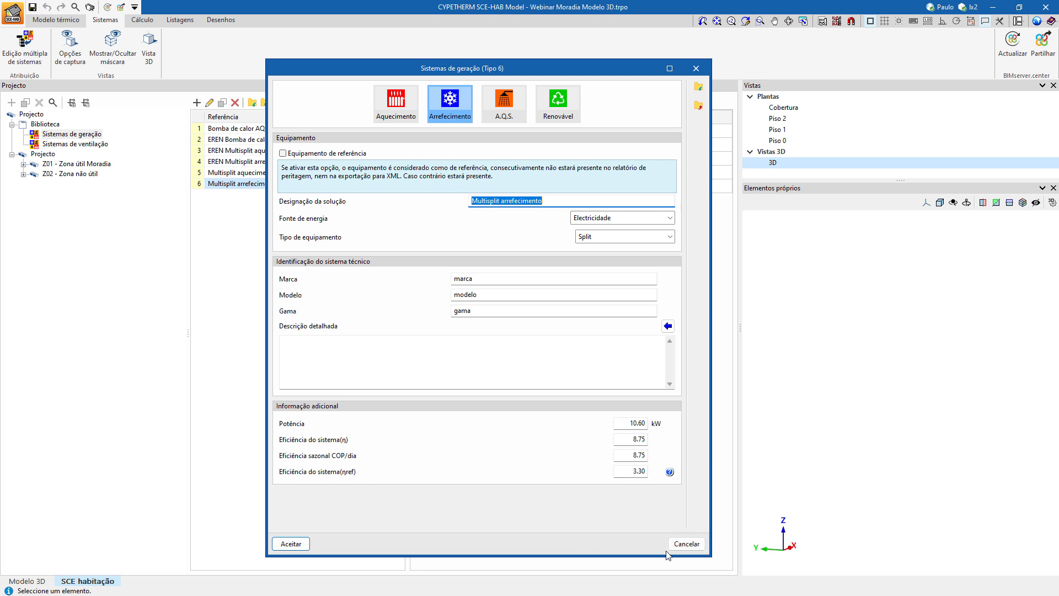
pyautogui.click(686, 544)
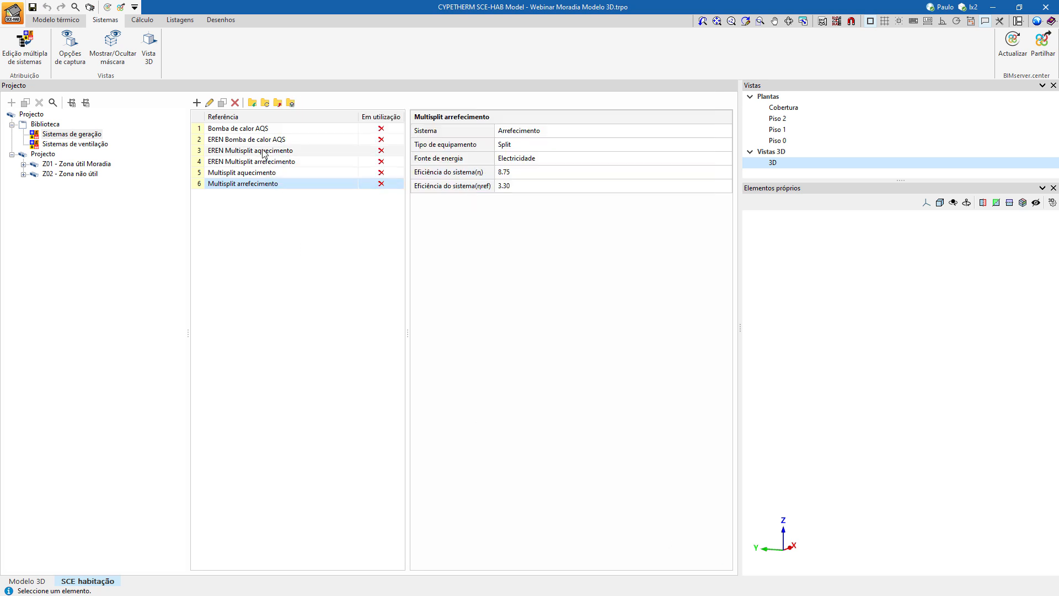
pyautogui.doubleClick(255, 129)
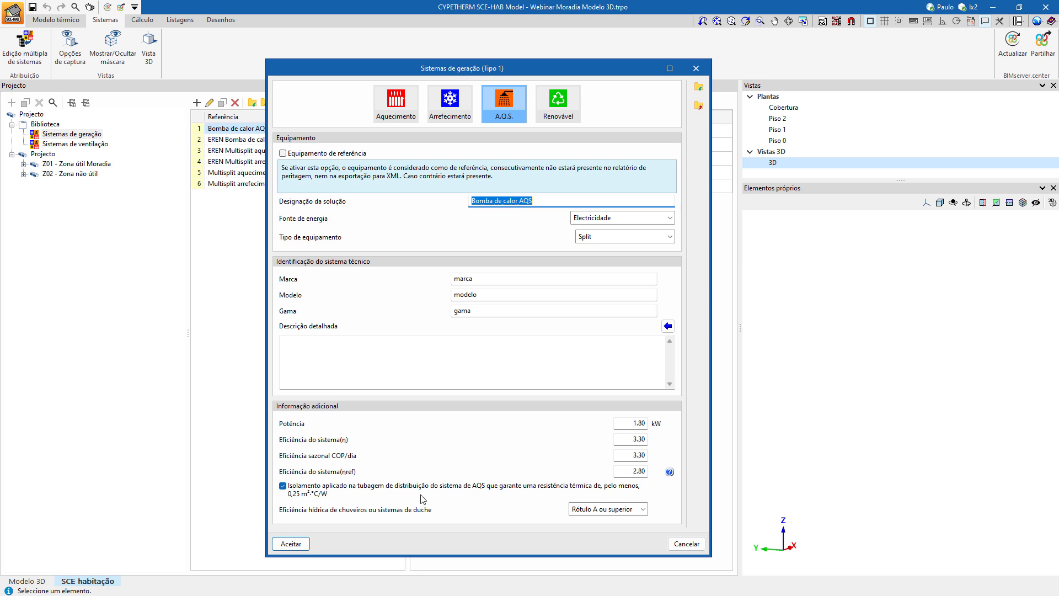
pyautogui.click(679, 541)
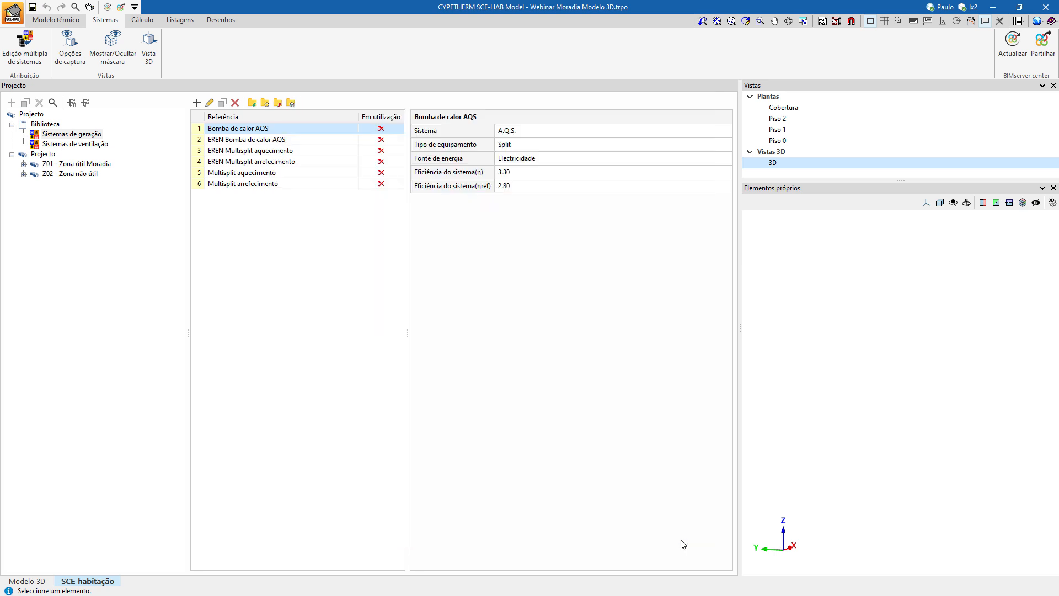
# Examine the EREN Multisplit aquecimento renewable system, including its optional Eren energy entry, power and efficiency, without keeping changes.
pyautogui.click(223, 152)
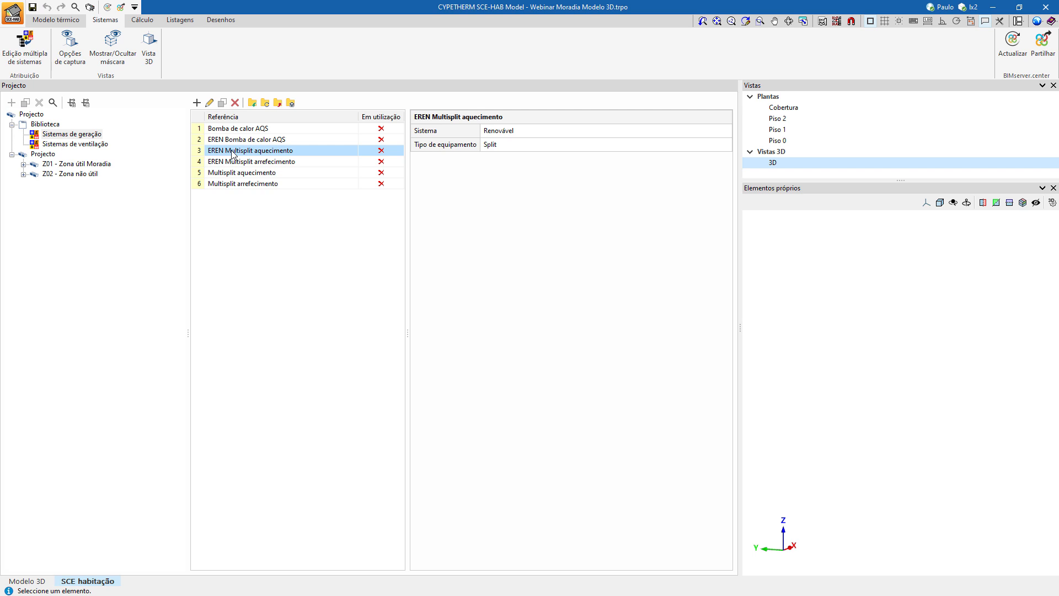
pyautogui.doubleClick(232, 152)
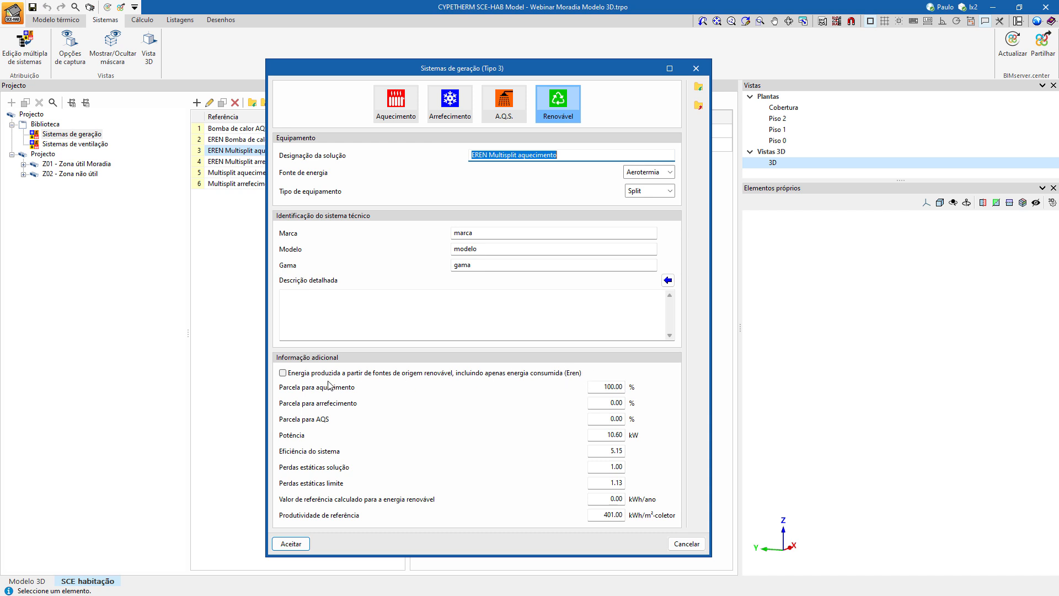
pyautogui.click(283, 373)
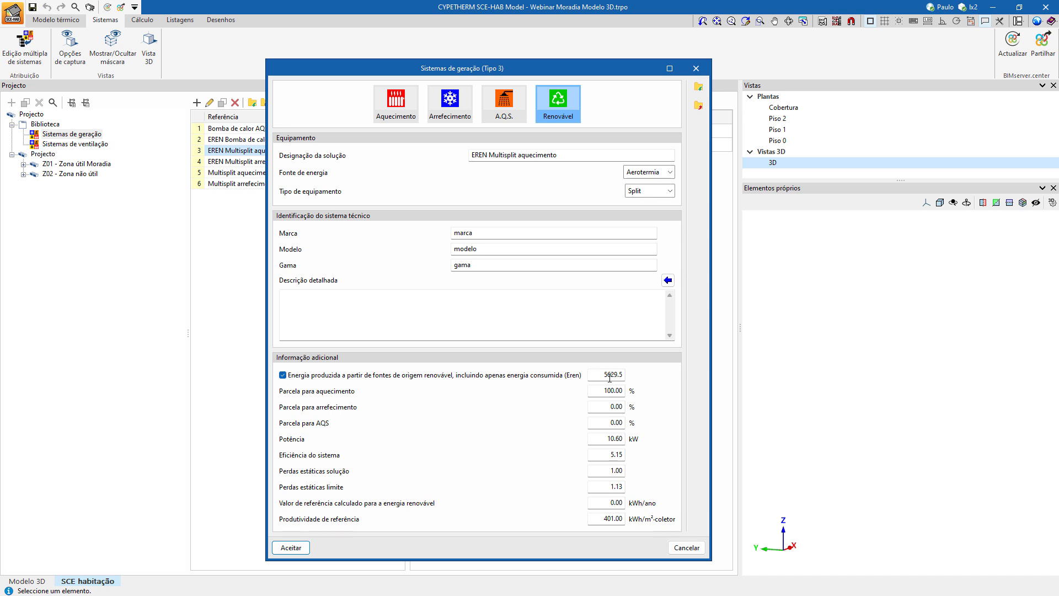
pyautogui.click(603, 376)
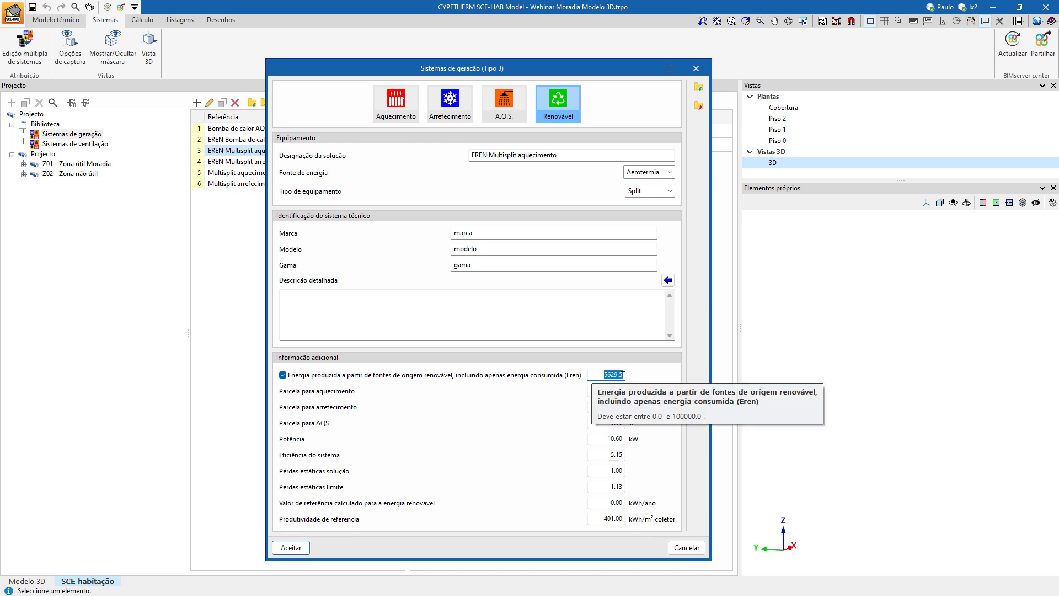
pyautogui.click(309, 376)
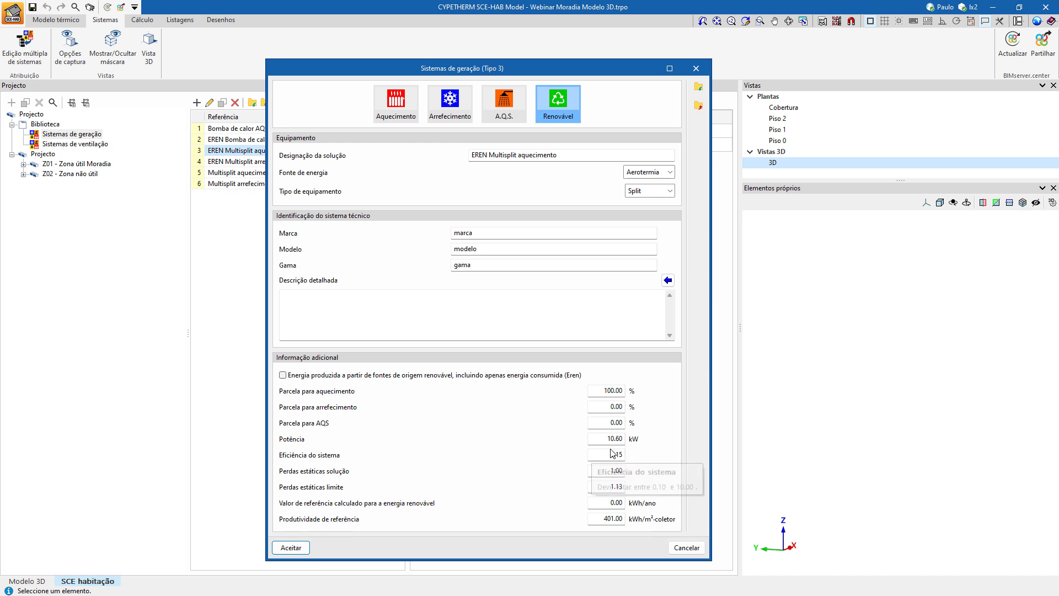
pyautogui.moveTo(606, 438); pyautogui.dragTo(650, 451)
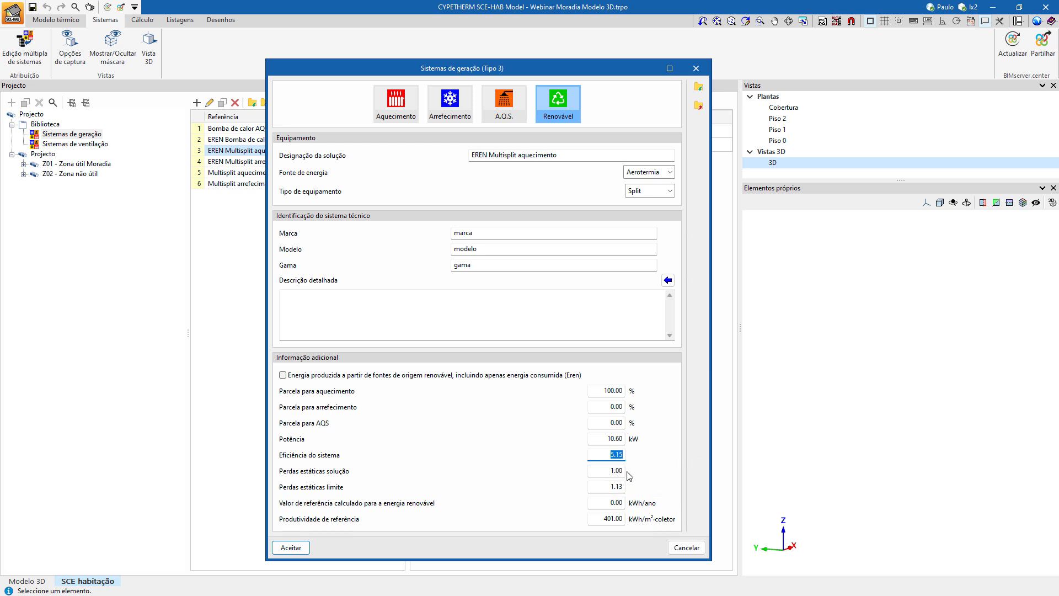
pyautogui.click(680, 554)
# Examine the EREN Multisplit arrefecimento renewable system's cooling share and system efficiency, discarding any changes.
pyautogui.click(278, 164)
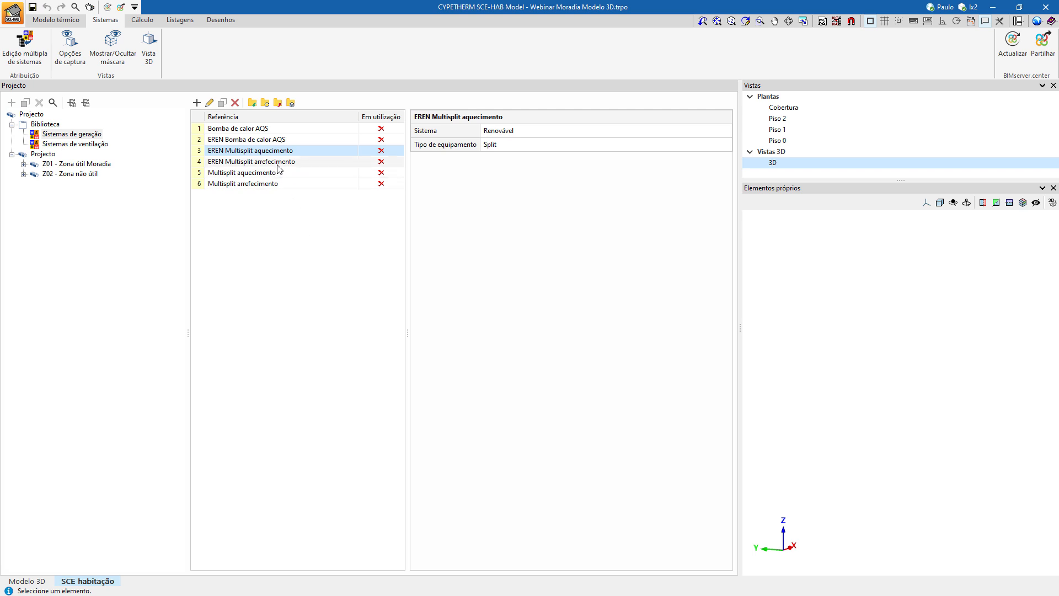
pyautogui.doubleClick(276, 161)
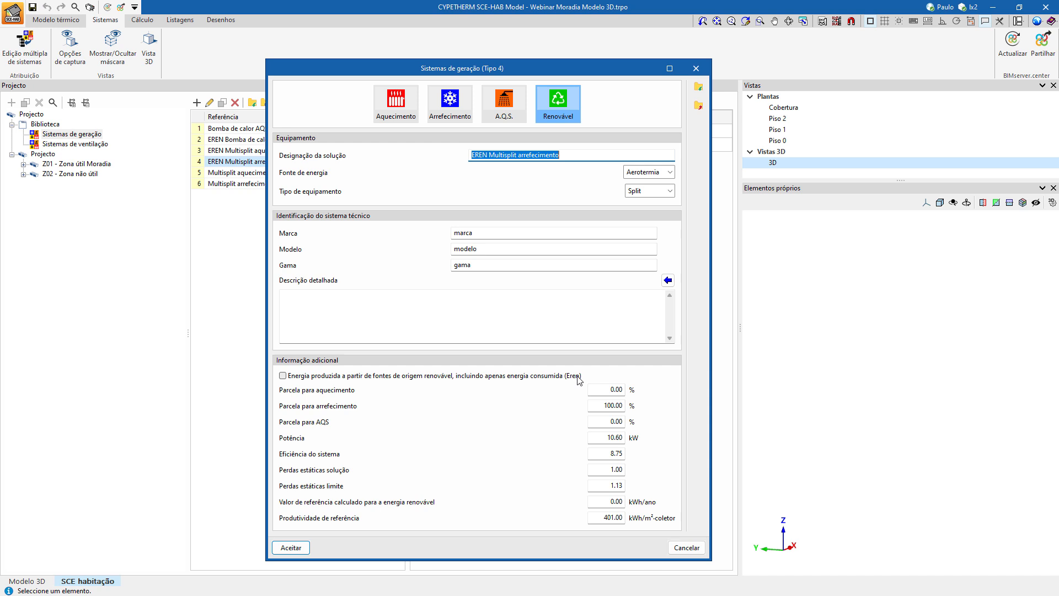
pyautogui.click(601, 407)
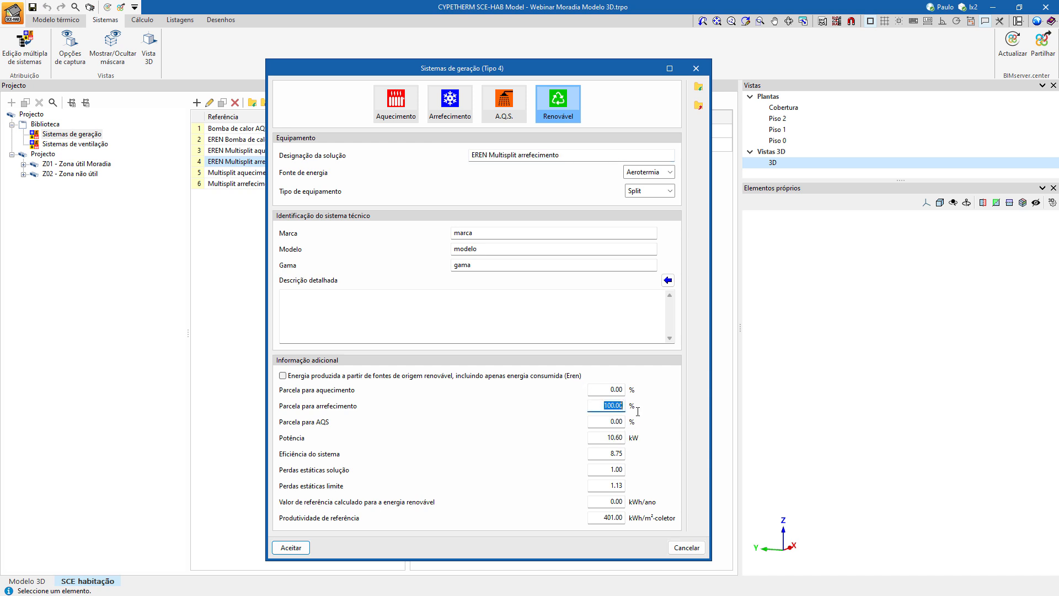
pyautogui.click(609, 454)
pyautogui.moveTo(609, 454); pyautogui.dragTo(641, 455)
pyautogui.click(686, 547)
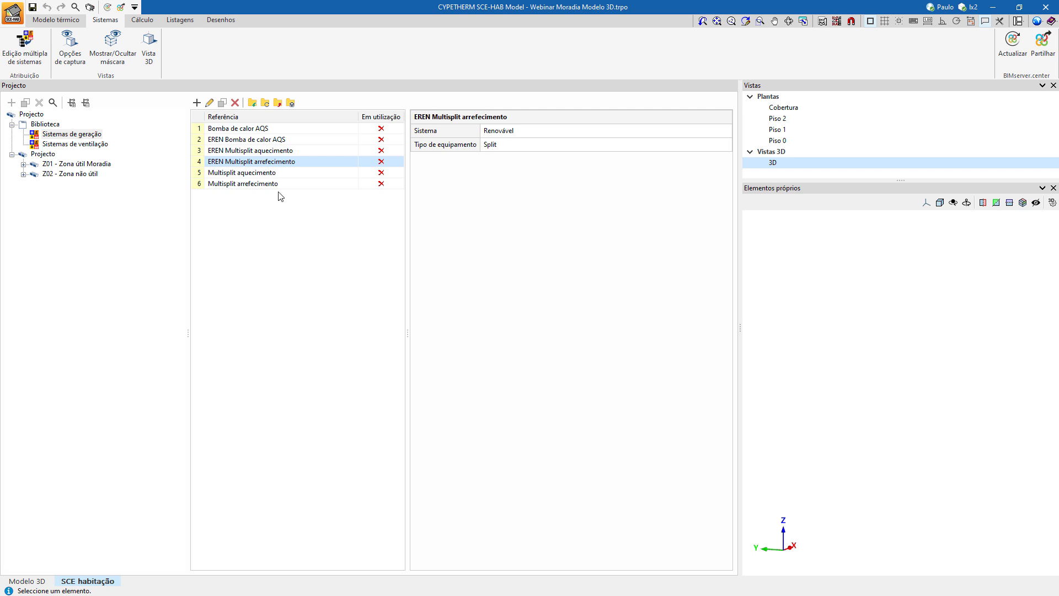
# Examine the EREN Bomba de calor AQS renewable system's hot water share and system efficiency without keeping changes.
pyautogui.click(253, 142)
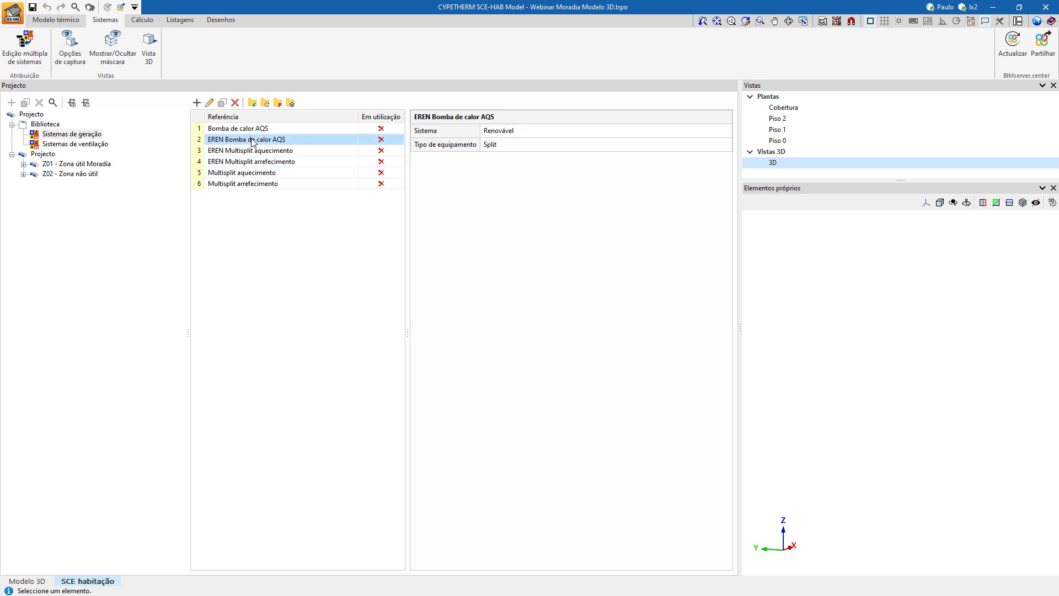
pyautogui.doubleClick(252, 141)
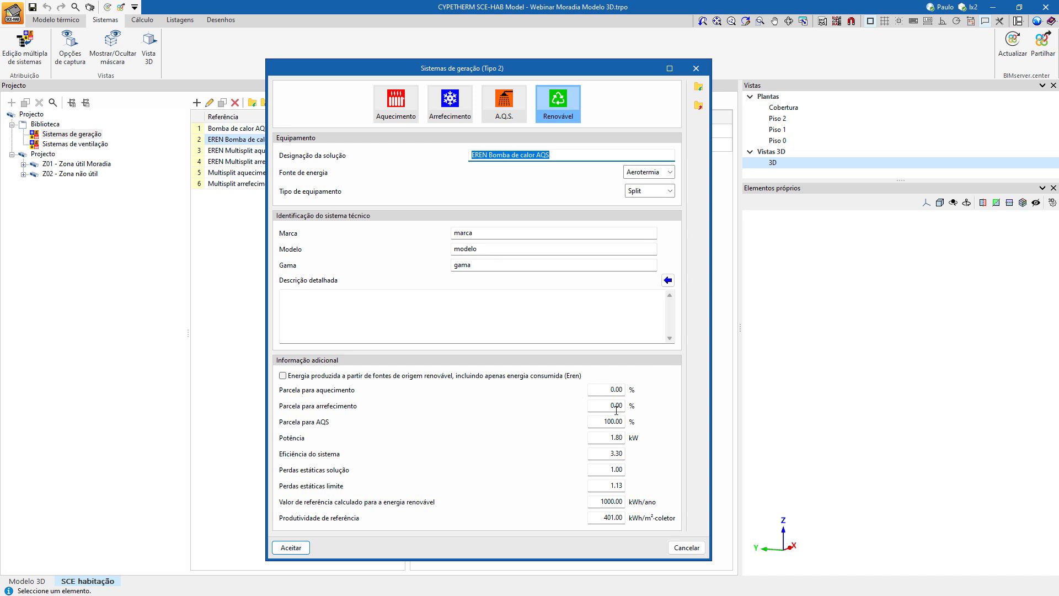
pyautogui.moveTo(606, 420)
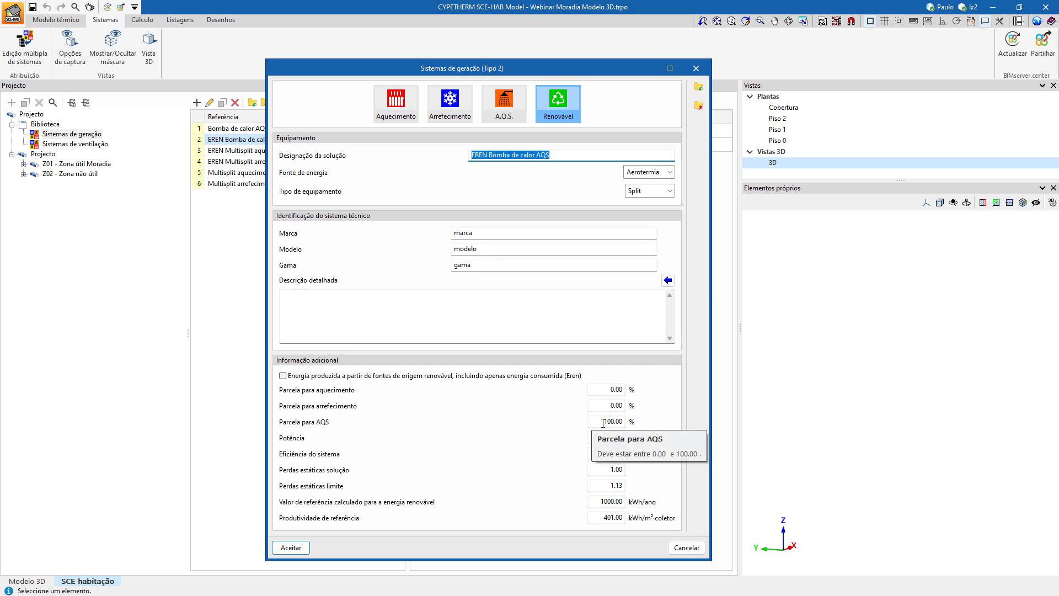
pyautogui.click(625, 422)
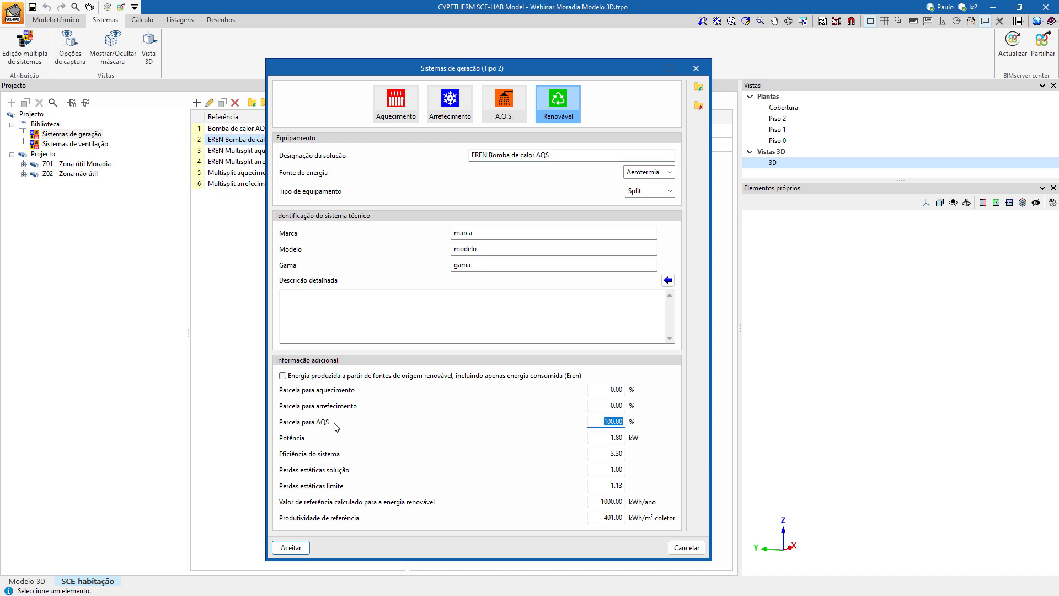
pyautogui.click(611, 452)
pyautogui.click(687, 547)
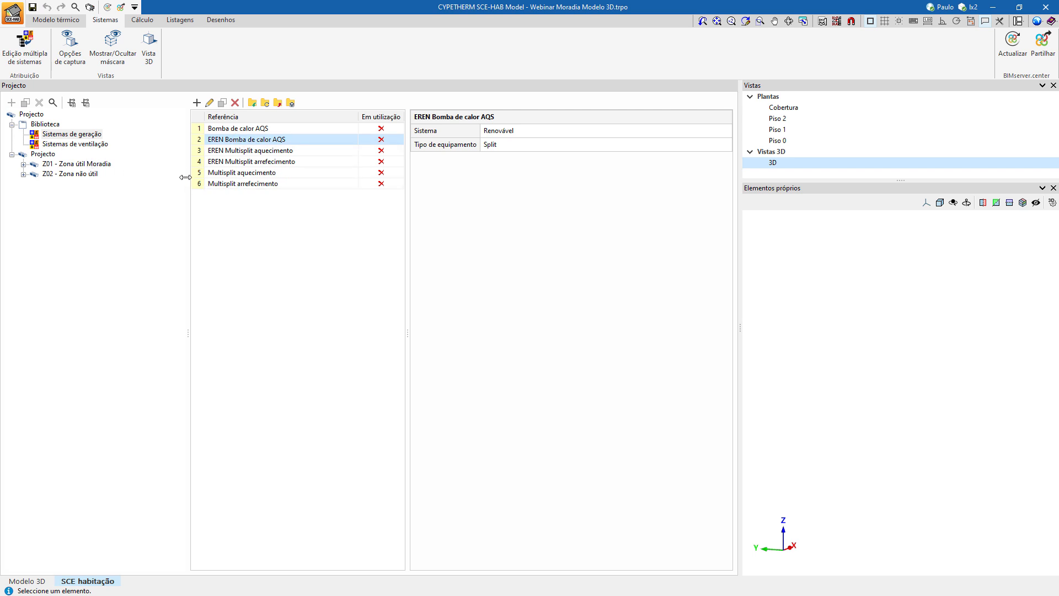
# Add a ventilation system named Natural to the library, keeping its default air change rates.
pyautogui.click(91, 147)
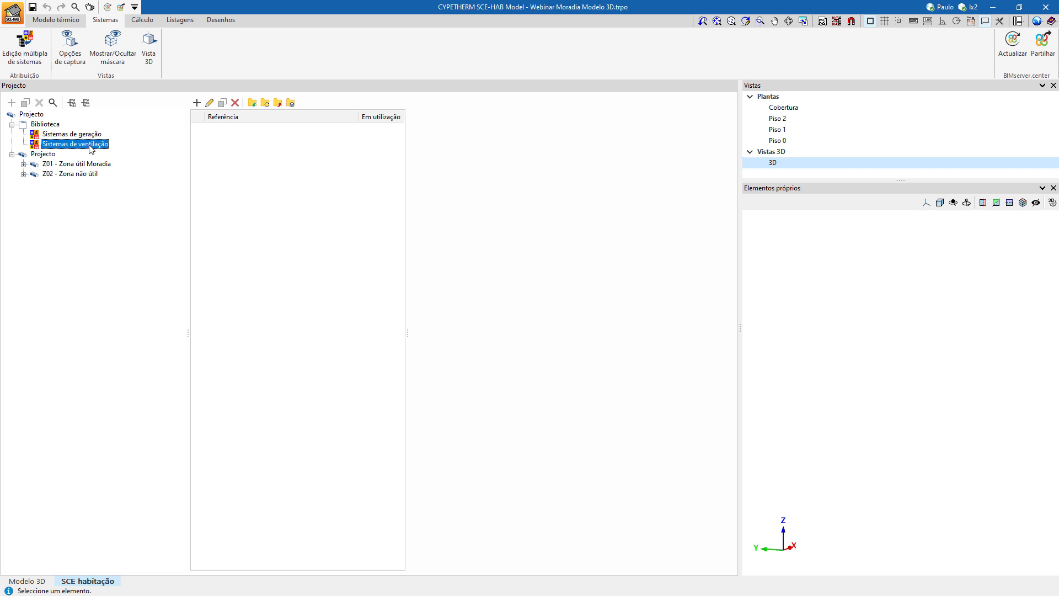
pyautogui.click(196, 103)
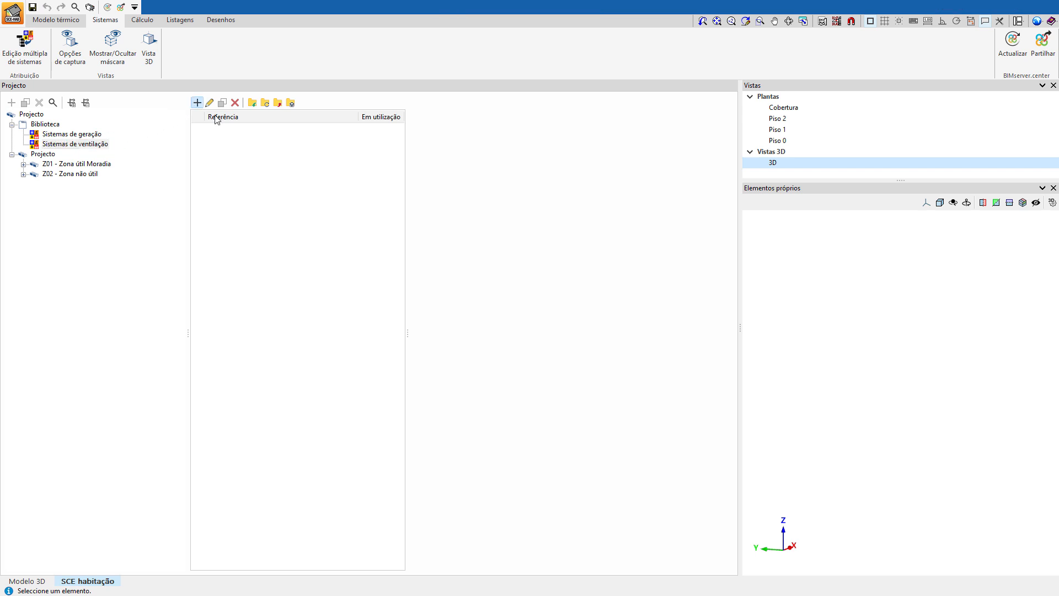
pyautogui.write('Natu')
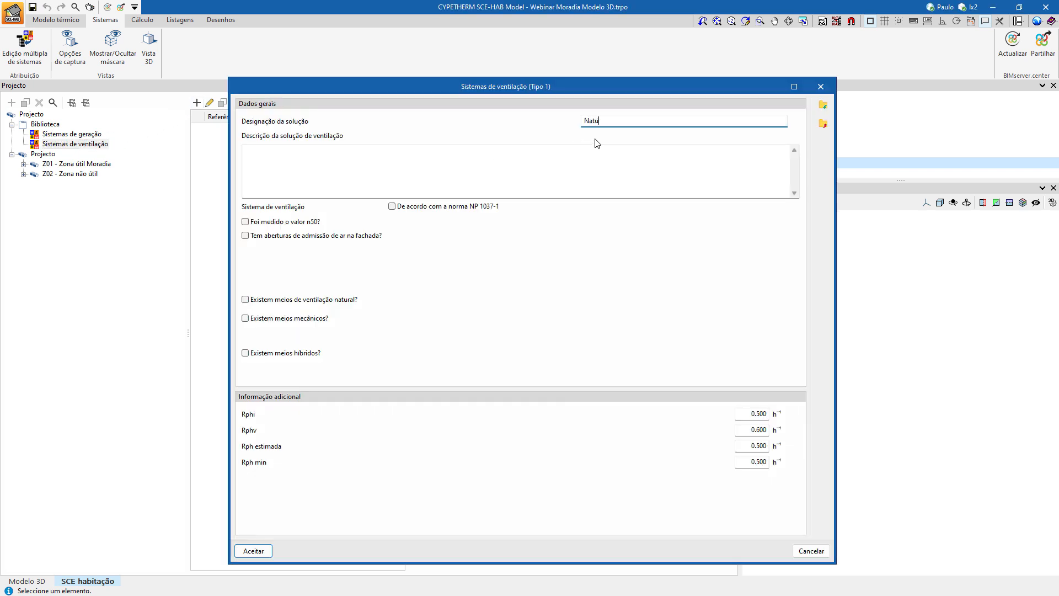
pyautogui.write('ral')
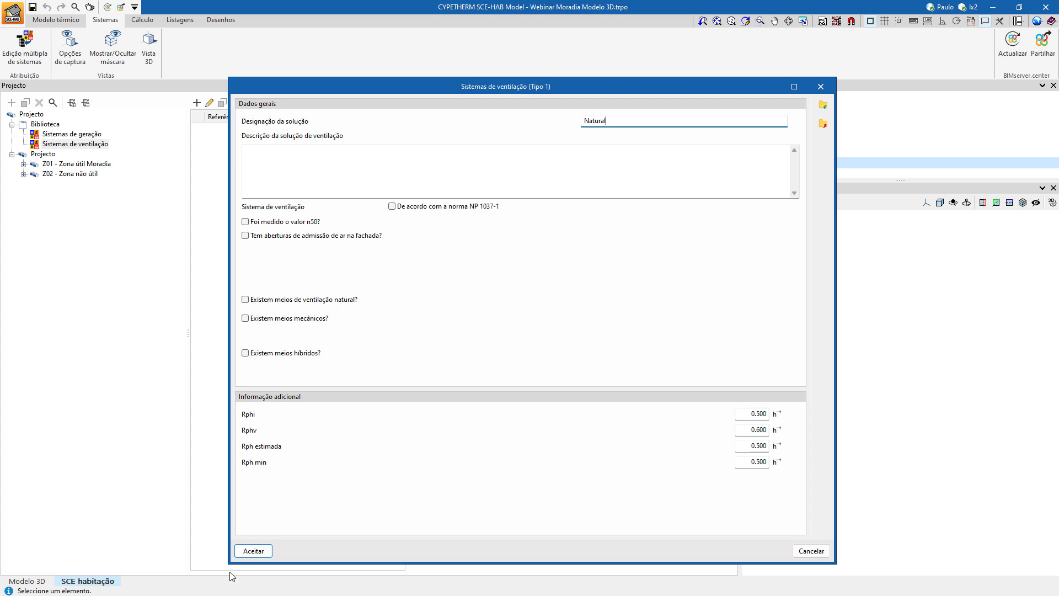
pyautogui.click(252, 551)
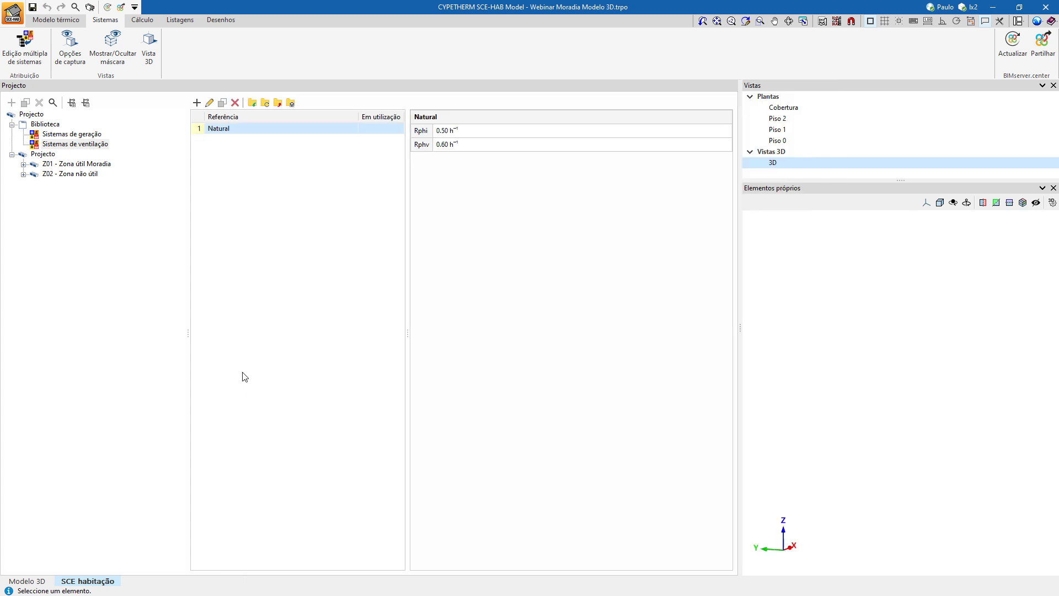
# Add six generation system entries to the zone Z01 - Zona útil Moradia.
pyautogui.click(72, 164)
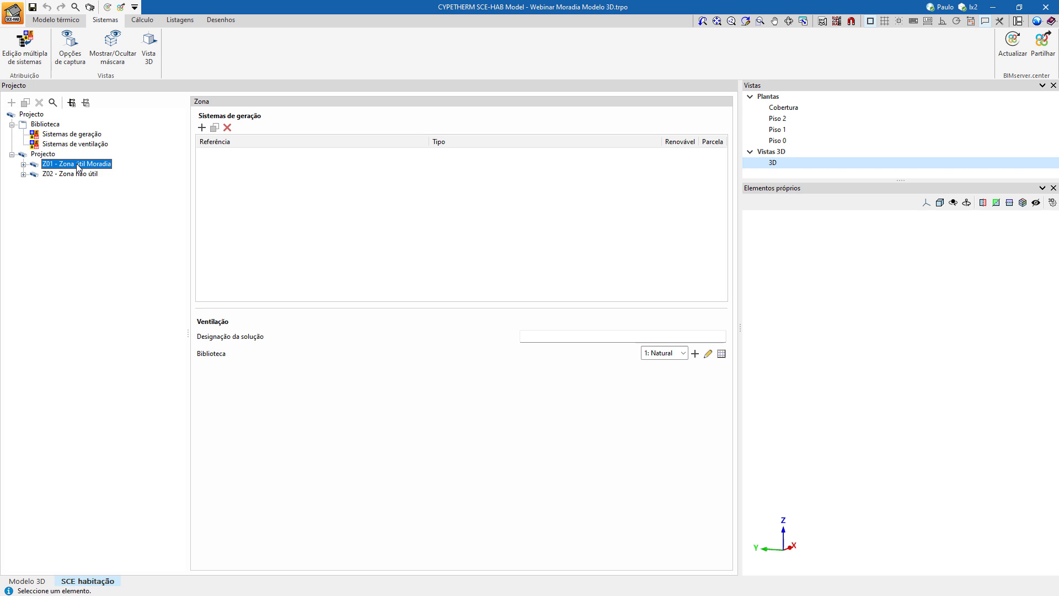
pyautogui.click(202, 128)
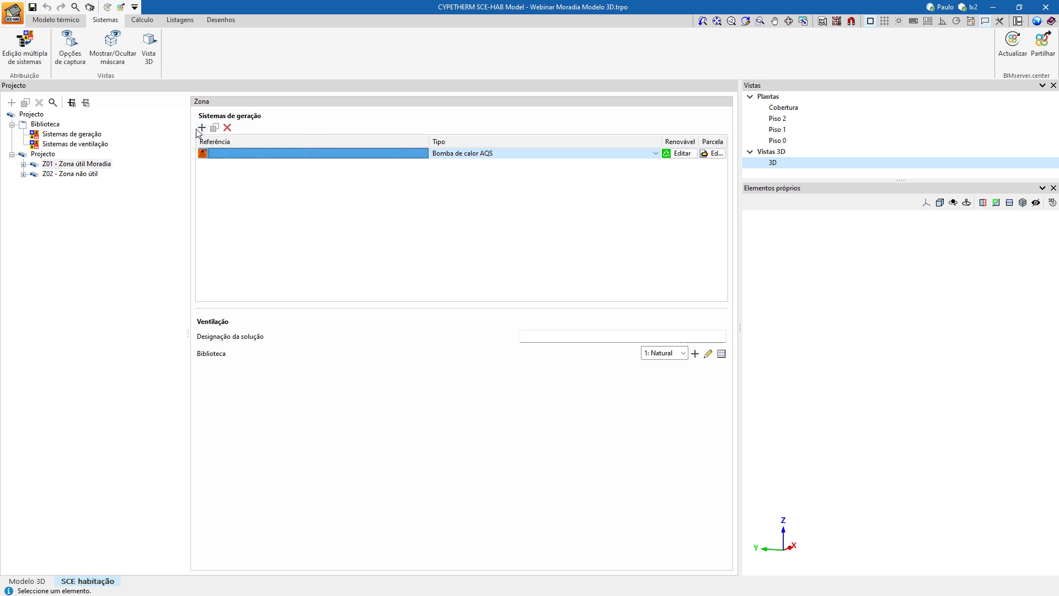
pyautogui.click(197, 130)
pyautogui.click(197, 130)
pyautogui.click(197, 130)
pyautogui.click(198, 131)
pyautogui.click(197, 130)
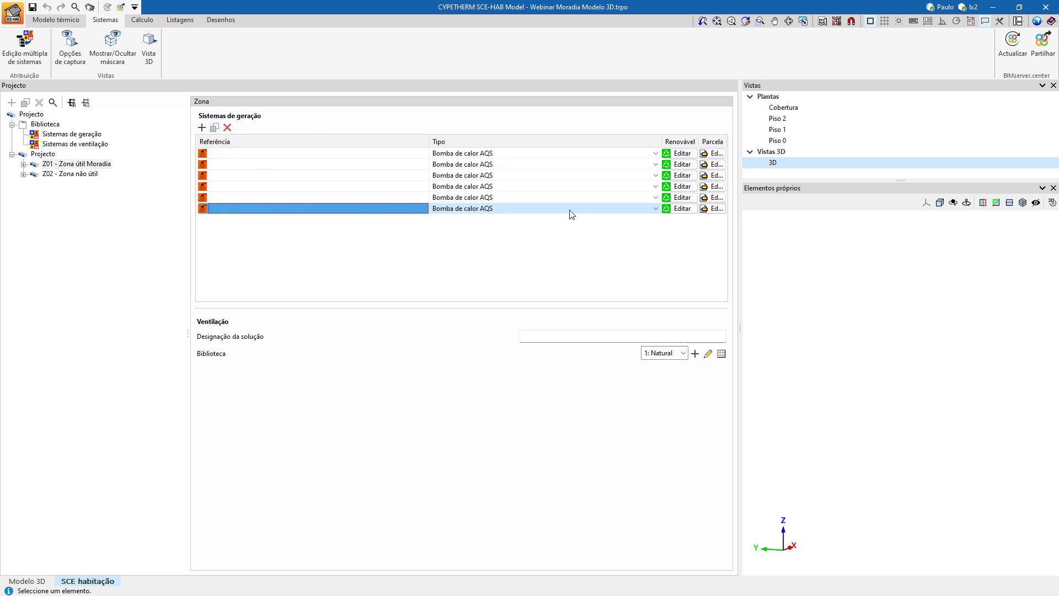
# Set the zone's first generation system to Multisplit aquecimento and the second to EREN Multisplit aquecimento.
pyautogui.click(521, 155)
pyautogui.click(528, 155)
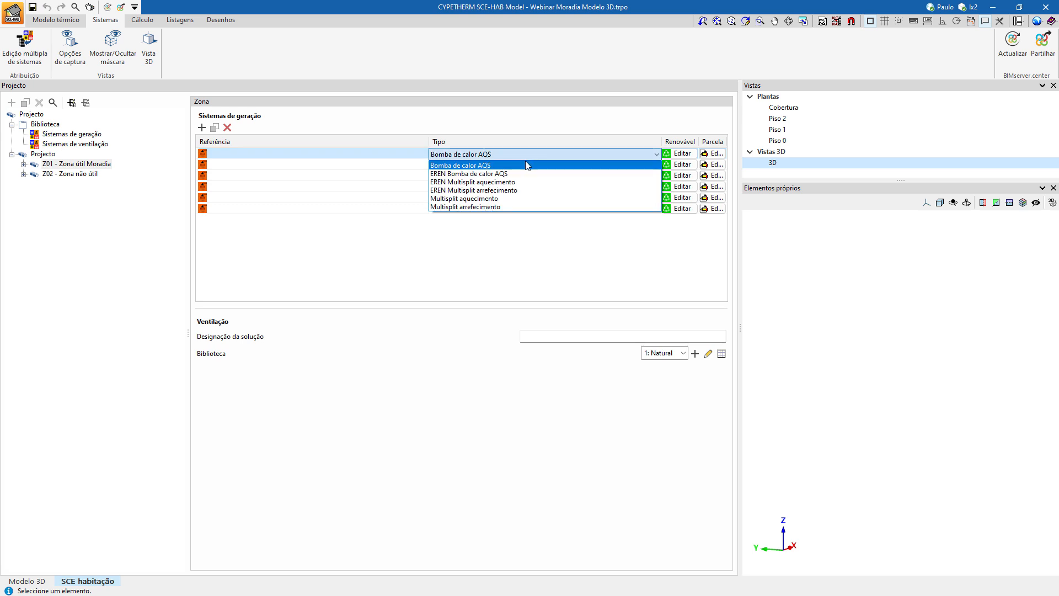
pyautogui.click(520, 199)
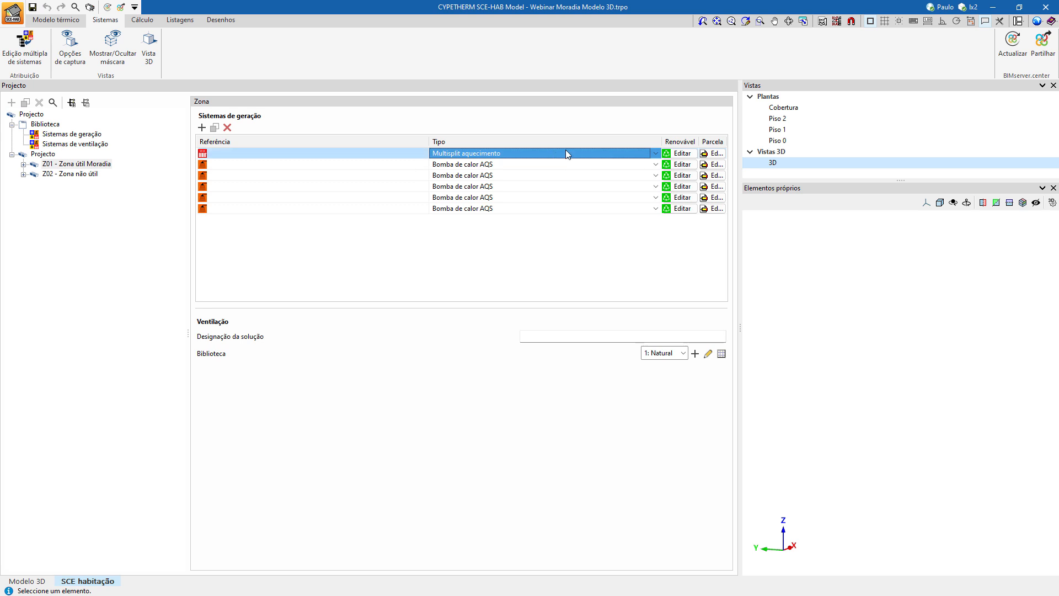
pyautogui.click(485, 165)
pyautogui.click(485, 165)
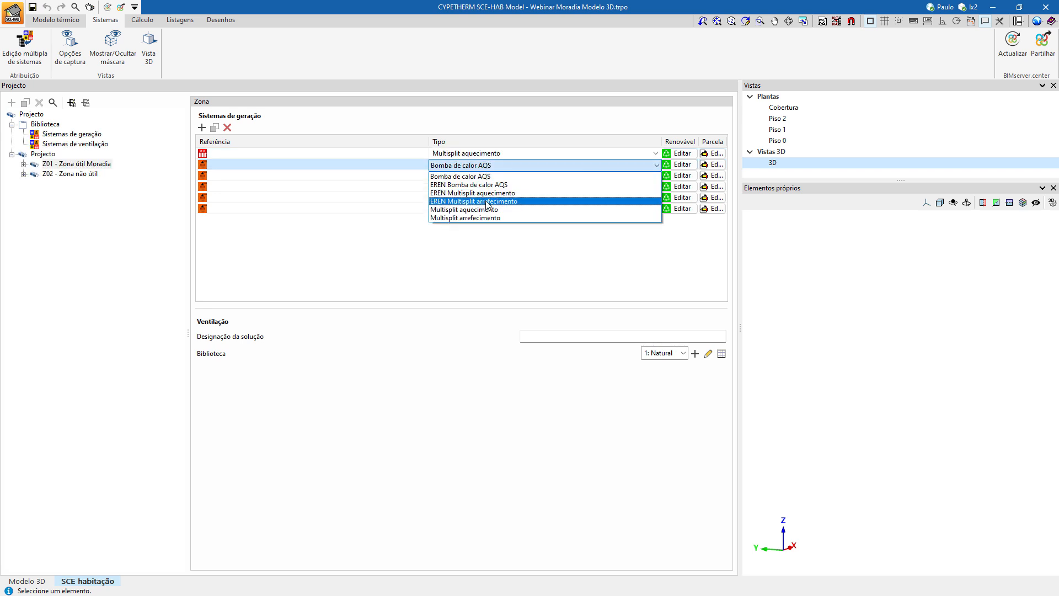
pyautogui.click(480, 192)
# Set the zone's third generation system to Multisplit arrefecimento and the fourth to EREN Multisplit arrefecimento.
pyautogui.click(480, 176)
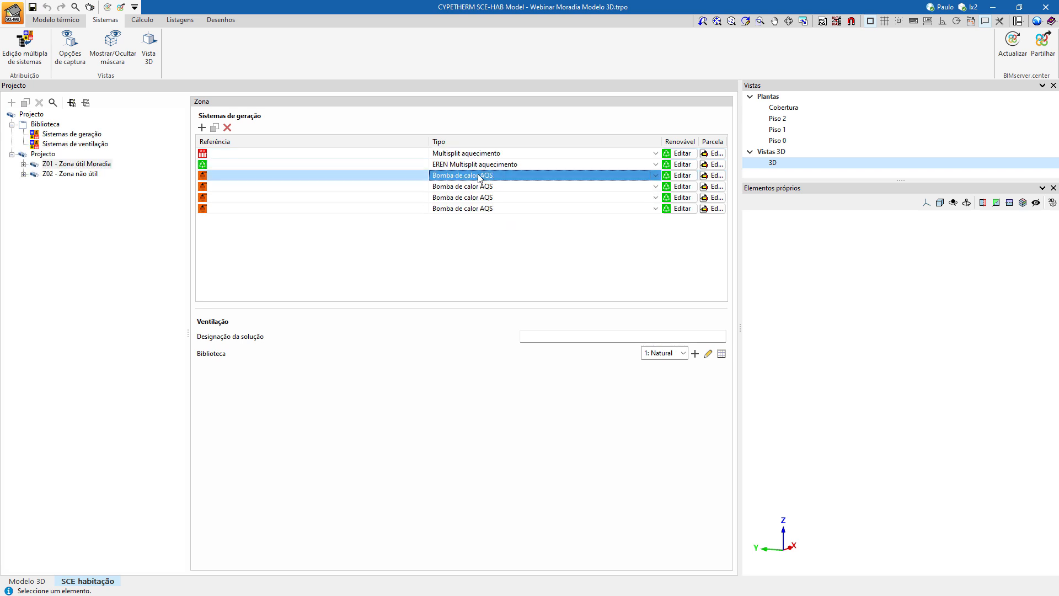
pyautogui.click(480, 177)
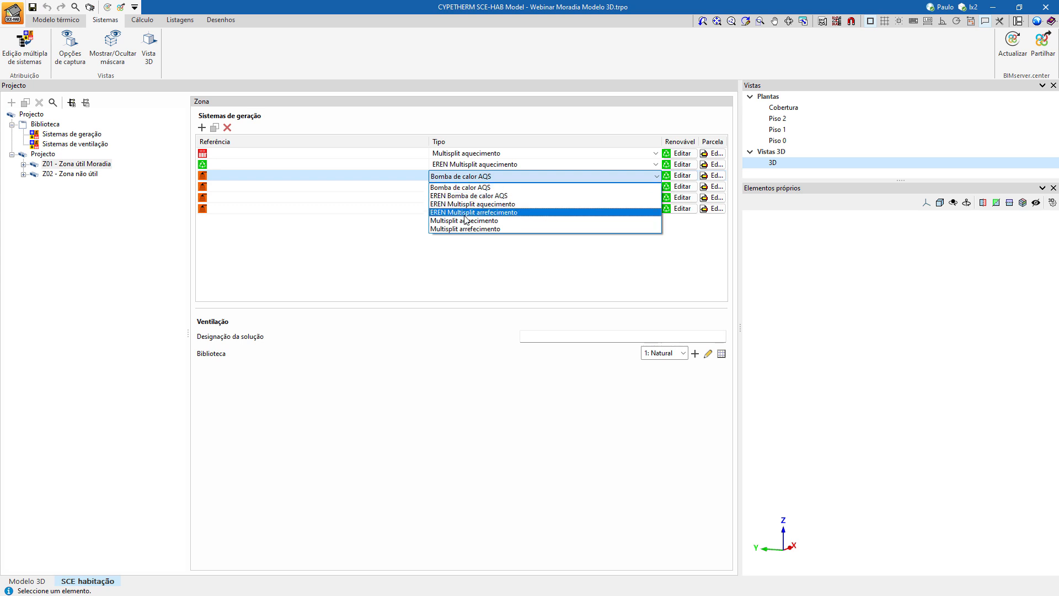
pyautogui.click(465, 215)
pyautogui.click(467, 186)
pyautogui.click(467, 186)
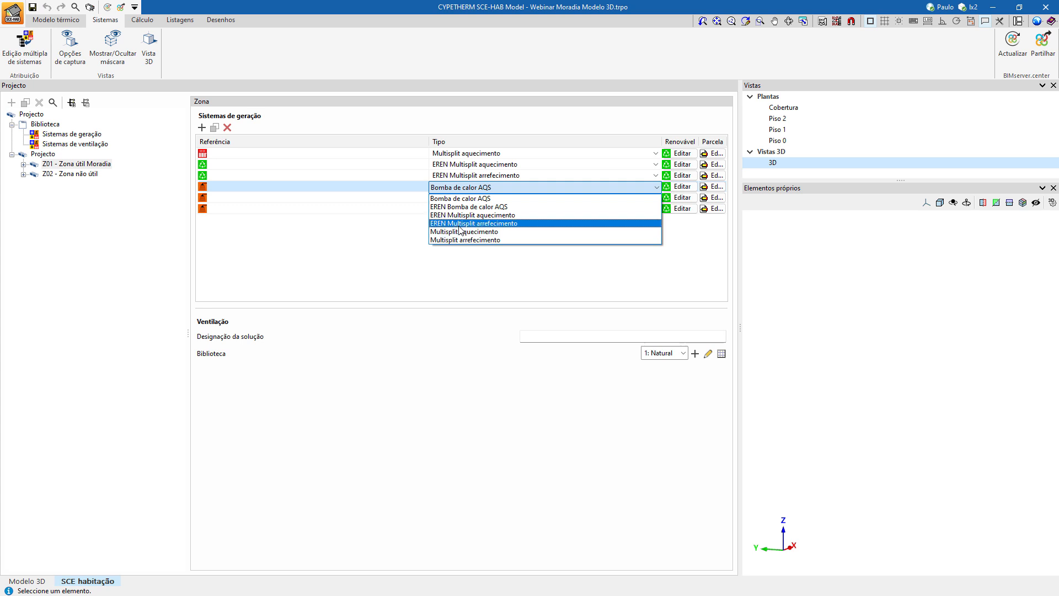
pyautogui.click(459, 224)
pyautogui.click(461, 177)
pyautogui.click(461, 176)
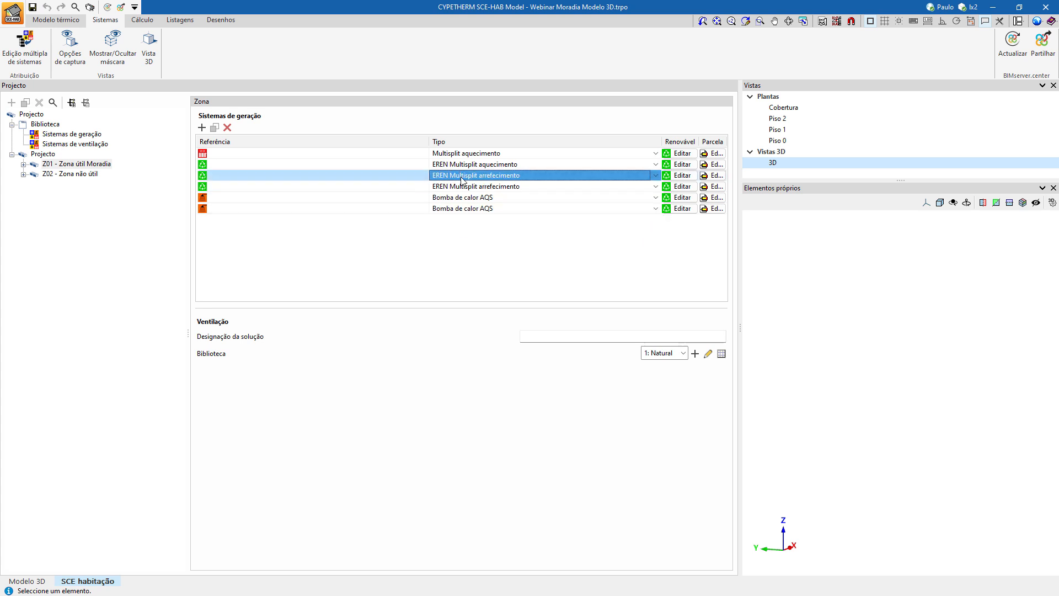
pyautogui.click(461, 178)
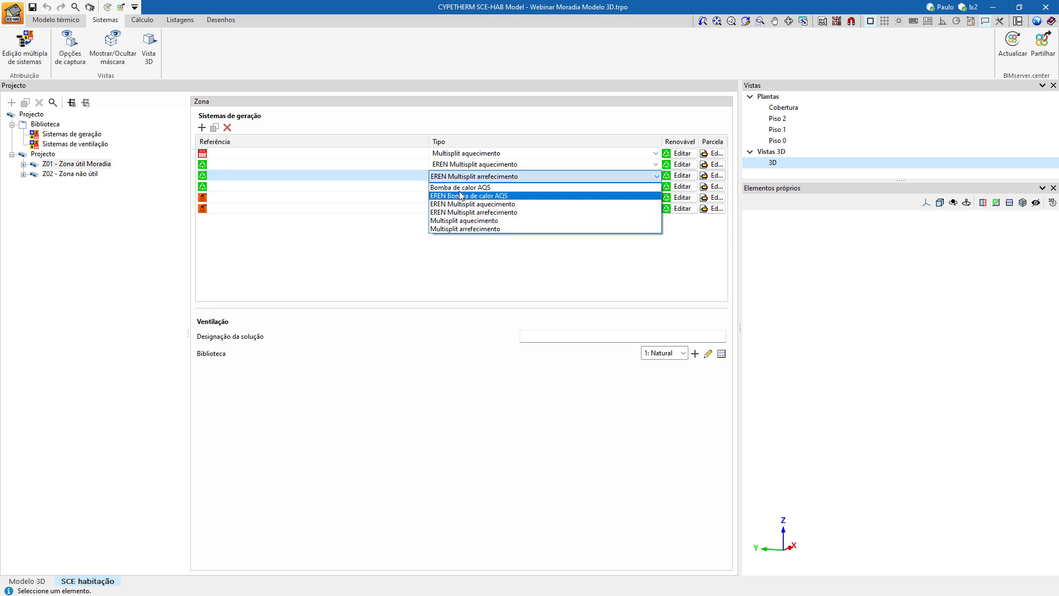
pyautogui.click(461, 228)
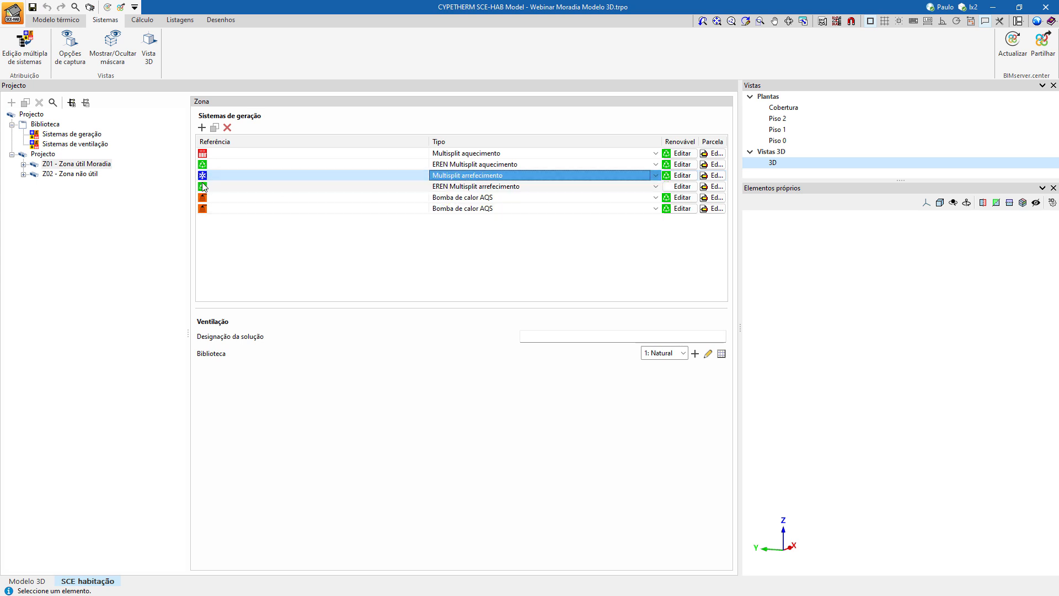
# Keep Bomba de calor AQS as the zone's fifth generation system and set the sixth to EREN Bomba de calor AQS.
pyautogui.click(438, 199)
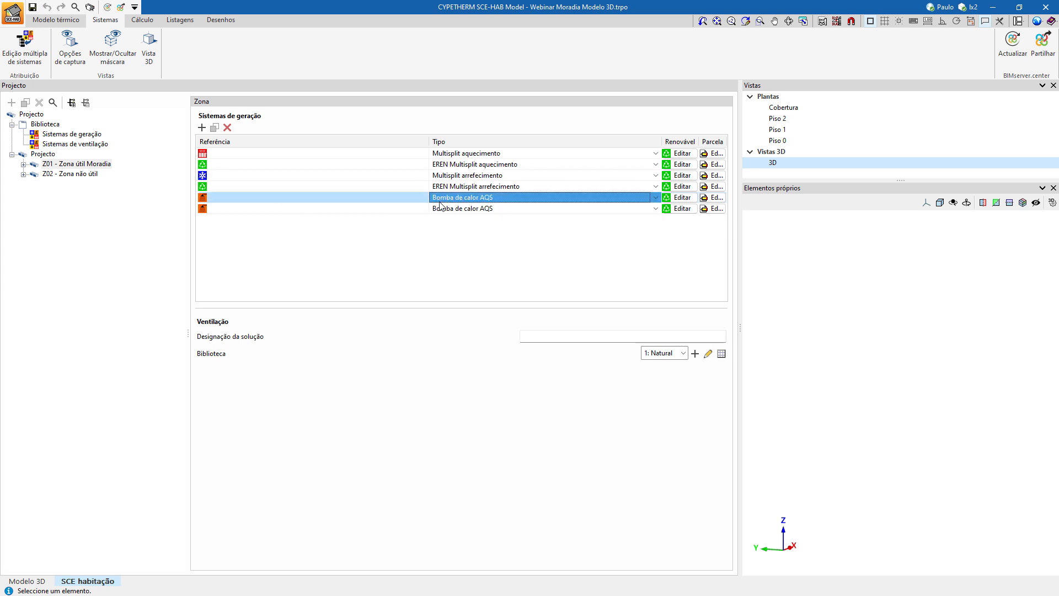
pyautogui.click(442, 210)
pyautogui.click(441, 209)
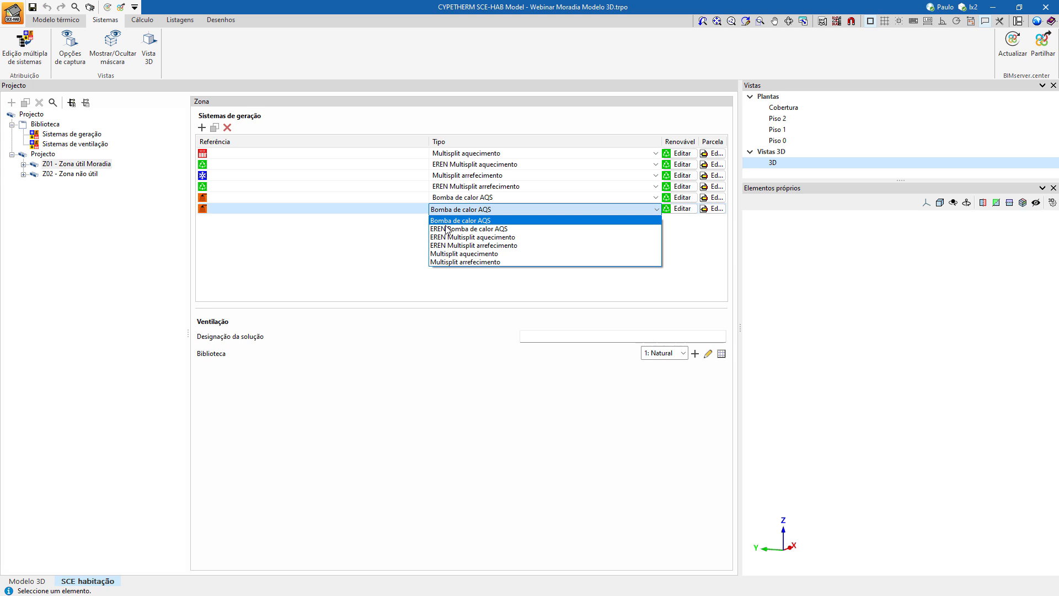
pyautogui.click(447, 229)
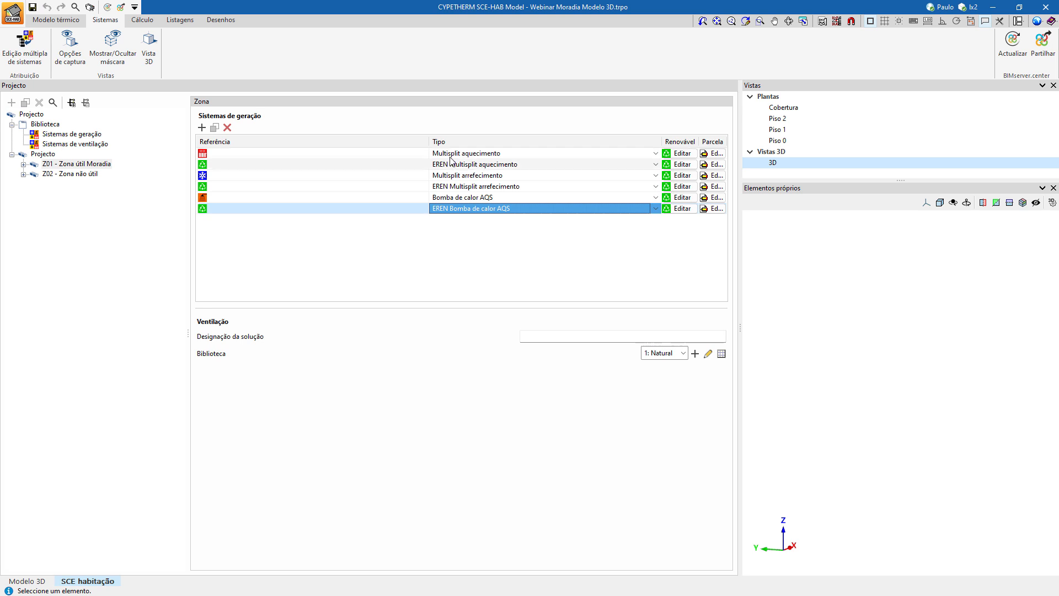
pyautogui.click(473, 188)
pyautogui.click(475, 199)
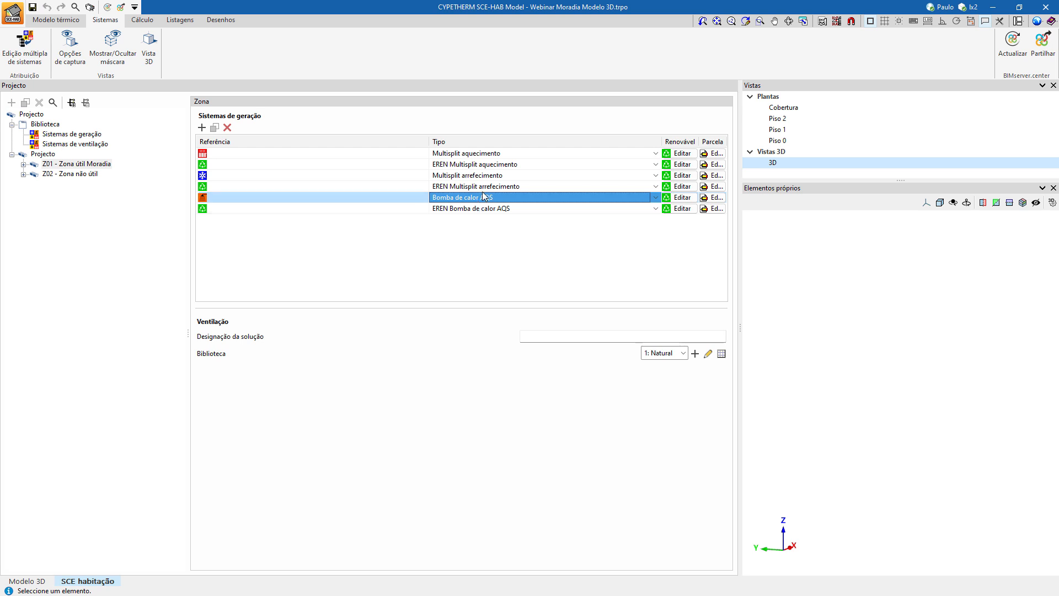
# Link the renewable system EREN Multisplit aquecimento to the zone's Multisplit aquecimento system.
pyautogui.click(477, 154)
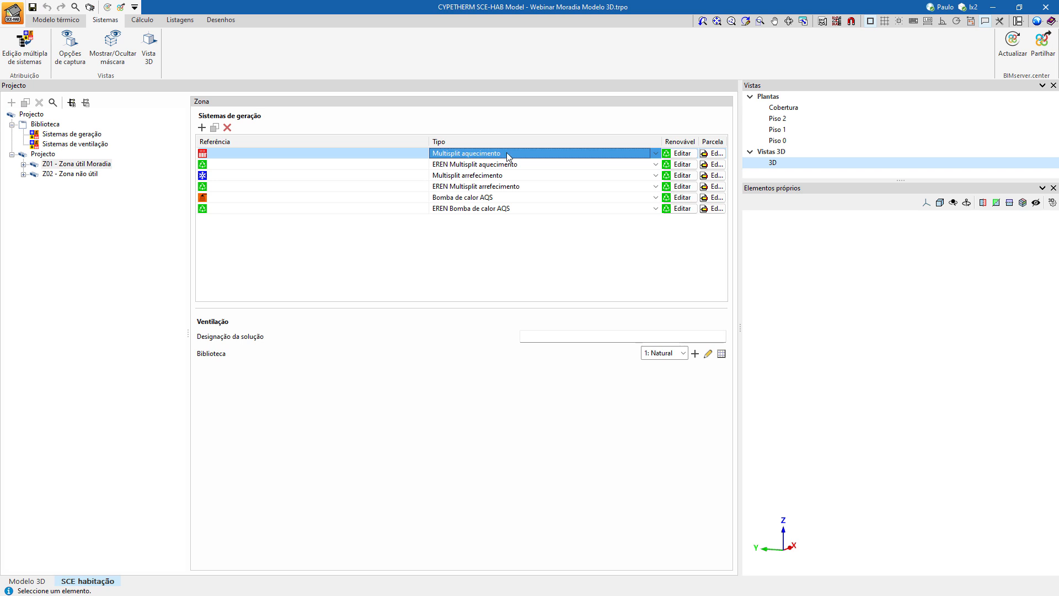
pyautogui.click(681, 154)
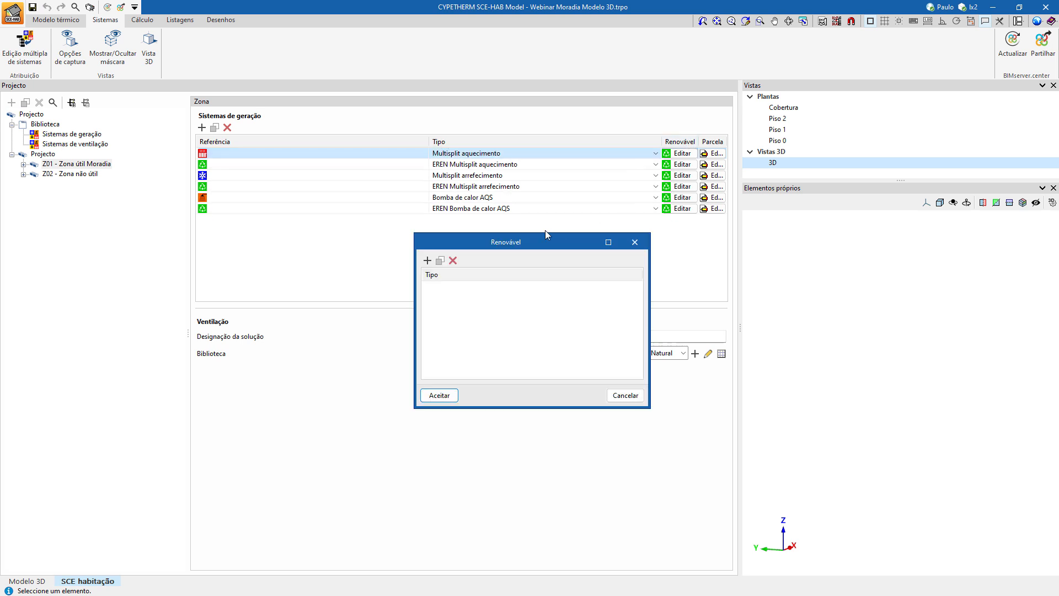
pyautogui.click(429, 261)
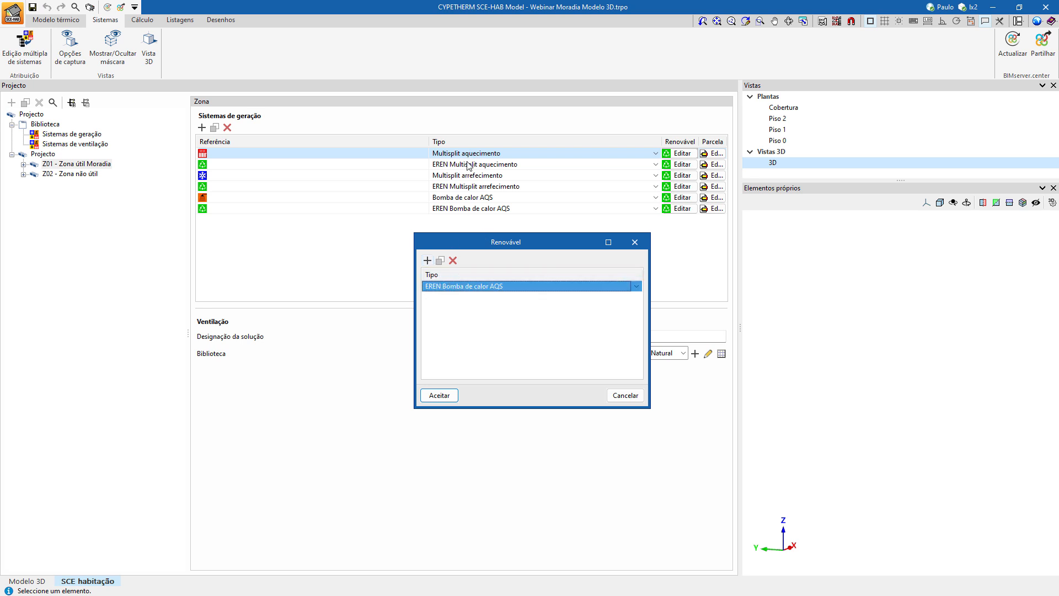
pyautogui.click(478, 287)
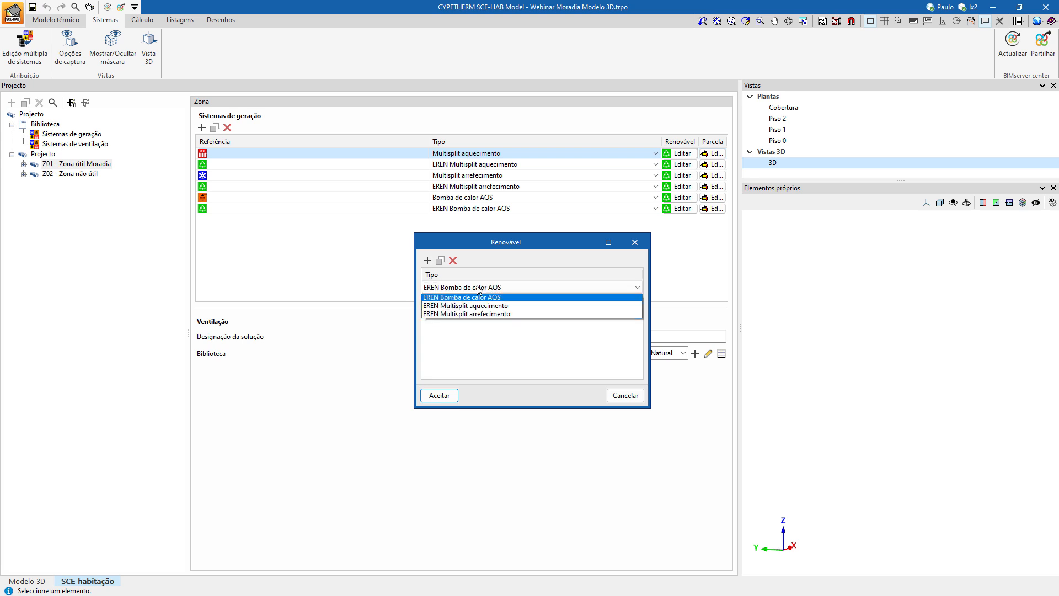
pyautogui.click(447, 305)
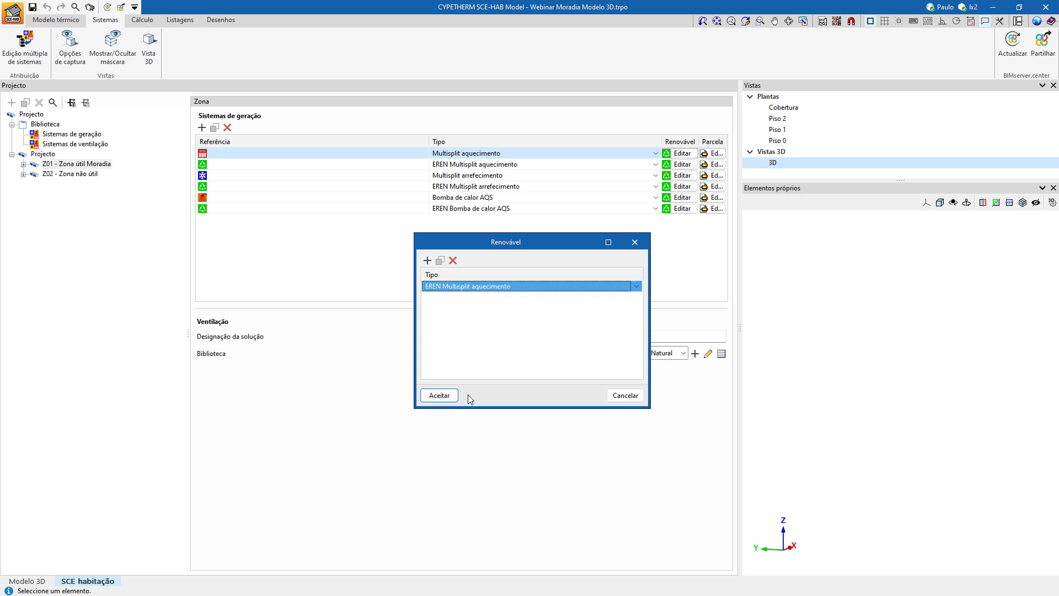
pyautogui.click(447, 395)
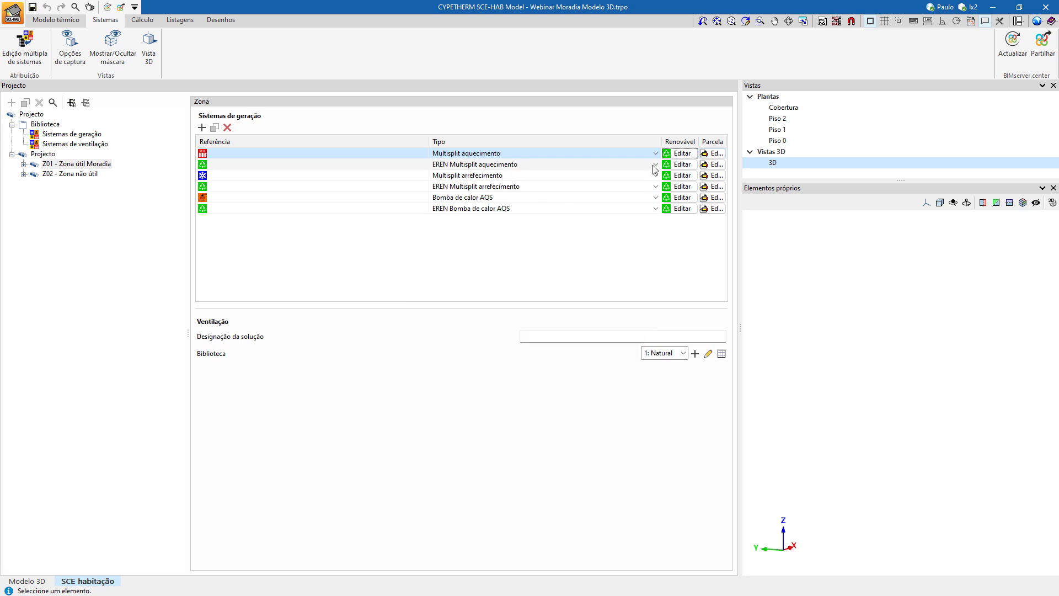
# Link the renewable system EREN Multisplit arrefecimento to the zone's Multisplit arrefecimento system.
pyautogui.click(488, 165)
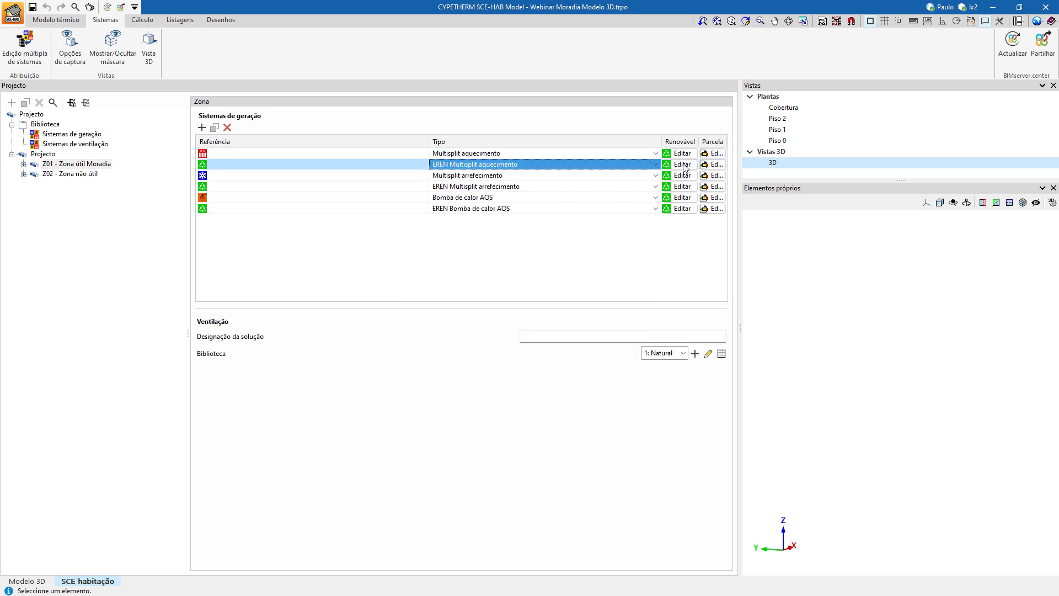
pyautogui.click(650, 177)
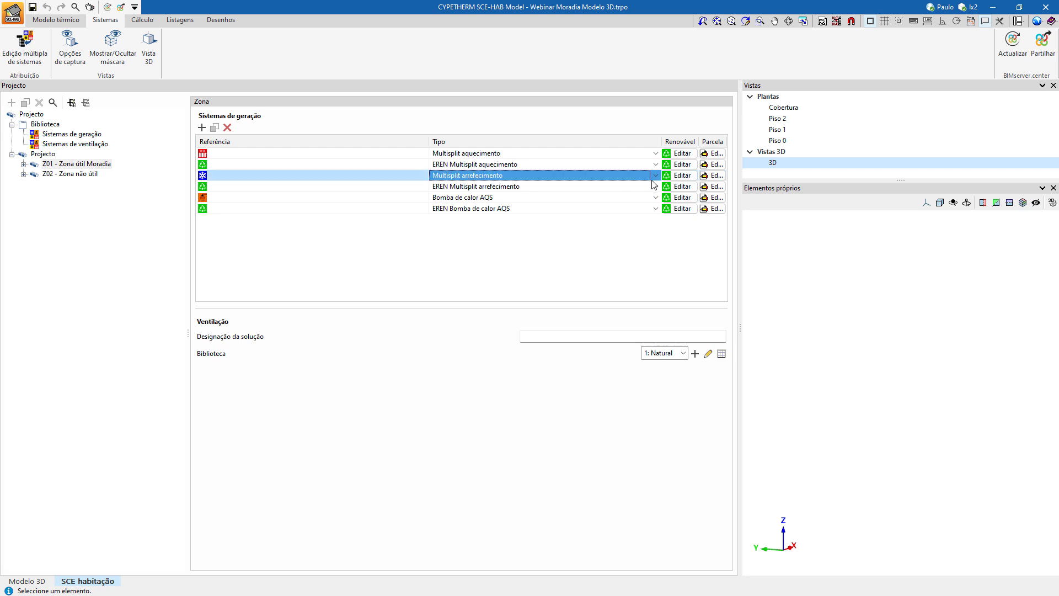
pyautogui.click(674, 176)
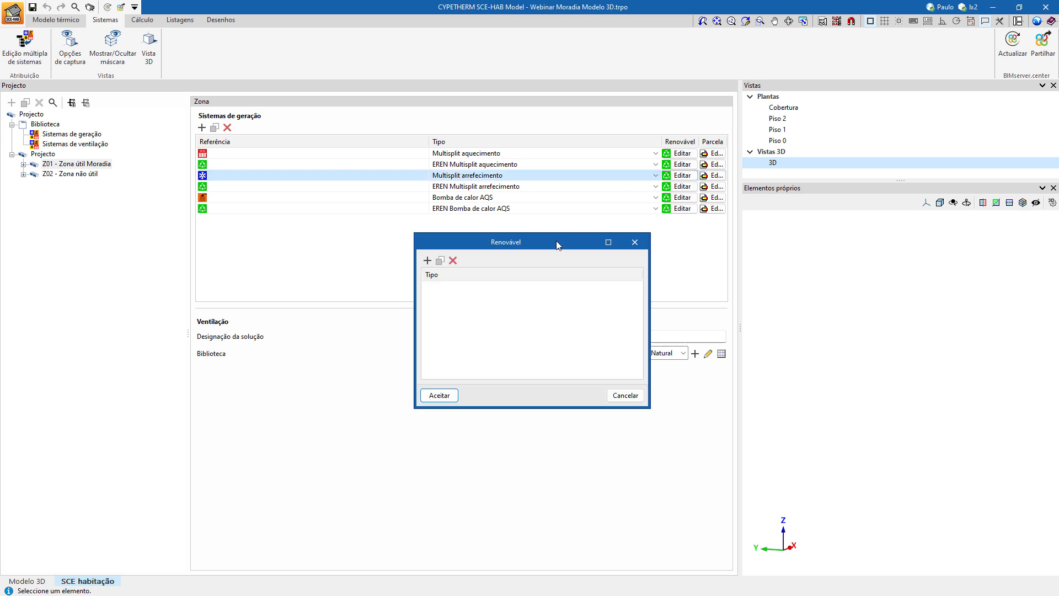
pyautogui.click(427, 260)
pyautogui.click(452, 287)
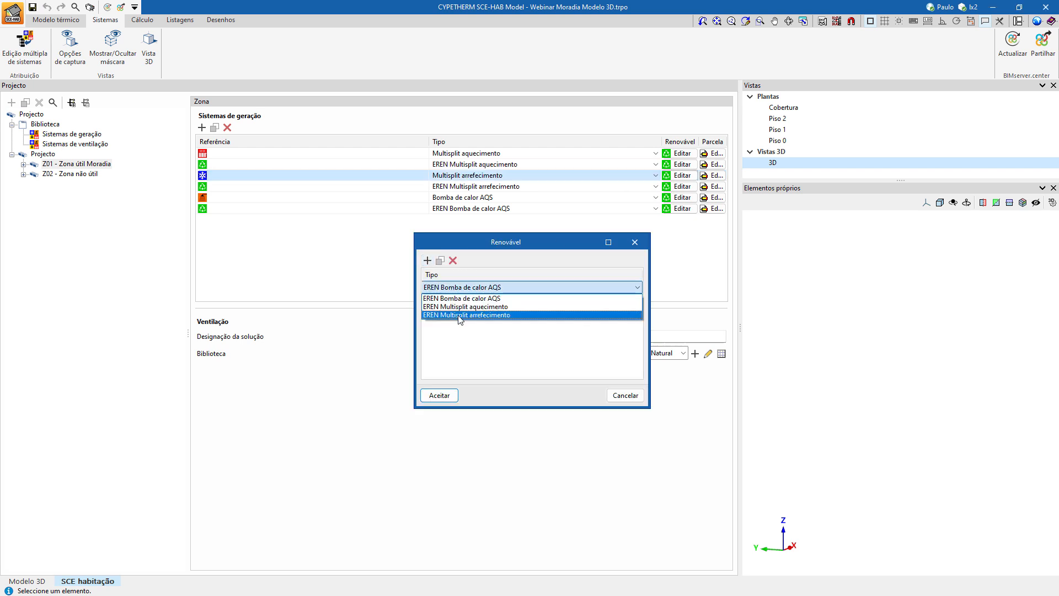
pyautogui.click(458, 315)
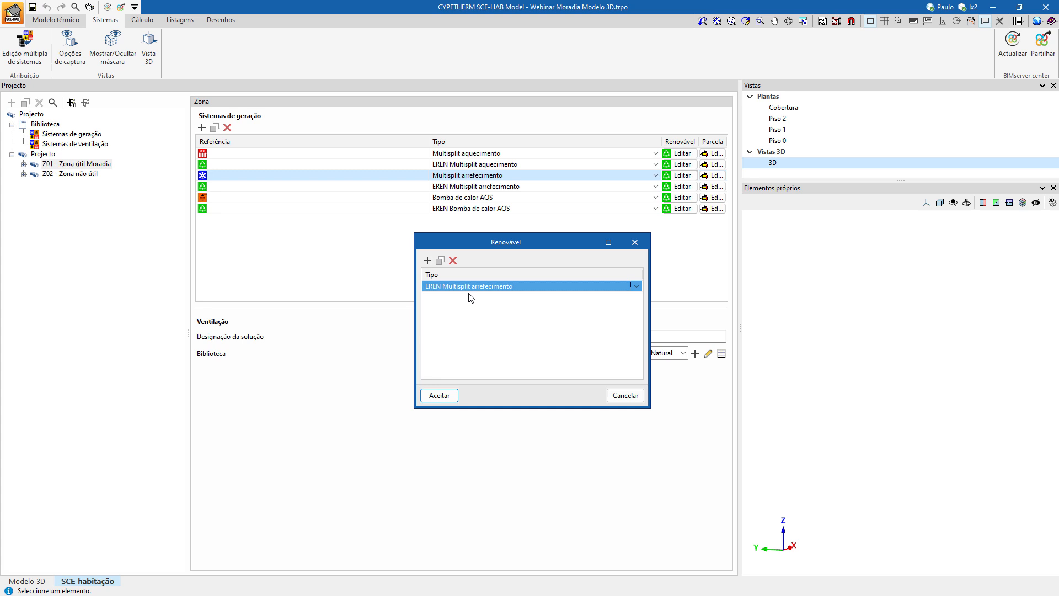
pyautogui.click(451, 394)
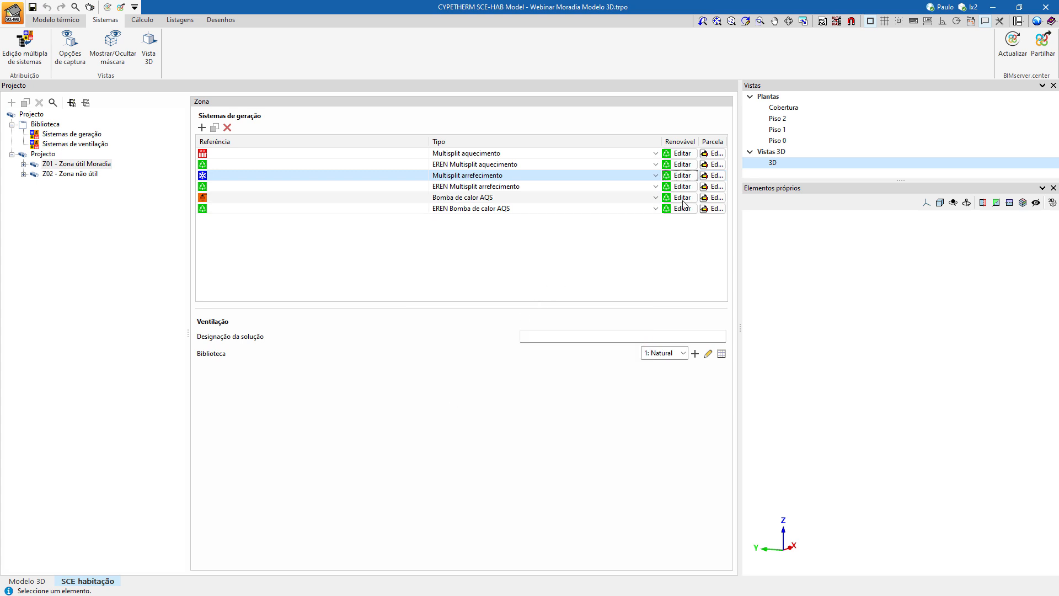
# Link the renewable system EREN Bomba de calor AQS to the zone's Bomba de calor AQS system.
pyautogui.click(643, 197)
pyautogui.click(677, 198)
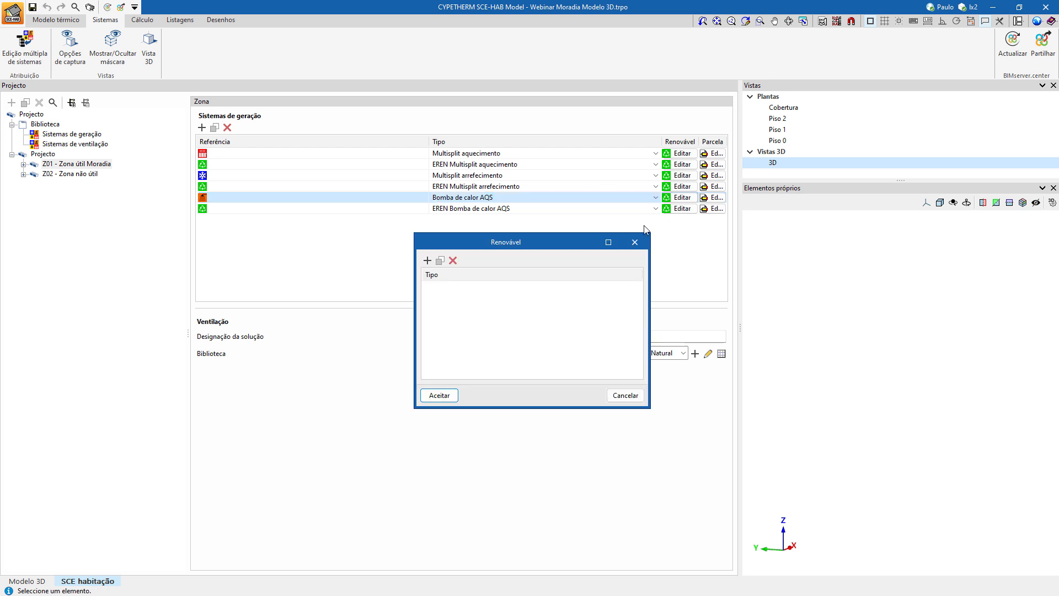
pyautogui.click(427, 261)
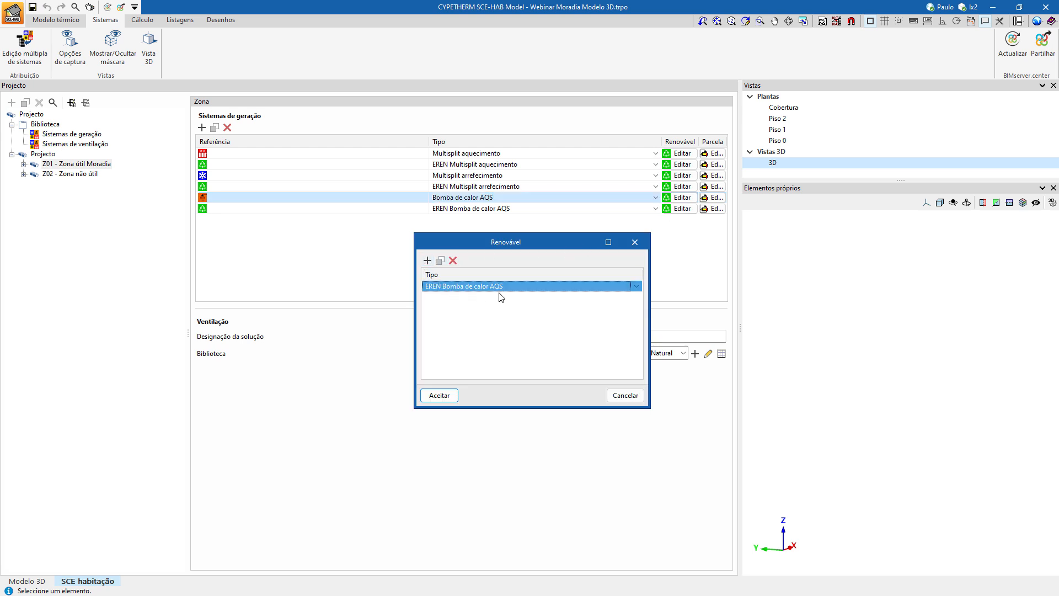
pyautogui.click(439, 396)
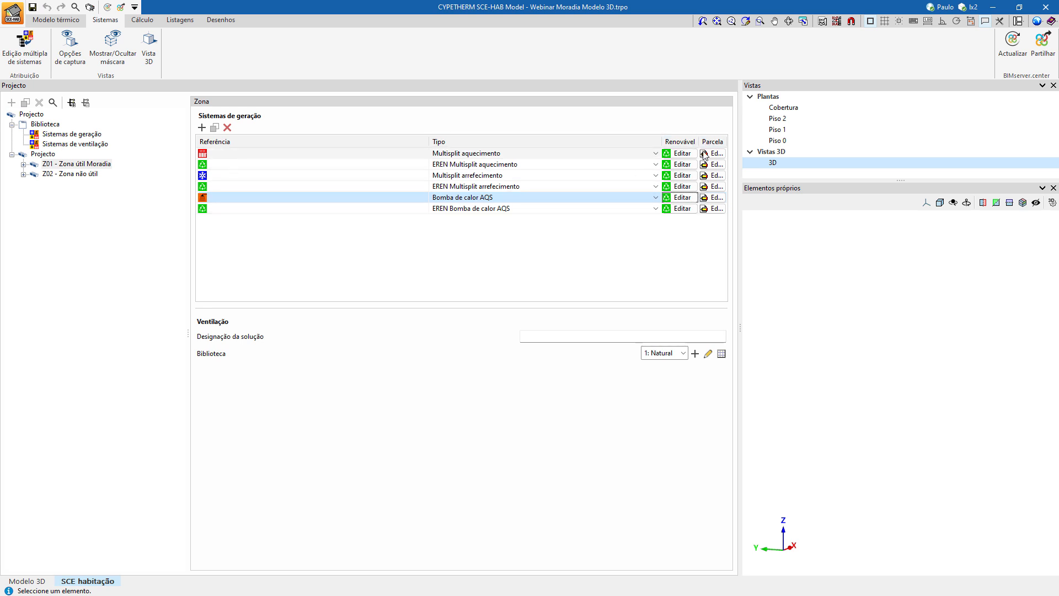
# Force the Parcela value at 1.00 for the zone's Multisplit aquecimento system, consulting the help on heat pump and biomass Eren.
pyautogui.click(643, 153)
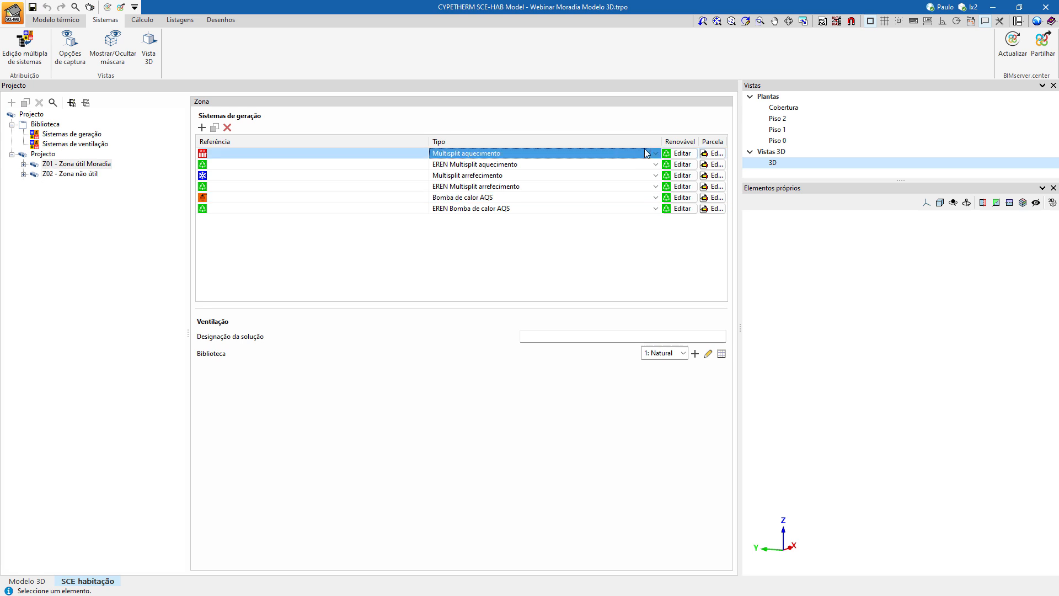
pyautogui.click(709, 157)
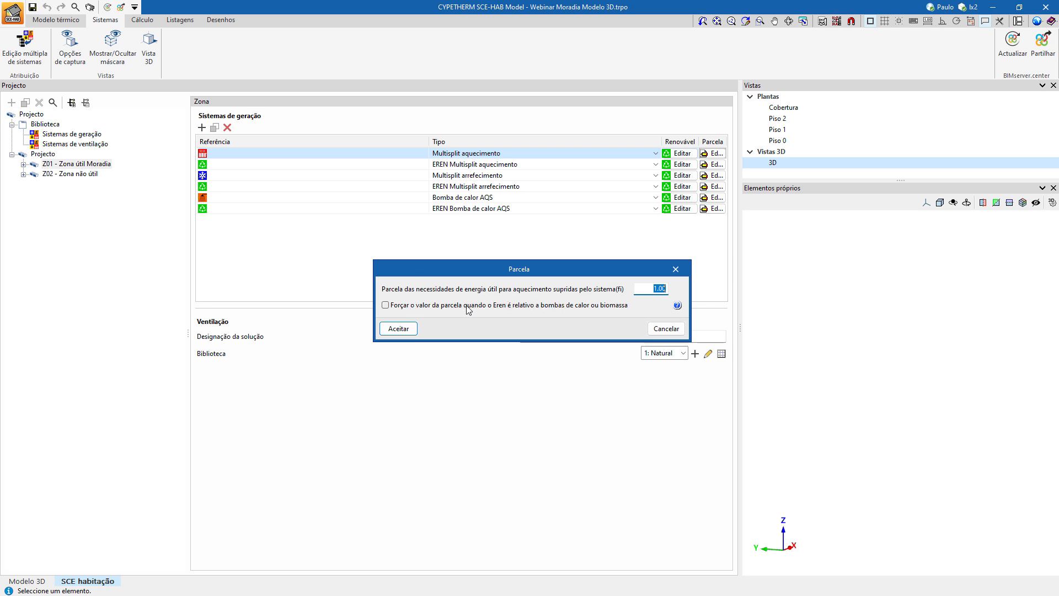
pyautogui.click(385, 305)
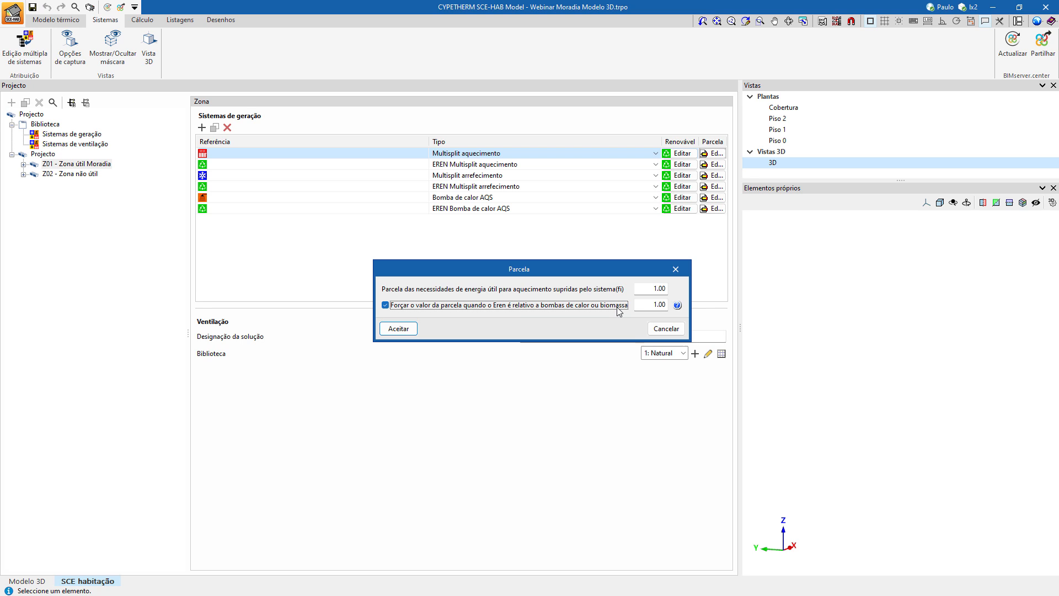
pyautogui.click(677, 305)
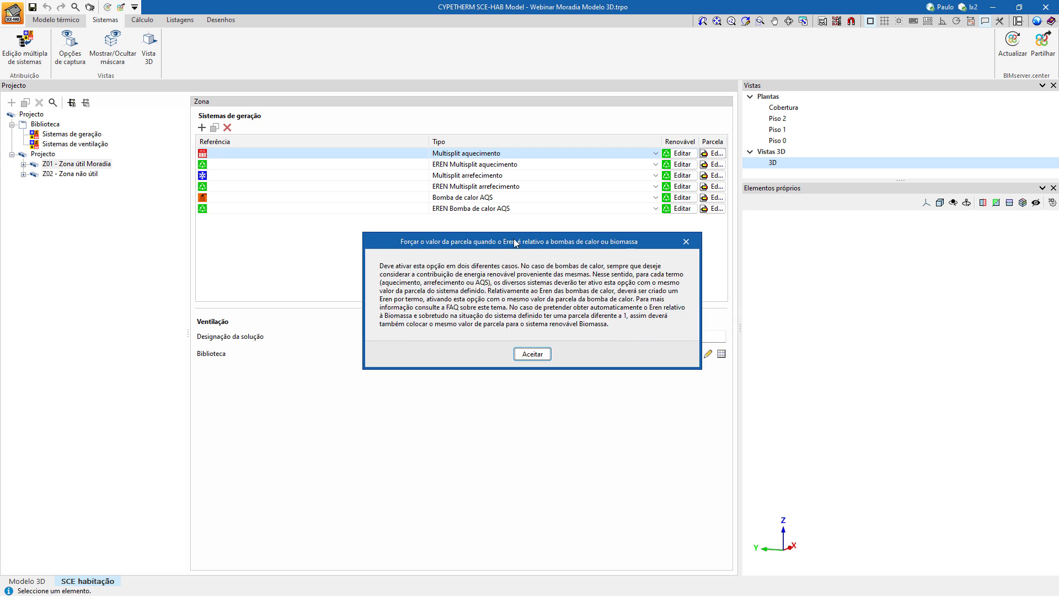
pyautogui.moveTo(514, 243); pyautogui.dragTo(445, 324)
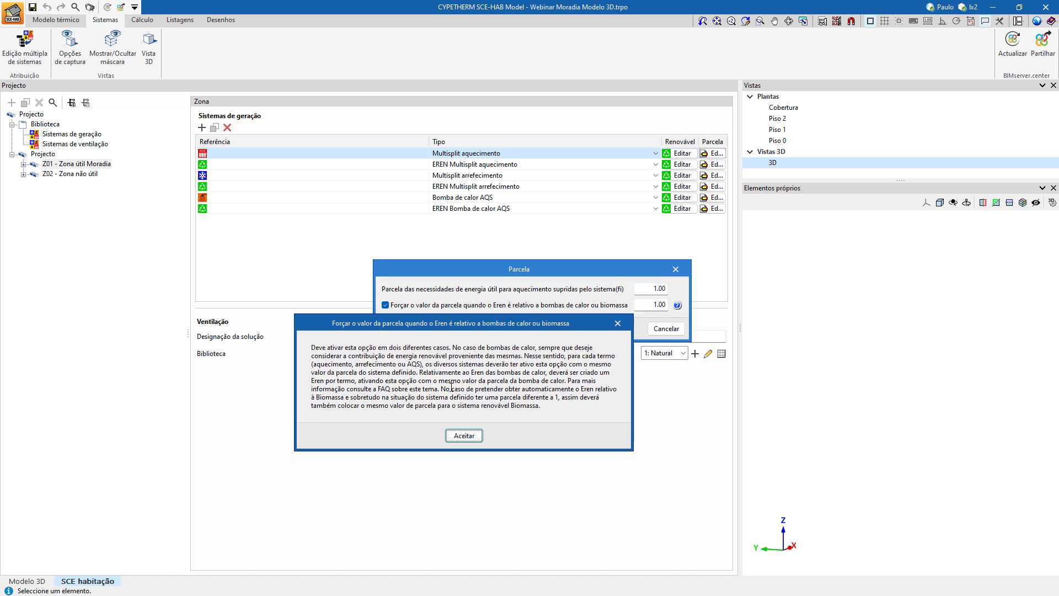
pyautogui.moveTo(420, 372); pyautogui.dragTo(569, 381)
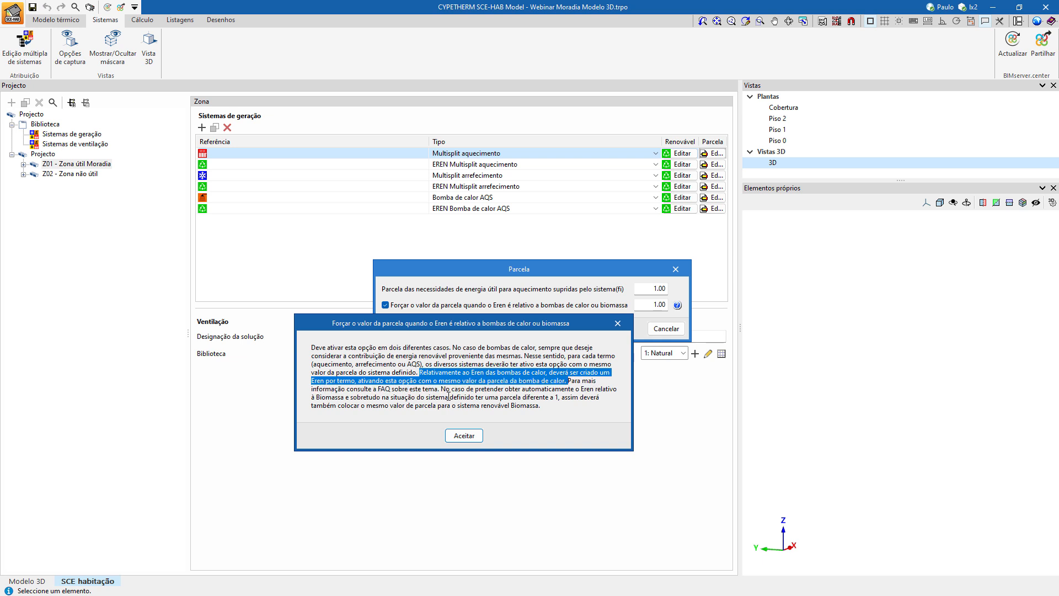
pyautogui.moveTo(445, 391); pyautogui.dragTo(560, 400)
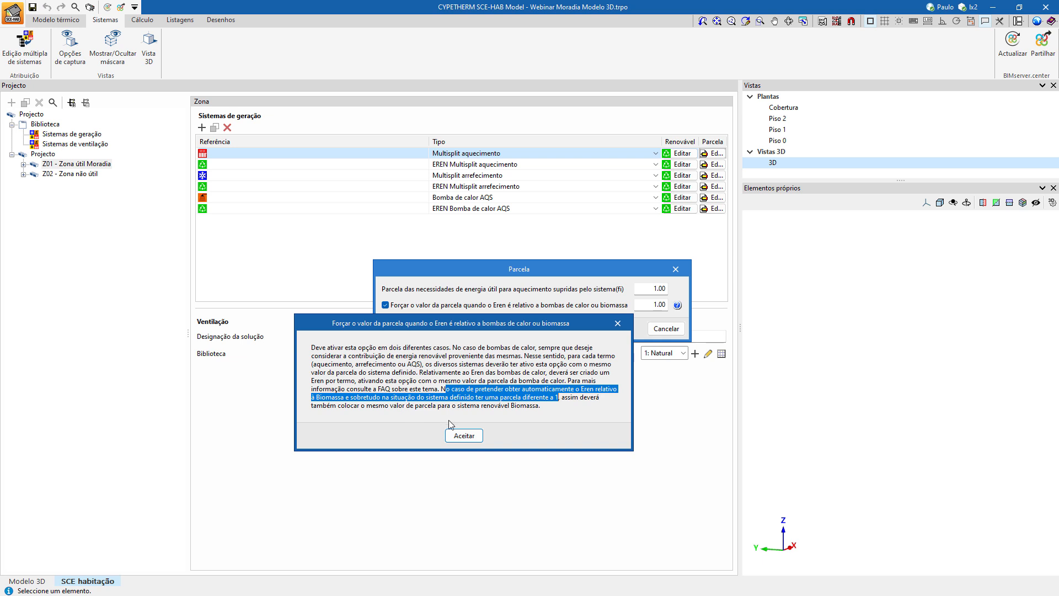
pyautogui.click(464, 435)
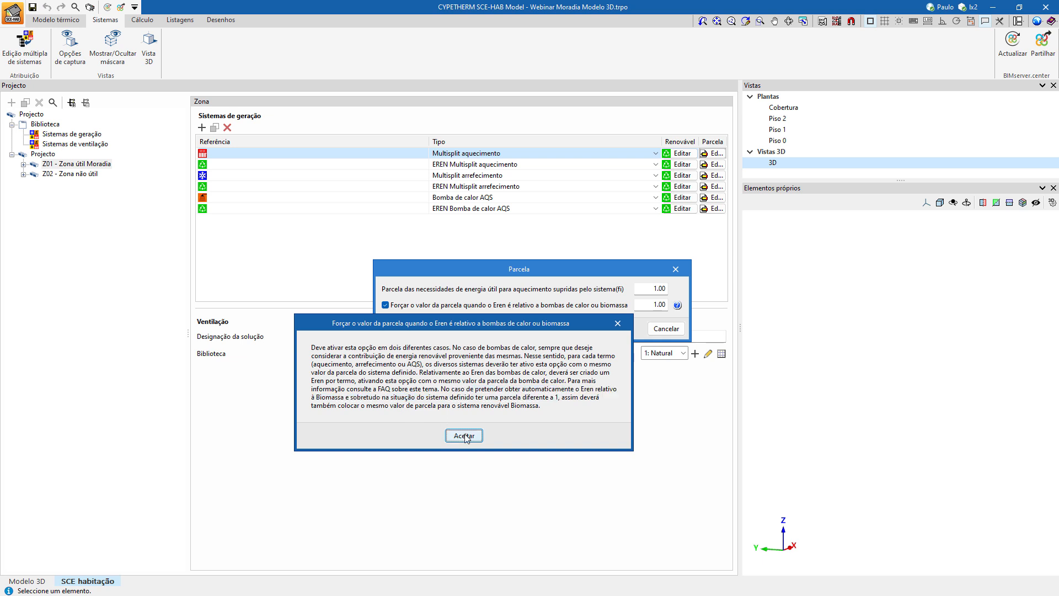
pyautogui.click(647, 304)
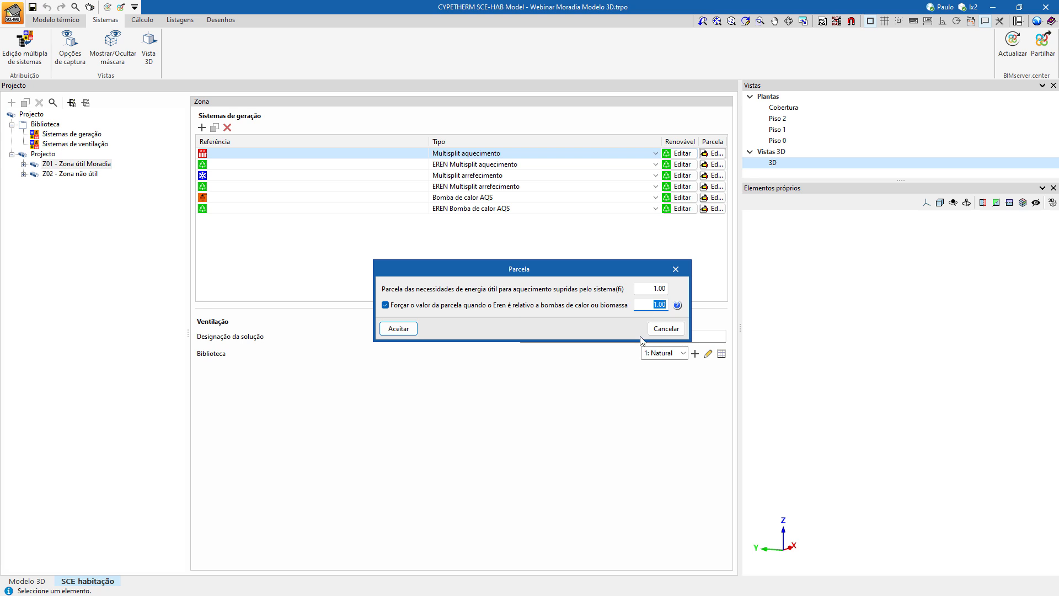
pyautogui.click(416, 330)
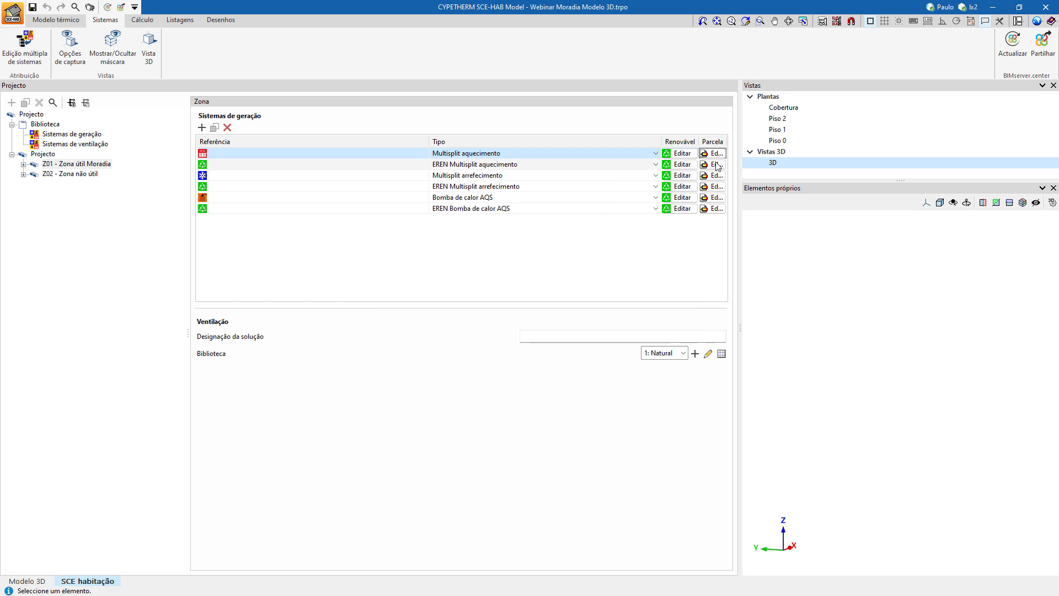
# Force the Parcela value at 1.00 for the zone's EREN Multisplit aquecimento system.
pyautogui.click(579, 165)
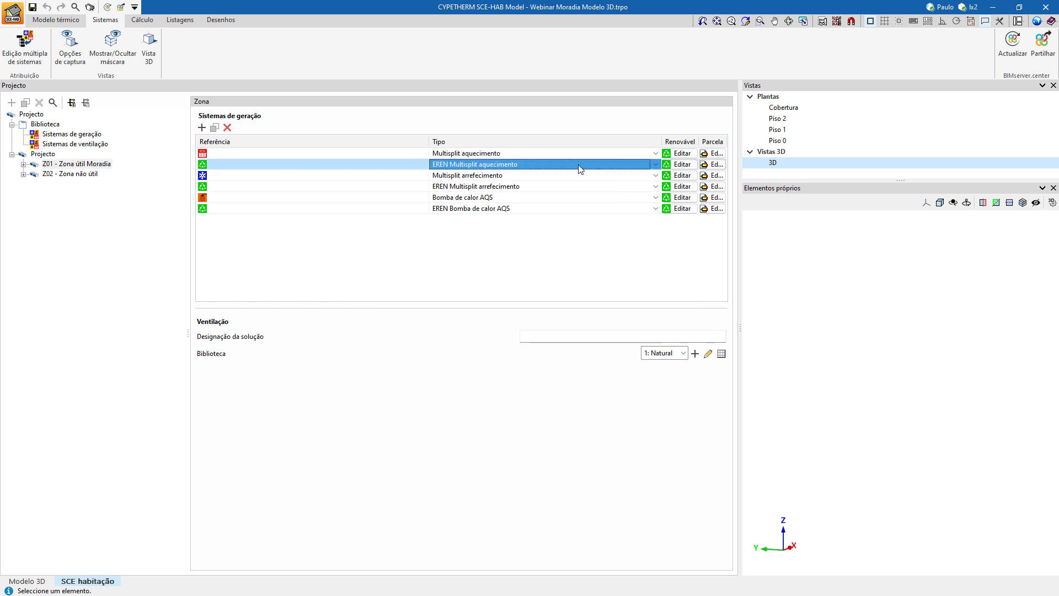
pyautogui.click(715, 165)
pyautogui.click(438, 301)
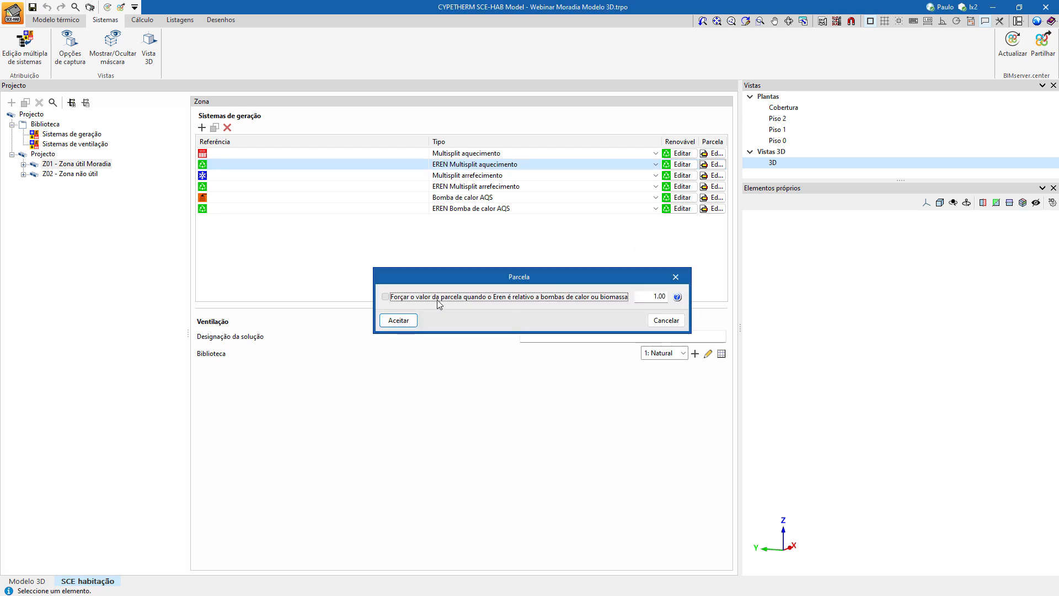
pyautogui.click(653, 296)
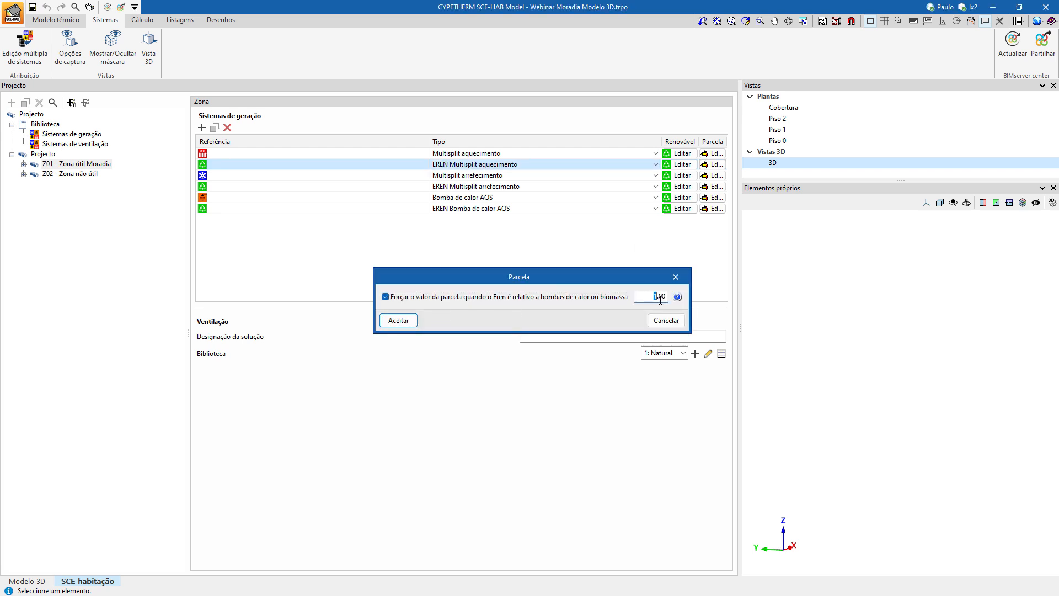
pyautogui.click(398, 321)
# Force the Parcela value at 1.00 for the zone's Multisplit arrefecimento system.
pyautogui.click(482, 177)
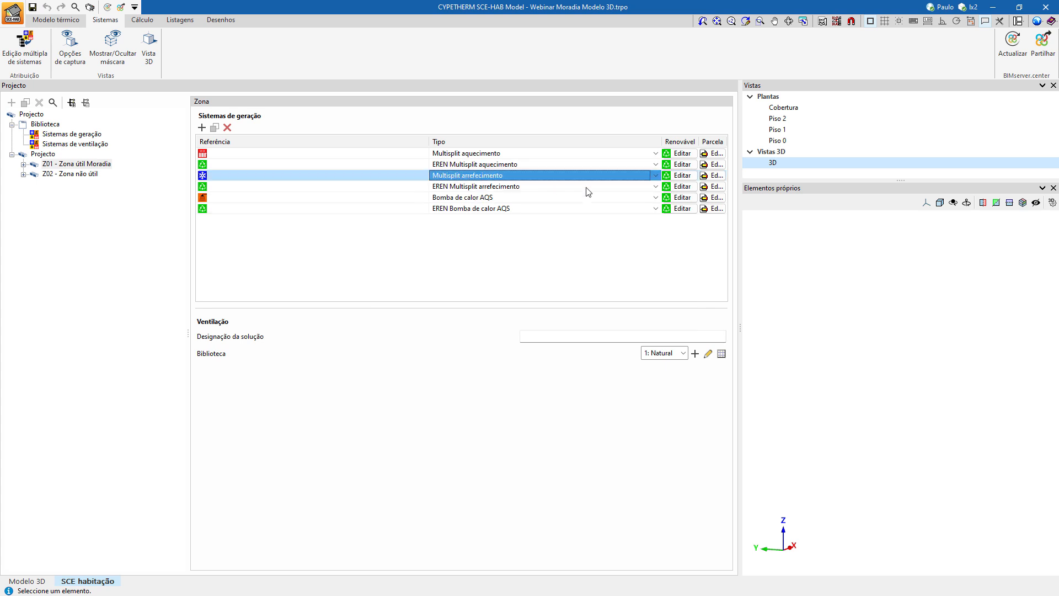
pyautogui.click(715, 175)
pyautogui.click(511, 306)
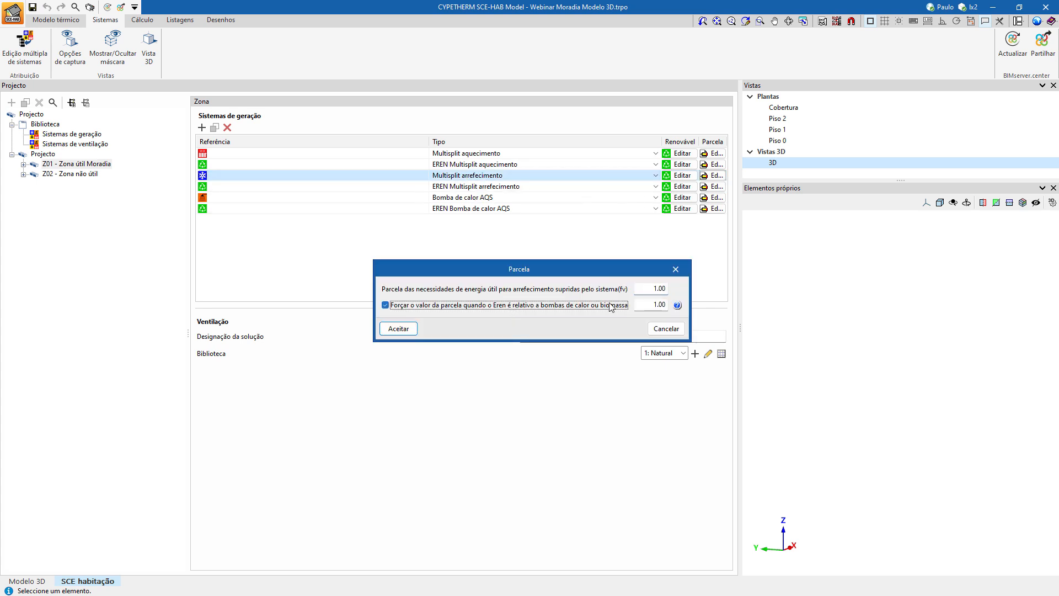
pyautogui.click(400, 330)
# Force the Parcela value at 1.00 for the zone's EREN Multisplit arrefecimento system.
pyautogui.click(516, 188)
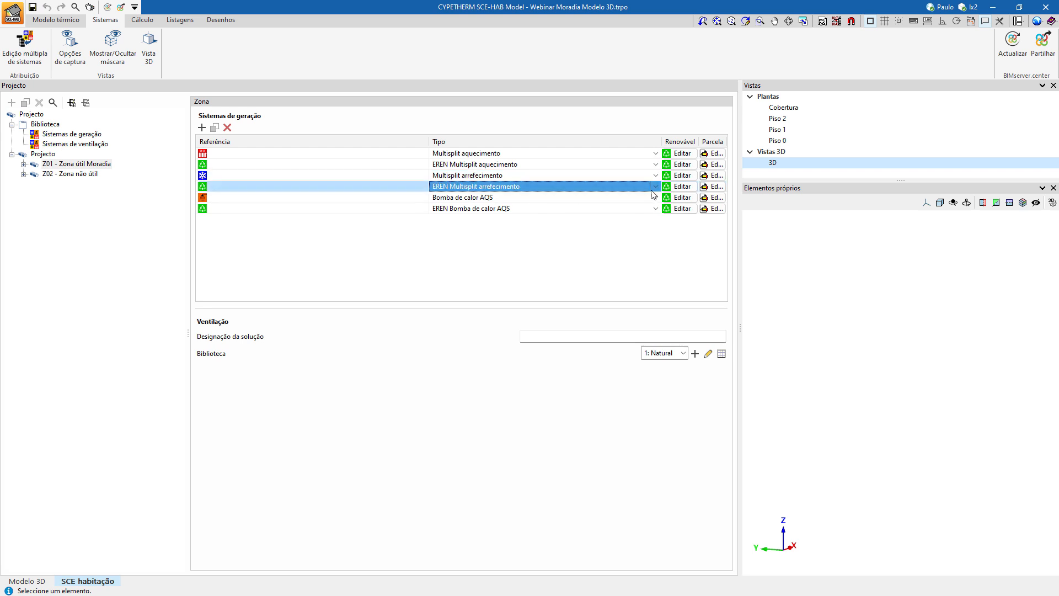
pyautogui.click(715, 187)
pyautogui.click(511, 298)
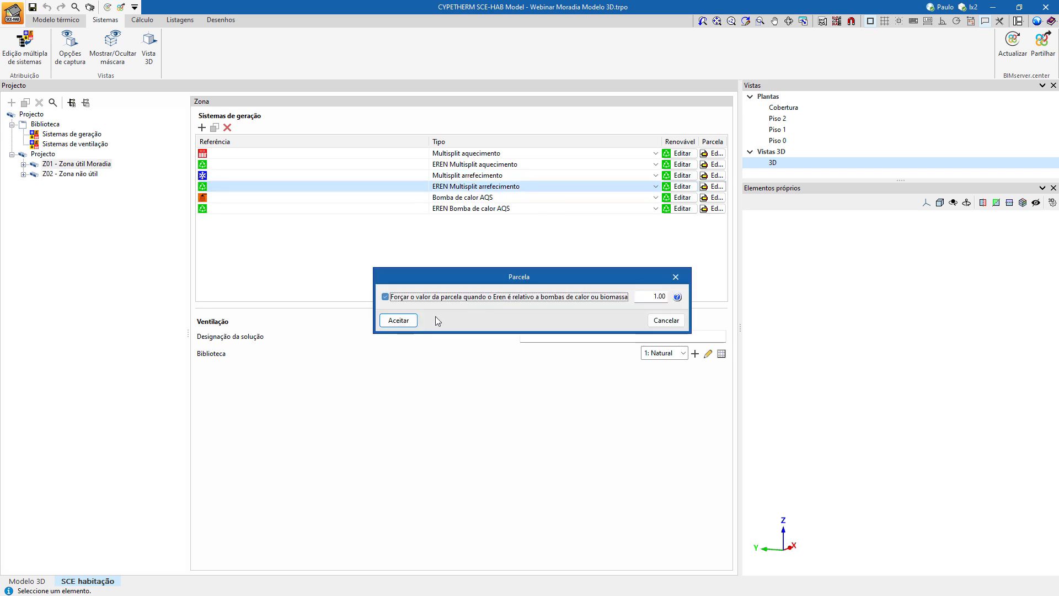
pyautogui.click(398, 320)
# Force the Parcela value at 1.00 for the zone's Bomba de calor AQS system.
pyautogui.click(551, 197)
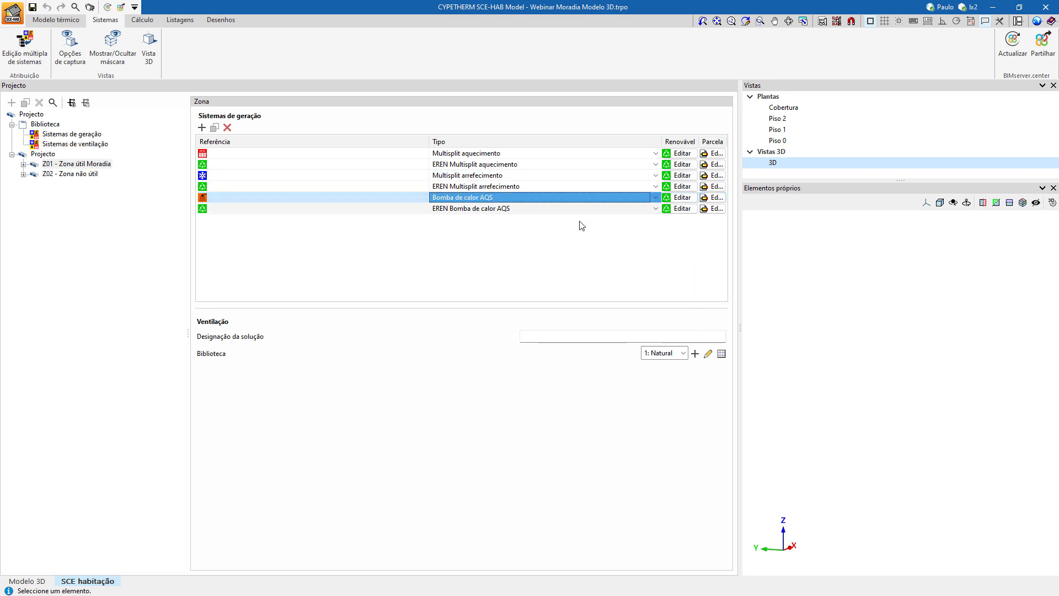
pyautogui.click(714, 198)
pyautogui.click(462, 306)
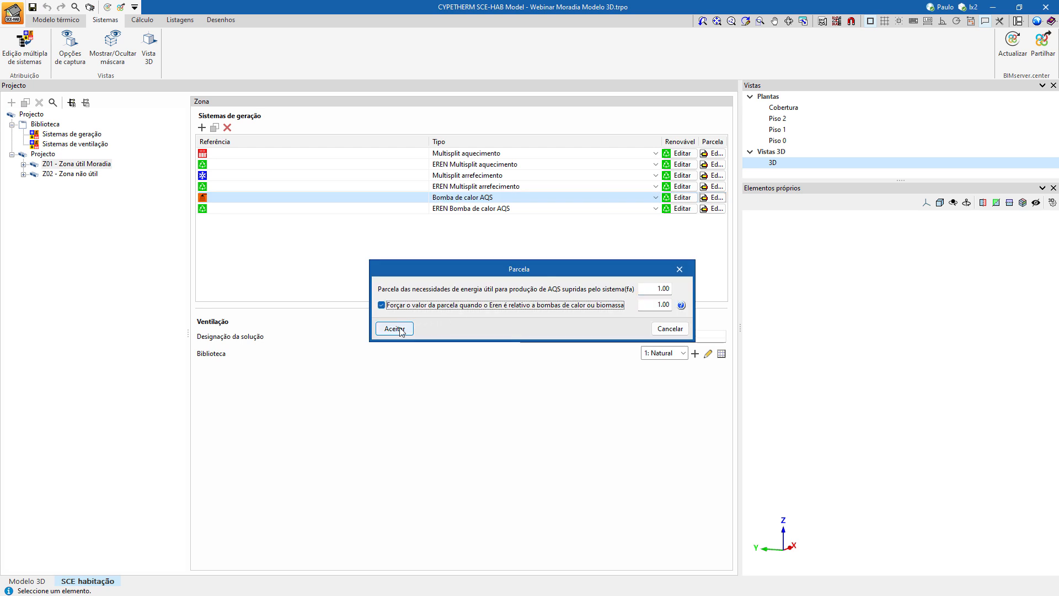
pyautogui.click(394, 328)
# Enable forcing of the Parcela value for the zone's EREN Bomba de calor AQS system.
pyautogui.click(517, 208)
pyautogui.click(713, 210)
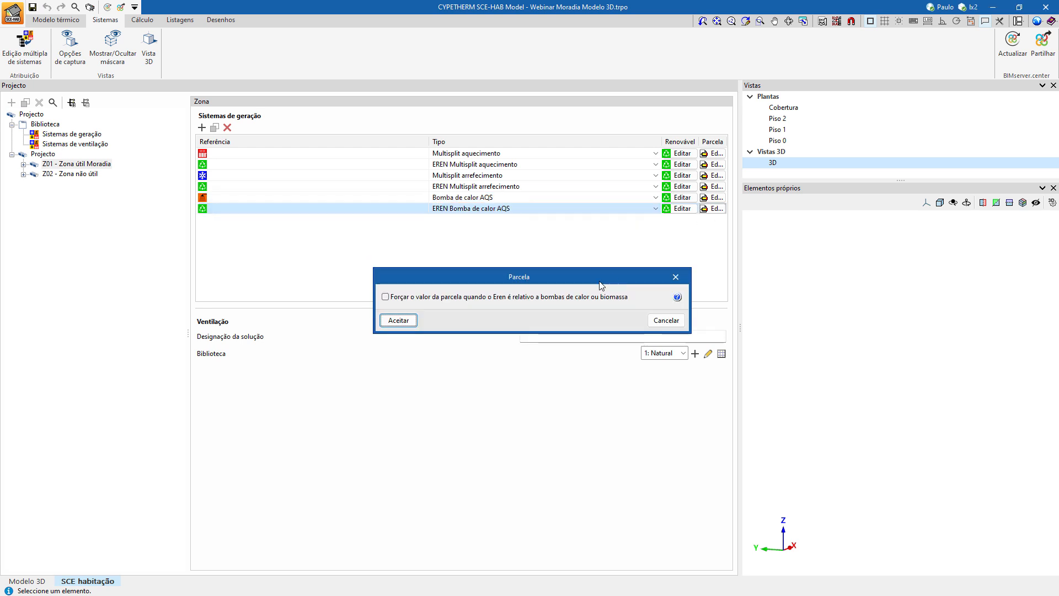
pyautogui.click(460, 300)
pyautogui.click(399, 321)
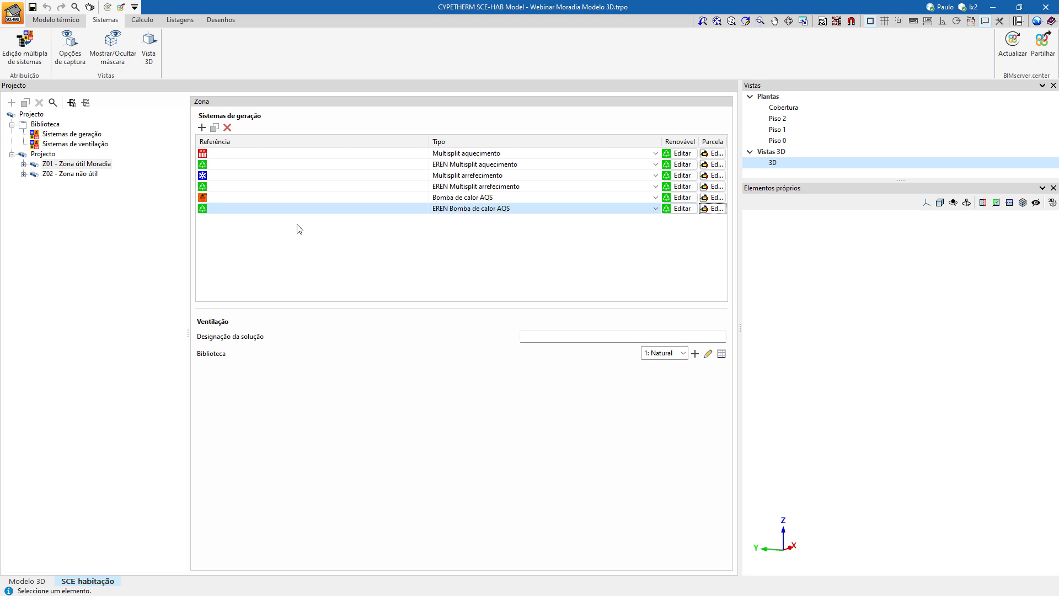
# Calculate the house project and inspect the incident marked on the upper-floor window in the 3D view.
pyautogui.click(142, 20)
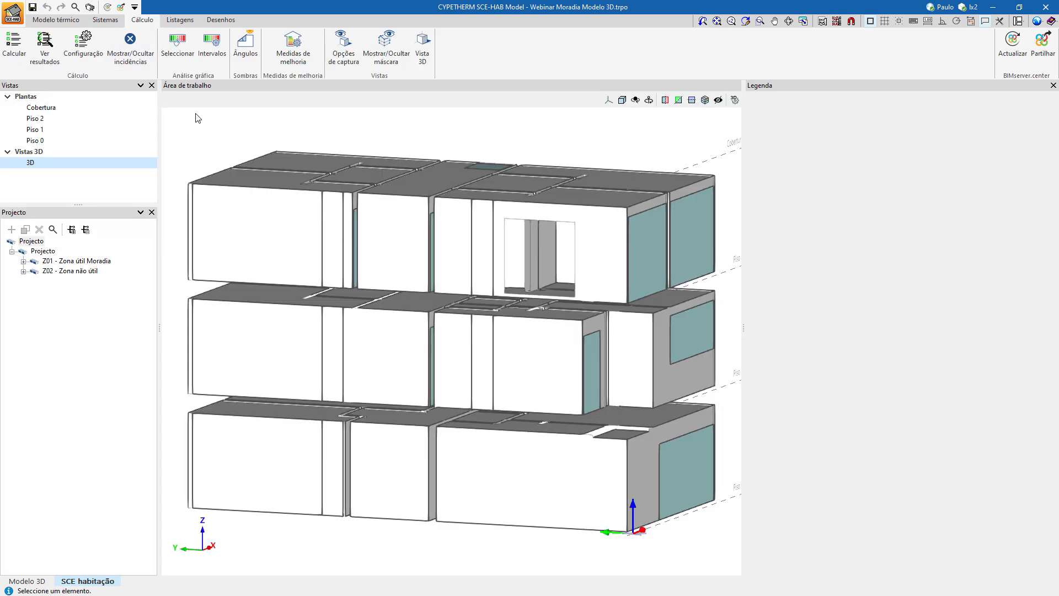
pyautogui.click(14, 43)
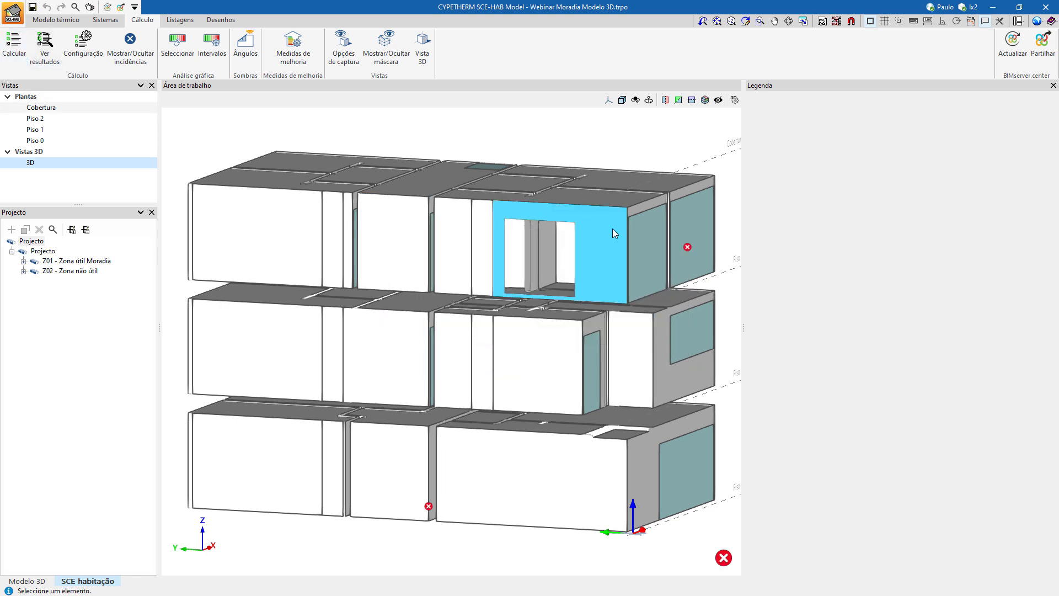
pyautogui.moveTo(687, 249)
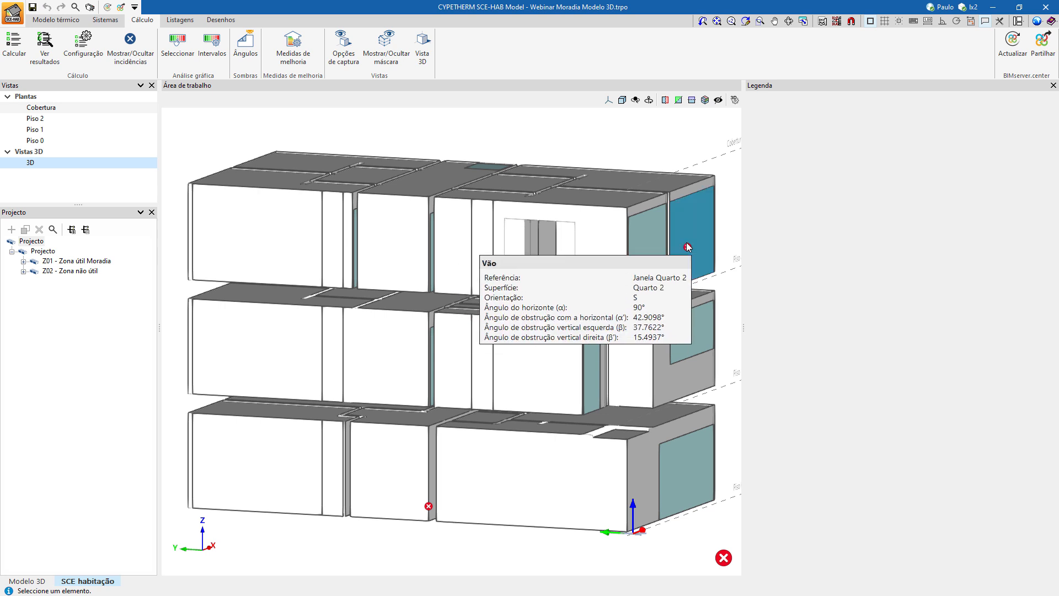
# Examine the calculation incidents marked on the floor plans Piso 0, Piso 1 and Piso 2.
pyautogui.click(64, 141)
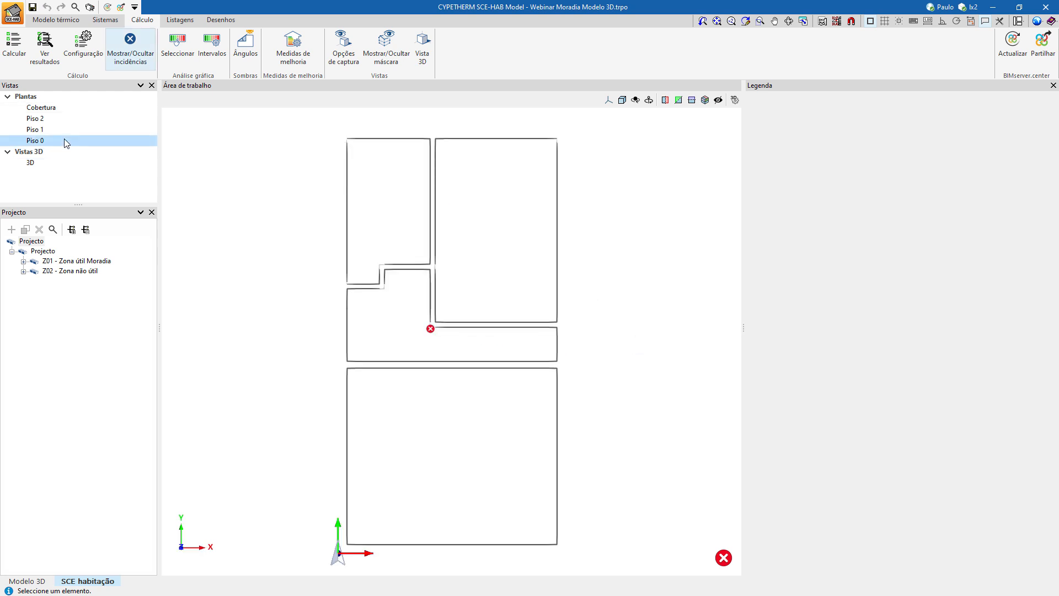
pyautogui.moveTo(430, 329)
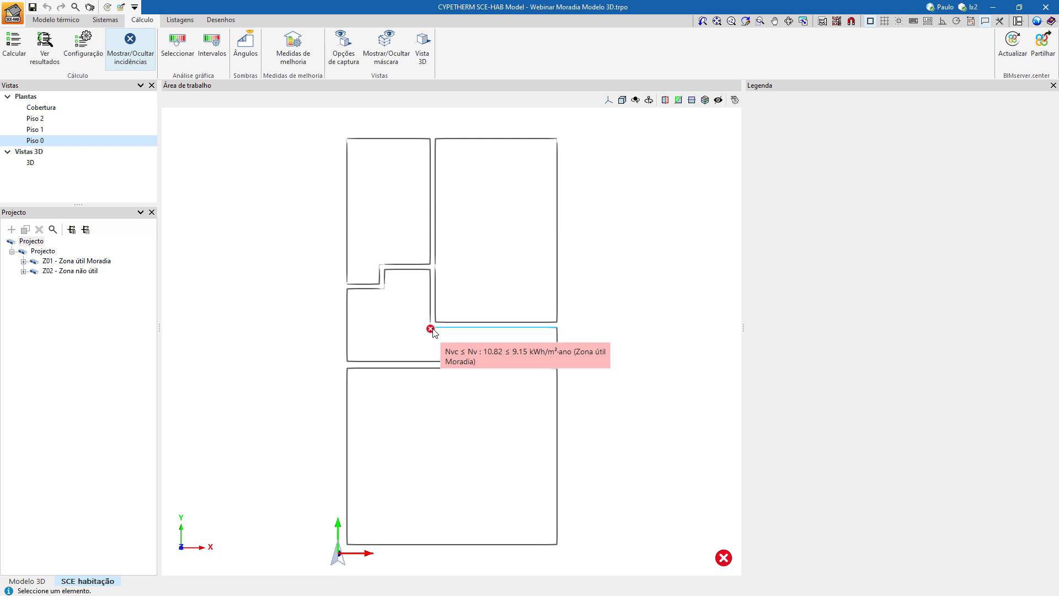
pyautogui.click(51, 128)
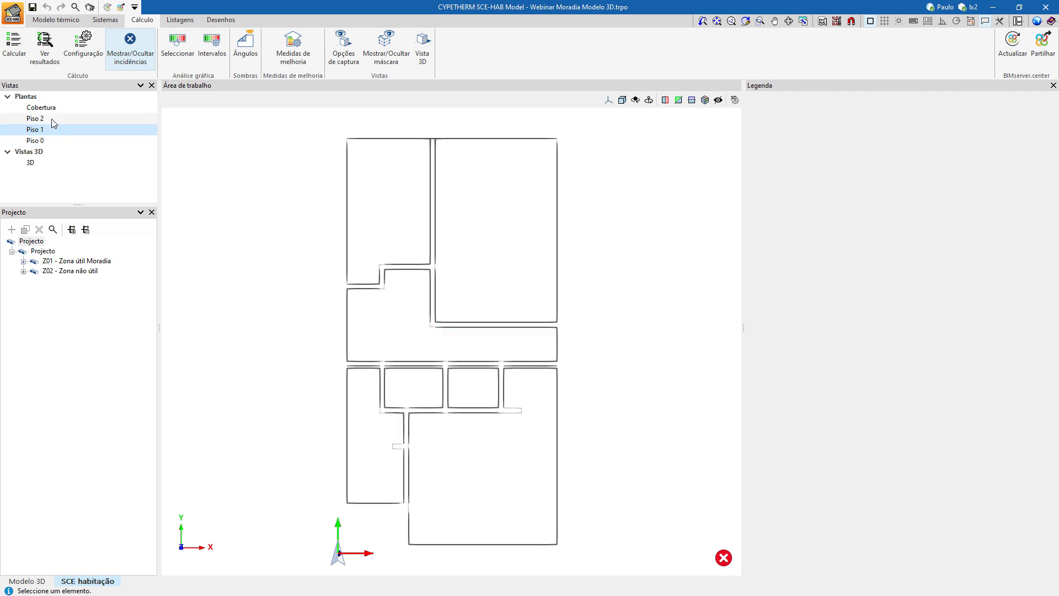
pyautogui.click(51, 118)
pyautogui.moveTo(493, 546)
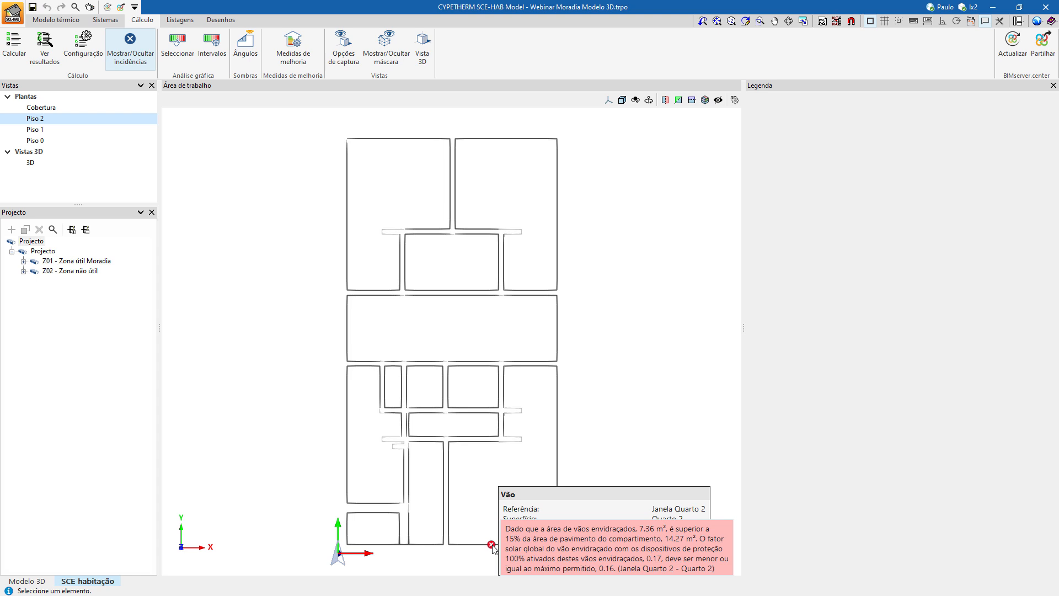
# Open Janela Sala de Jogos from the thermal model's window library and enable its Acessórios section.
pyautogui.click(46, 21)
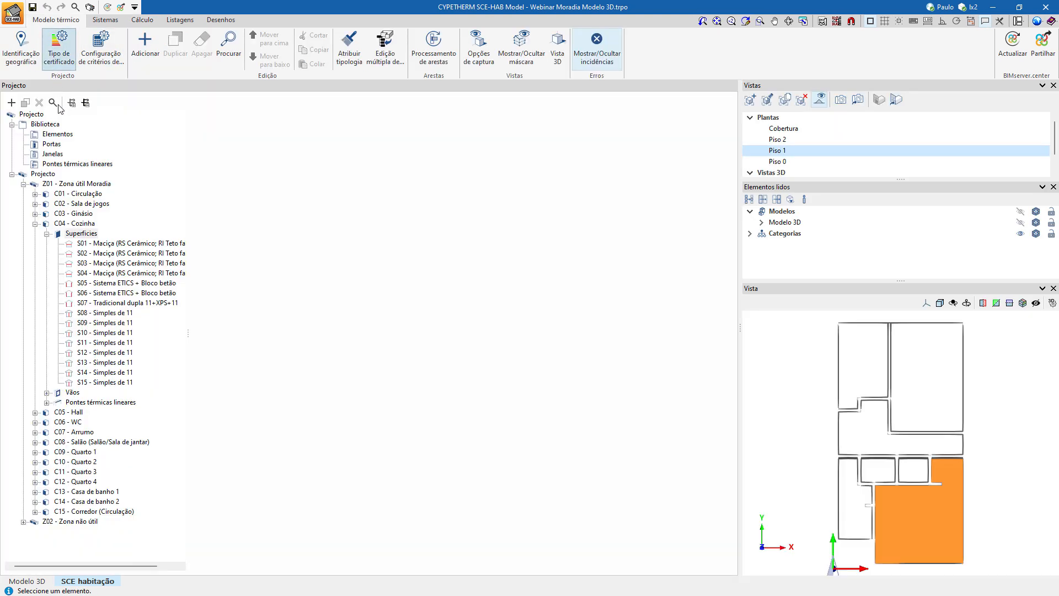
pyautogui.click(59, 155)
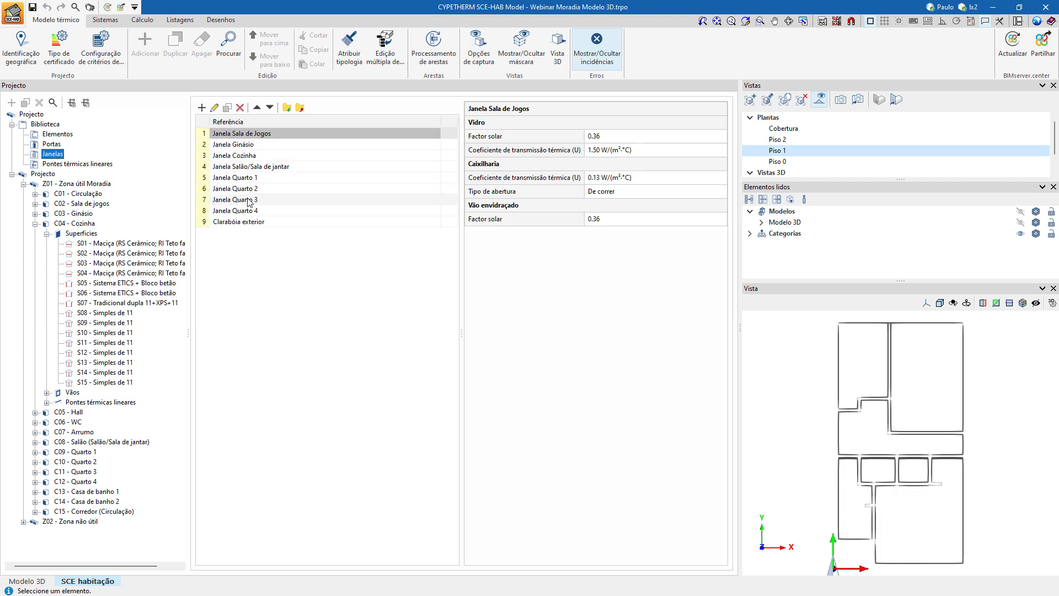
pyautogui.click(215, 108)
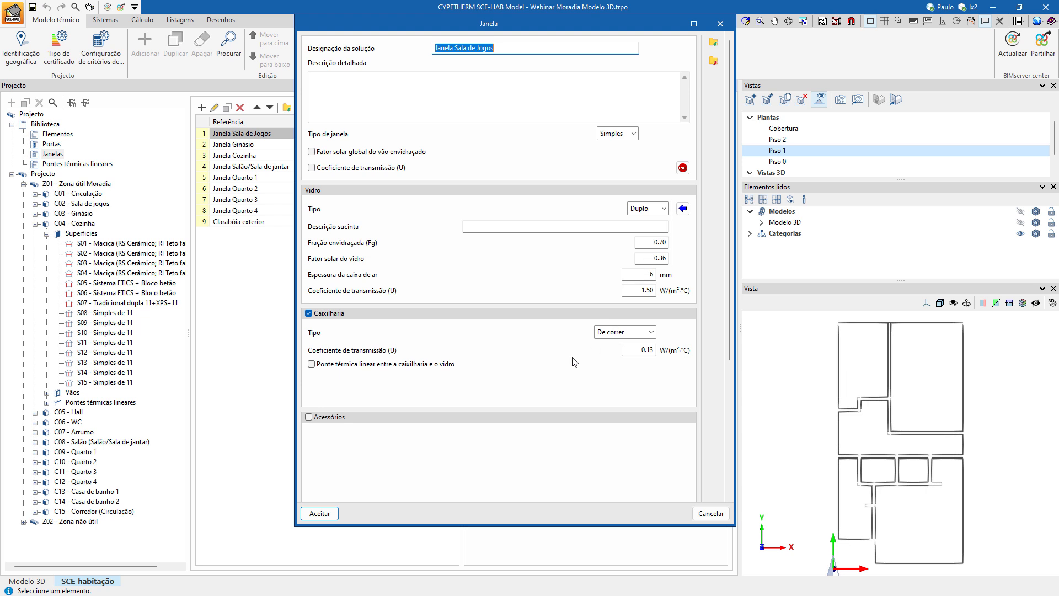
pyautogui.click(330, 418)
# Import the Persiana accessory into Janela Sala de Jogos with glass type Duplo, location Exterior and protection Persiana de réguas metálicas ou plásticas.
pyautogui.scroll(-2, 386, 401)
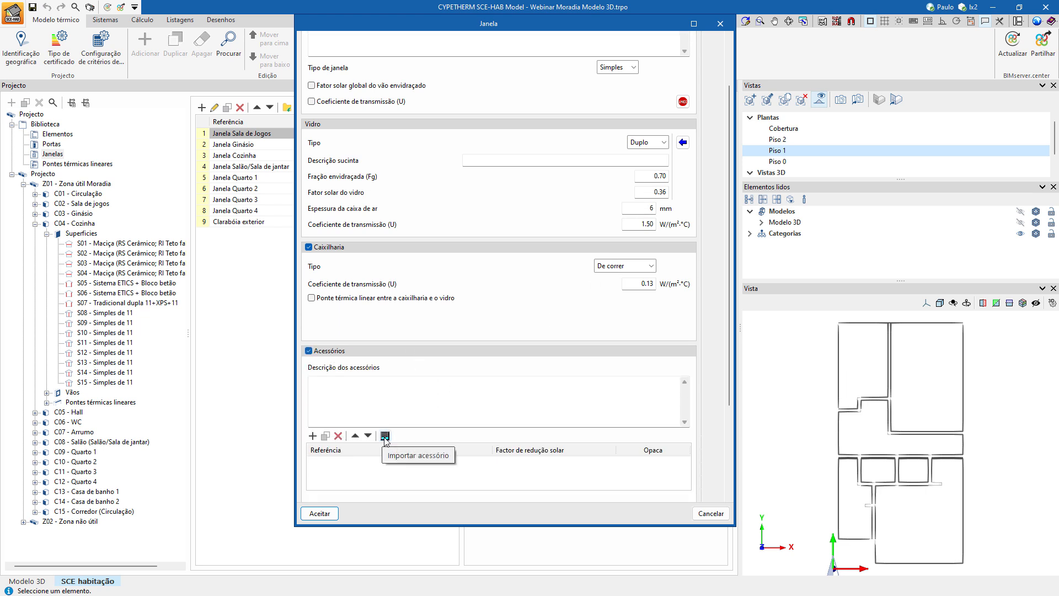
pyautogui.click(385, 436)
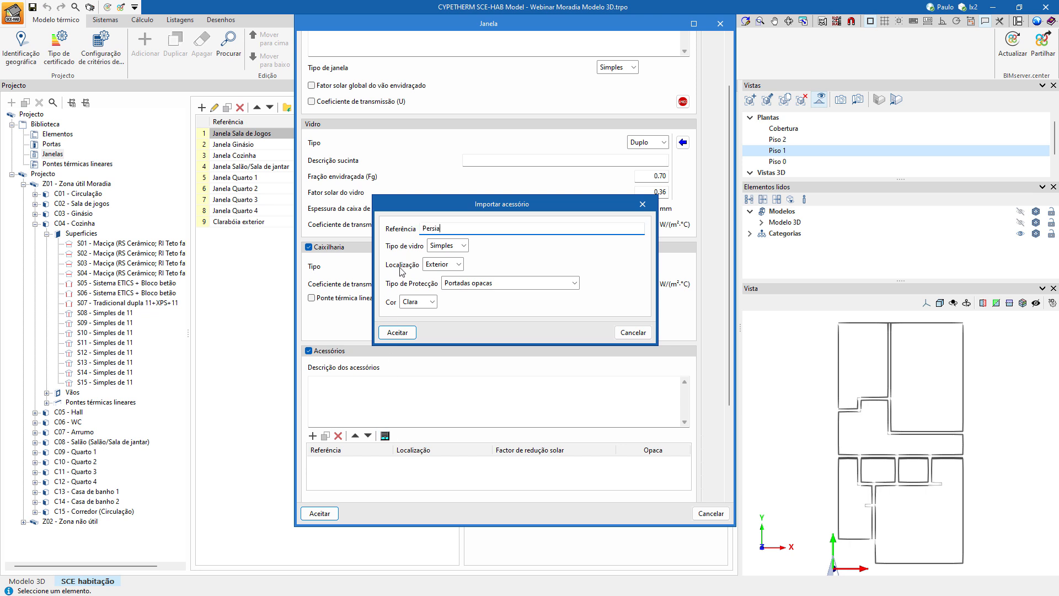
pyautogui.click(462, 246)
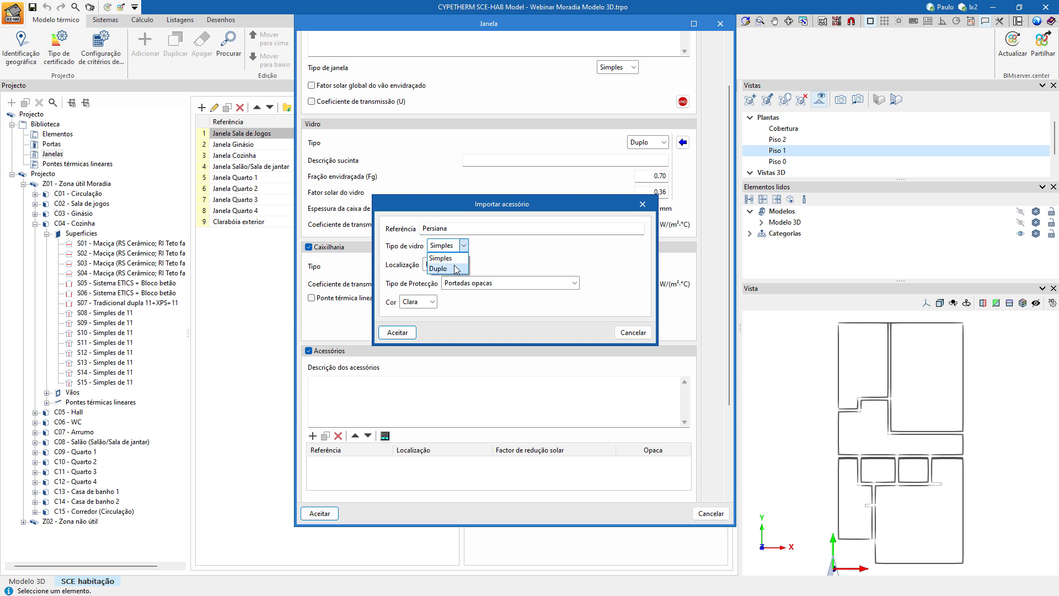
pyautogui.click(455, 269)
pyautogui.click(468, 265)
pyautogui.click(456, 274)
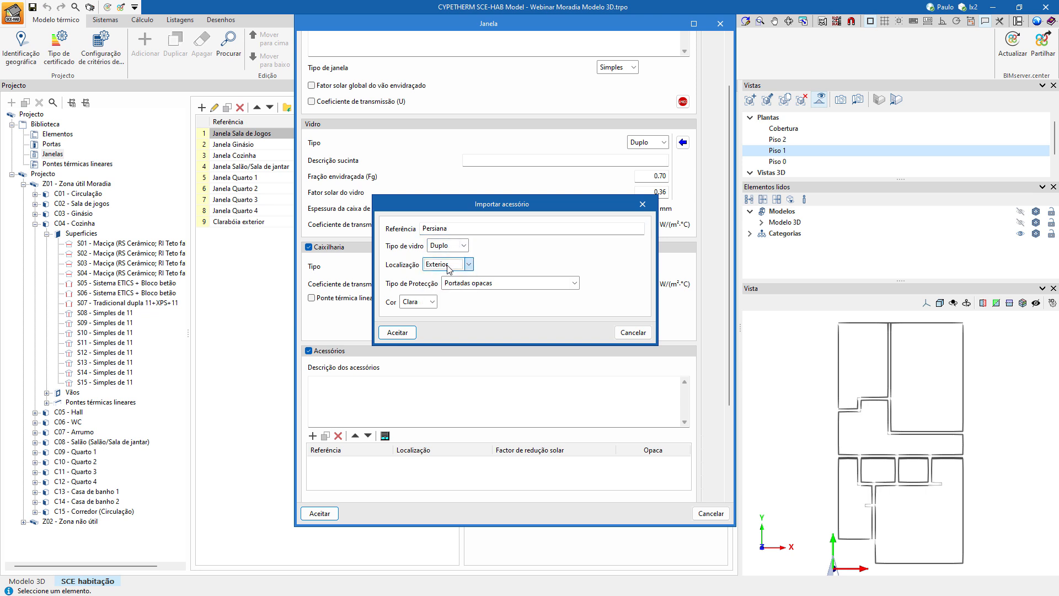
pyautogui.click(473, 287)
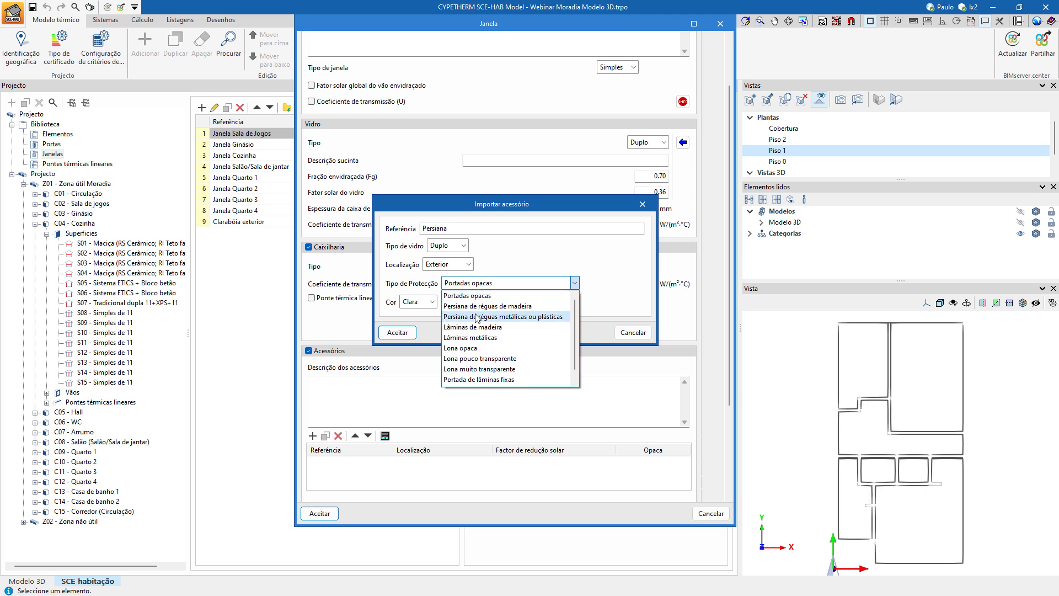
pyautogui.click(477, 317)
pyautogui.click(414, 332)
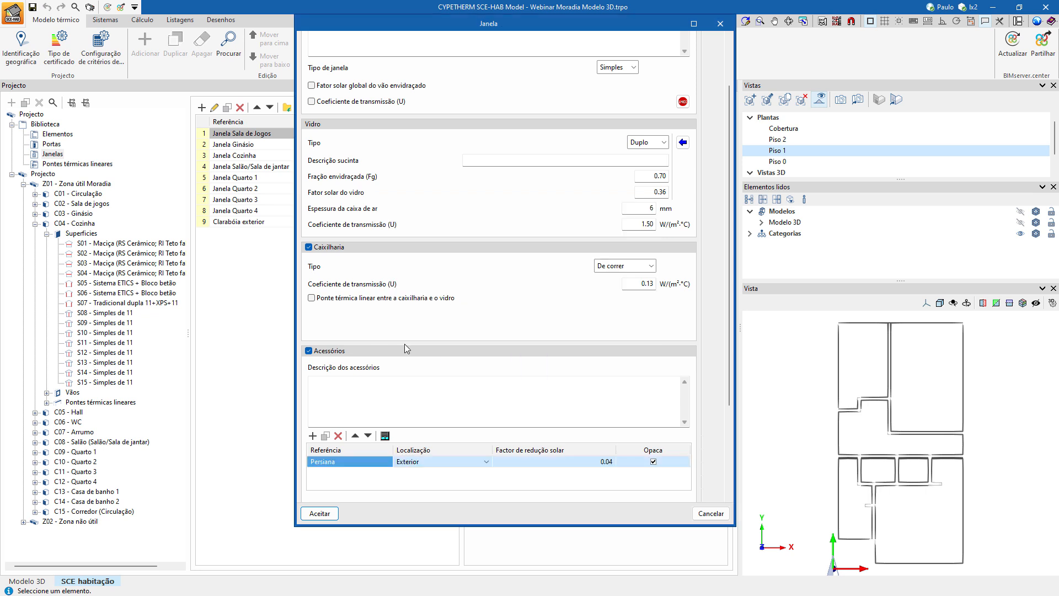
pyautogui.click(320, 514)
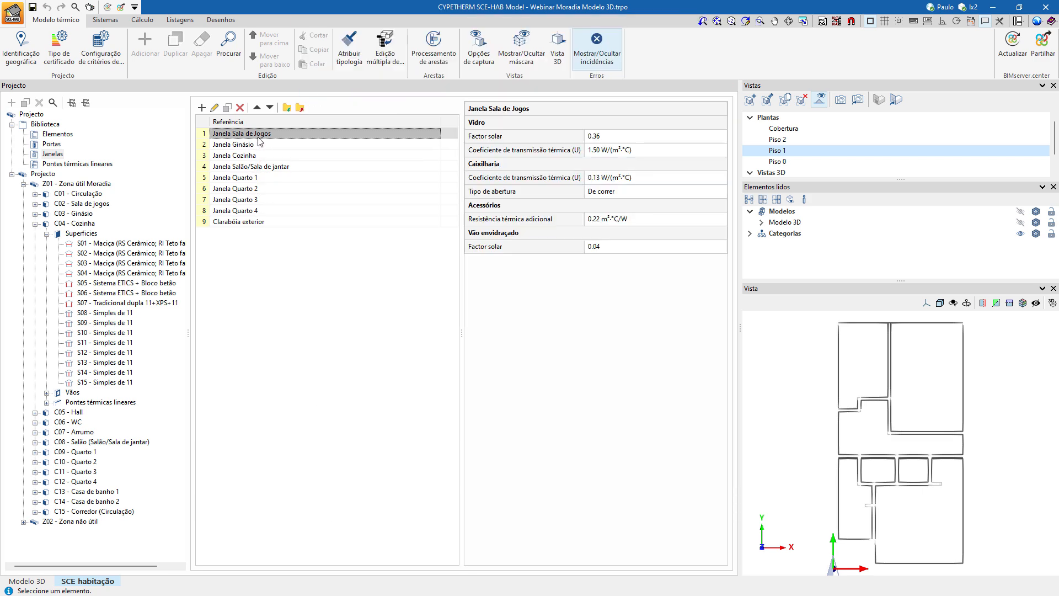
# Review the imported accessory and additional thermal resistance in the Janela Sala de Jogos definition.
pyautogui.click(215, 108)
pyautogui.scroll(-2, 588, 371)
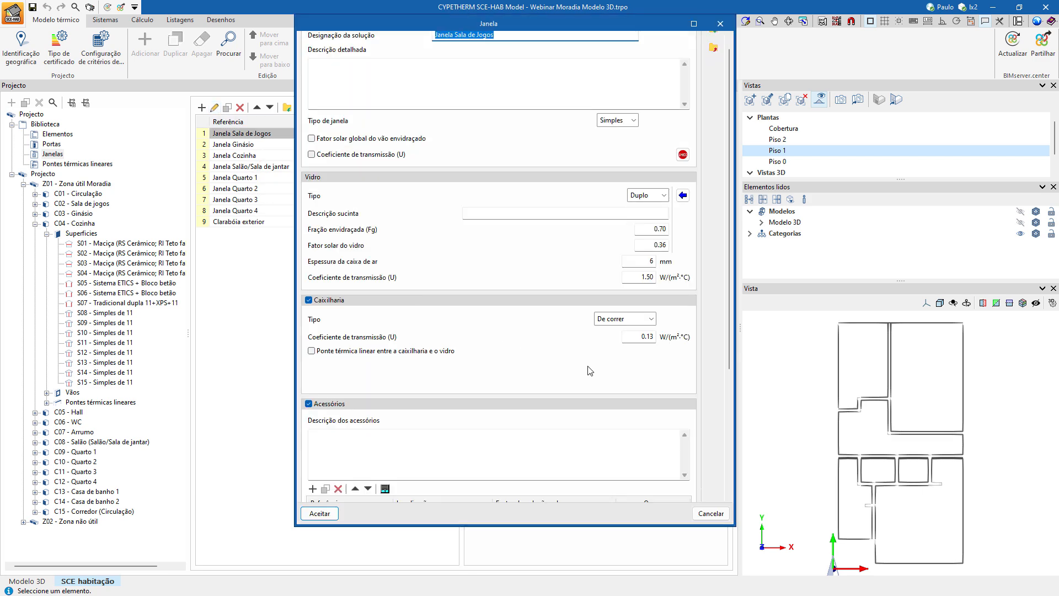
pyautogui.scroll(-2, 588, 371)
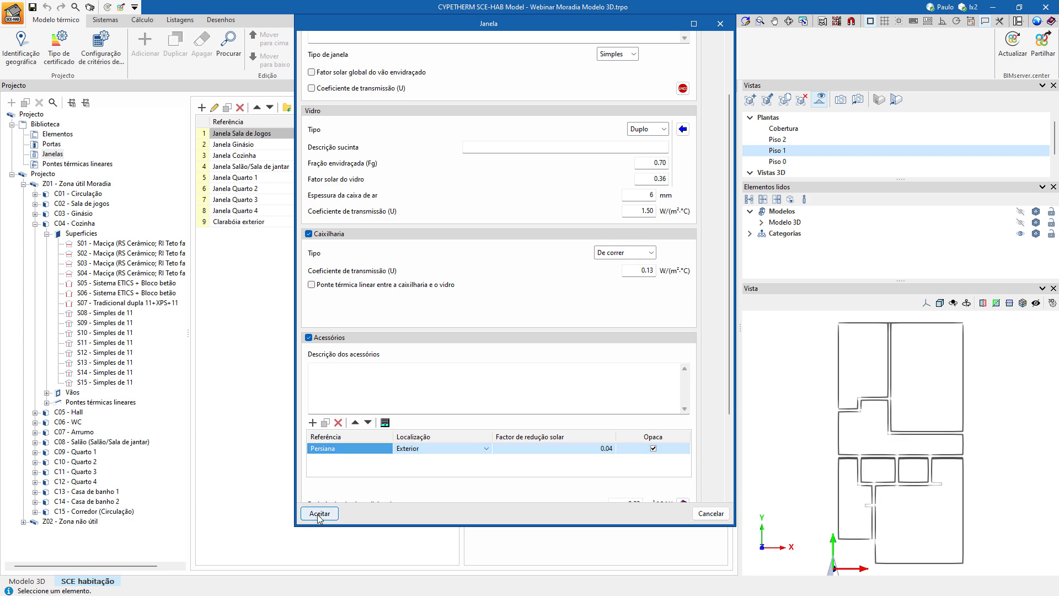
pyautogui.scroll(-3, 488, 295)
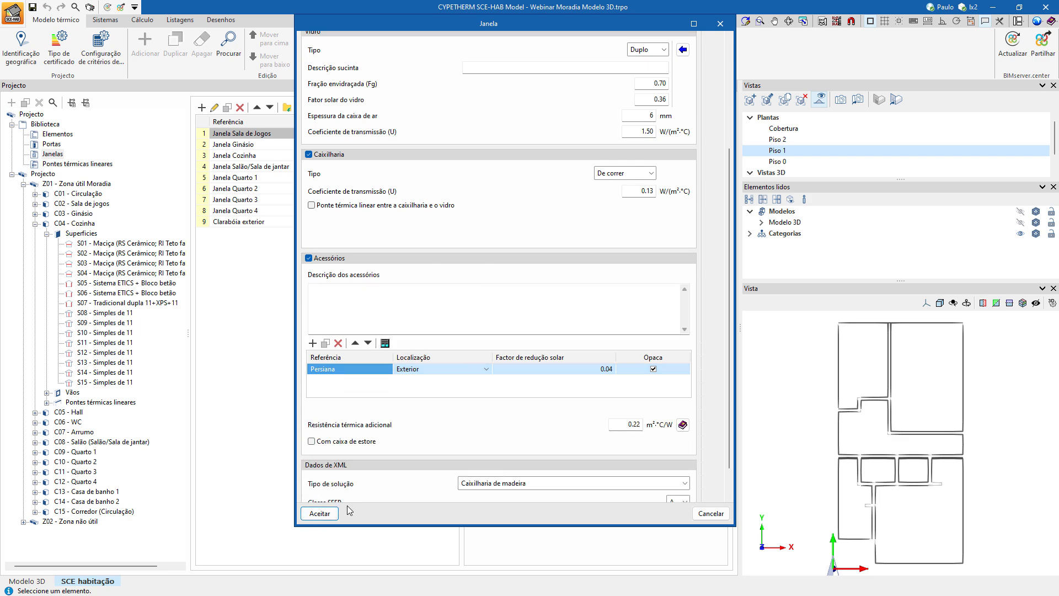
pyautogui.click(321, 513)
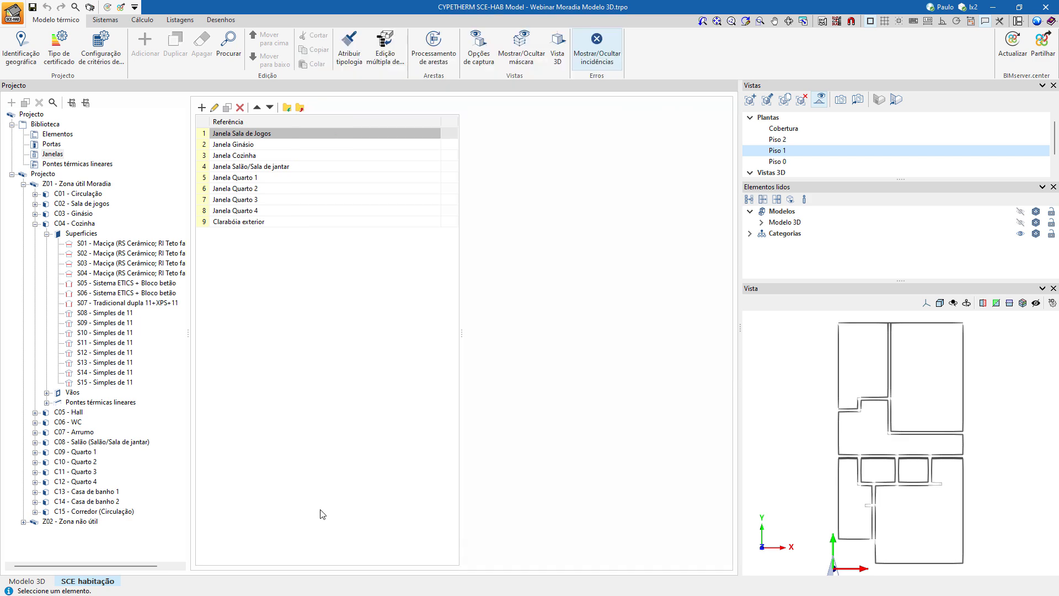
# Enable accessories for Janela Ginásio and import an exterior Persiana for Duplo glass with protection type Persiana de réguas metálicas ou plásticas.
pyautogui.doubleClick(253, 144)
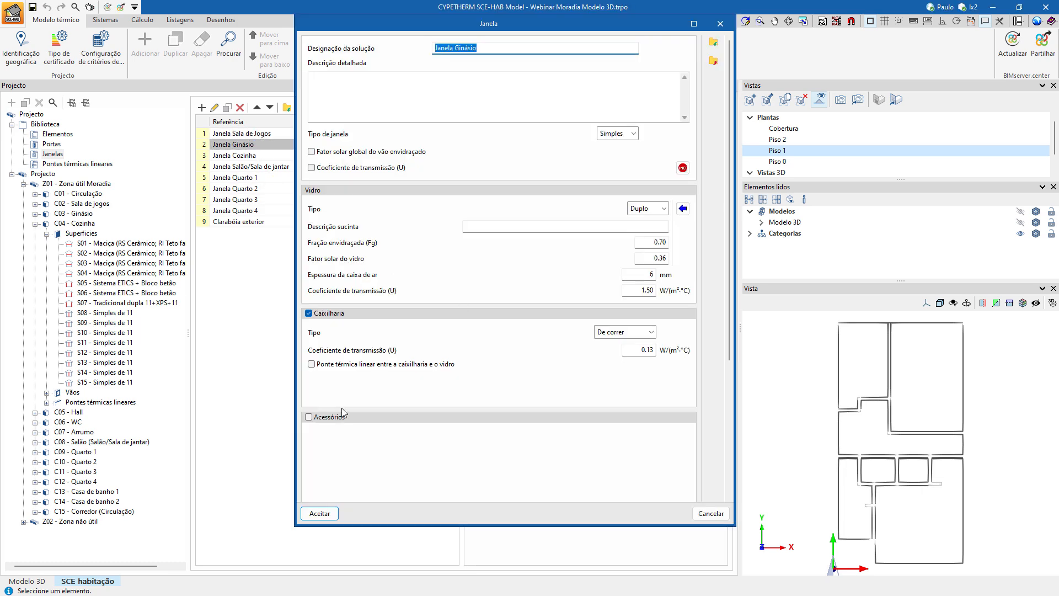
pyautogui.click(342, 415)
pyautogui.scroll(-2, 536, 405)
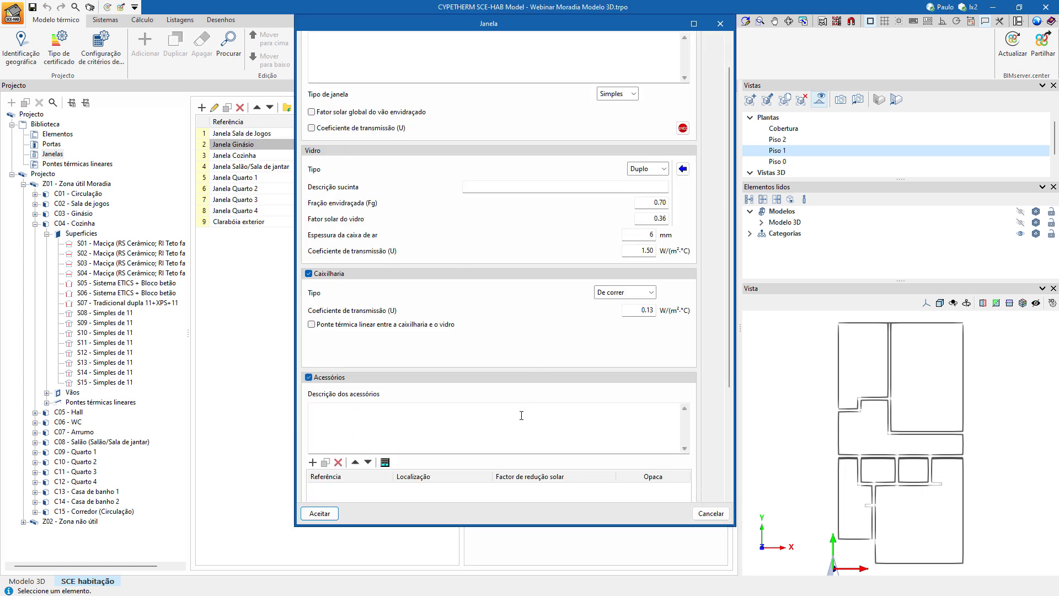
pyautogui.click(385, 462)
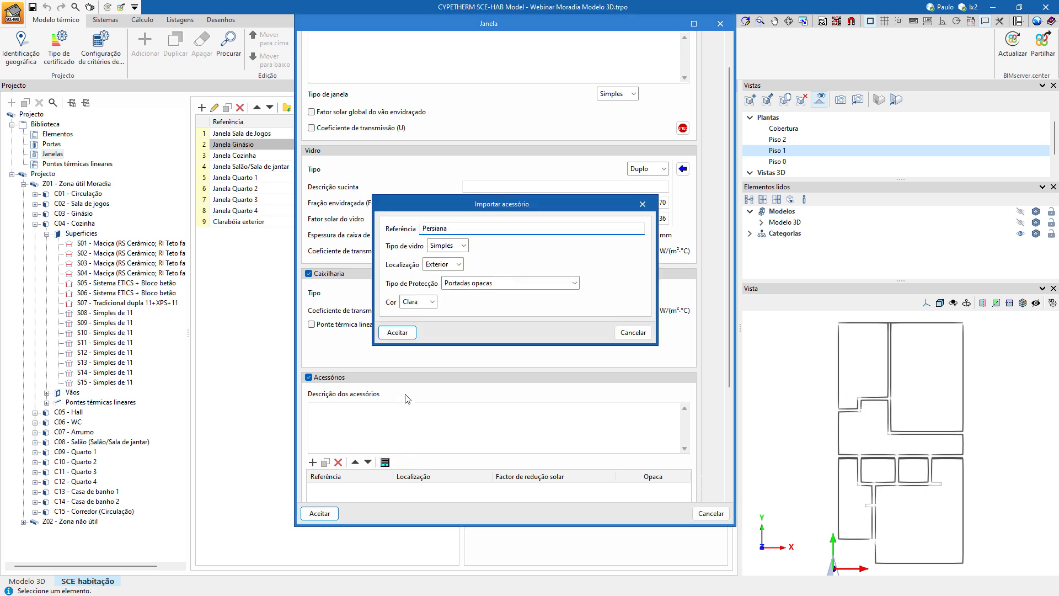
pyautogui.click(449, 246)
pyautogui.click(445, 269)
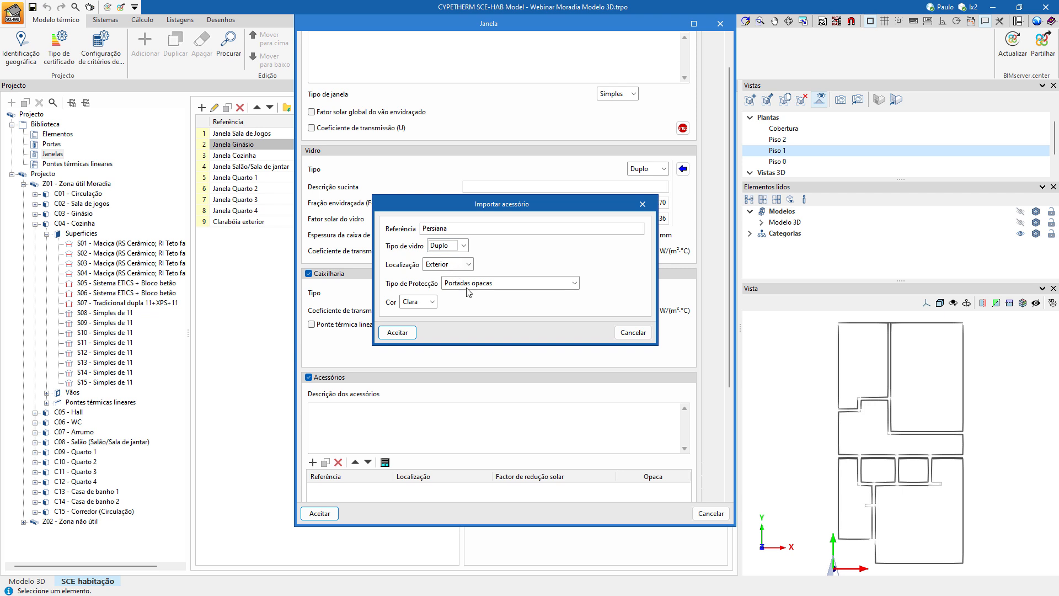
pyautogui.click(573, 283)
pyautogui.click(497, 320)
pyautogui.click(397, 333)
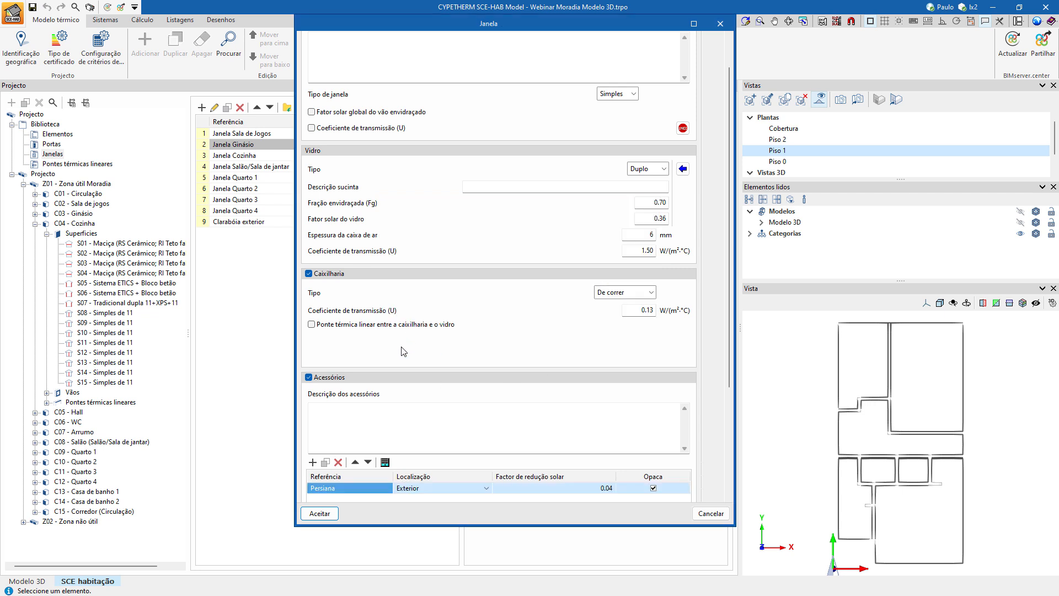
pyautogui.click(320, 513)
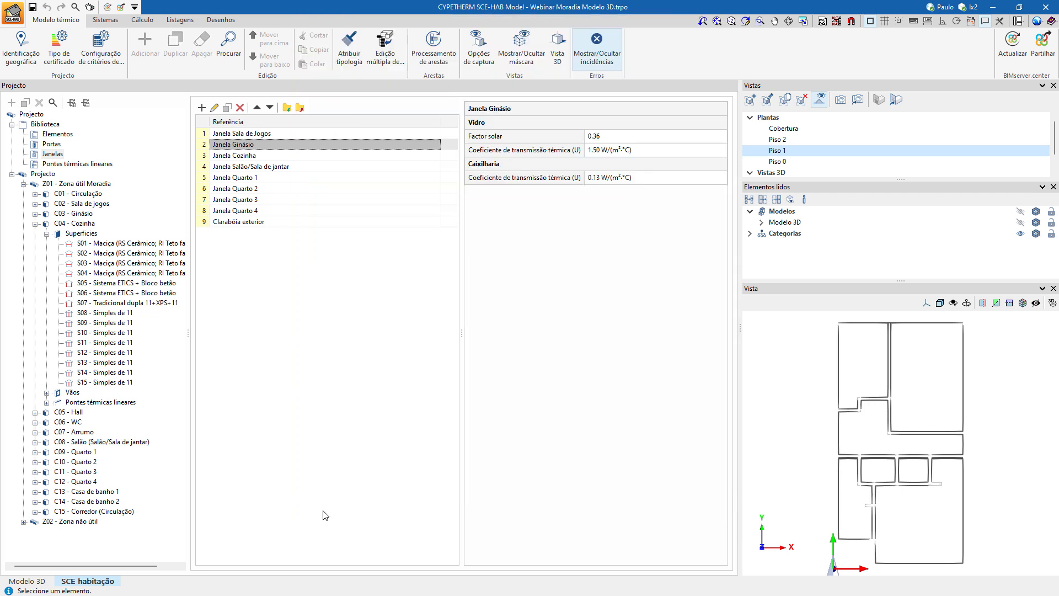
# Enable accessories for Janela Cozinha and import an exterior Persiana for Duplo glass with protection type Persiana de réguas metálicas ou plásticas.
pyautogui.click(242, 157)
pyautogui.doubleClick(242, 156)
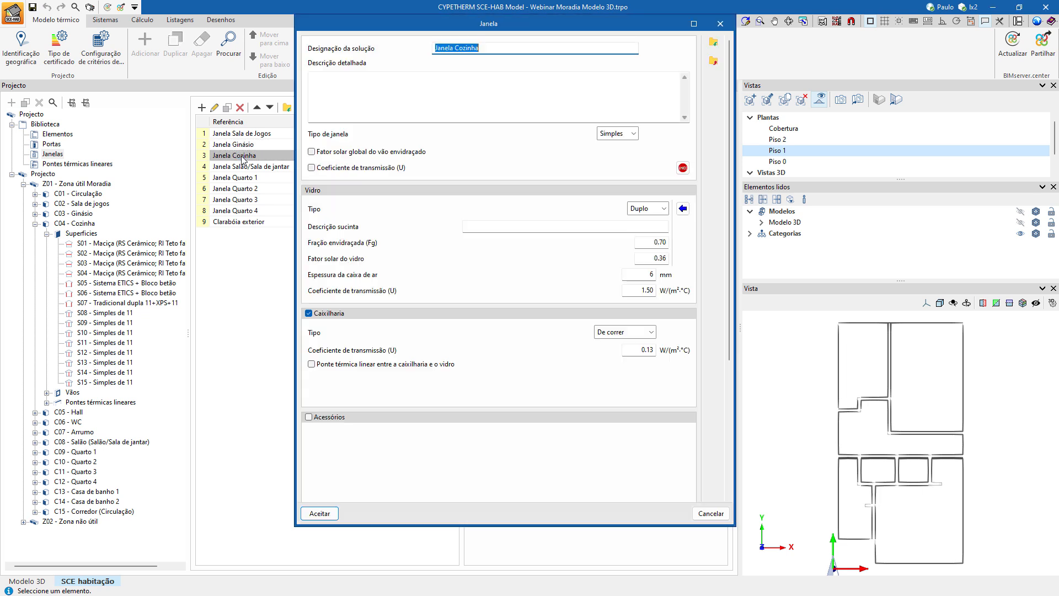
pyautogui.click(340, 418)
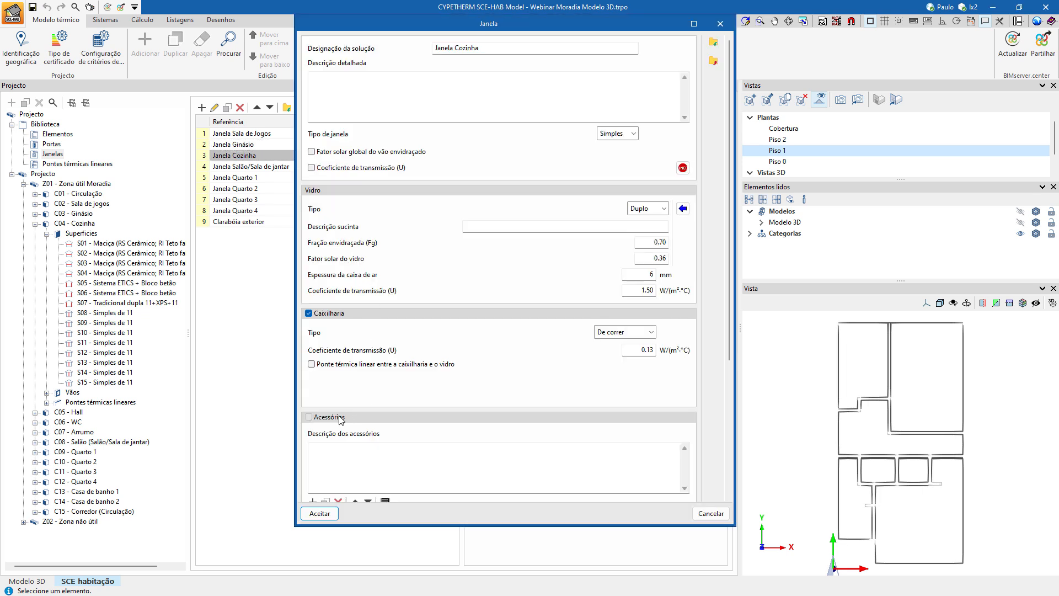
pyautogui.scroll(-2, 478, 400)
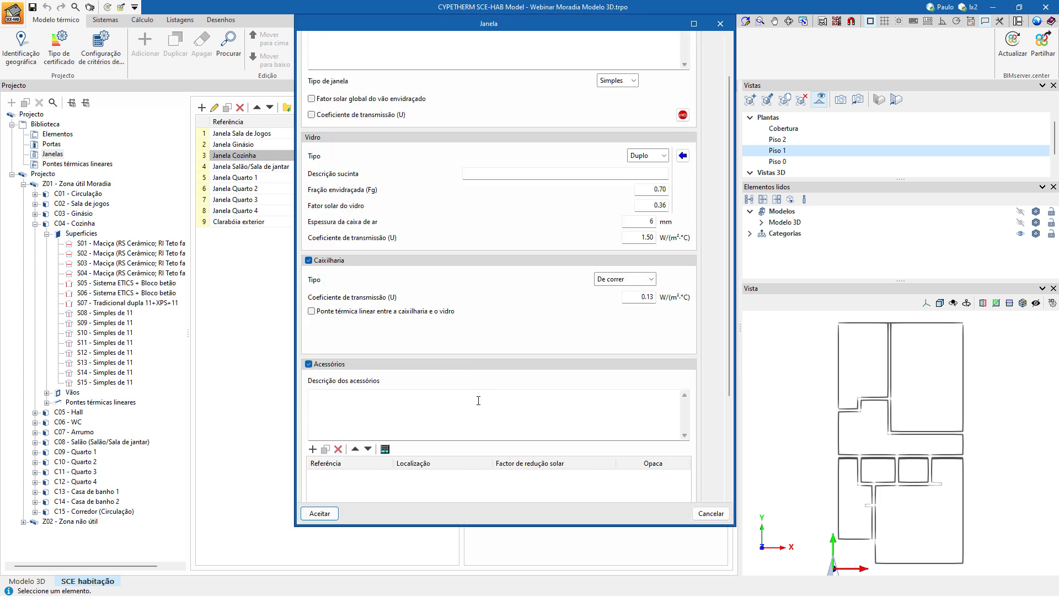
pyautogui.click(385, 449)
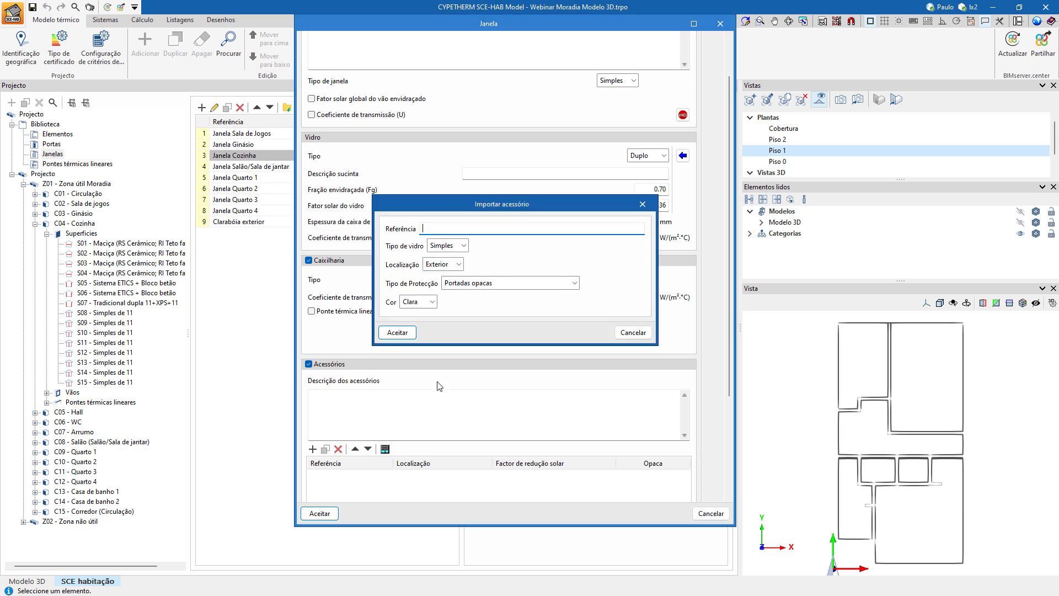
pyautogui.click(451, 245)
pyautogui.click(451, 263)
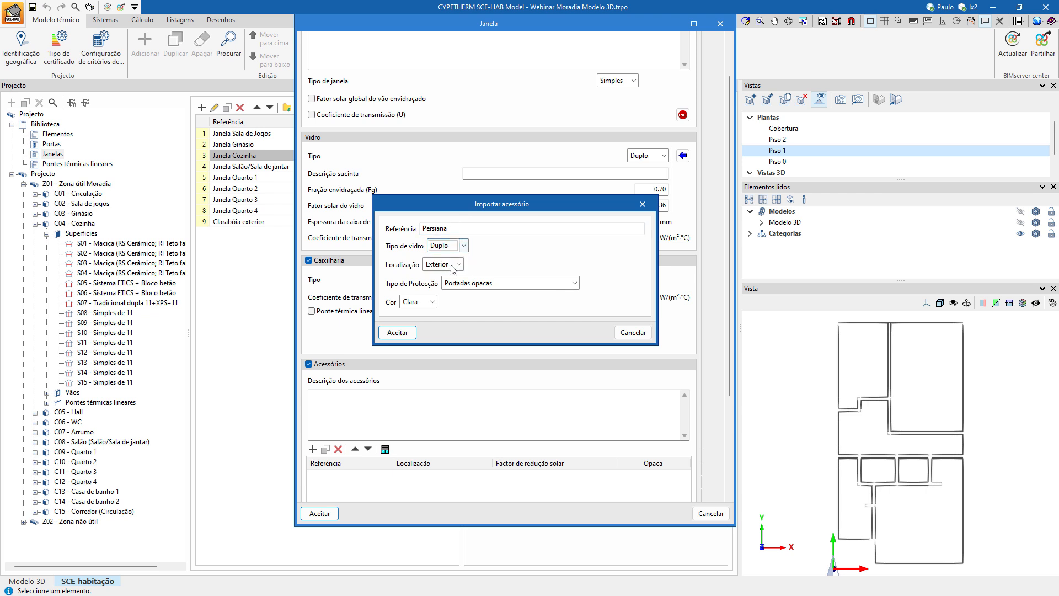
pyautogui.click(457, 283)
pyautogui.click(464, 318)
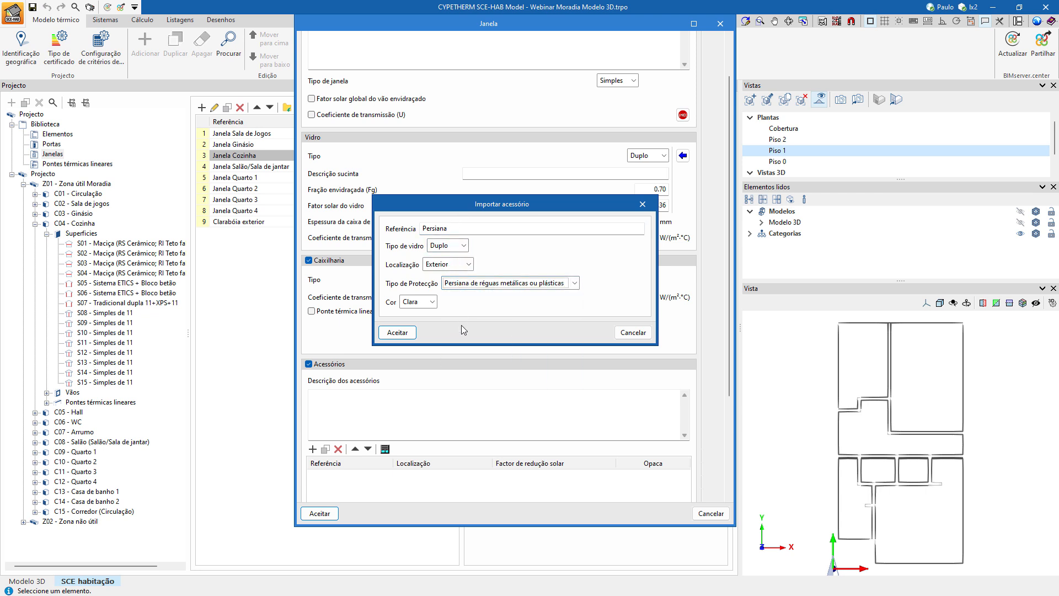
pyautogui.click(396, 332)
pyautogui.click(320, 513)
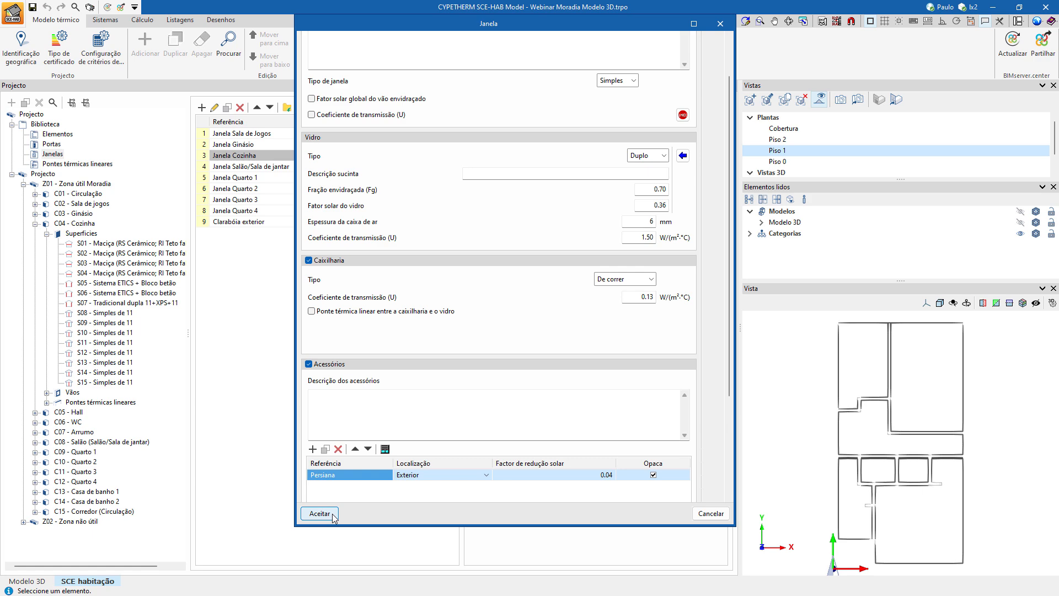
pyautogui.click(320, 513)
# Enable accessories for Janela Salão/Sala de jantar and import an exterior Persiana for Duplo glass with protection type Persiana de réguas metálicas ou plásticas.
pyautogui.doubleClick(226, 166)
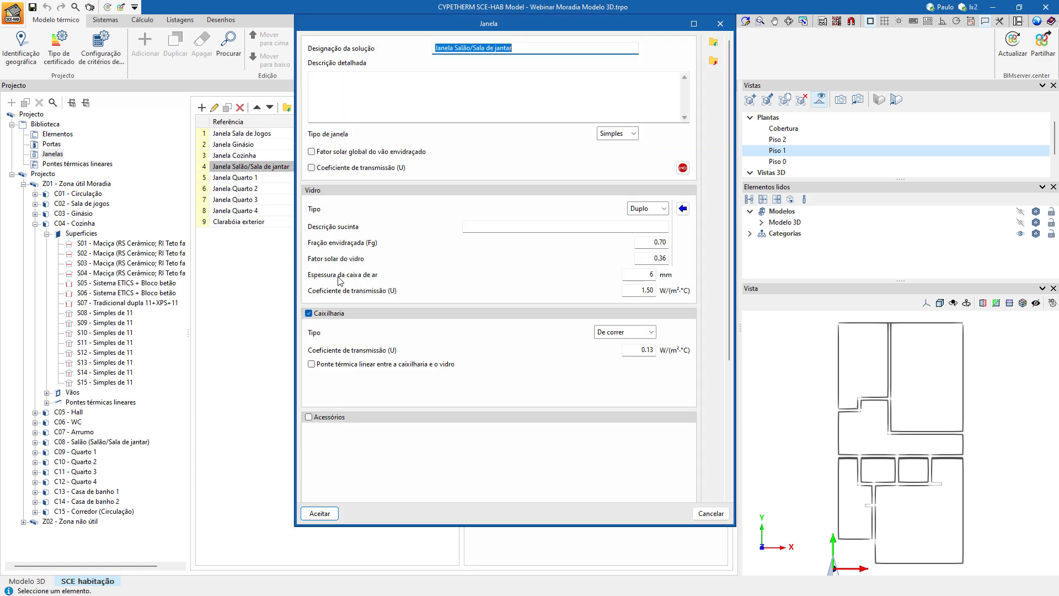
pyautogui.click(333, 420)
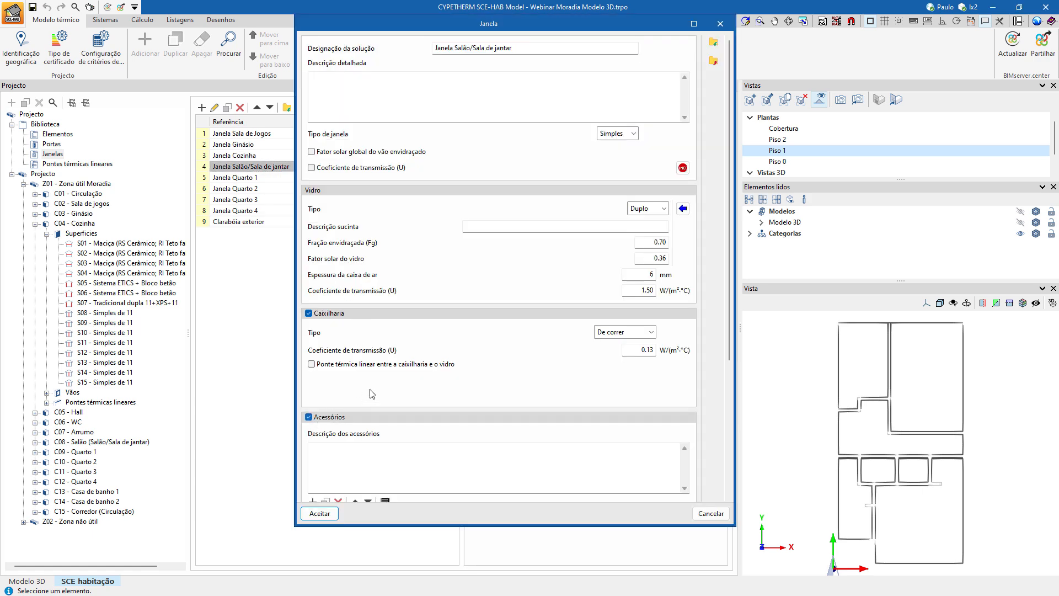
pyautogui.scroll(-2, 380, 436)
pyautogui.click(385, 449)
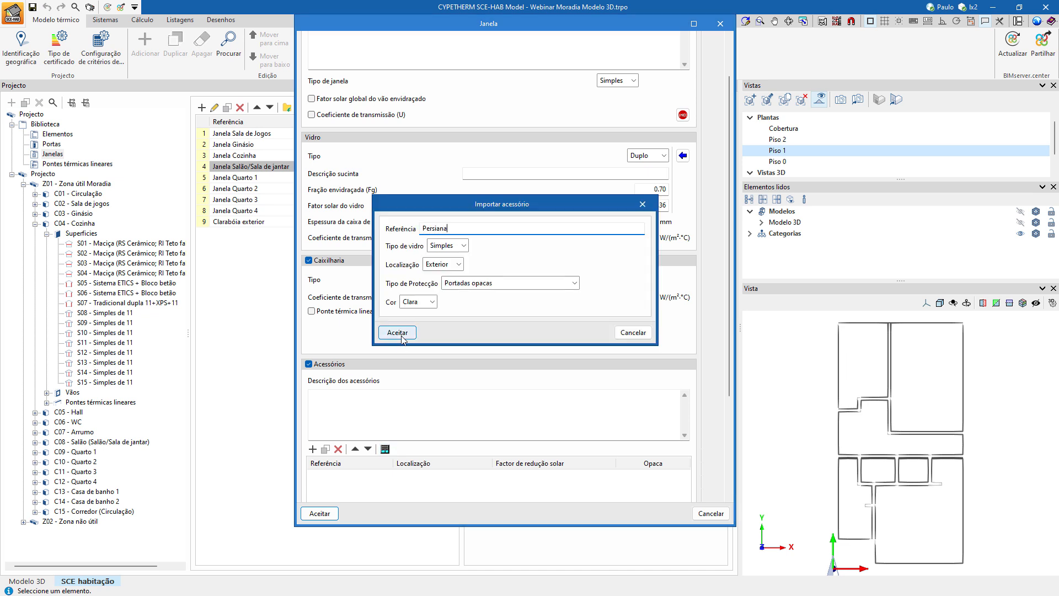
pyautogui.click(448, 246)
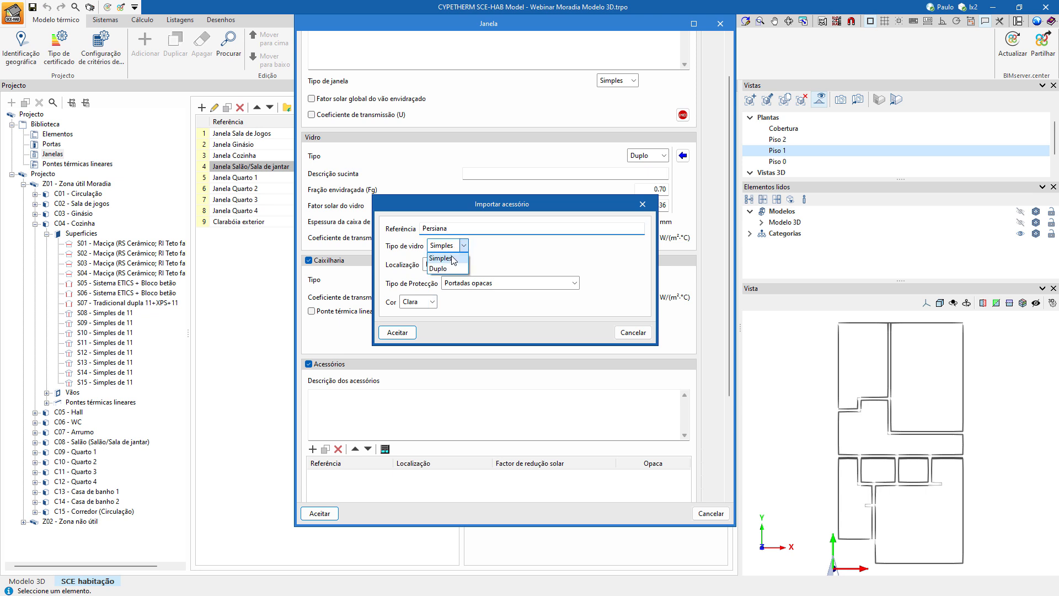
pyautogui.click(452, 269)
pyautogui.click(451, 265)
pyautogui.click(444, 274)
pyautogui.click(475, 283)
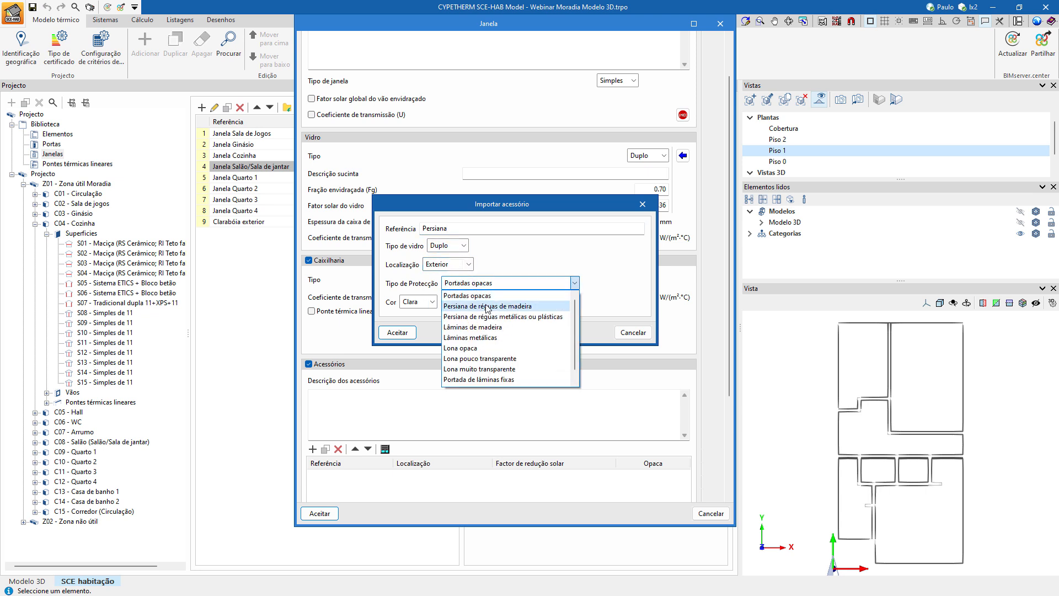
pyautogui.click(491, 316)
pyautogui.click(398, 332)
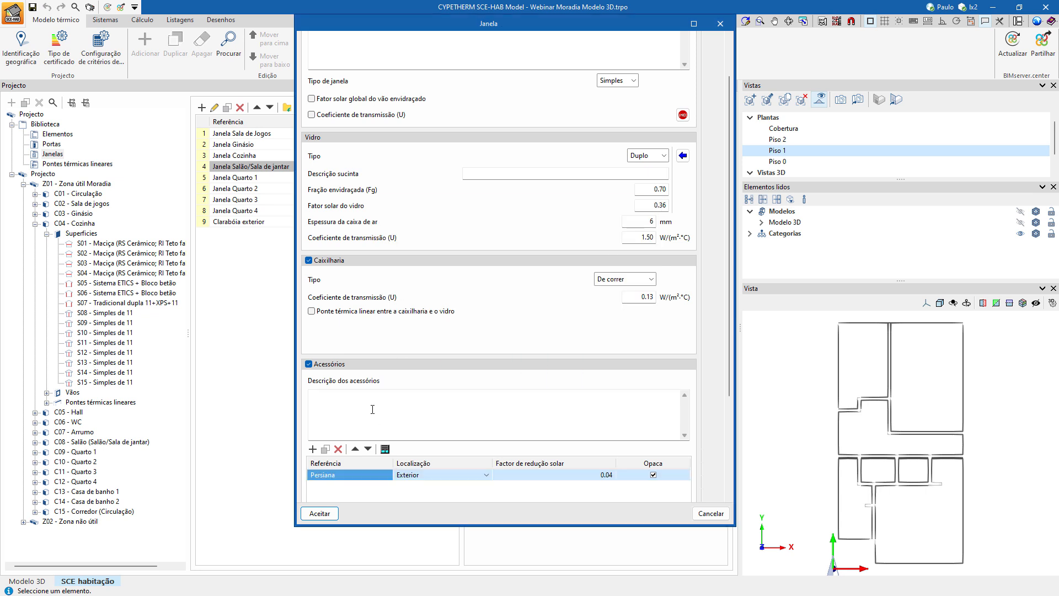
pyautogui.scroll(-4, 608, 382)
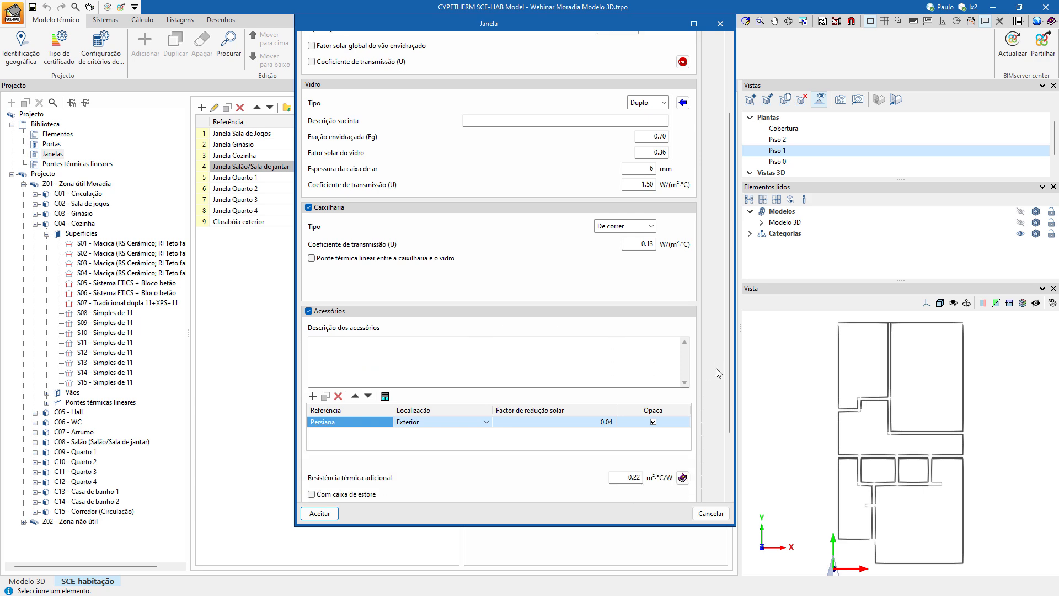
pyautogui.click(320, 513)
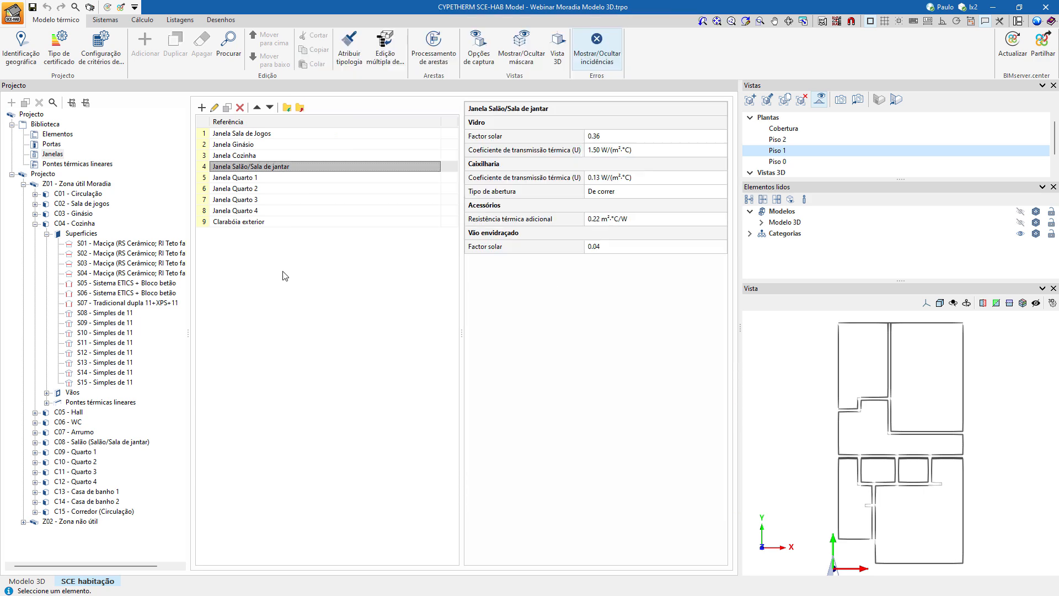
# Enable accessories for Janela Quarto 1 and import an exterior Persiana for Duplo glass with protection type Persiana de réguas metálicas ou plásticas.
pyautogui.click(245, 178)
pyautogui.doubleClick(245, 178)
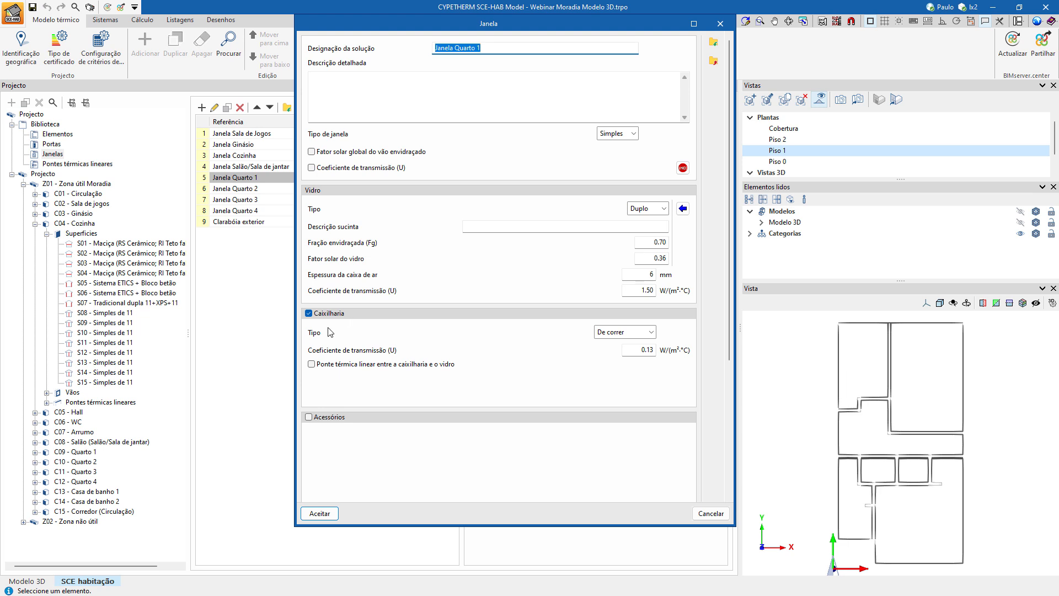
pyautogui.scroll(-3, 380, 450)
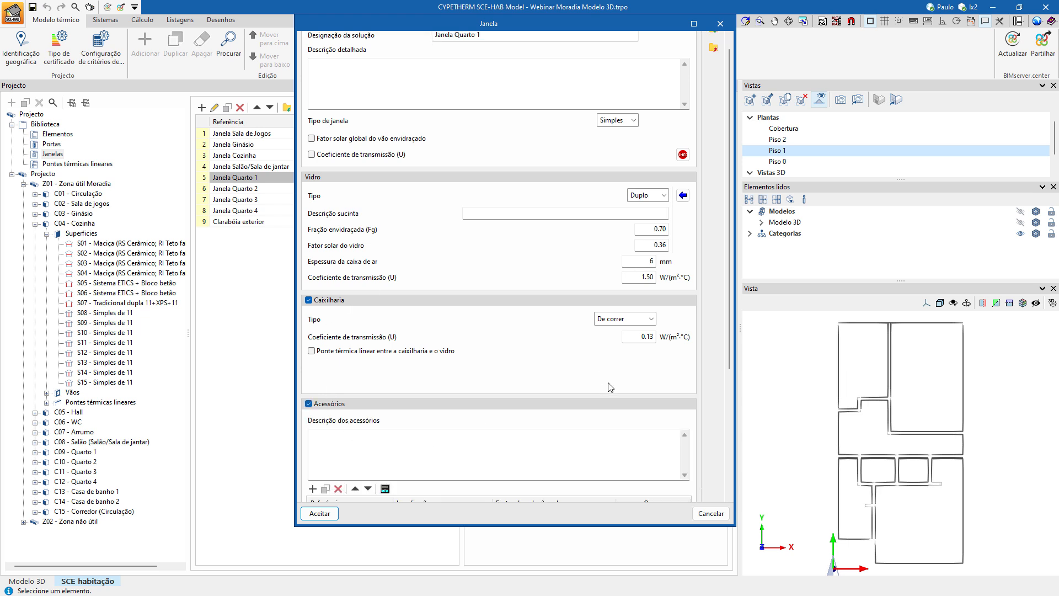
pyautogui.click(385, 422)
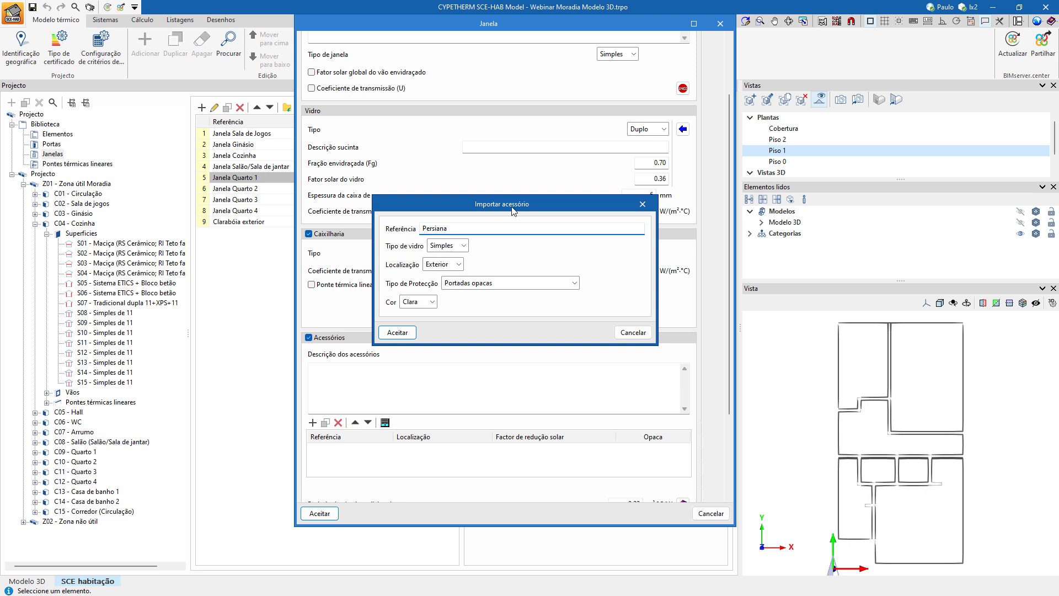
pyautogui.click(491, 292)
pyautogui.click(449, 257)
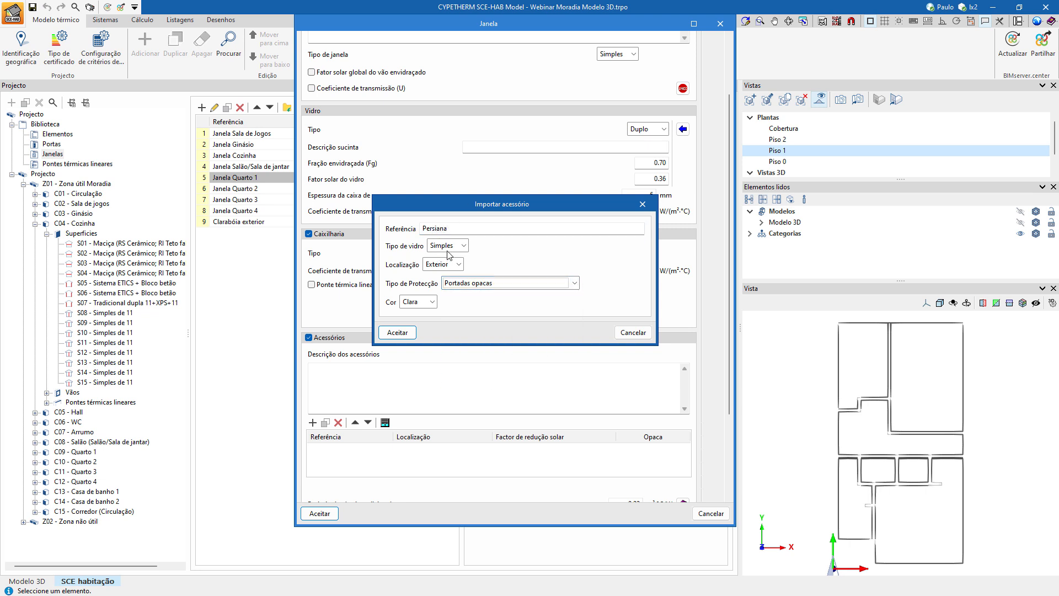
pyautogui.click(447, 246)
pyautogui.click(443, 268)
pyautogui.click(461, 282)
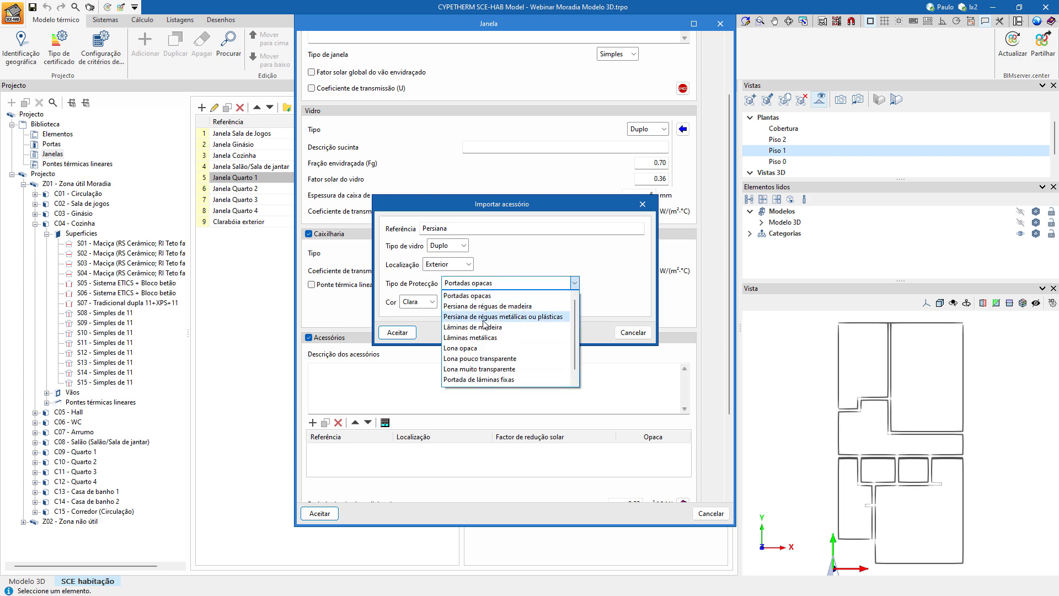
pyautogui.click(484, 326)
pyautogui.click(397, 333)
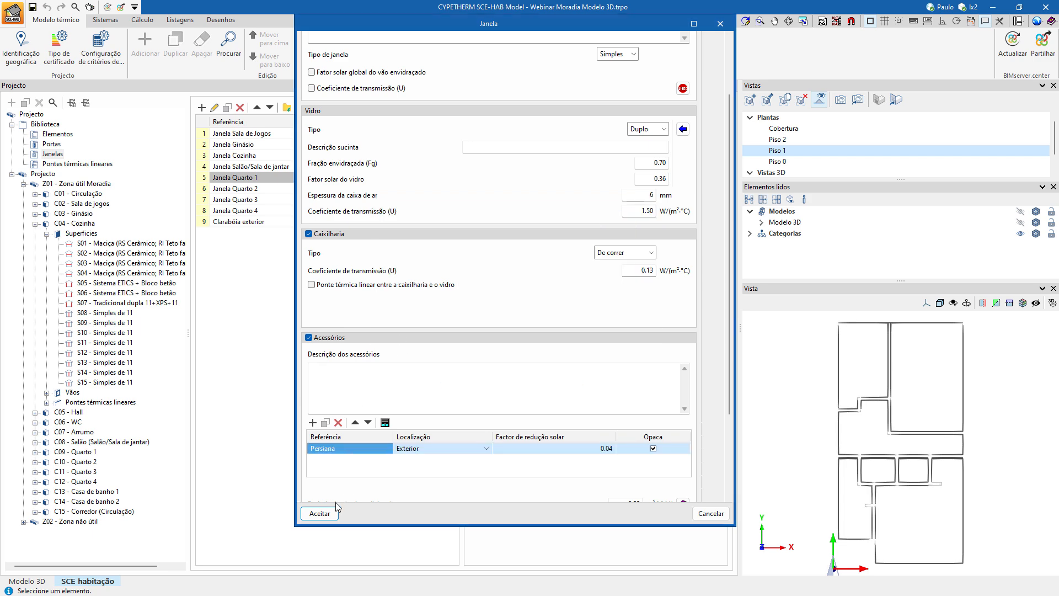
pyautogui.click(319, 513)
# Enable accessories for Janela Quarto 2 and import an exterior Persiana for Duplo glass with protection type Persiana de réguas metálicas ou plásticas.
pyautogui.doubleClick(235, 188)
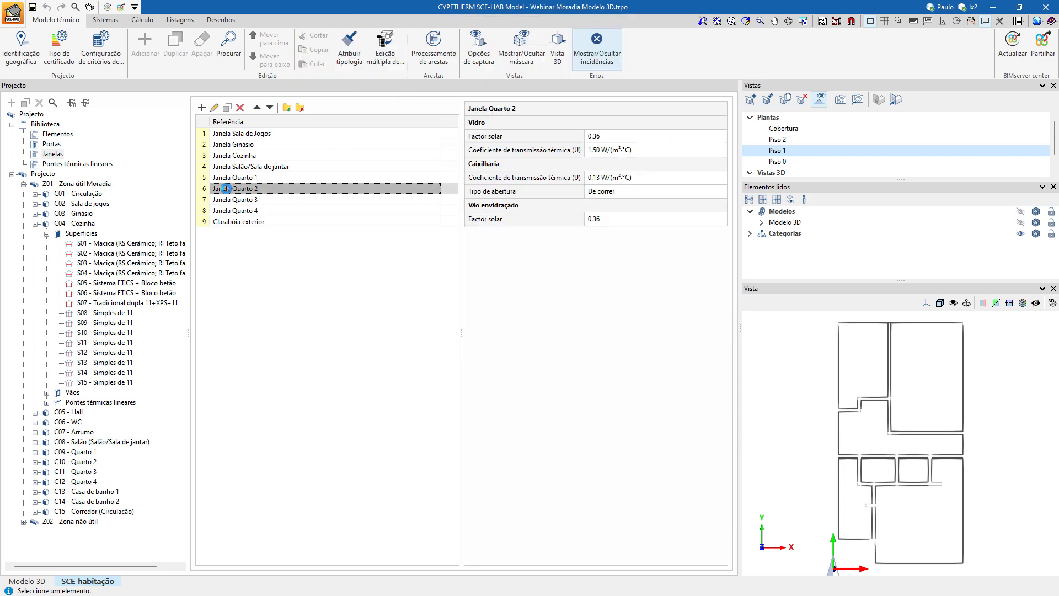
pyautogui.click(341, 417)
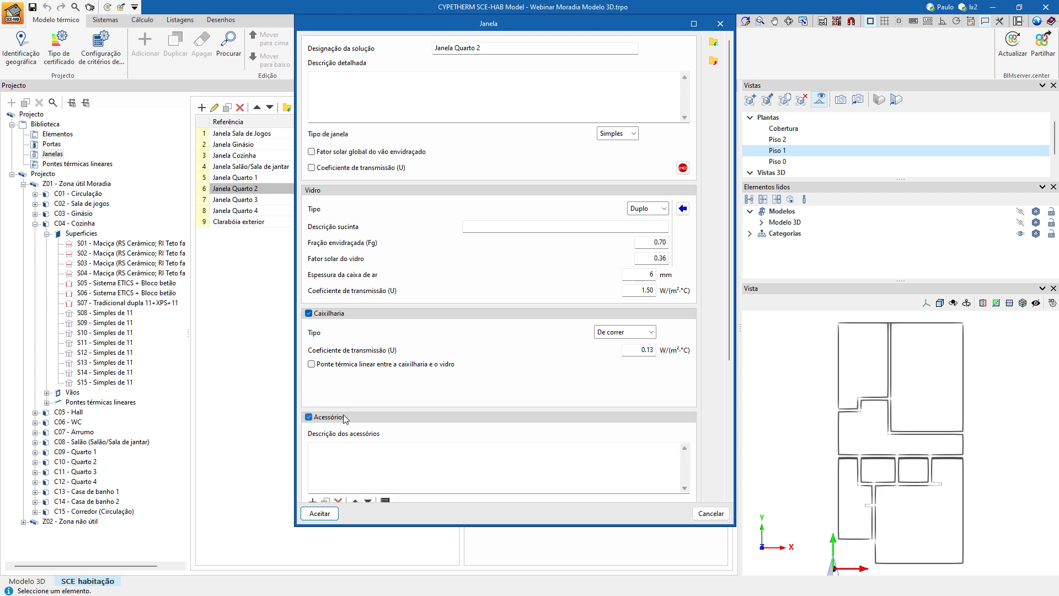
pyautogui.scroll(-2, 391, 355)
pyautogui.click(386, 449)
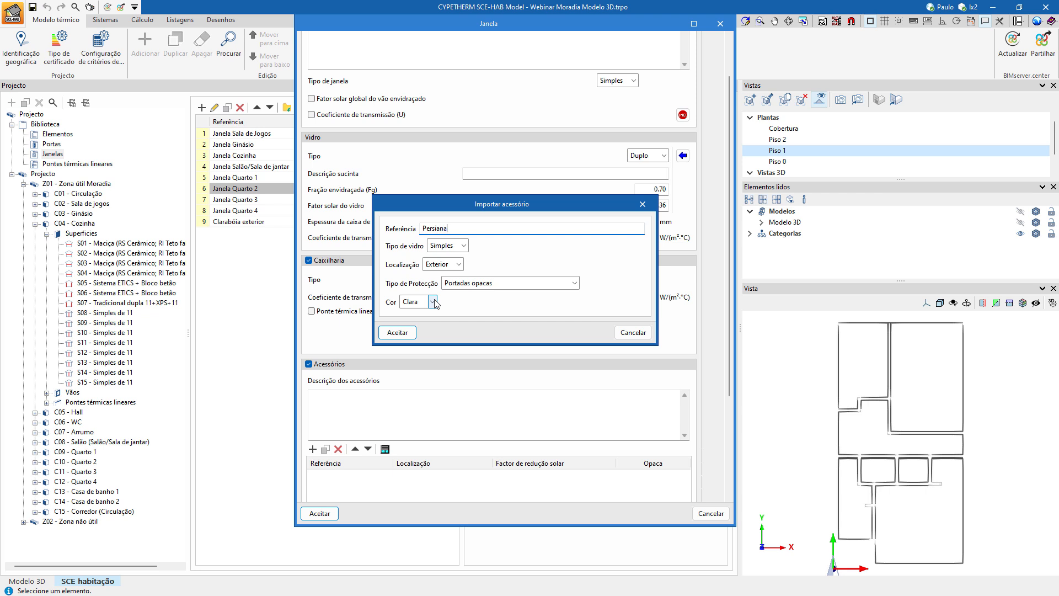
pyautogui.click(446, 245)
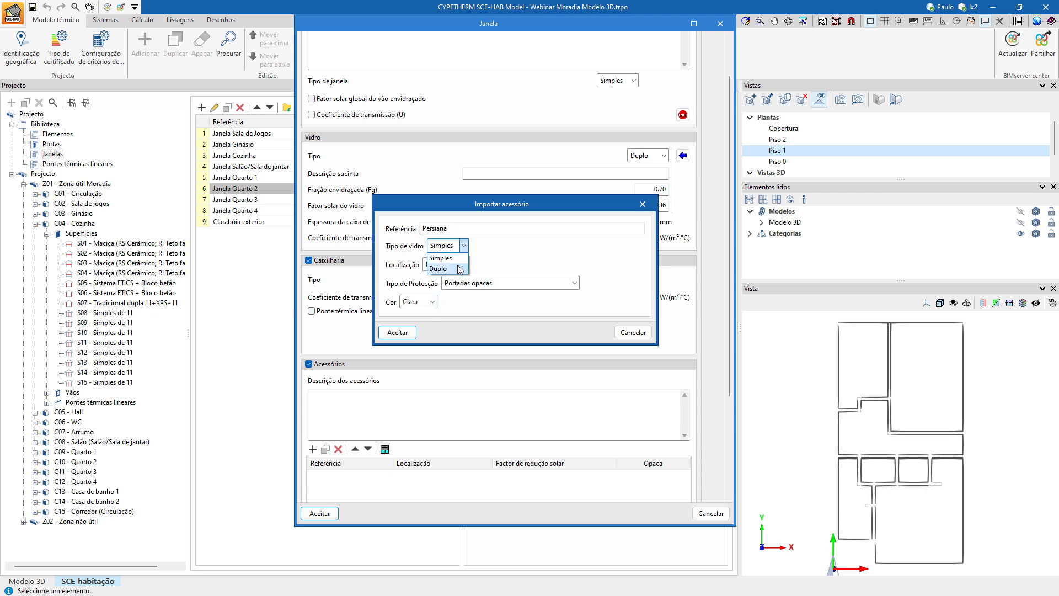
pyautogui.click(442, 268)
pyautogui.click(475, 287)
pyautogui.click(474, 319)
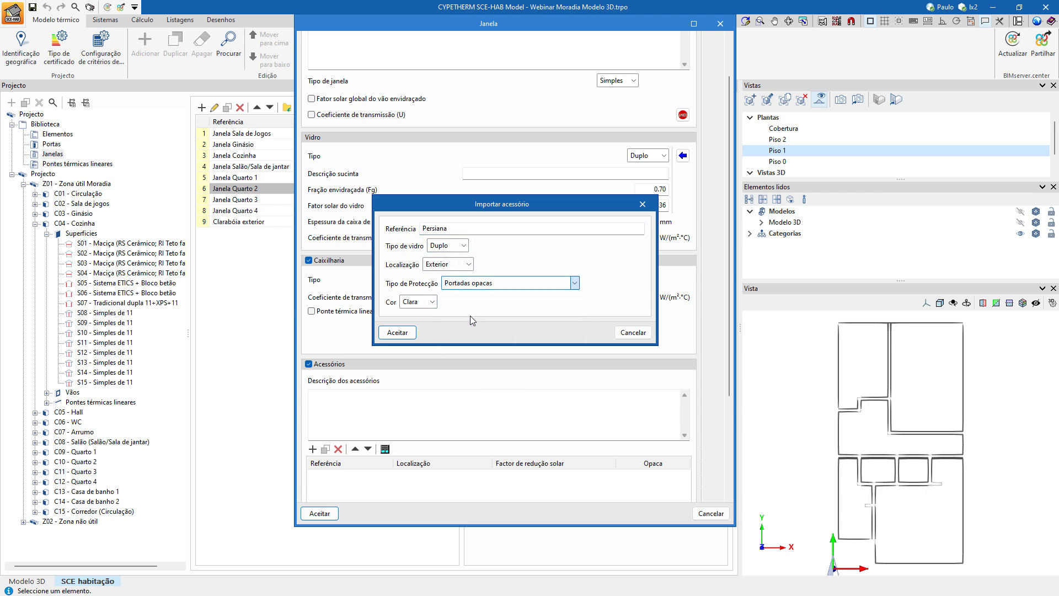
pyautogui.click(397, 332)
pyautogui.click(320, 513)
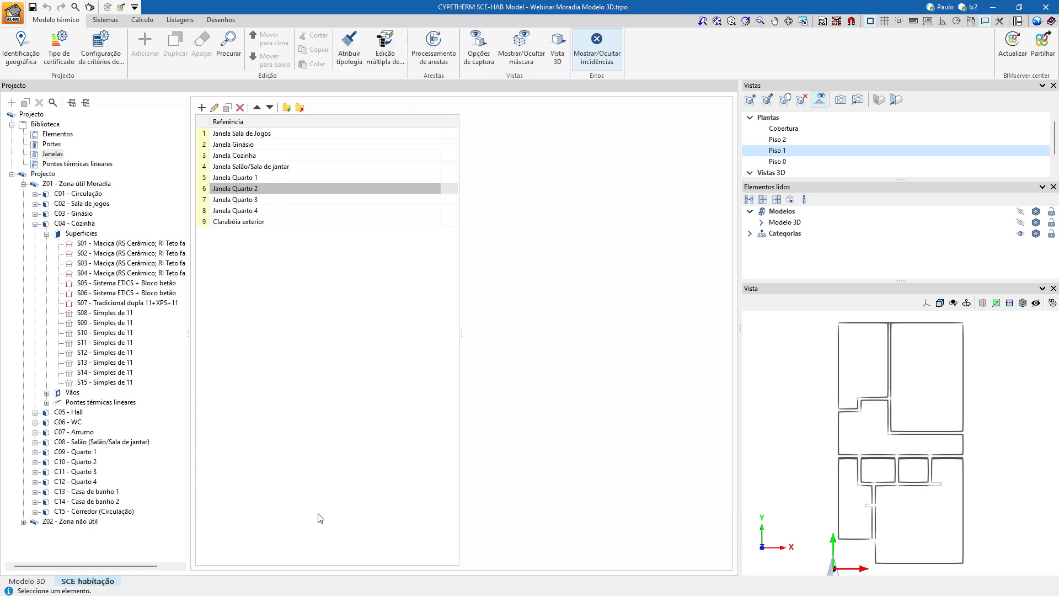
# Enable accessories for Janela Quarto 3 and import an exterior Persiana for Duplo glass with protection type Persiana de réguas metálicas ou plásticas.
pyautogui.click(267, 198)
pyautogui.doubleClick(267, 198)
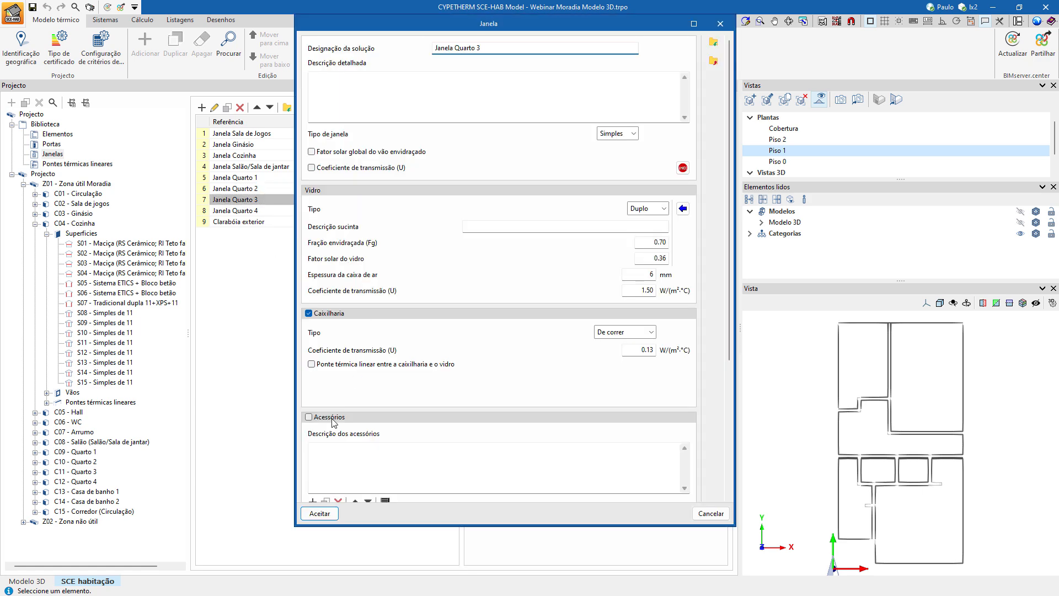
pyautogui.scroll(-2, 412, 468)
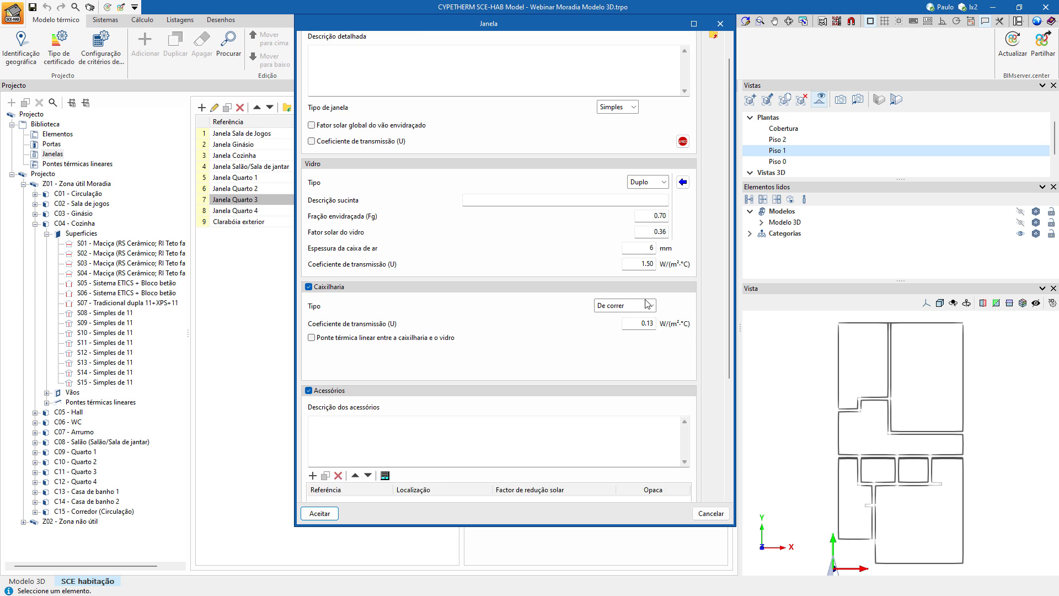
pyautogui.click(386, 462)
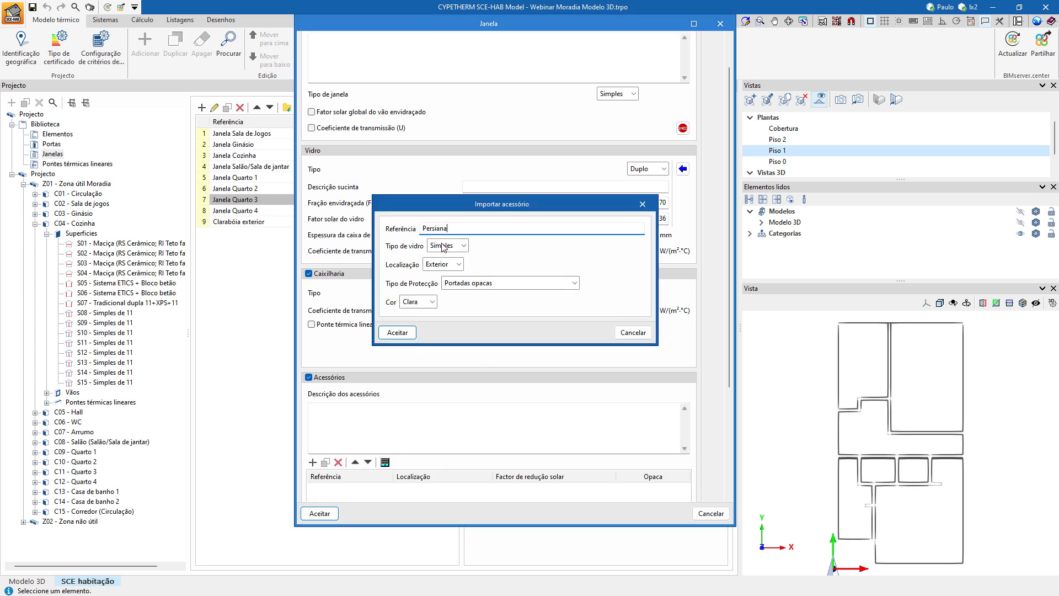
pyautogui.click(462, 246)
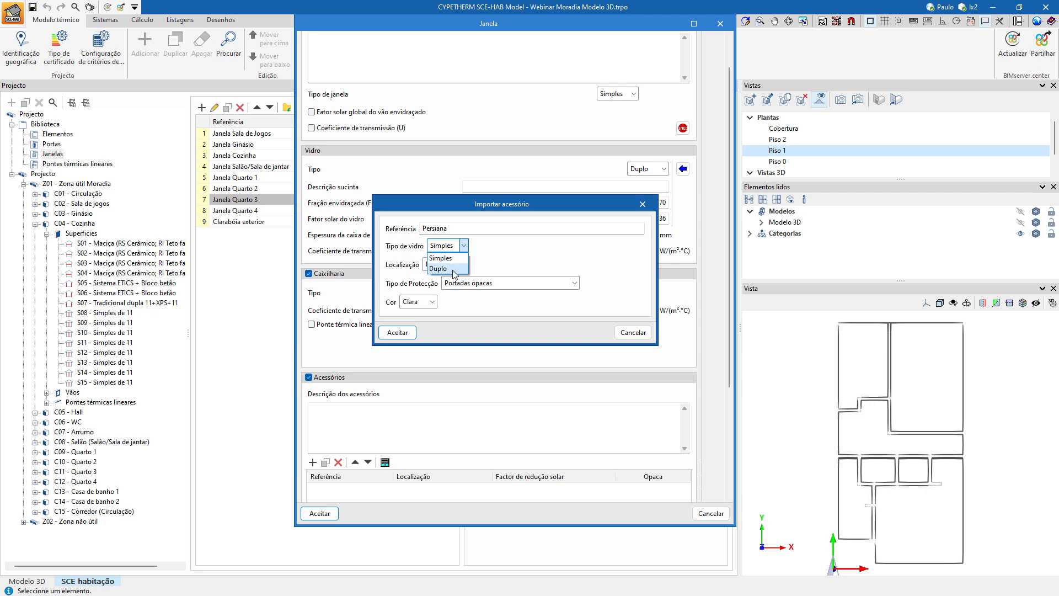
pyautogui.click(453, 270)
pyautogui.click(478, 284)
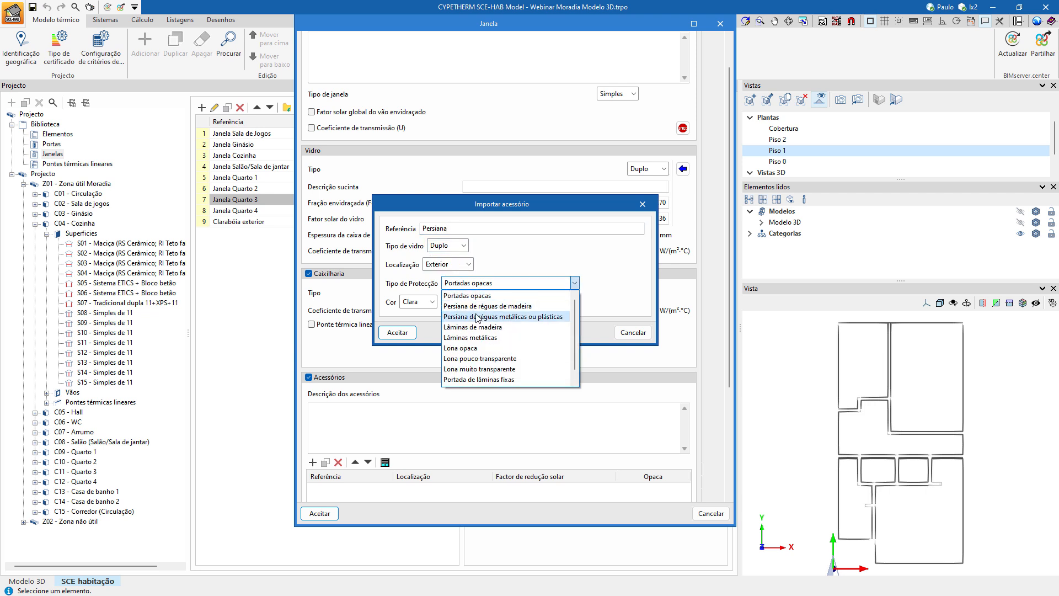
pyautogui.click(478, 316)
pyautogui.click(402, 333)
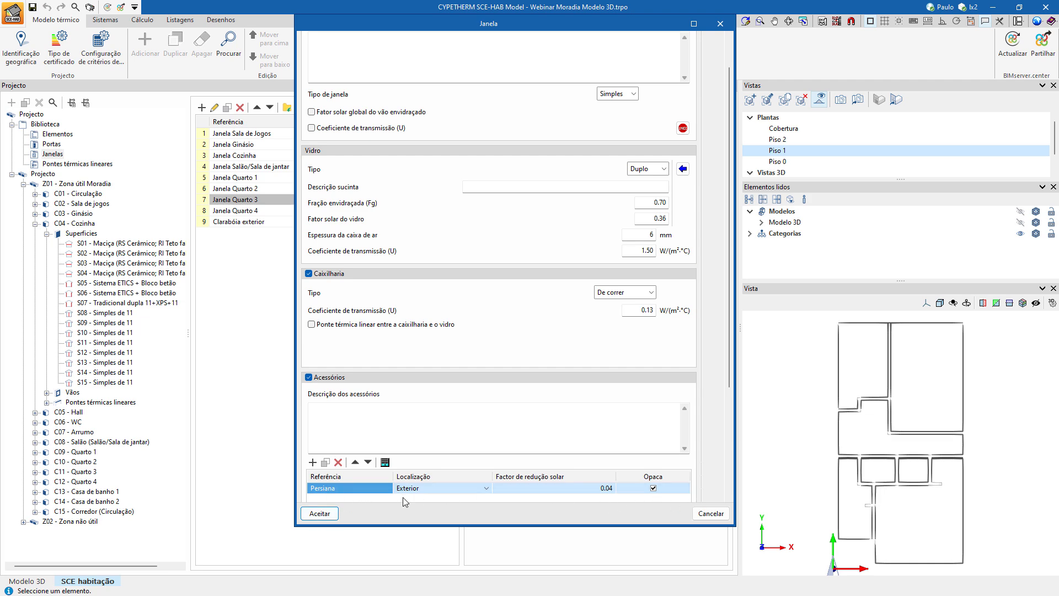
pyautogui.click(320, 514)
# Enable accessories for Janela Quarto 4 and add an opaque exterior accessory named Persiana with a solar reduction factor of 0.04.
pyautogui.click(246, 211)
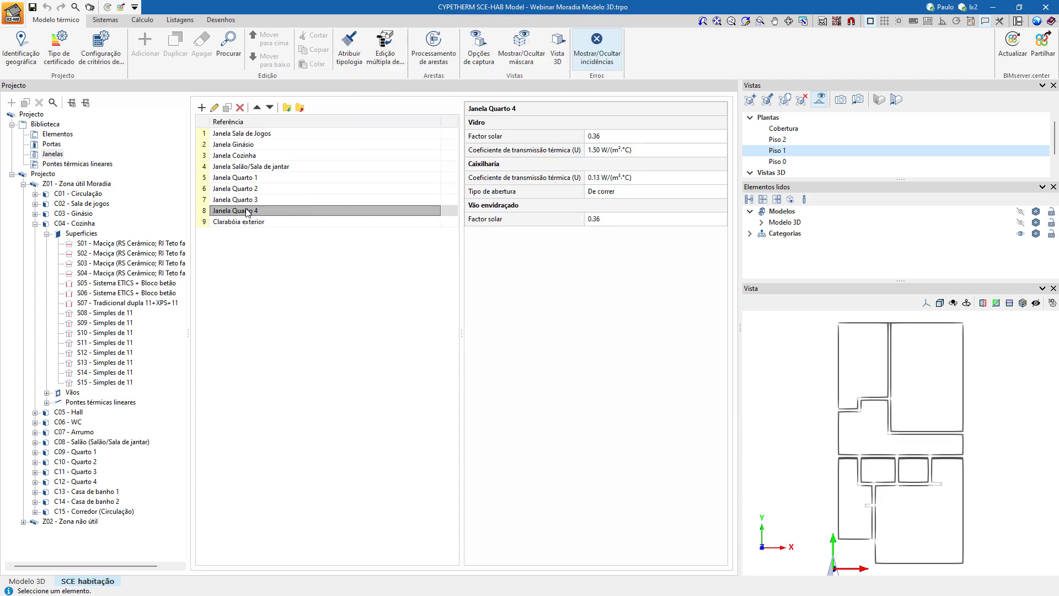
pyautogui.doubleClick(247, 211)
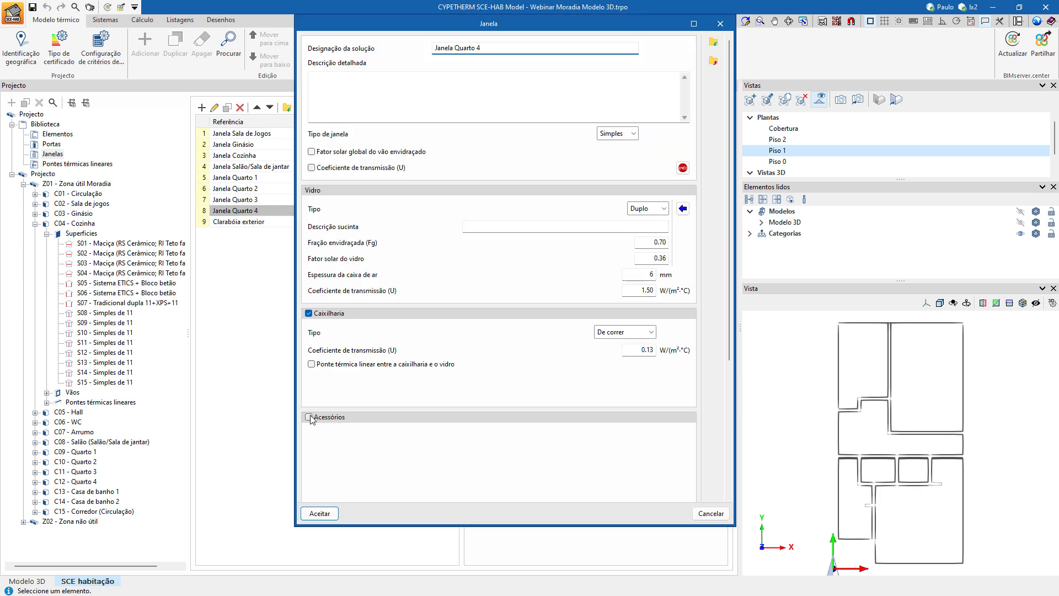
pyautogui.scroll(-2, 364, 274)
pyautogui.scroll(-1, 364, 274)
pyautogui.click(312, 435)
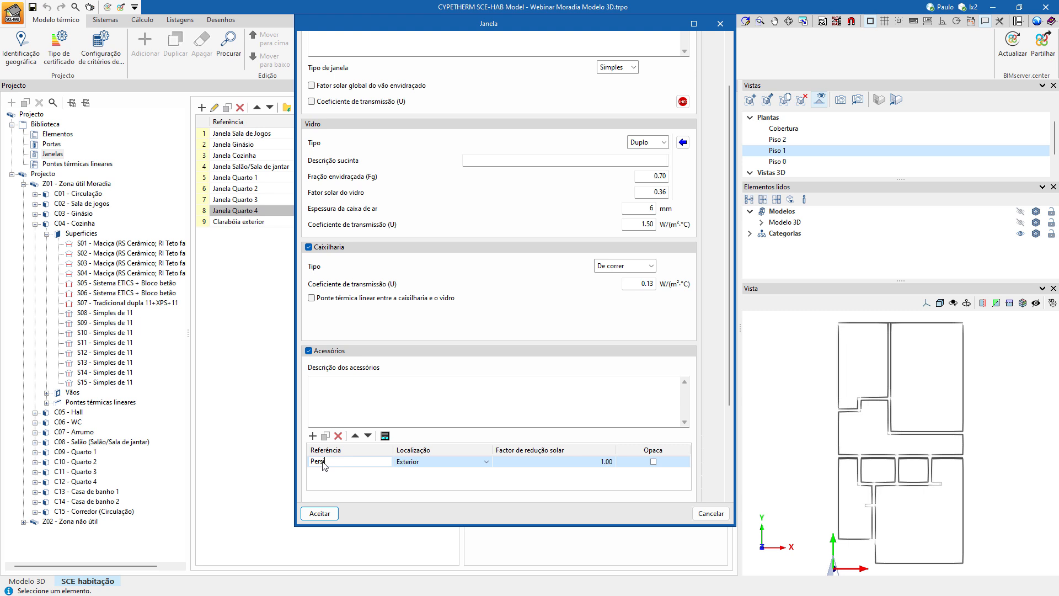
pyautogui.click(560, 462)
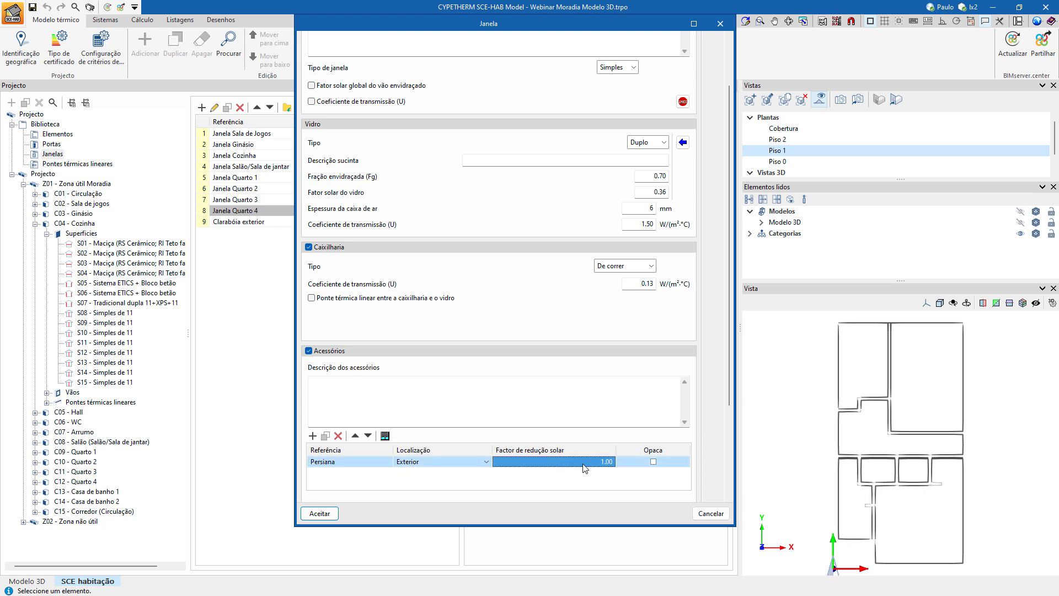
pyautogui.write('0')
pyautogui.press('Tab')
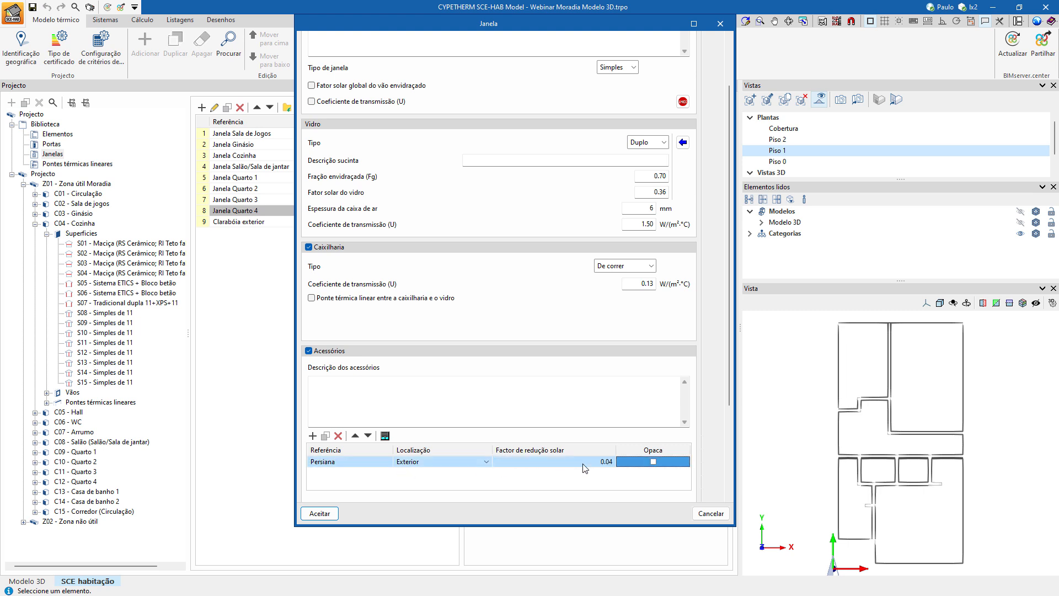
pyautogui.click(644, 464)
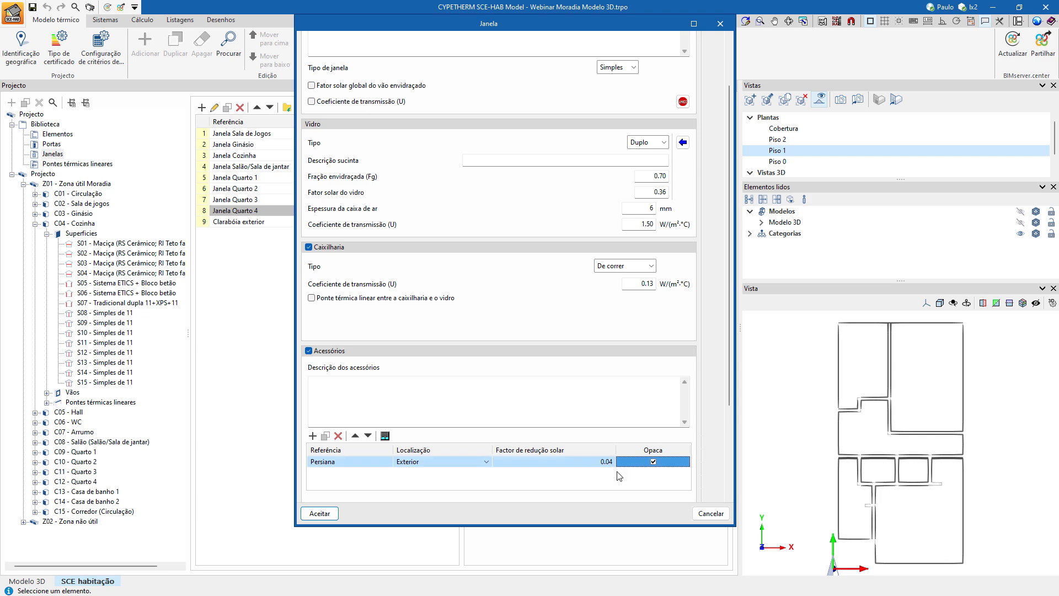
pyautogui.click(326, 513)
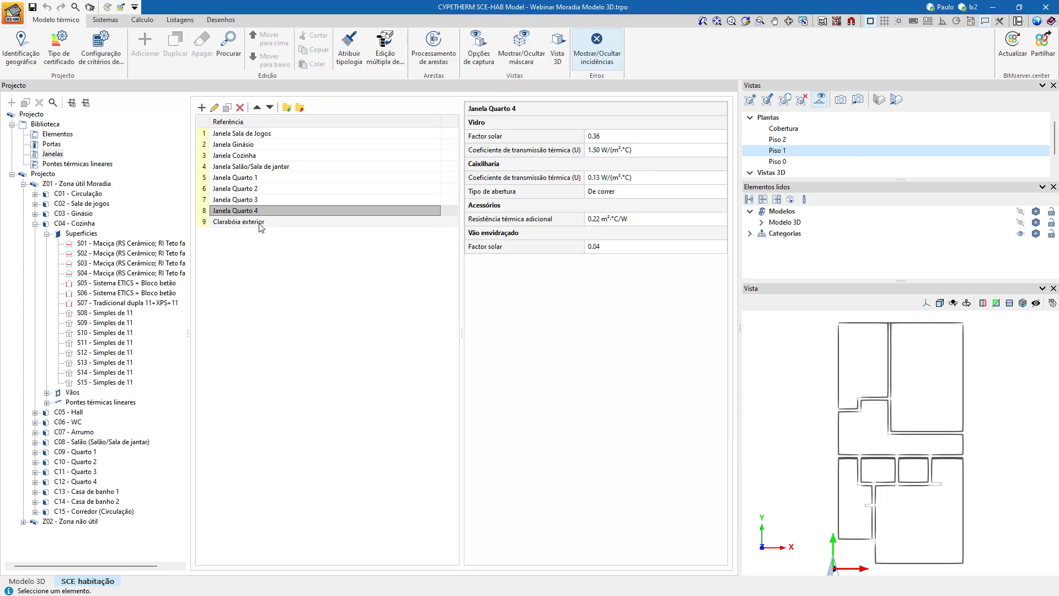
pyautogui.doubleClick(262, 223)
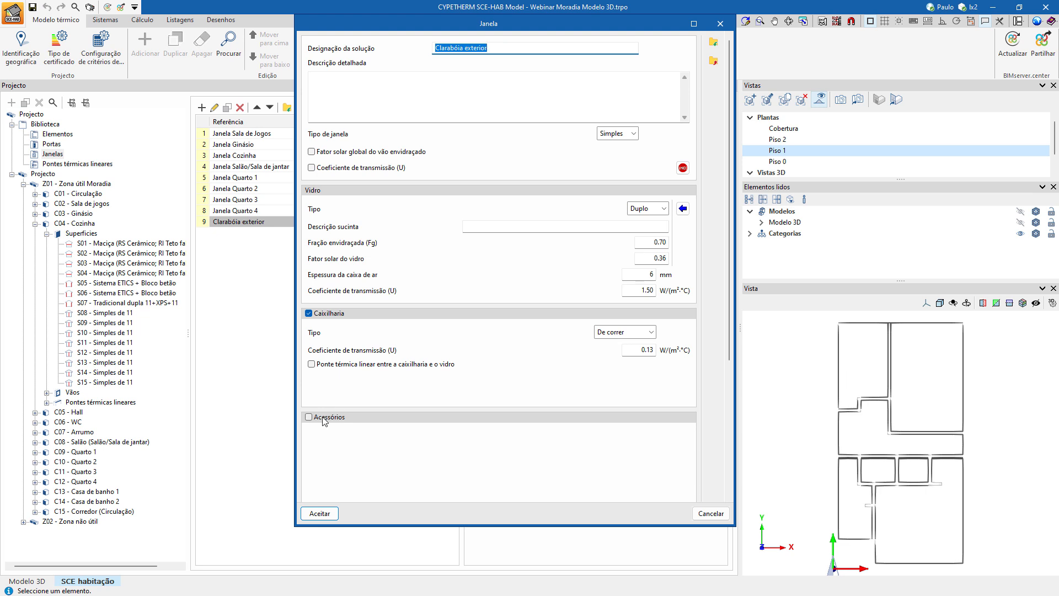
pyautogui.click(324, 419)
pyautogui.scroll(-3, 485, 291)
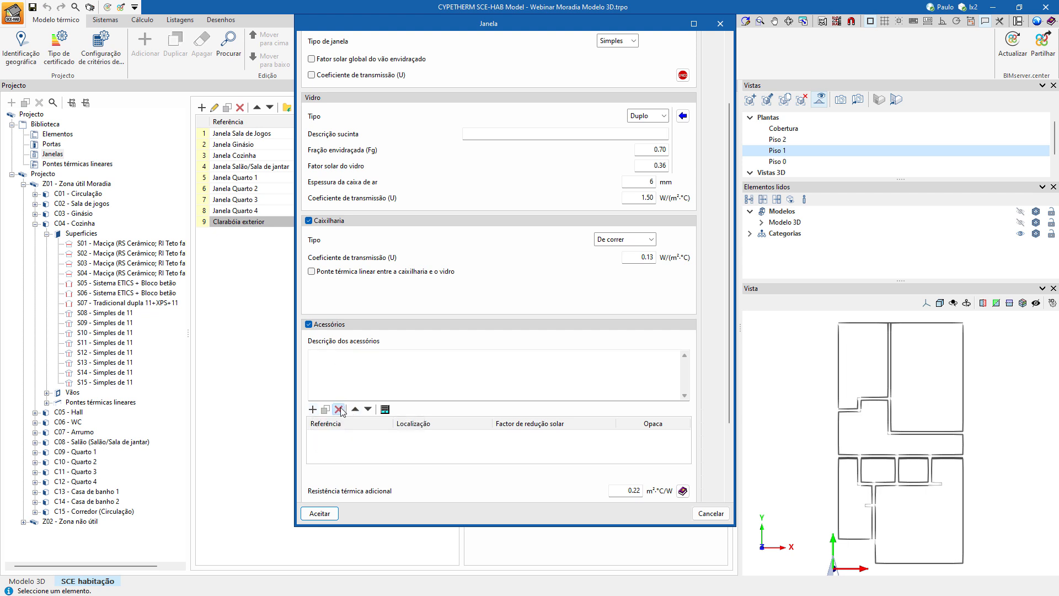
pyautogui.click(309, 323)
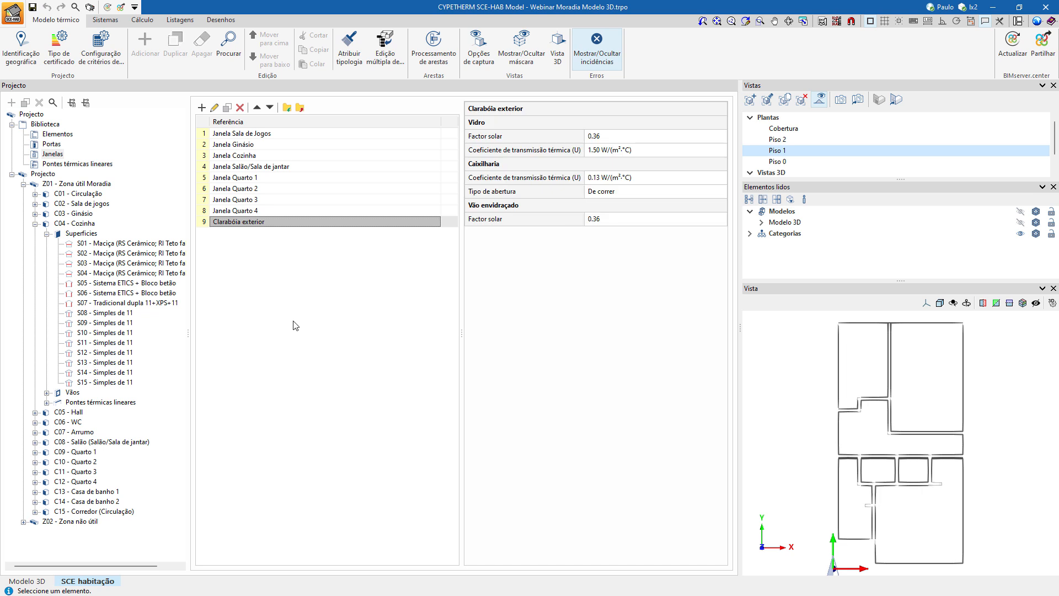
# Examine the calculation incident marked for Zona útil Moradia in the 3D view of the house.
pyautogui.click(142, 20)
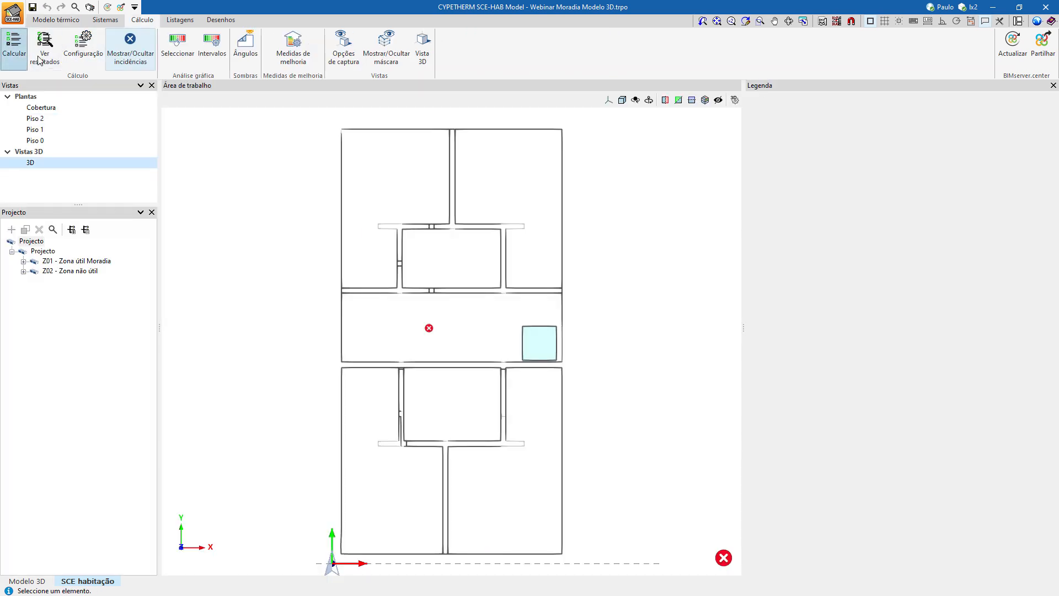
pyautogui.moveTo(429, 333)
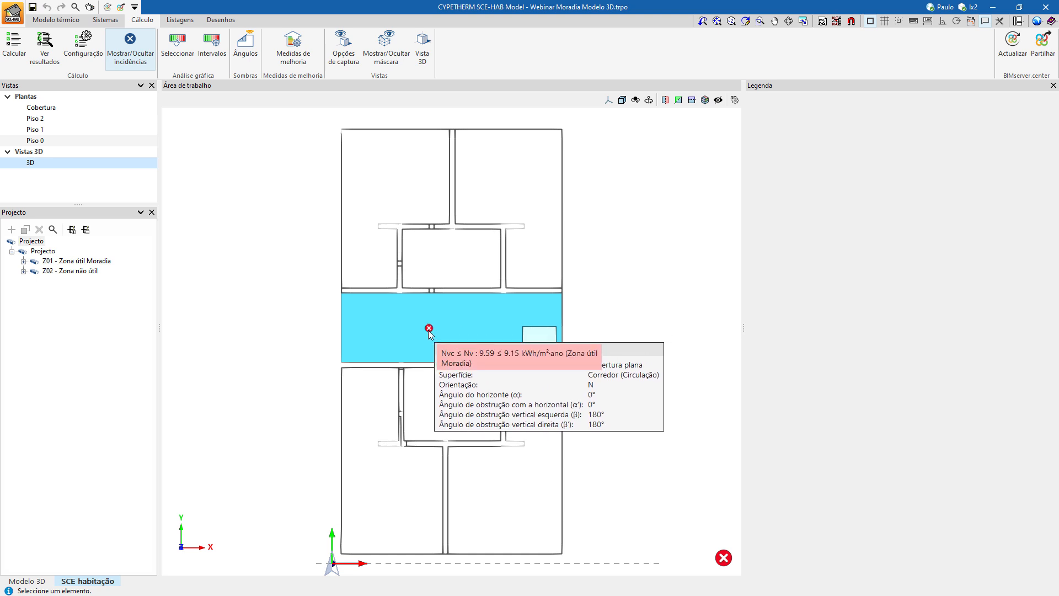
pyautogui.scroll(-1, 430, 332)
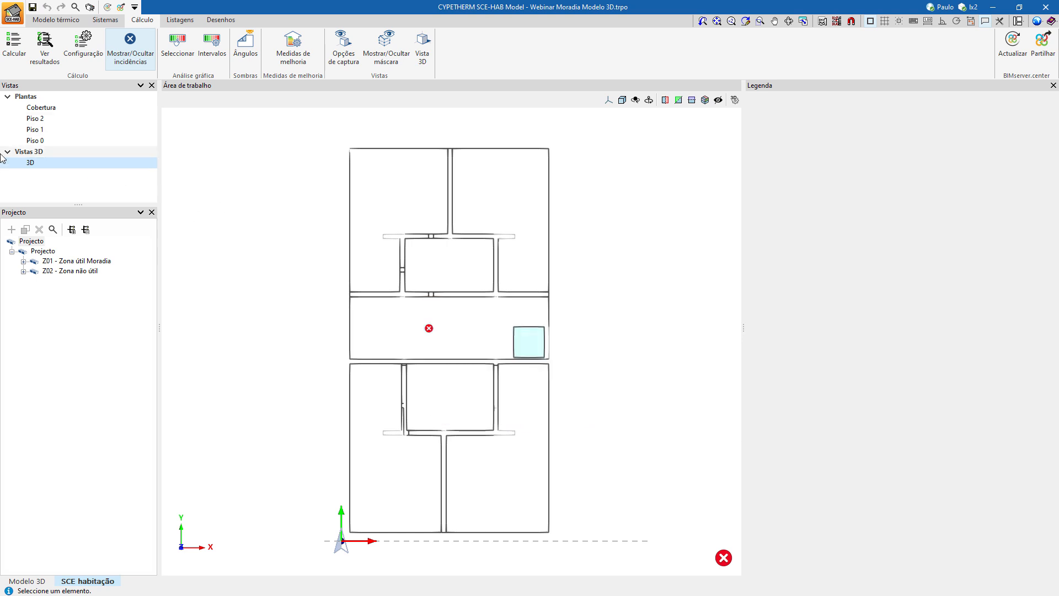
pyautogui.click(28, 142)
pyautogui.click(28, 161)
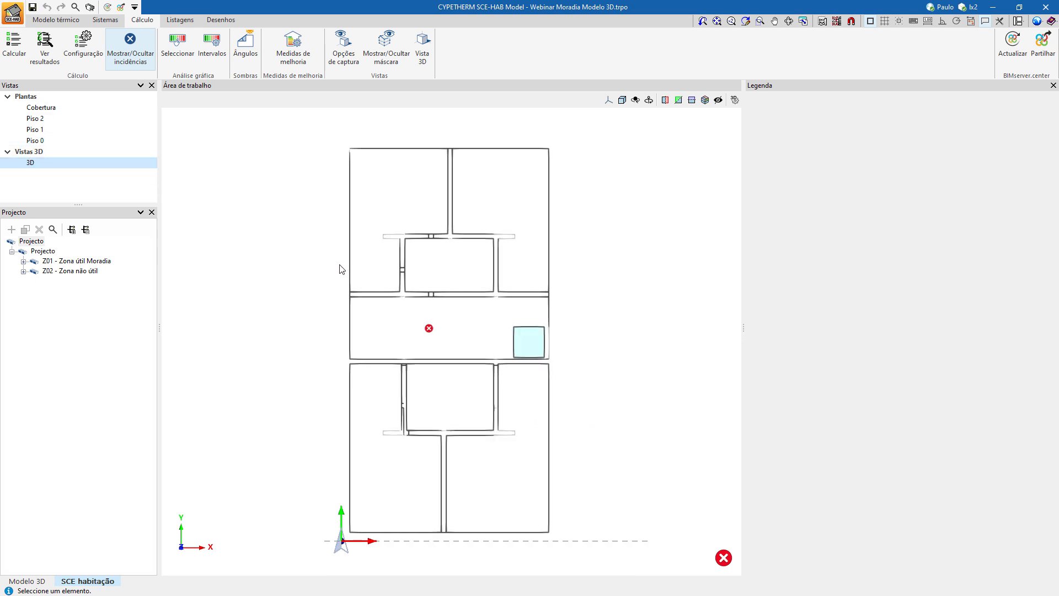
pyautogui.keyDown('shift'); pyautogui.moveTo(366, 271); pyautogui.dragTo(426, 173, button='middle'); pyautogui.keyUp('shift')
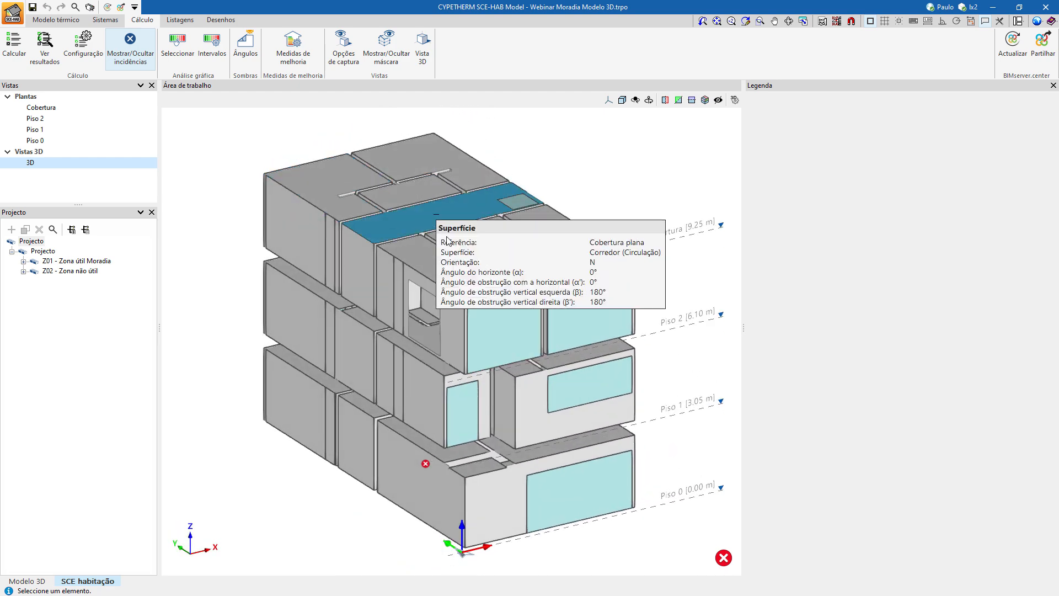
pyautogui.moveTo(431, 467)
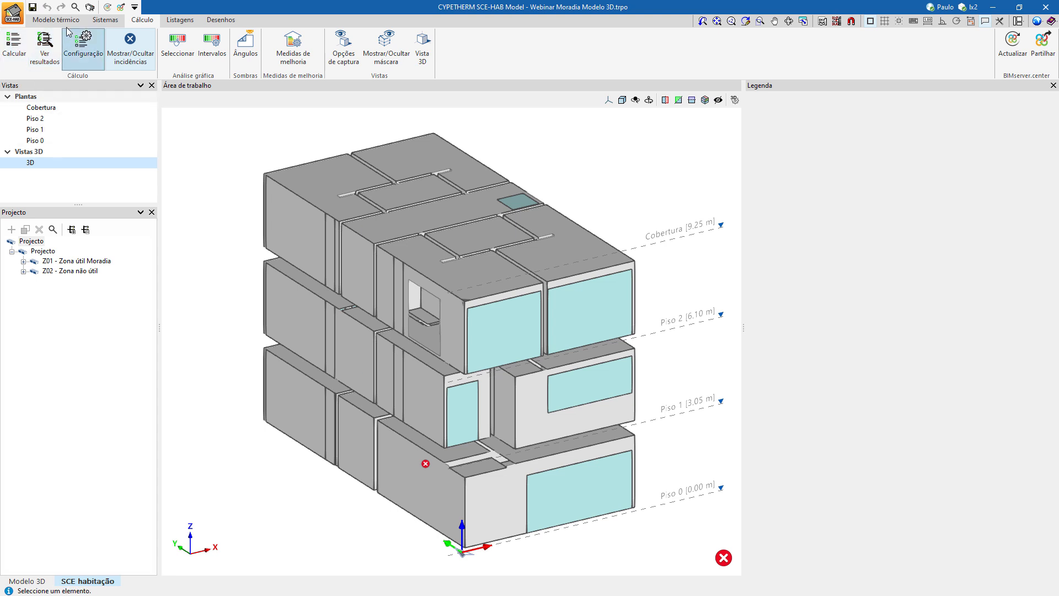
# Enable accessories for Clarabóia exterior and add an opaque exterior accessory named Persiana with a solar reduction factor of 0.04.
pyautogui.click(66, 22)
pyautogui.doubleClick(230, 221)
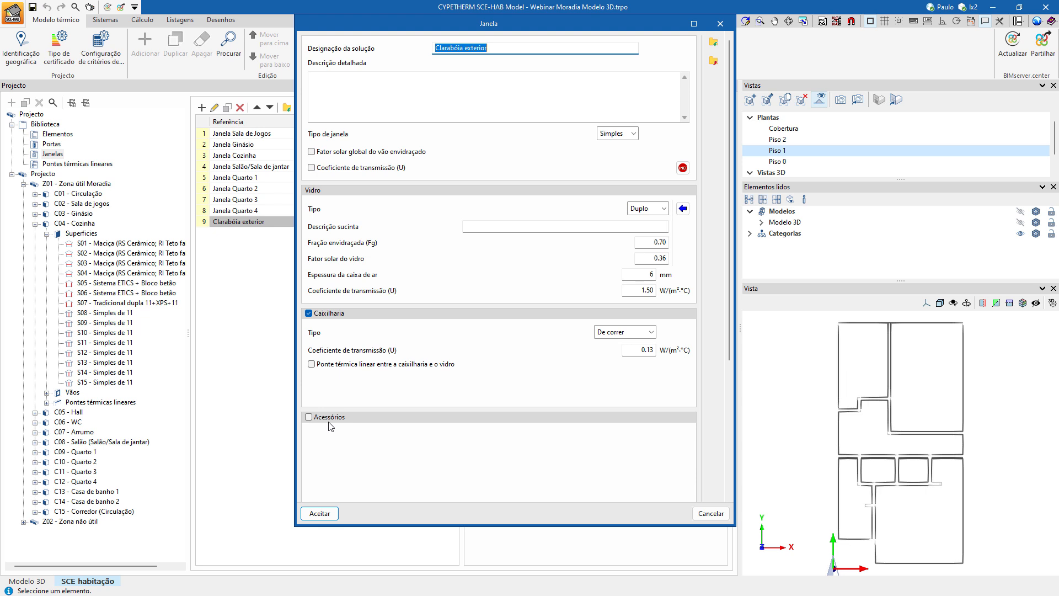
pyautogui.click(328, 421)
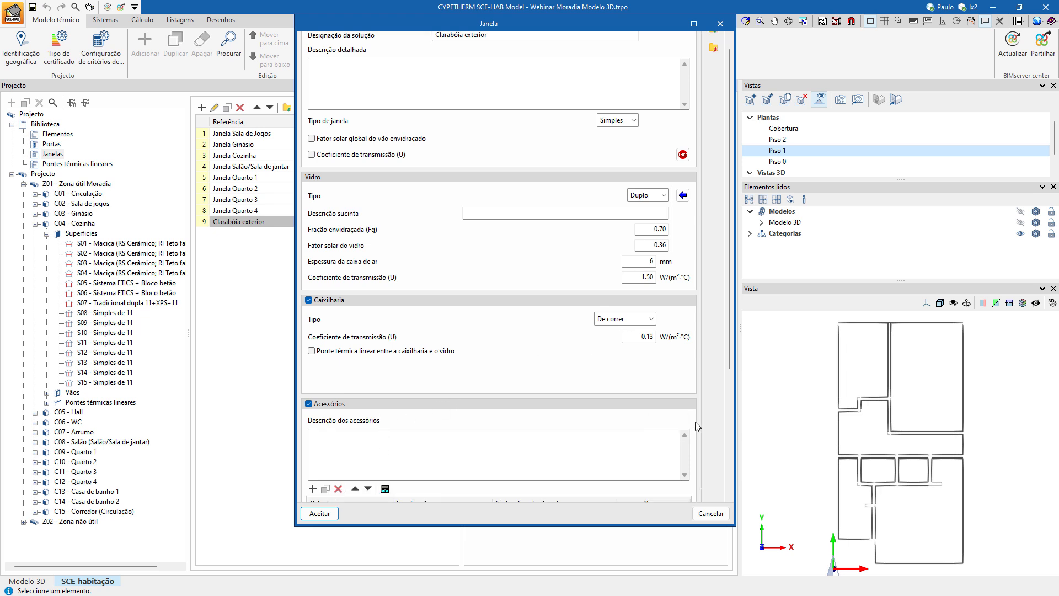
pyautogui.moveTo(729, 370); pyautogui.dragTo(729, 458)
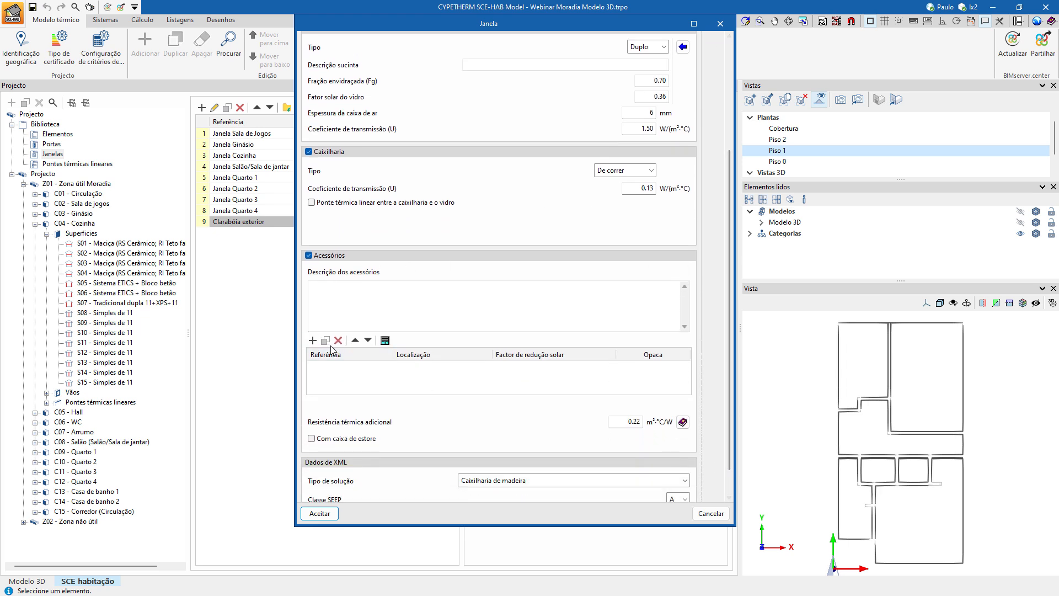
pyautogui.click(312, 340)
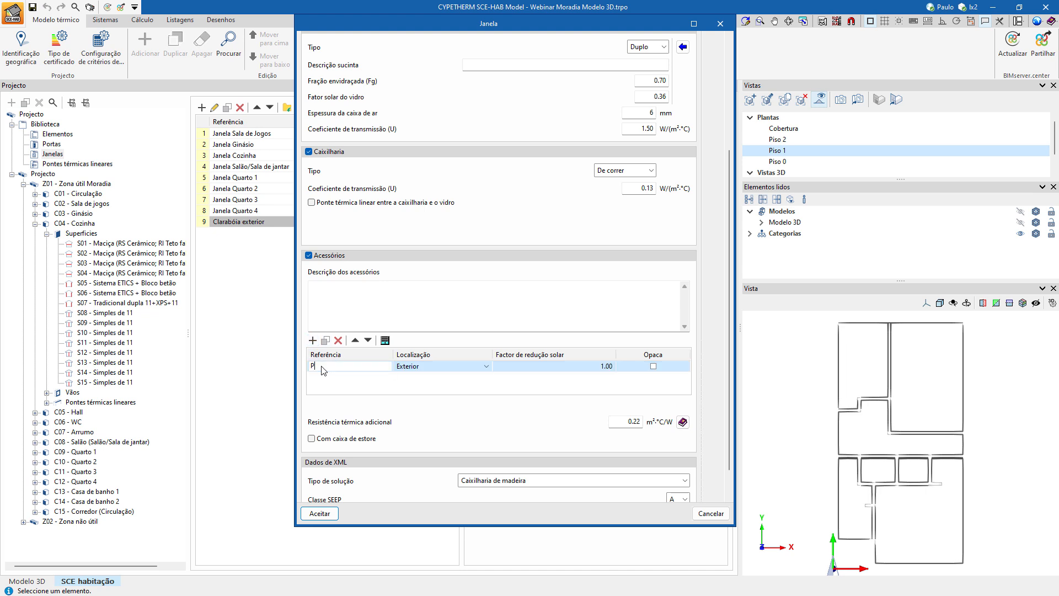
pyautogui.write('Persiana')
pyautogui.click(537, 366)
pyautogui.write('0.')
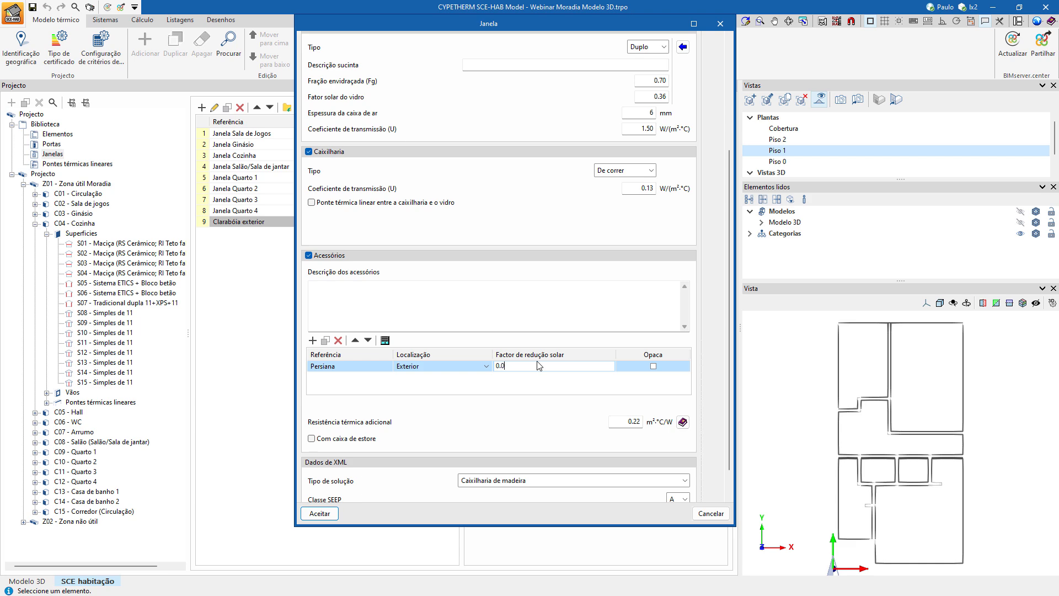
pyautogui.click(653, 366)
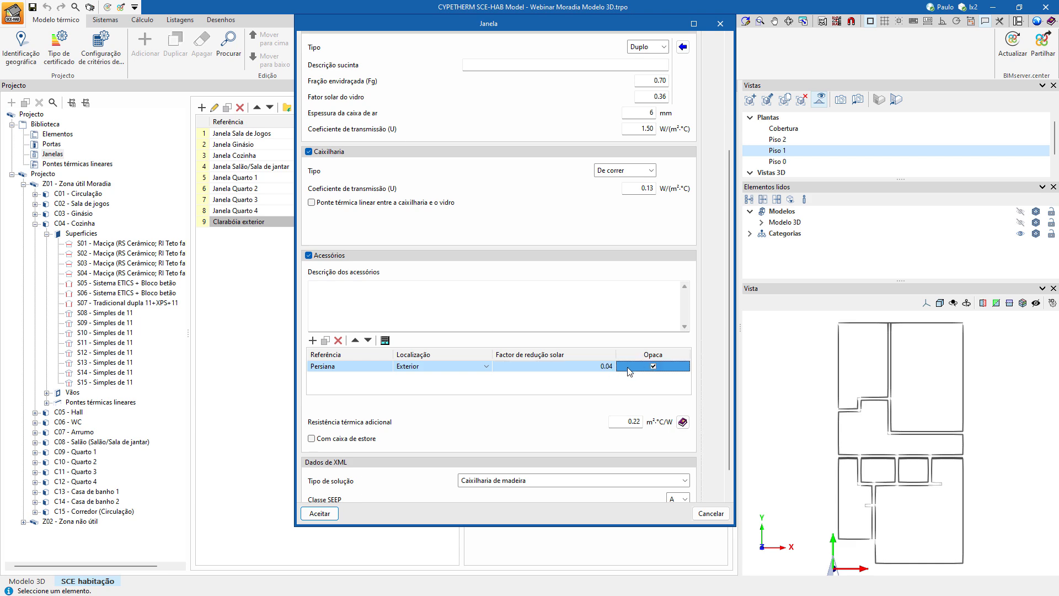
pyautogui.click(320, 514)
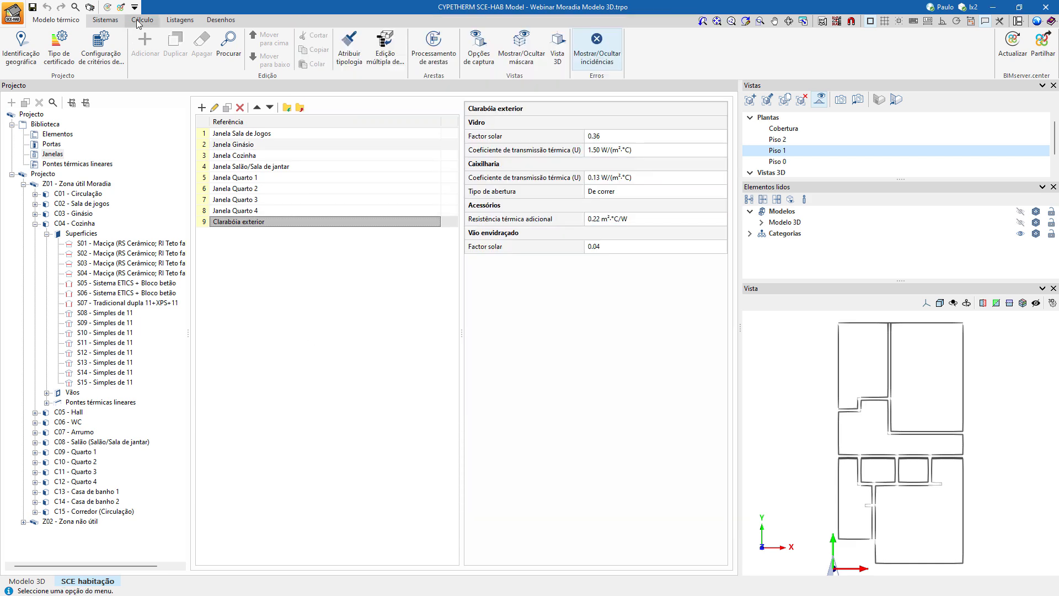
# Recalculate the house and inspect its calculation results from the 3D view.
pyautogui.click(142, 20)
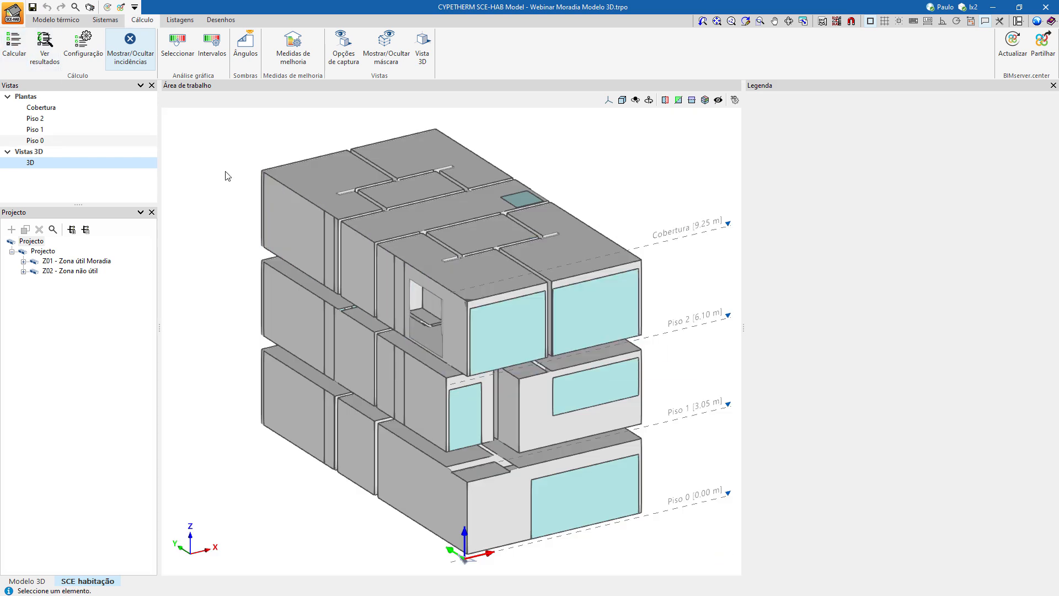
pyautogui.click(45, 54)
pyautogui.moveTo(332, 397)
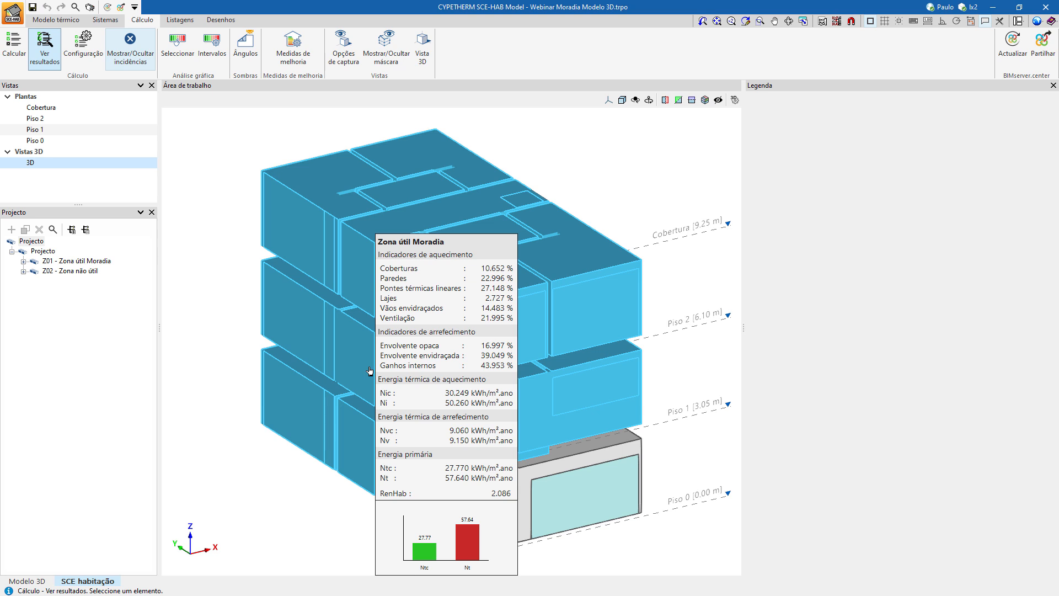
# Open the Fichas de cálculo report of Zona útil Moradia and review its pages up to page 7.
pyautogui.click(175, 22)
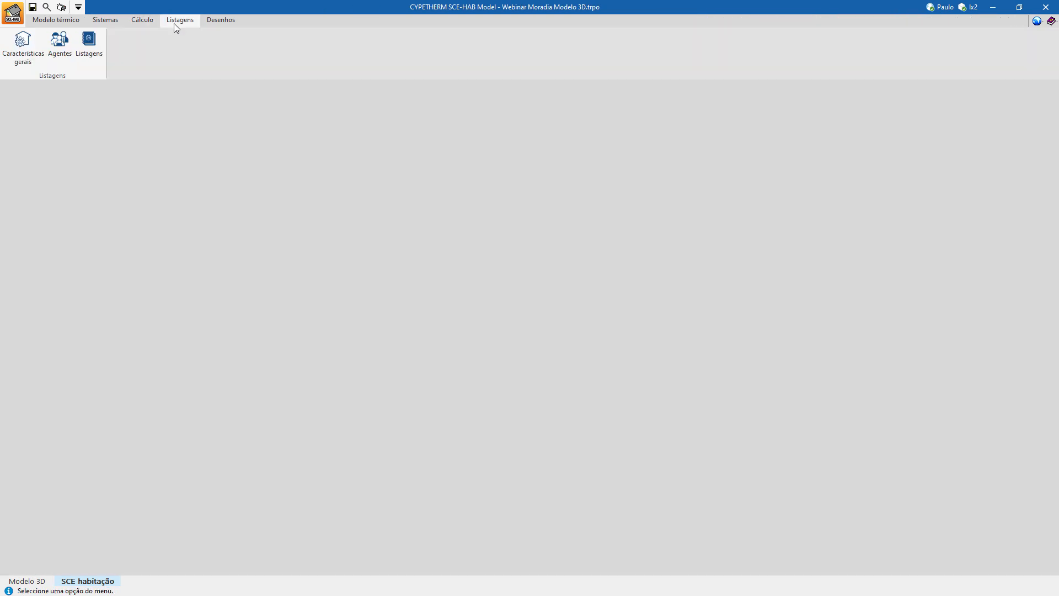
pyautogui.click(88, 43)
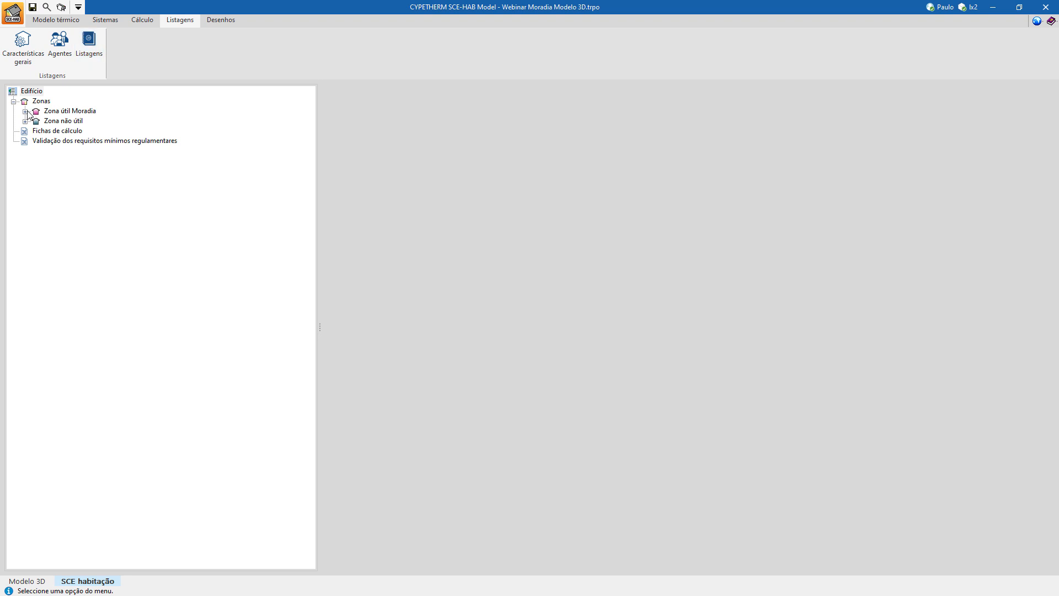
pyautogui.click(25, 111)
pyautogui.click(72, 123)
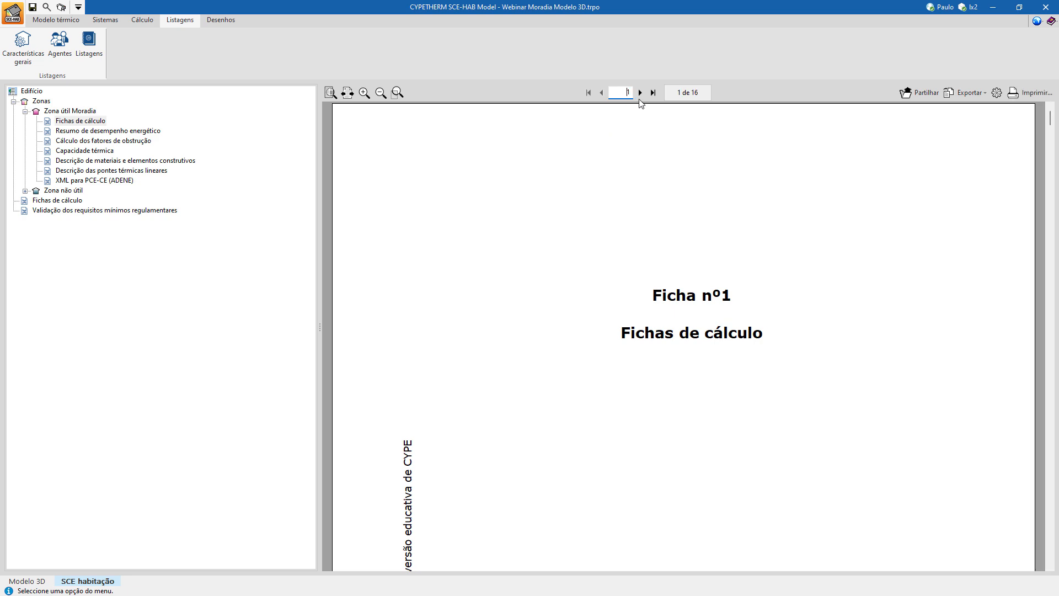
pyautogui.click(641, 94)
pyautogui.click(641, 94)
pyautogui.click(640, 93)
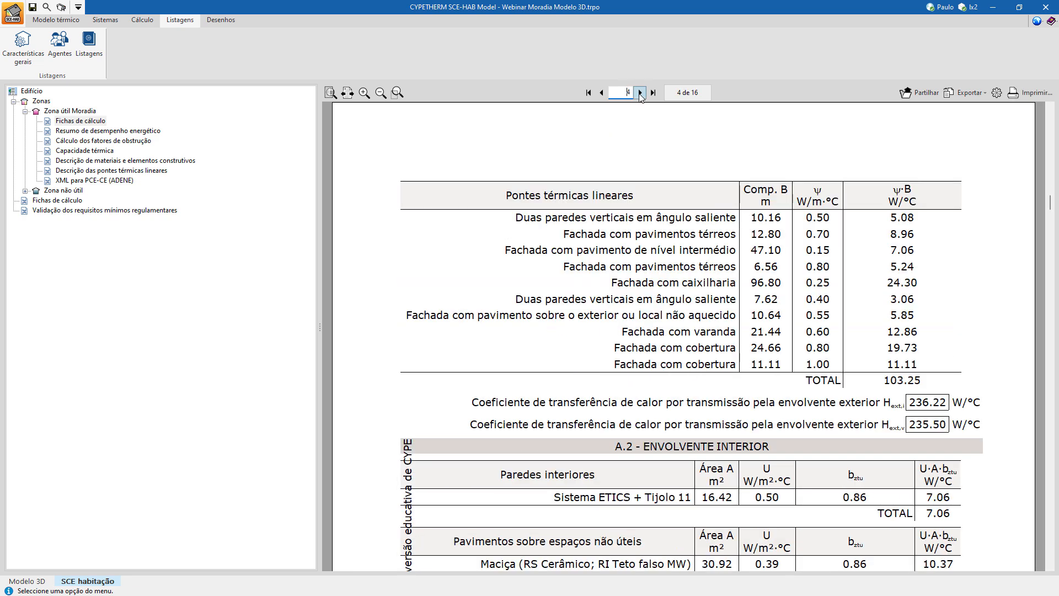
pyautogui.click(640, 93)
pyautogui.click(640, 93)
pyautogui.click(640, 93)
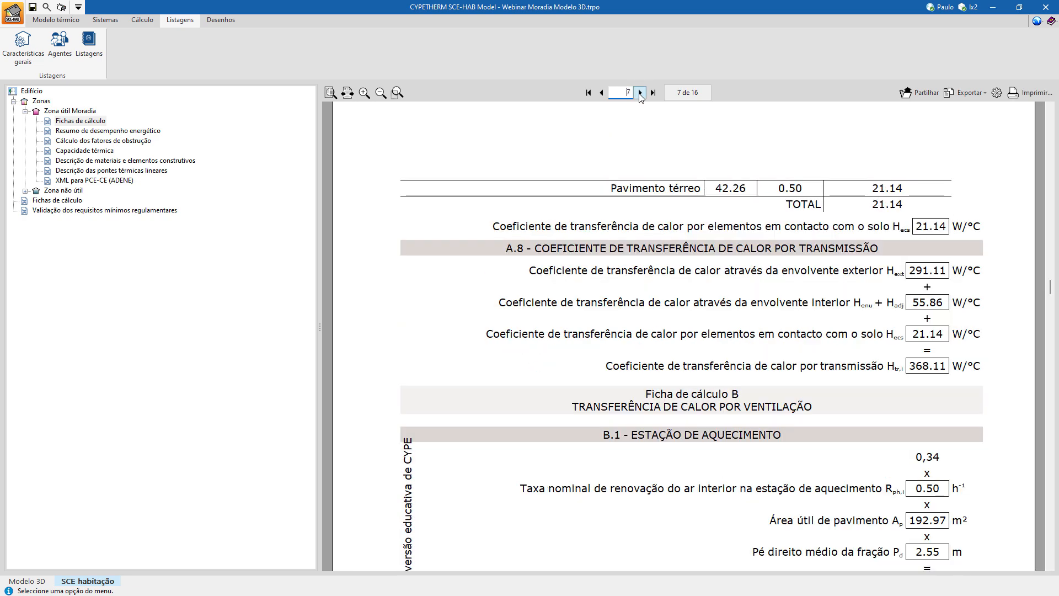
# Review the energy class pages in the Resumo de desempenho energético report of Zona útil Moradia.
pyautogui.click(51, 131)
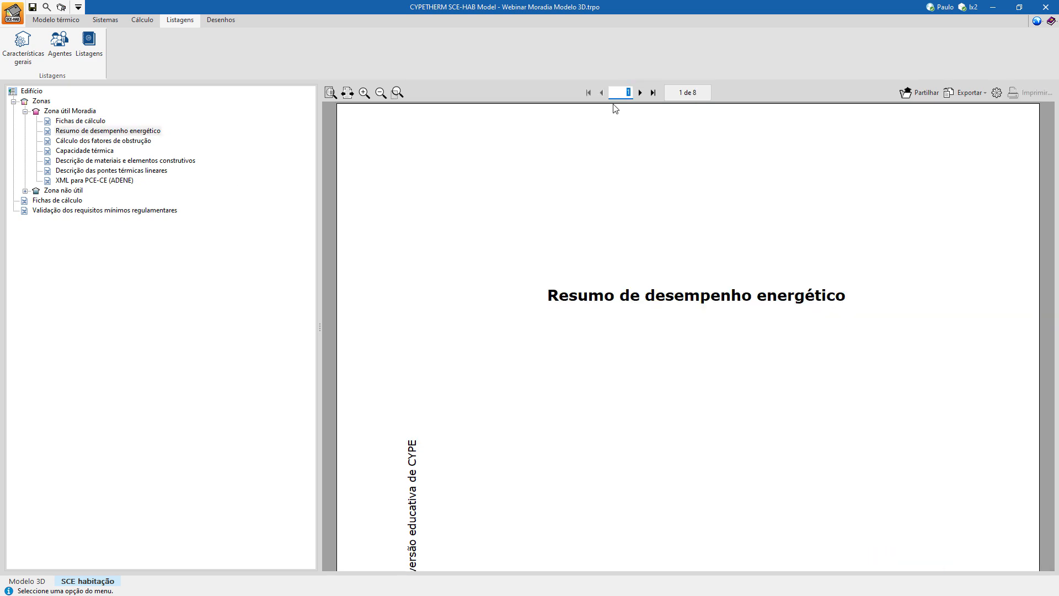
pyautogui.click(641, 93)
pyautogui.click(641, 93)
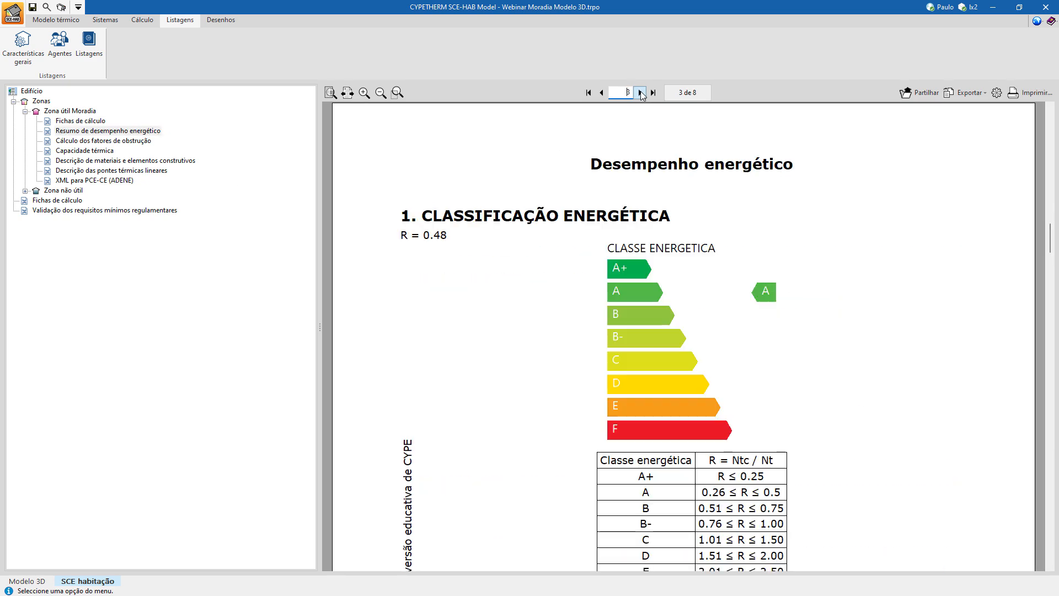
pyautogui.click(640, 92)
# Review the building's Validação dos requisitos mínimos regulamentares report, including the reduction coefficient tables and the thermal envelope plans.
pyautogui.click(76, 211)
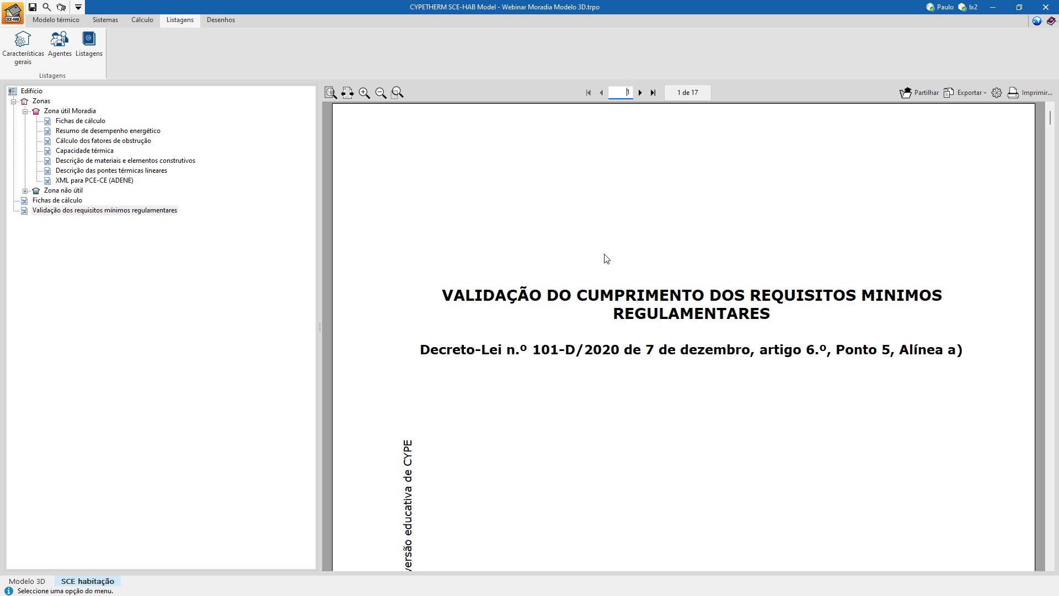
pyautogui.click(640, 93)
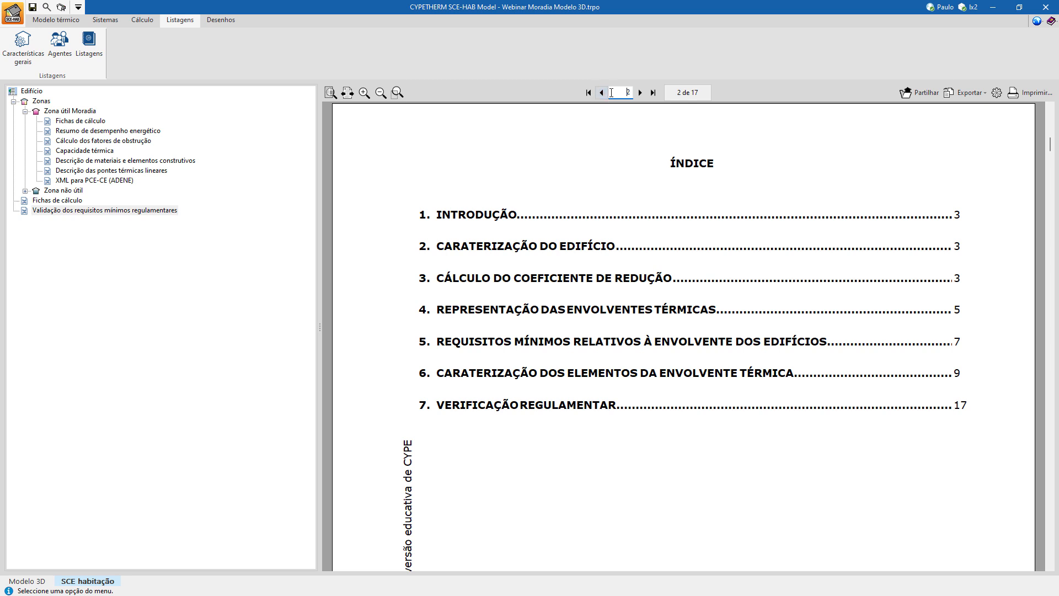
pyautogui.click(640, 93)
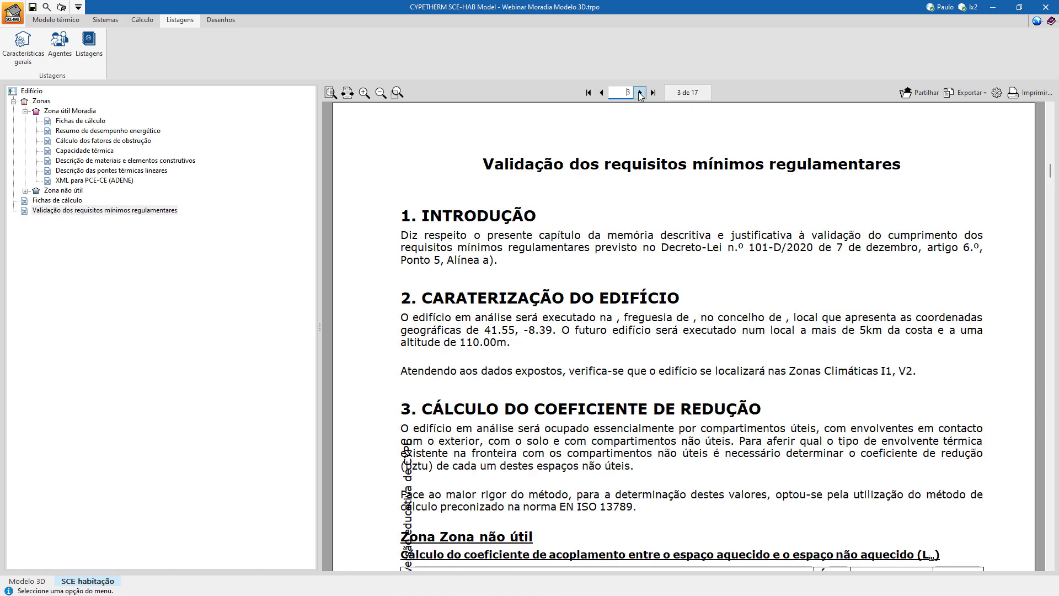
pyautogui.scroll(-10, 696, 353)
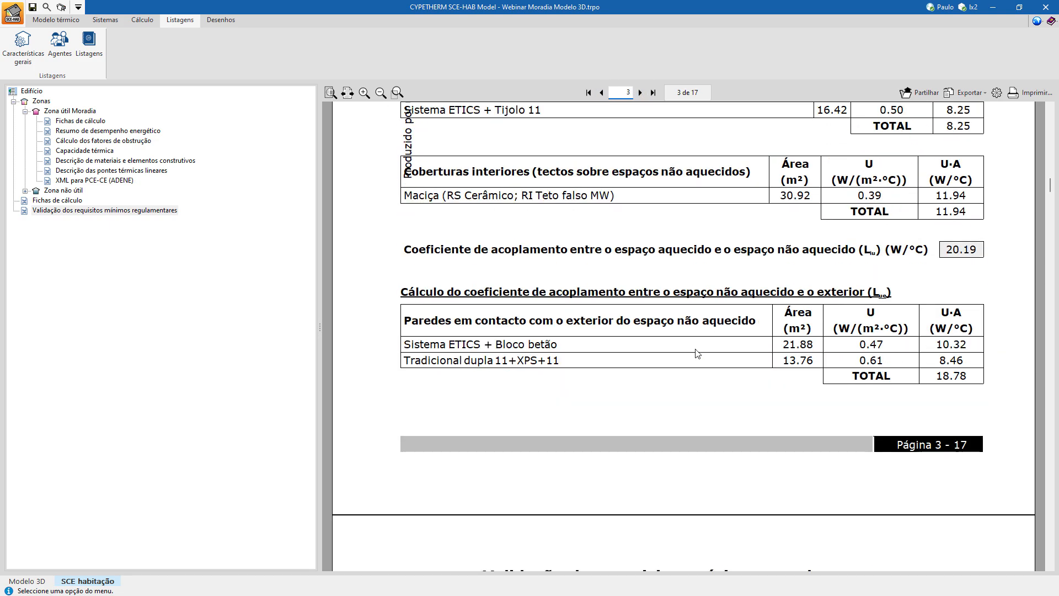
pyautogui.scroll(-8, 697, 353)
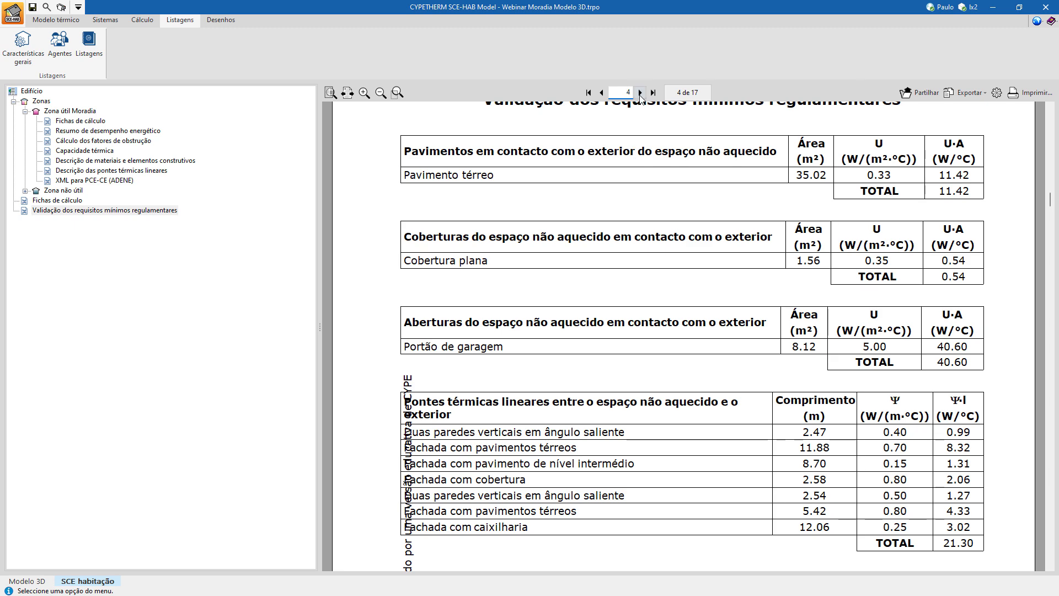
pyautogui.click(639, 93)
pyautogui.click(639, 93)
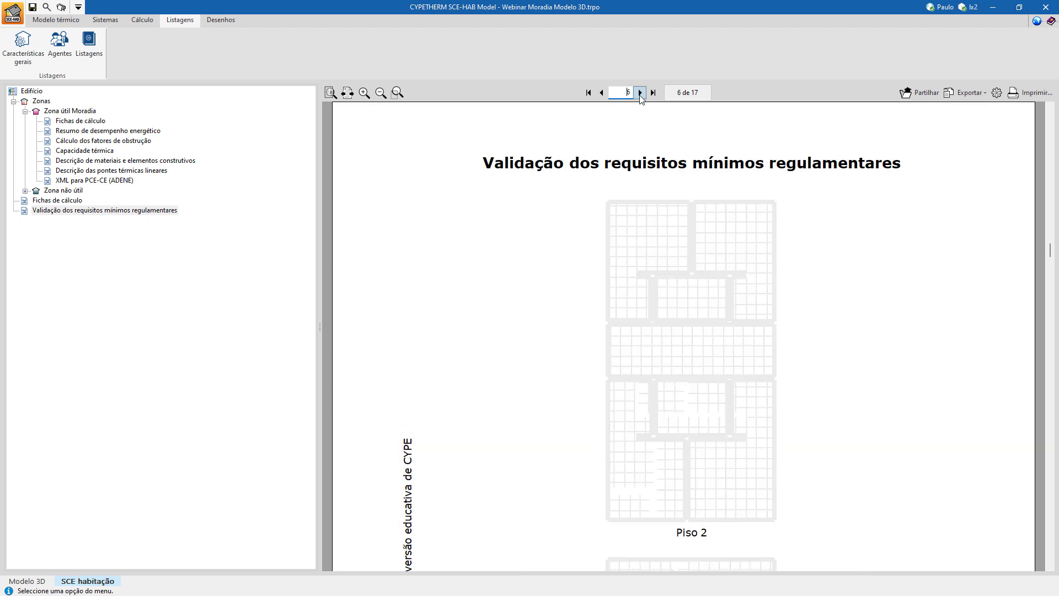
pyautogui.scroll(5, 664, 379)
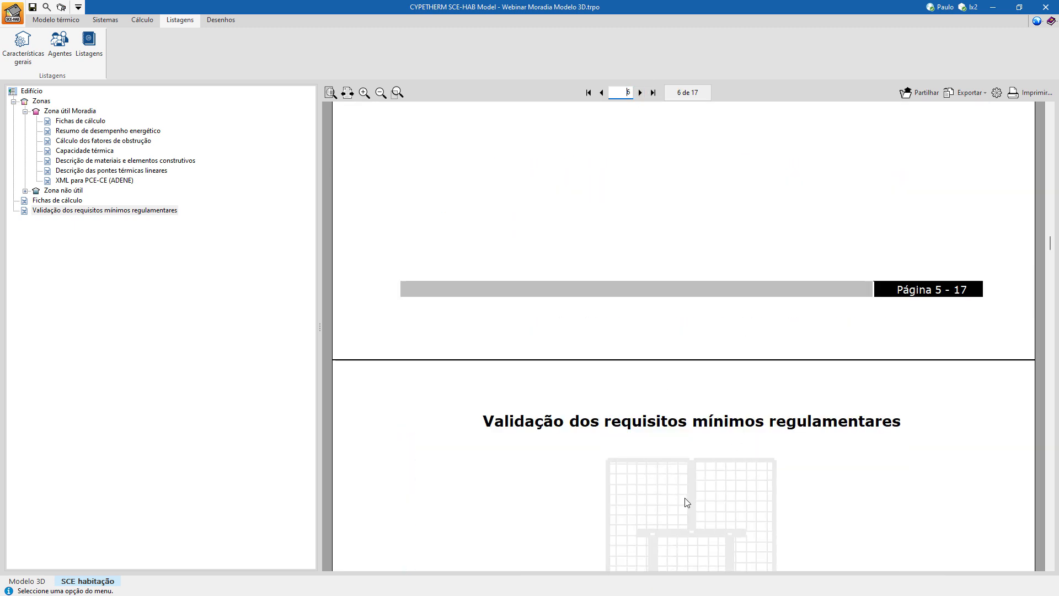
pyautogui.scroll(-1, 560, 331)
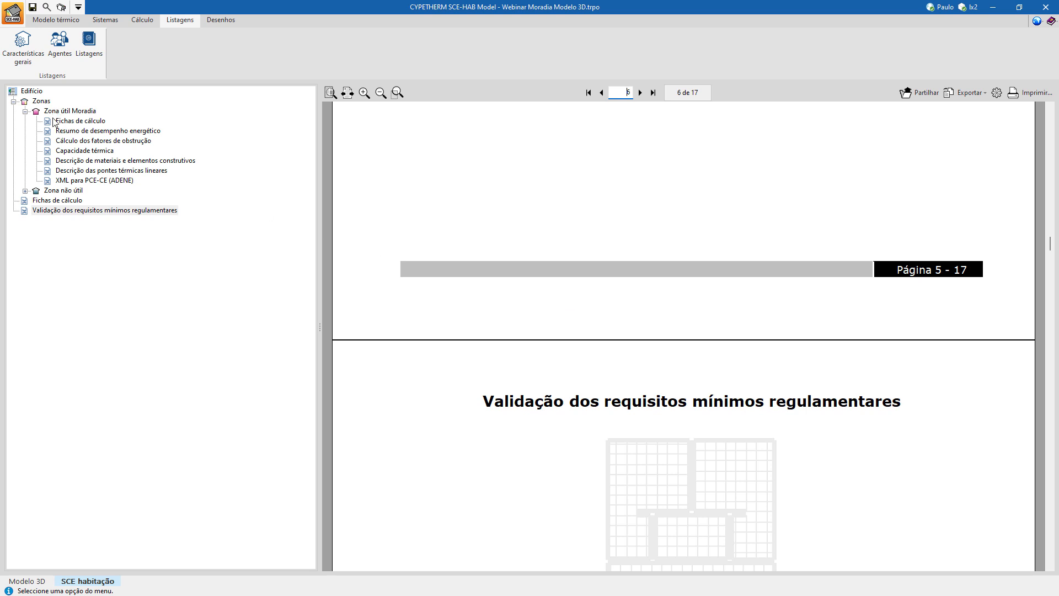
pyautogui.scroll(-5, 650, 475)
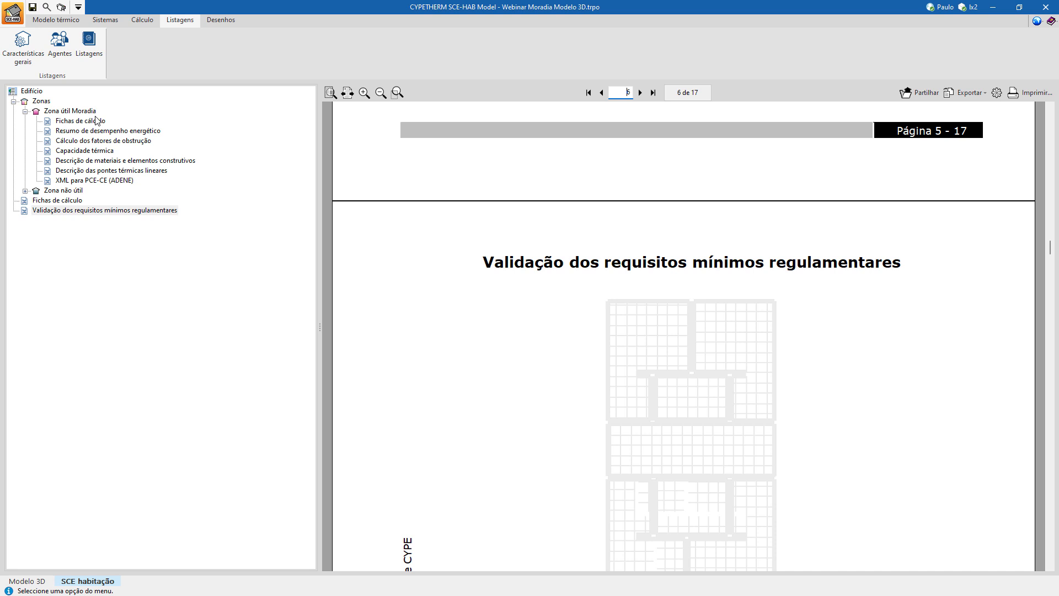
# Accept the existing label options for the drawings and generate the thermal envelope drawings with their legend.
pyautogui.click(213, 22)
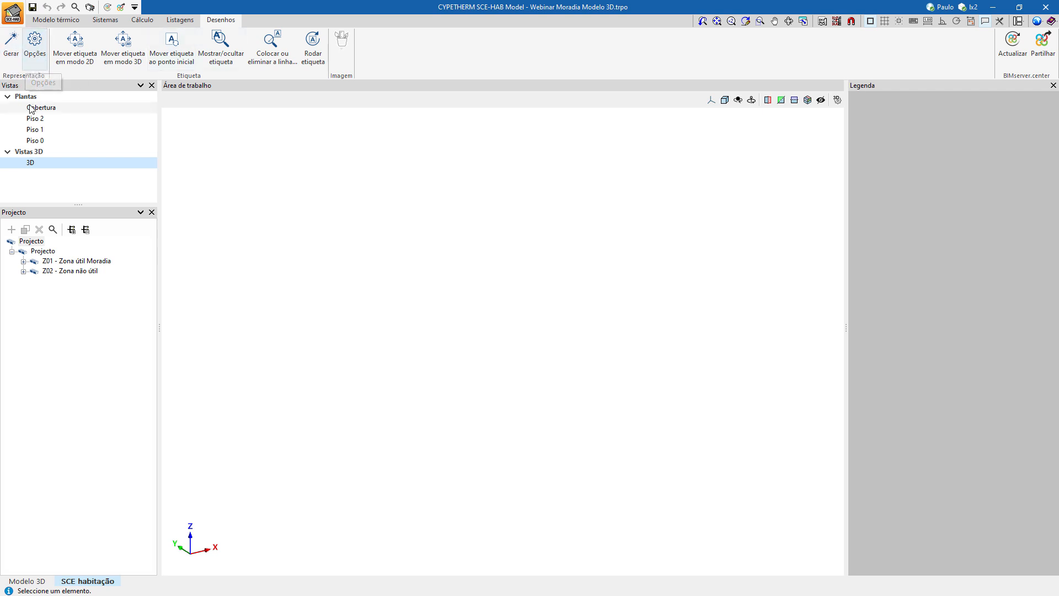
pyautogui.click(36, 47)
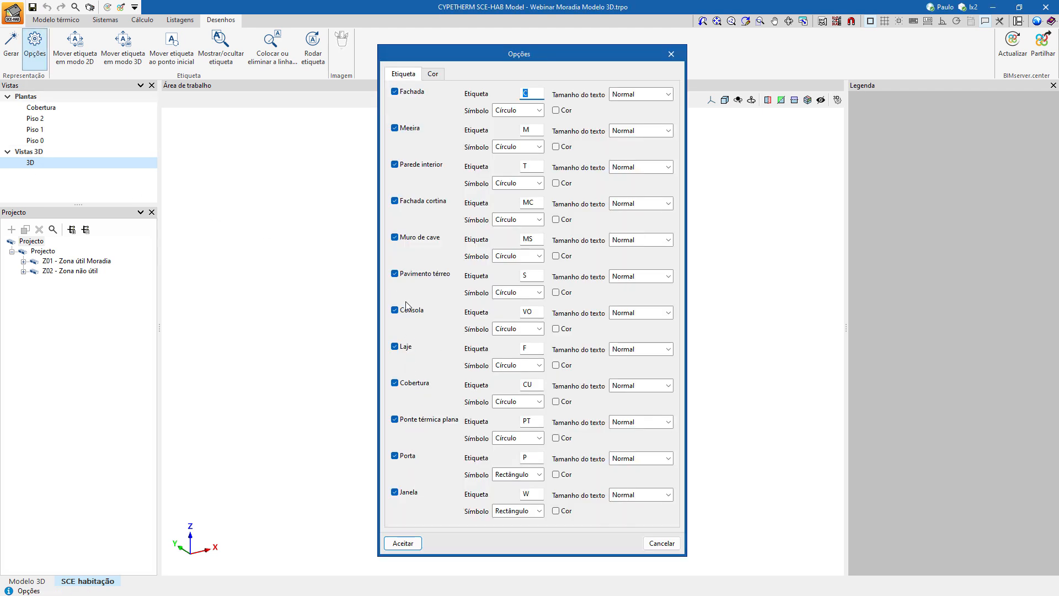
pyautogui.click(403, 543)
pyautogui.click(11, 43)
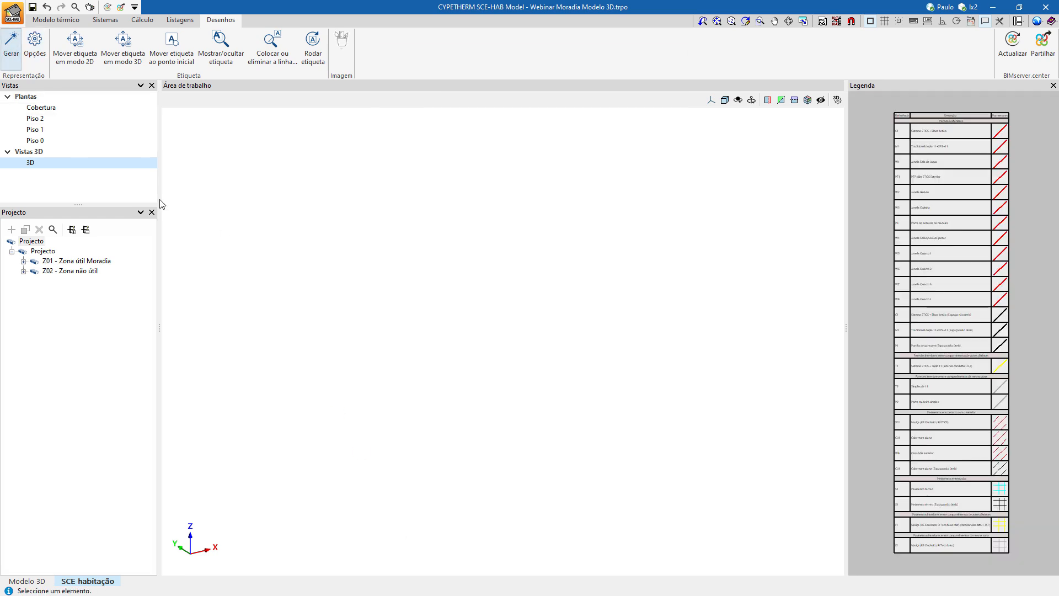
# Examine the generated envelope drawings for the Piso 0, Piso 1, Piso 2 and Cobertura plans.
pyautogui.click(35, 142)
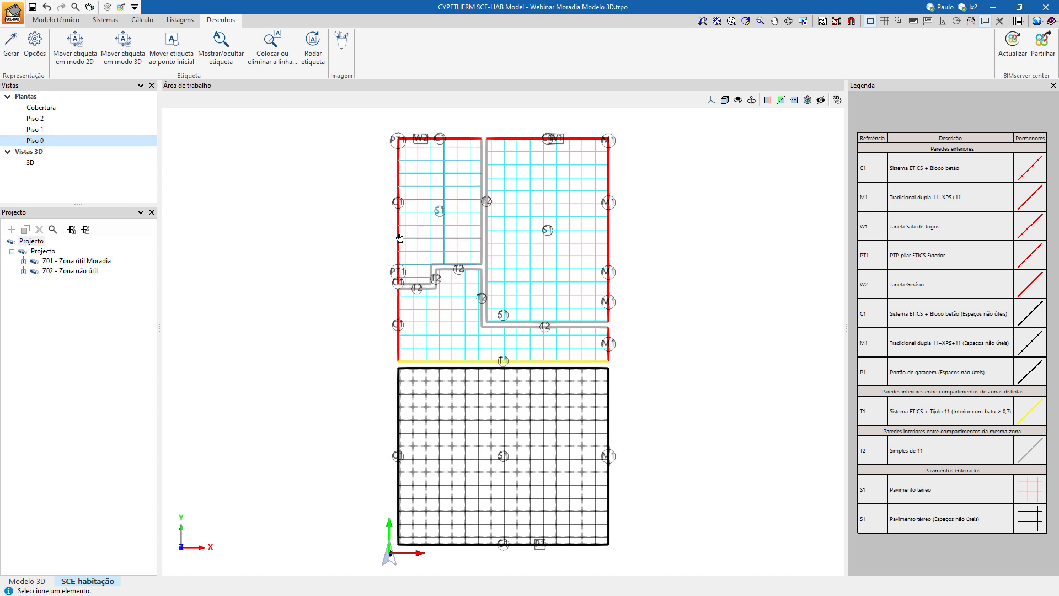
pyautogui.click(51, 128)
pyautogui.click(51, 119)
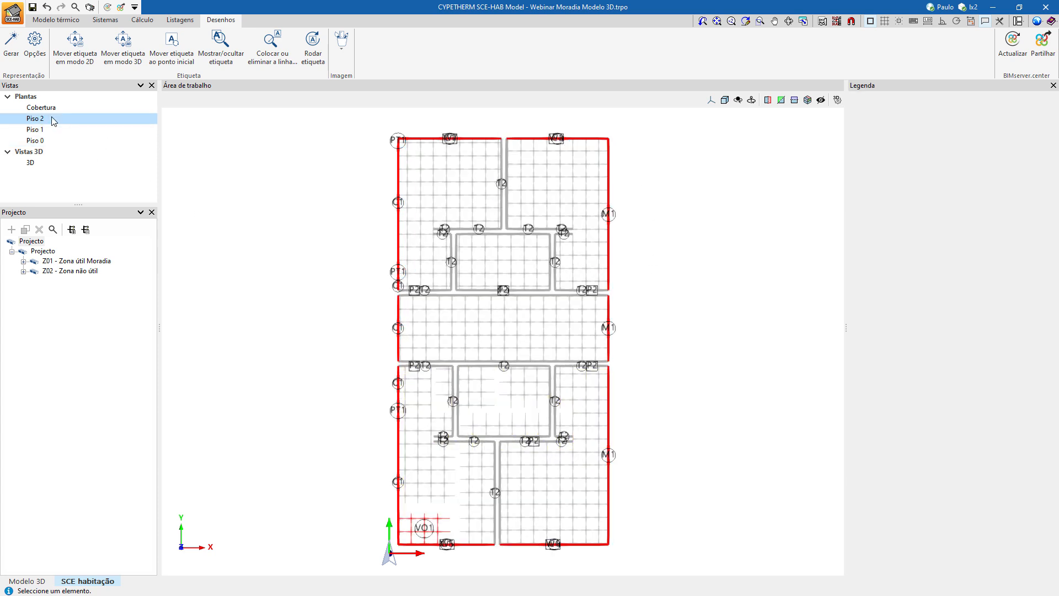
pyautogui.click(49, 132)
pyautogui.click(48, 140)
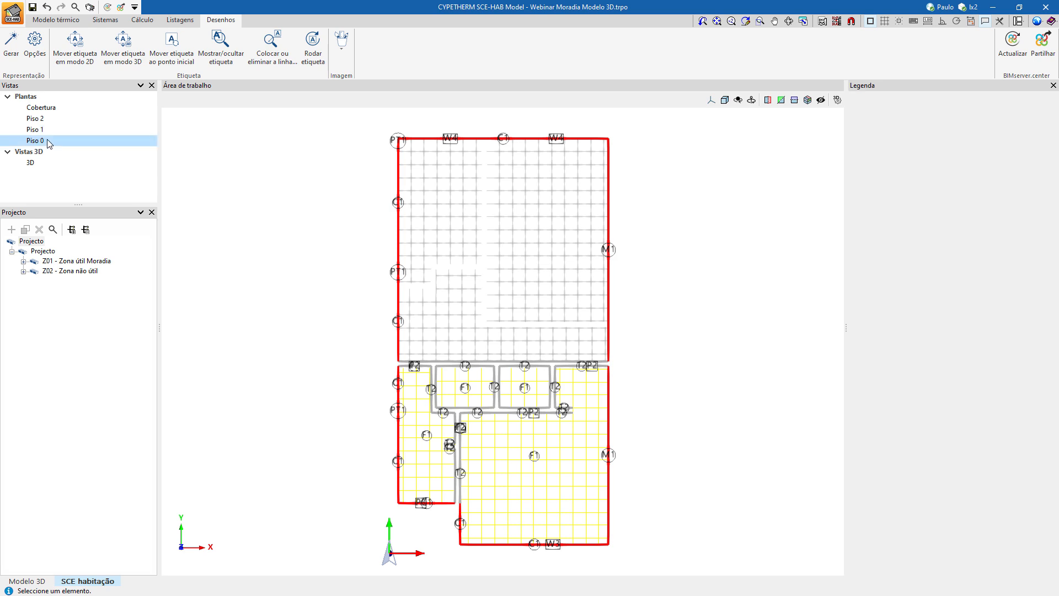
pyautogui.click(50, 131)
pyautogui.click(50, 121)
pyautogui.click(53, 111)
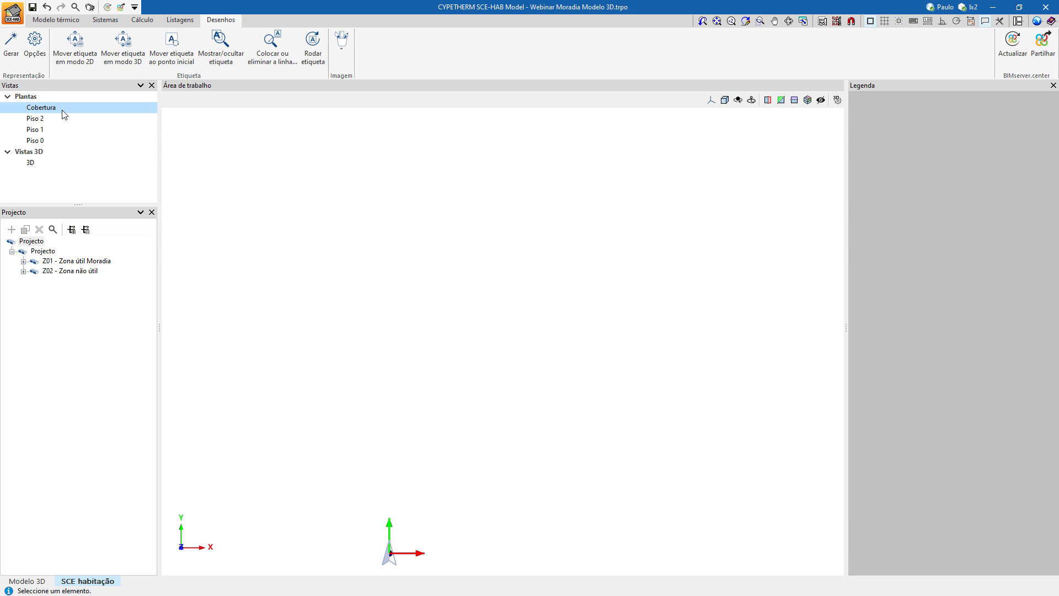
# Compare the Piso 1, Piso 2 and Cobertura plan views in the thermal model.
pyautogui.click(65, 22)
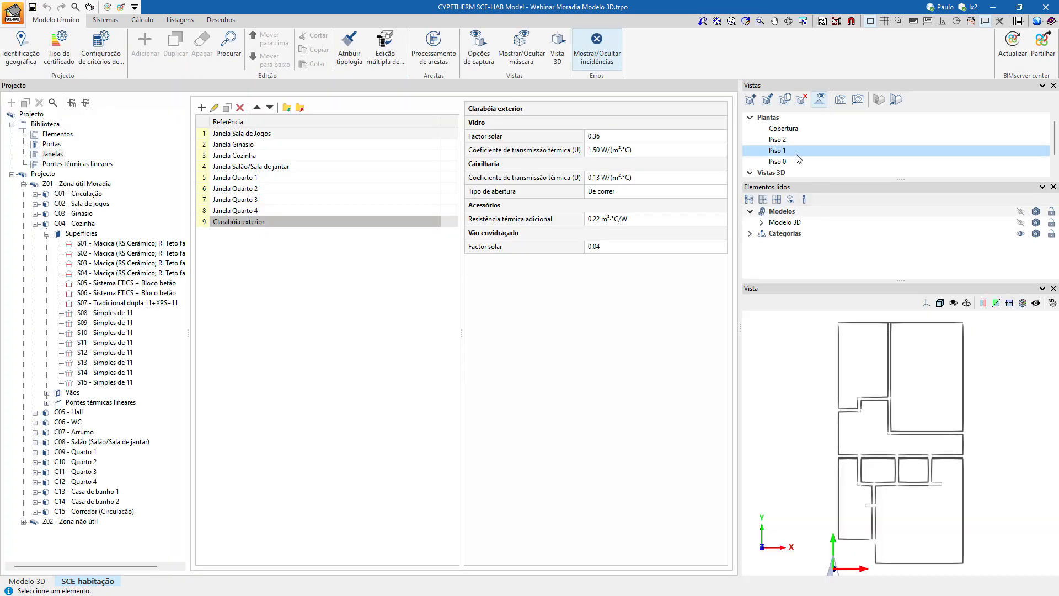
pyautogui.click(783, 139)
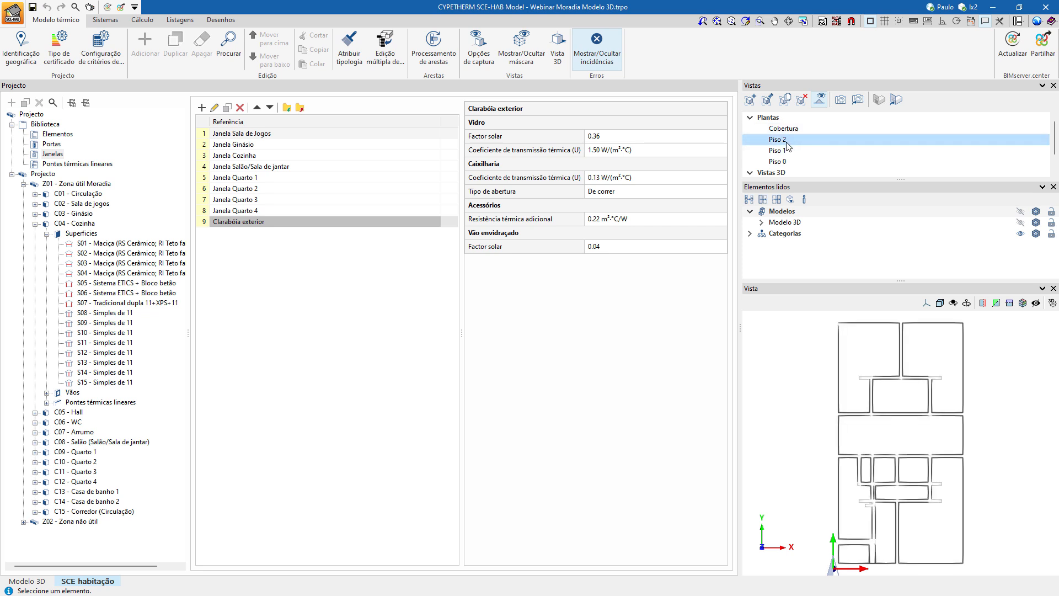
pyautogui.click(781, 150)
pyautogui.click(785, 140)
pyautogui.click(788, 130)
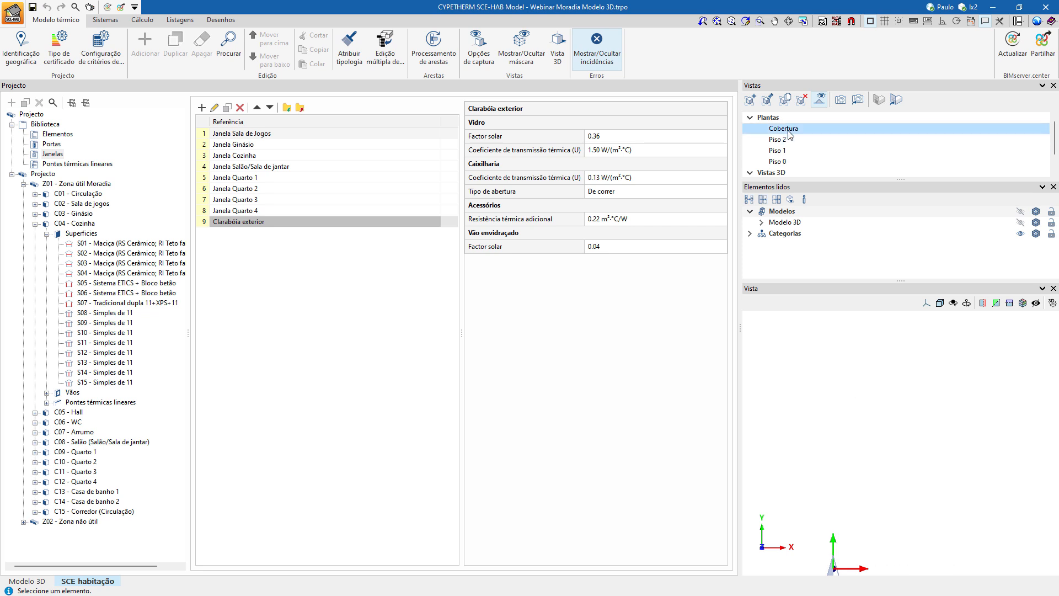
# Set the Cobertura plan view's distance to the lower plane to 0.5 m and redisplay the view.
pyautogui.click(767, 99)
pyautogui.moveTo(617, 207); pyautogui.dragTo(597, 213)
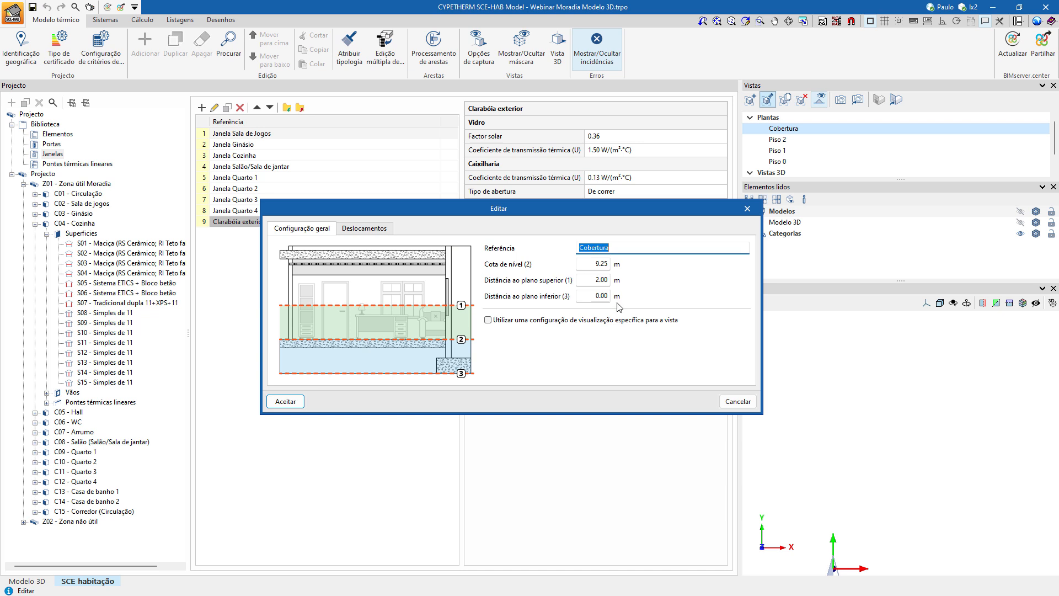
pyautogui.click(600, 297)
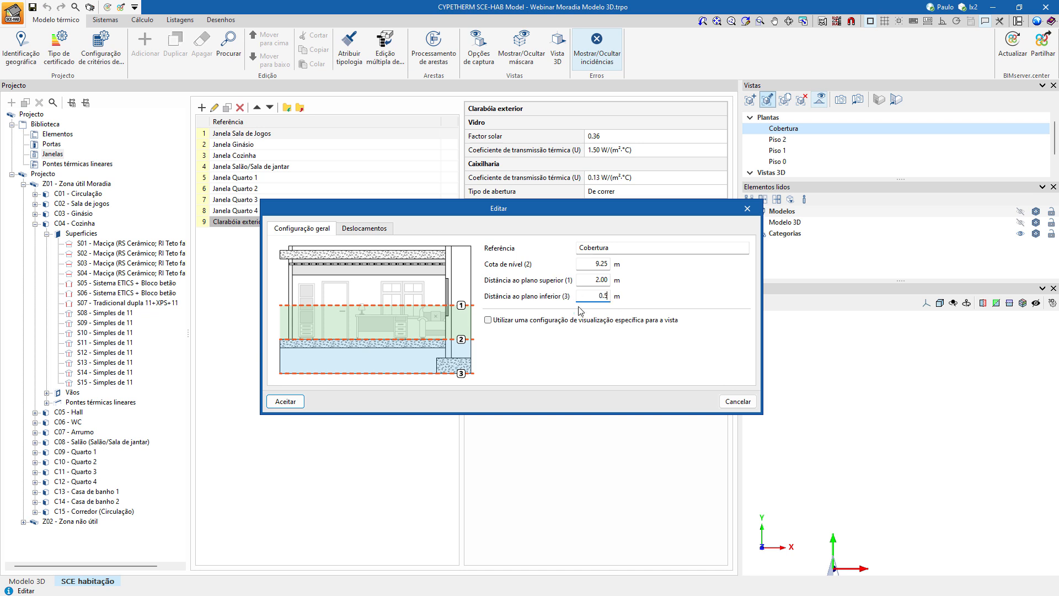
pyautogui.click(285, 401)
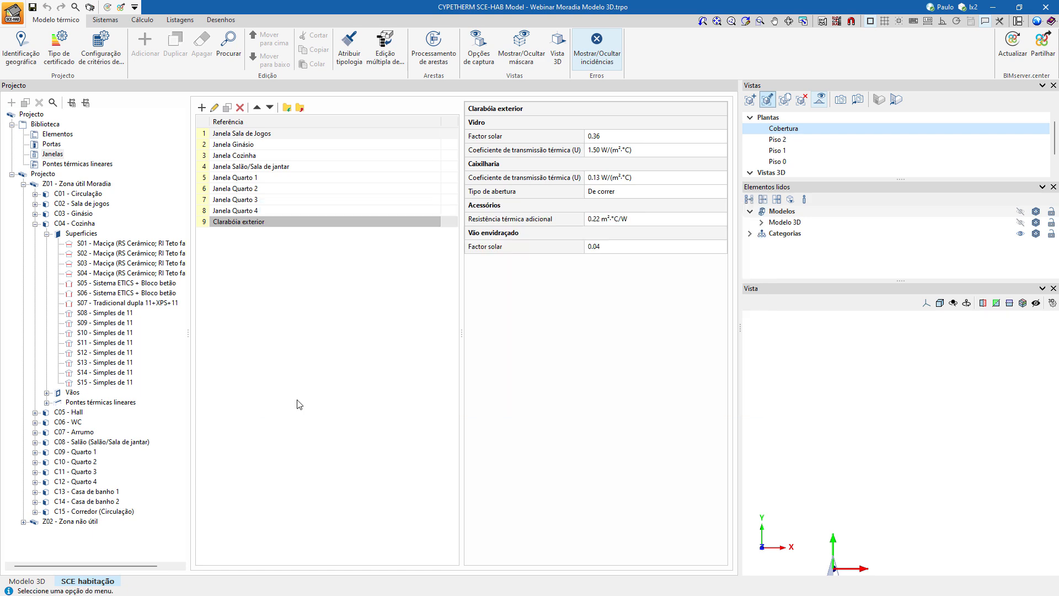
pyautogui.click(783, 139)
pyautogui.click(783, 127)
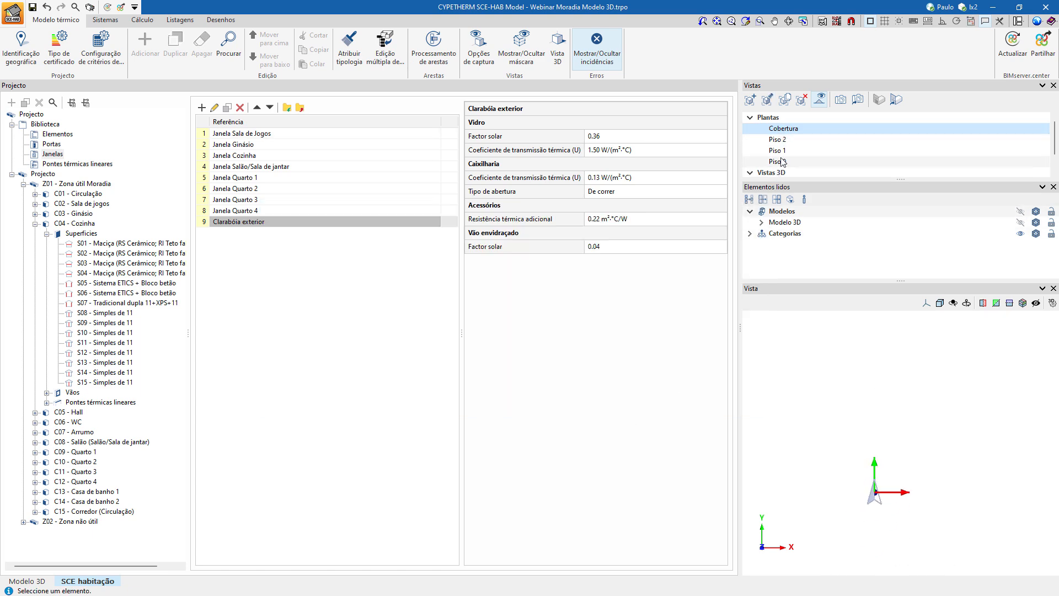
# Set the Cobertura plan view's distance to the lower plane to 1 m and check the resulting plan.
pyautogui.doubleClick(792, 129)
pyautogui.click(629, 289)
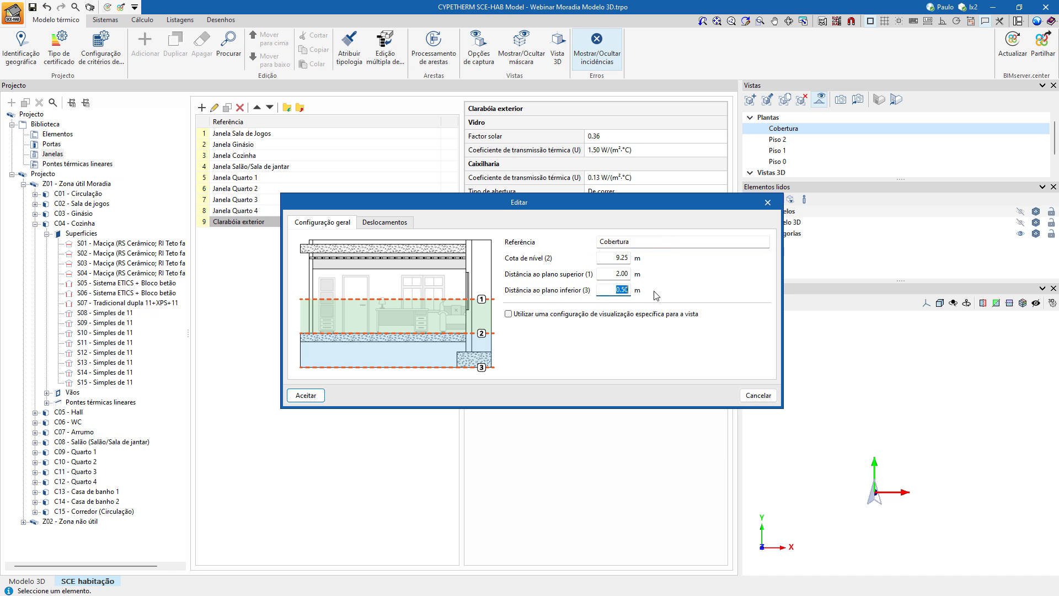
pyautogui.write('1.')
pyautogui.click(306, 396)
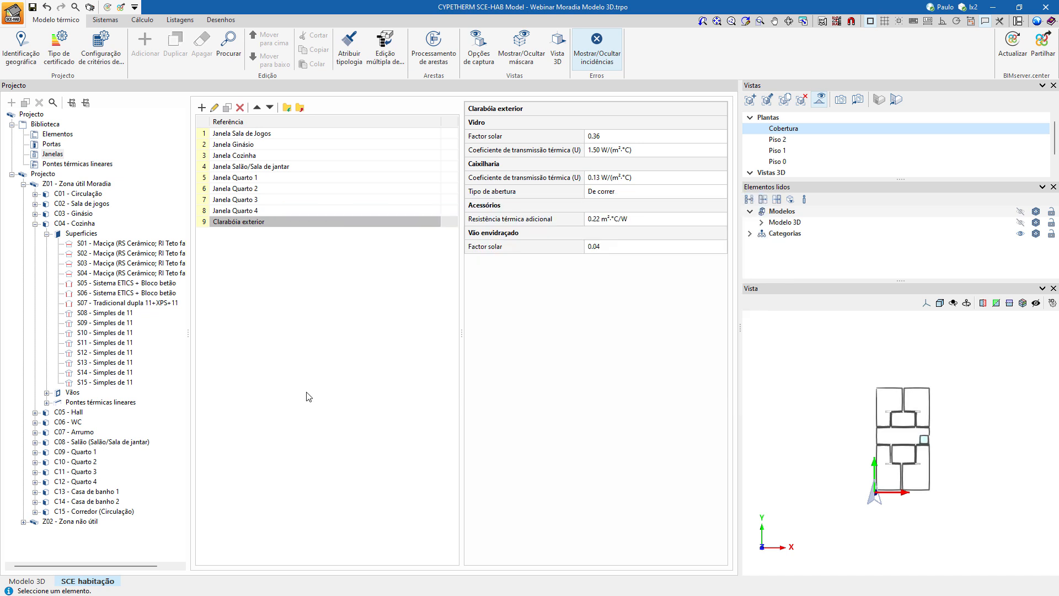
pyautogui.scroll(5, 890, 437)
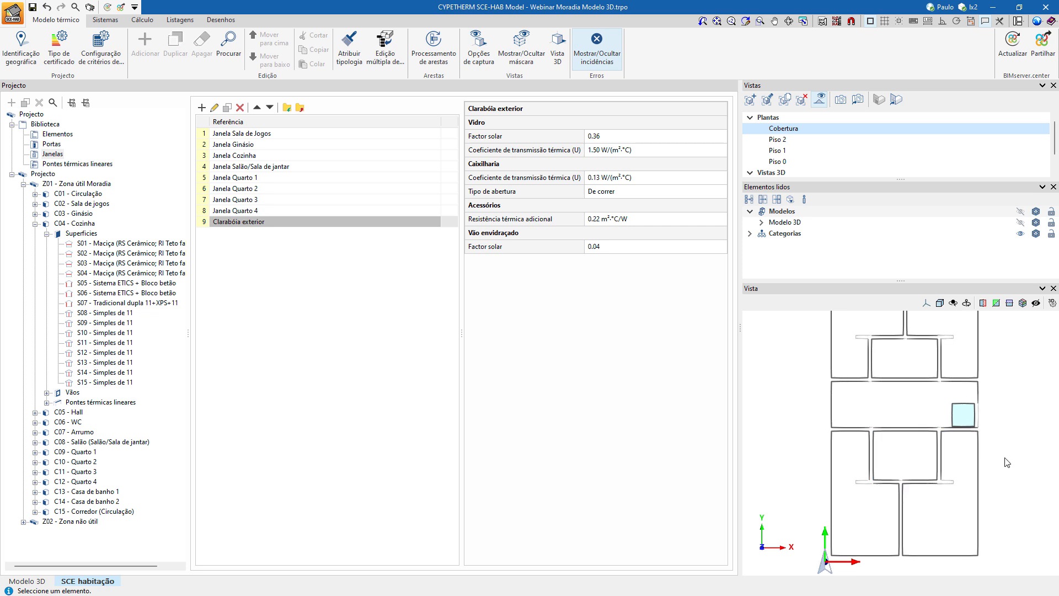
pyautogui.scroll(-2, 873, 411)
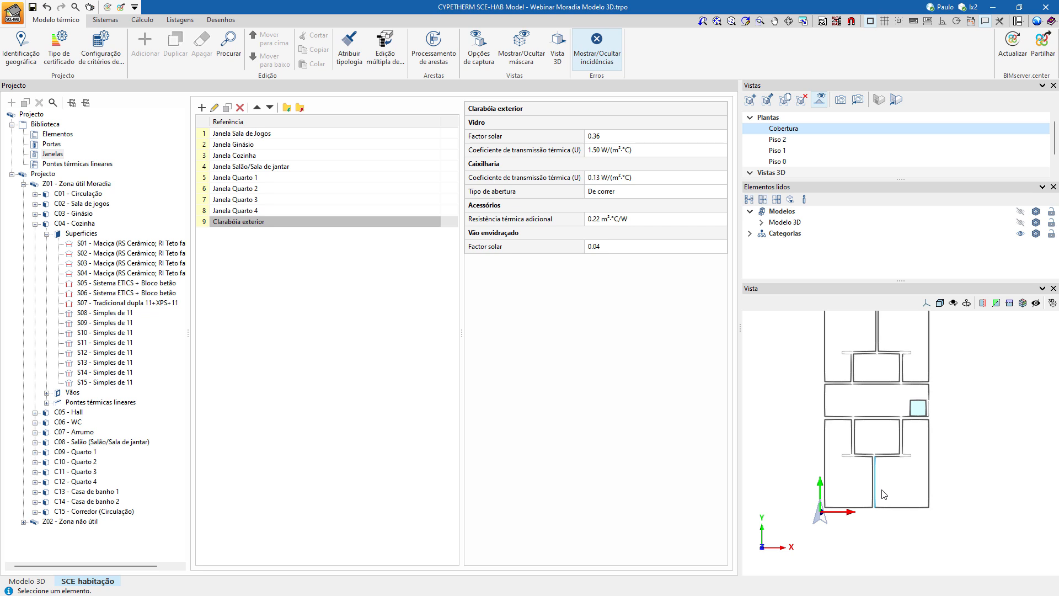
pyautogui.moveTo(812, 366); pyautogui.dragTo(811, 389, button='middle')
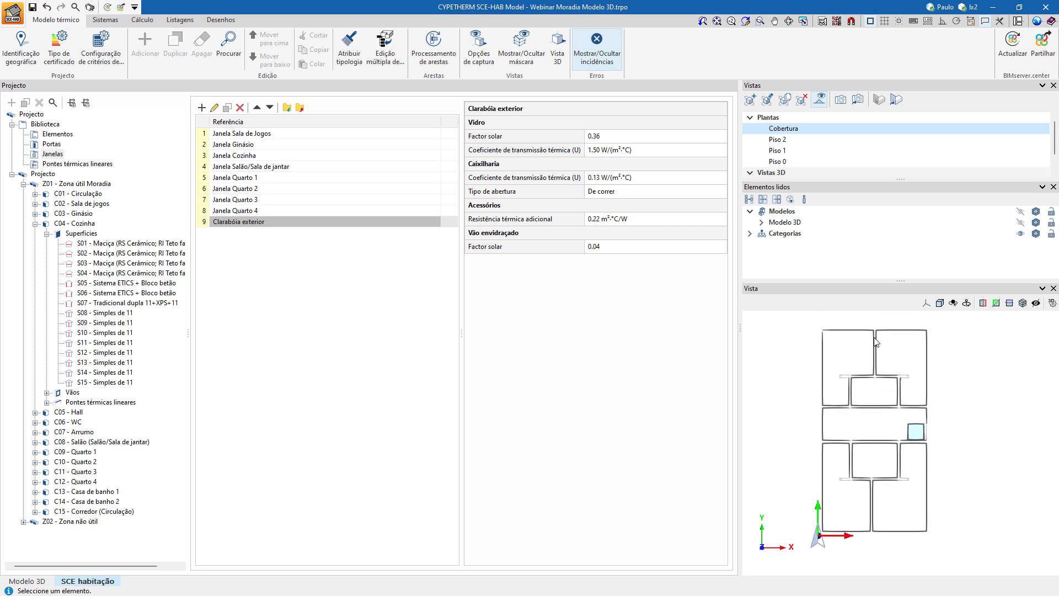
# Regenerate the thermal envelope drawings with the Cobertura plan displayed.
pyautogui.click(221, 19)
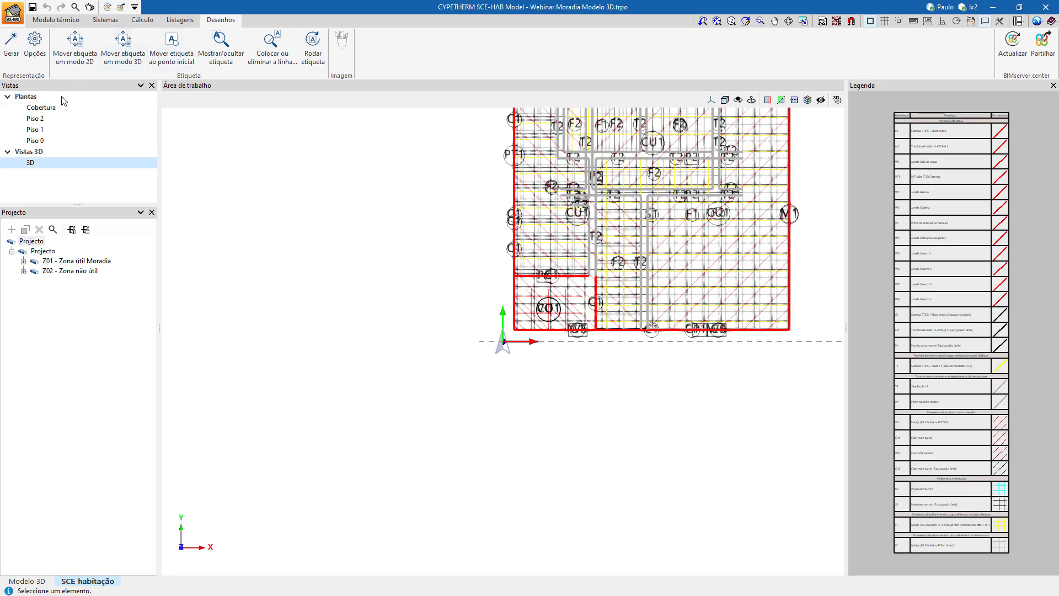
pyautogui.click(58, 108)
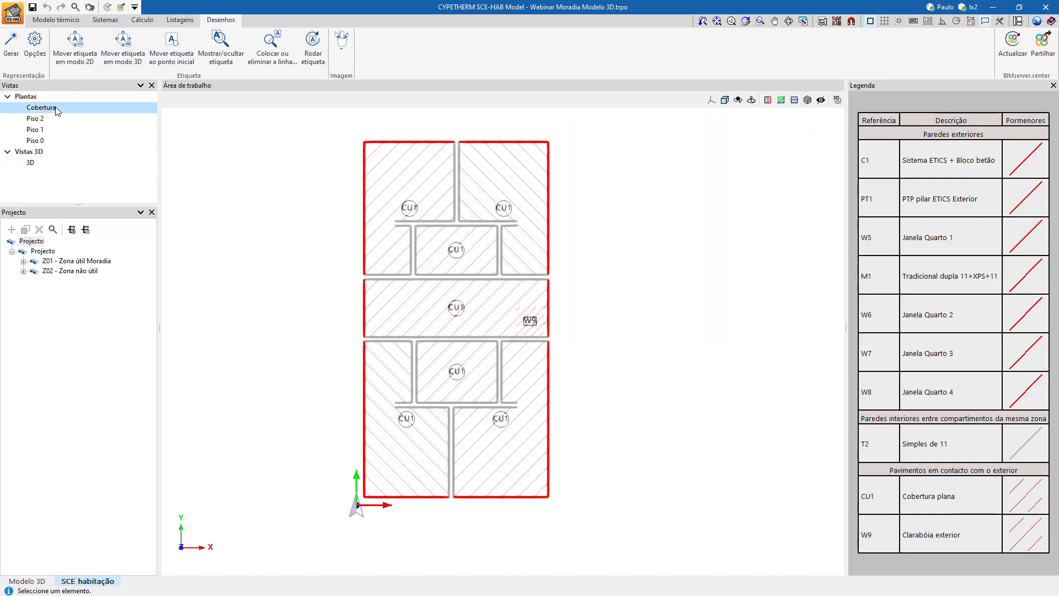
pyautogui.click(11, 45)
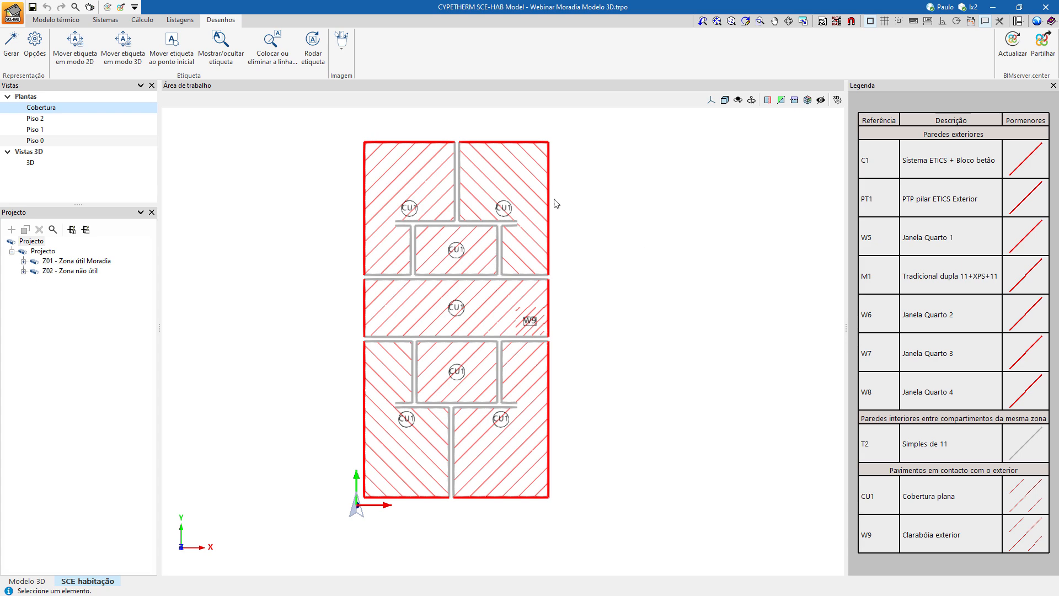
# Examine the regenerated drawings for Piso 2, Piso 1 and Piso 0, and inspect the 3D envelope drawing from an angle.
pyautogui.click(70, 119)
pyautogui.click(59, 130)
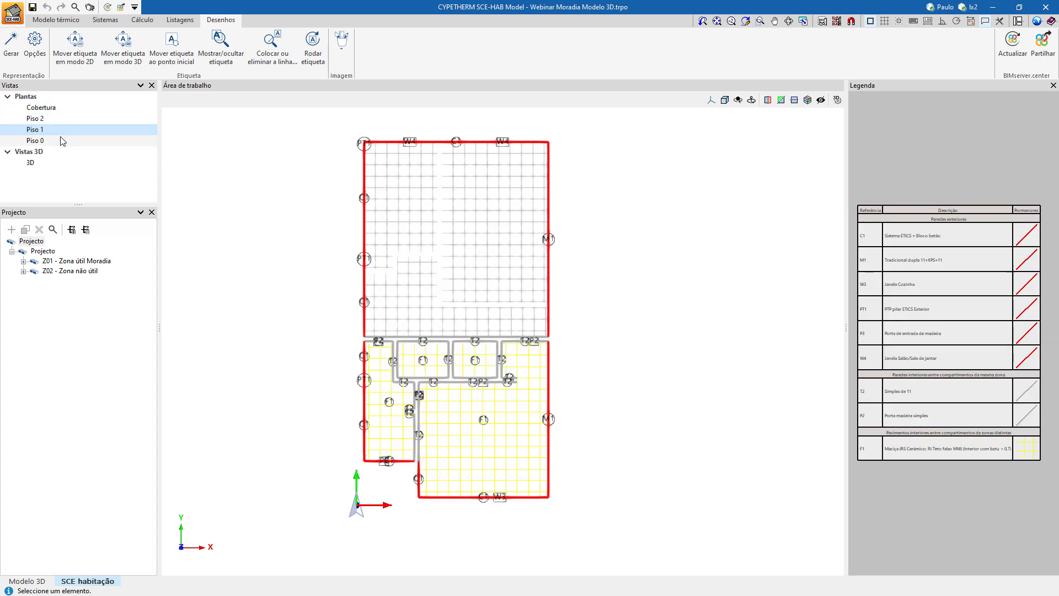
pyautogui.click(59, 140)
pyautogui.click(59, 162)
pyautogui.scroll(-3, 407, 225)
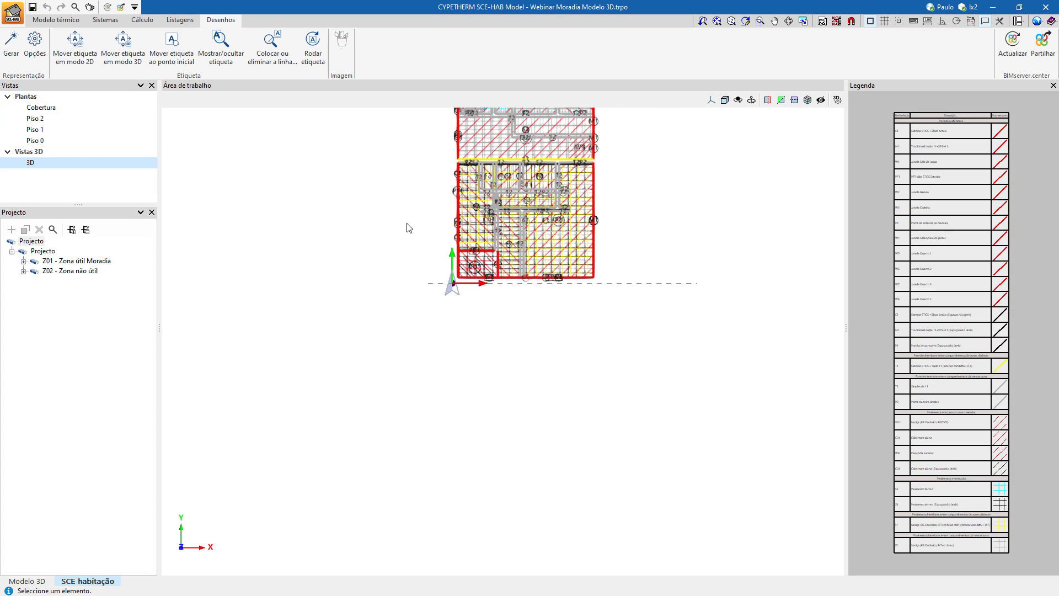
pyautogui.moveTo(406, 223); pyautogui.dragTo(380, 389, button='middle')
pyautogui.keyDown('shift'); pyautogui.moveTo(397, 352); pyautogui.dragTo(385, 413, button='middle'); pyautogui.keyUp('shift')
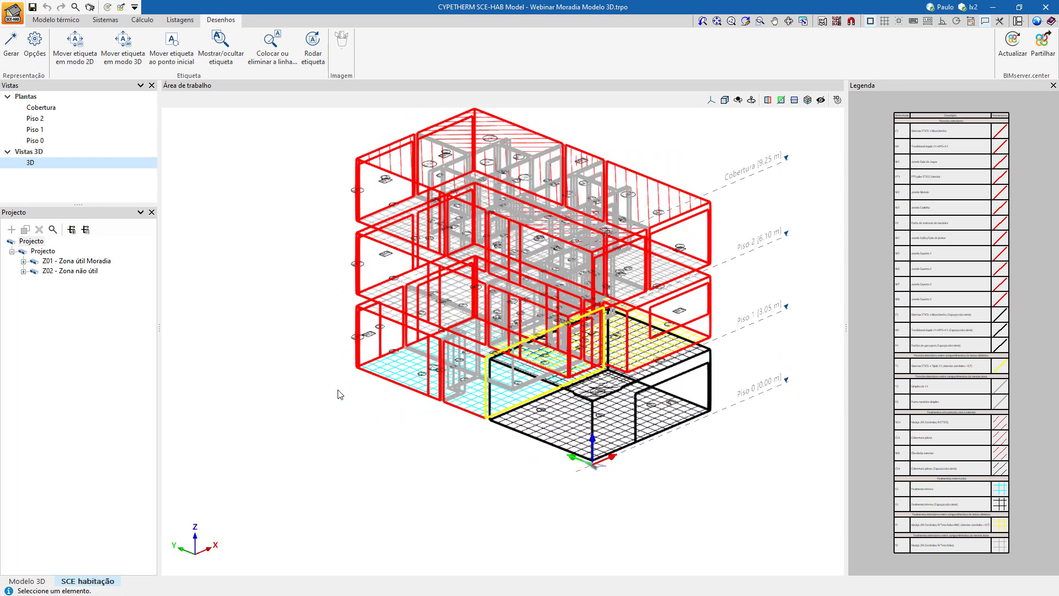
# In the thermal model, create a Corte view across the house along the X axis on the Piso 0 plan, with a 7.17 m posterior plane distance.
pyautogui.click(55, 19)
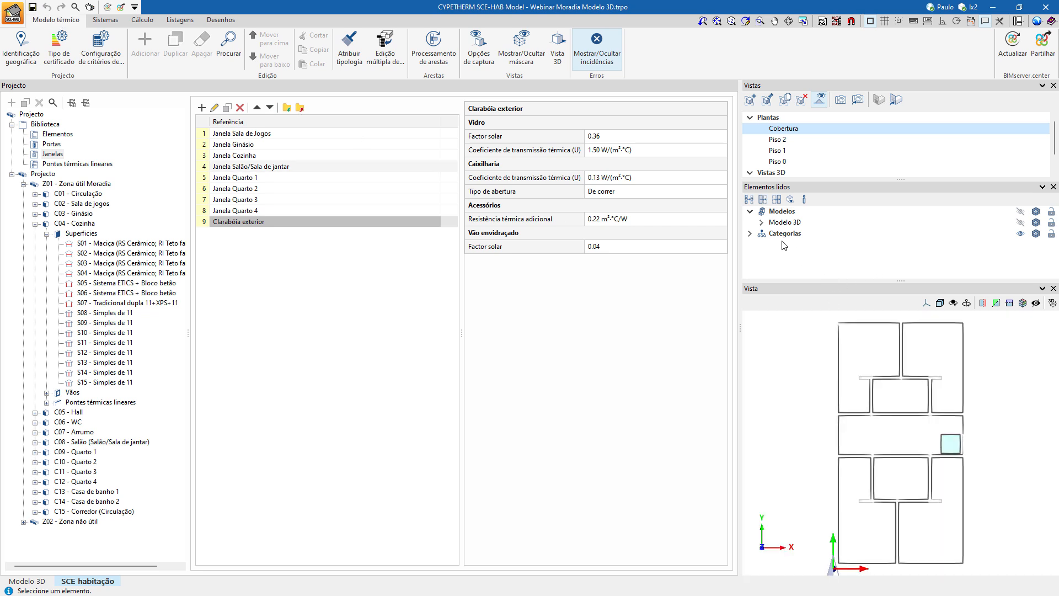
pyautogui.scroll(-1, 789, 160)
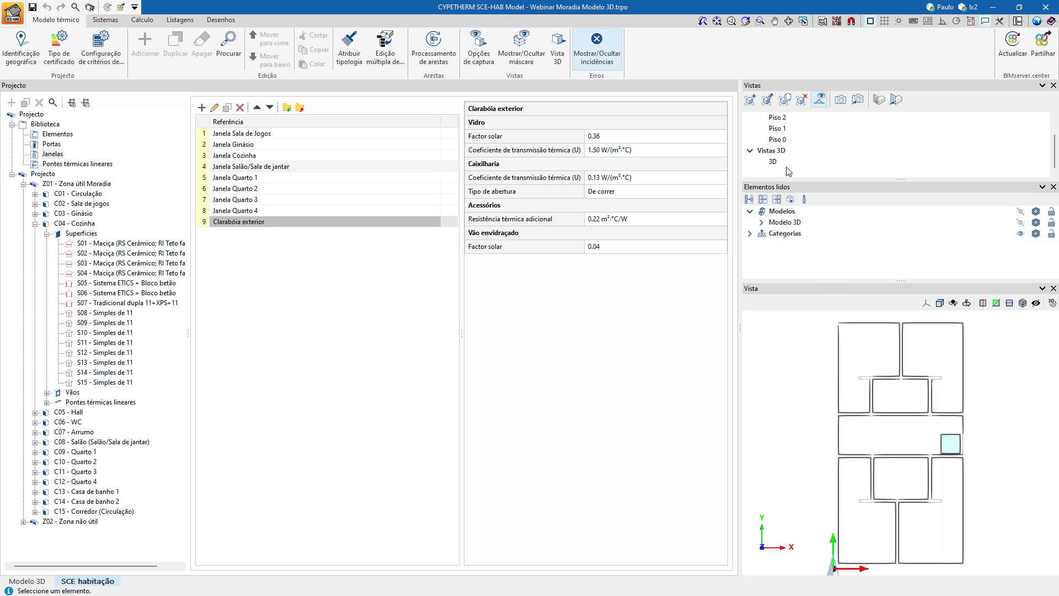
pyautogui.click(805, 161)
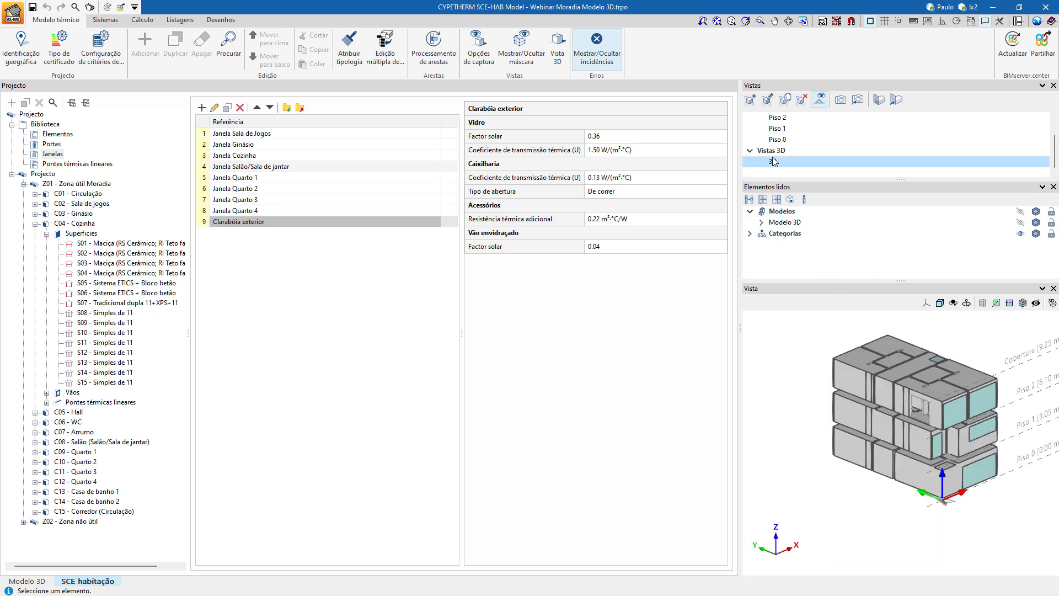
pyautogui.click(750, 100)
pyautogui.click(509, 303)
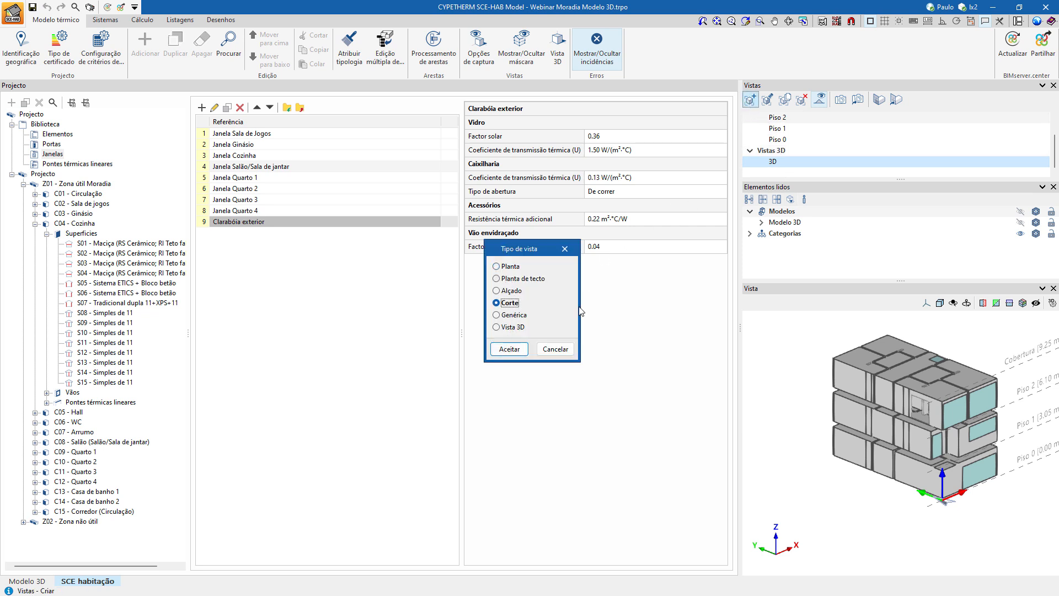
pyautogui.click(509, 348)
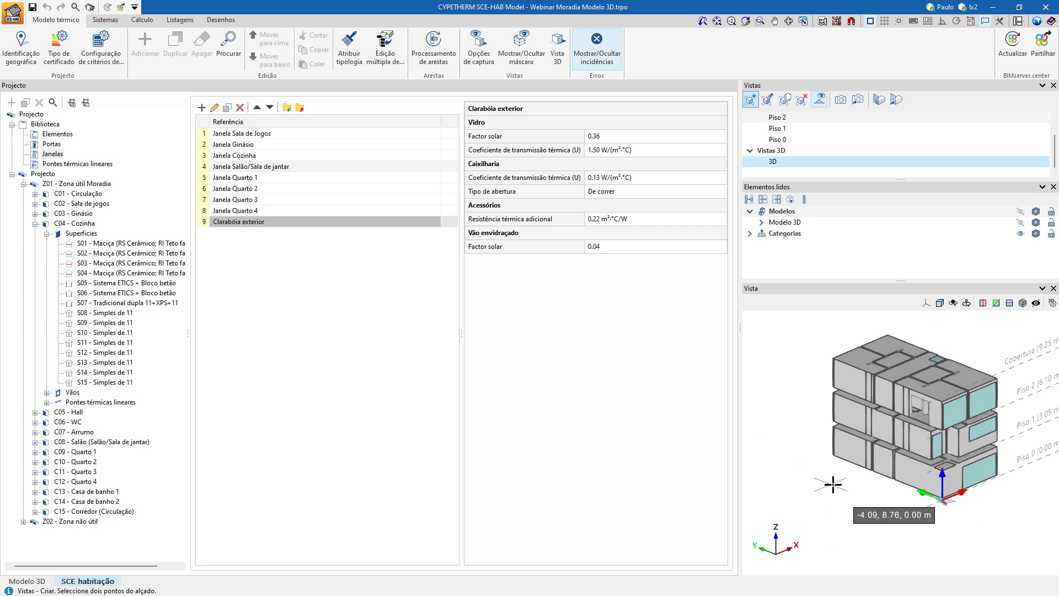
pyautogui.click(869, 483)
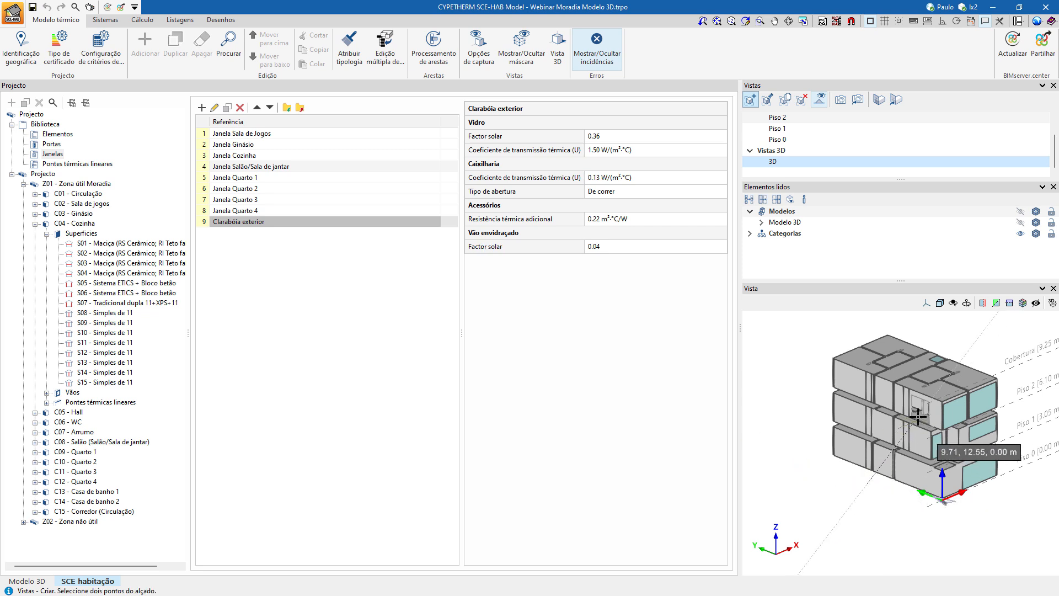
pyautogui.click(778, 140)
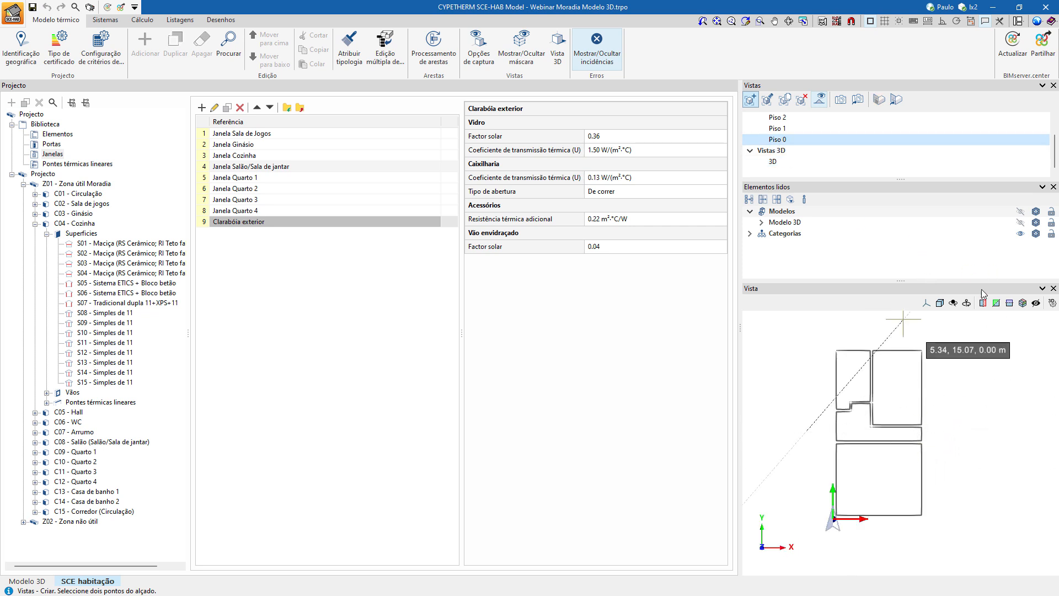
pyautogui.click(943, 22)
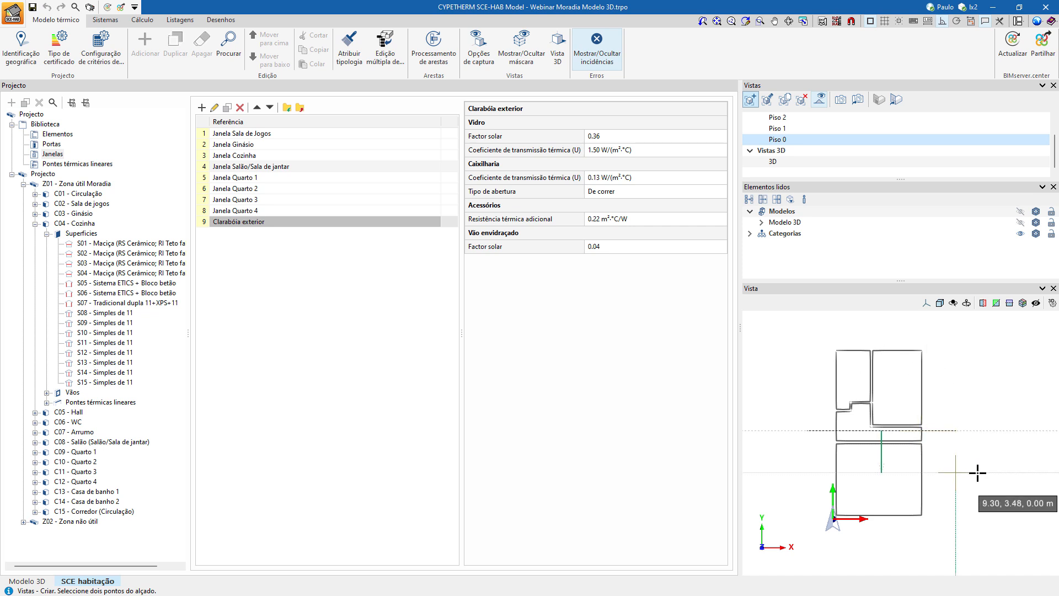
pyautogui.click(966, 334)
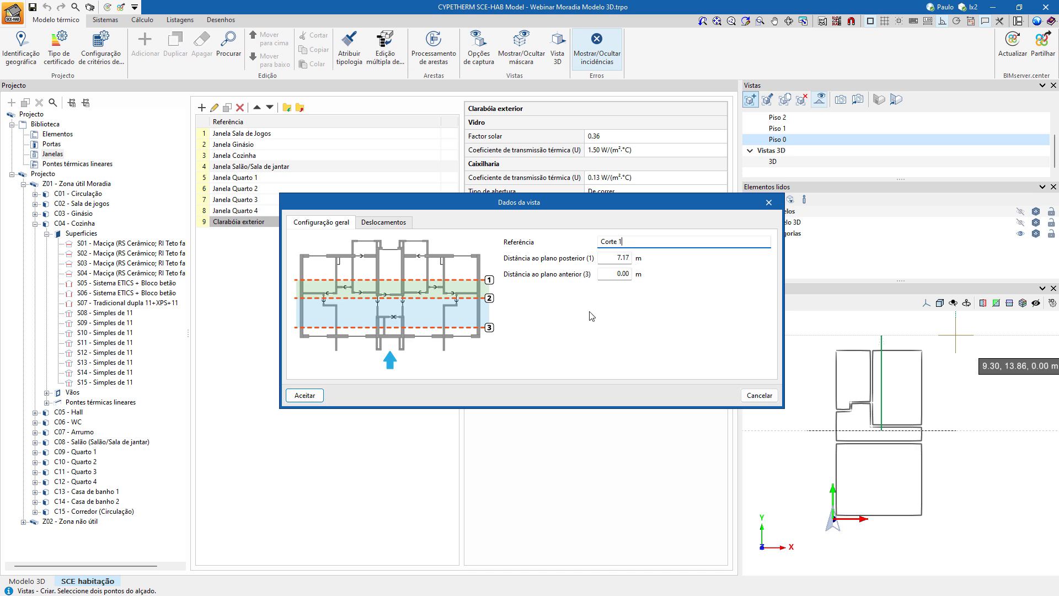
pyautogui.click(320, 395)
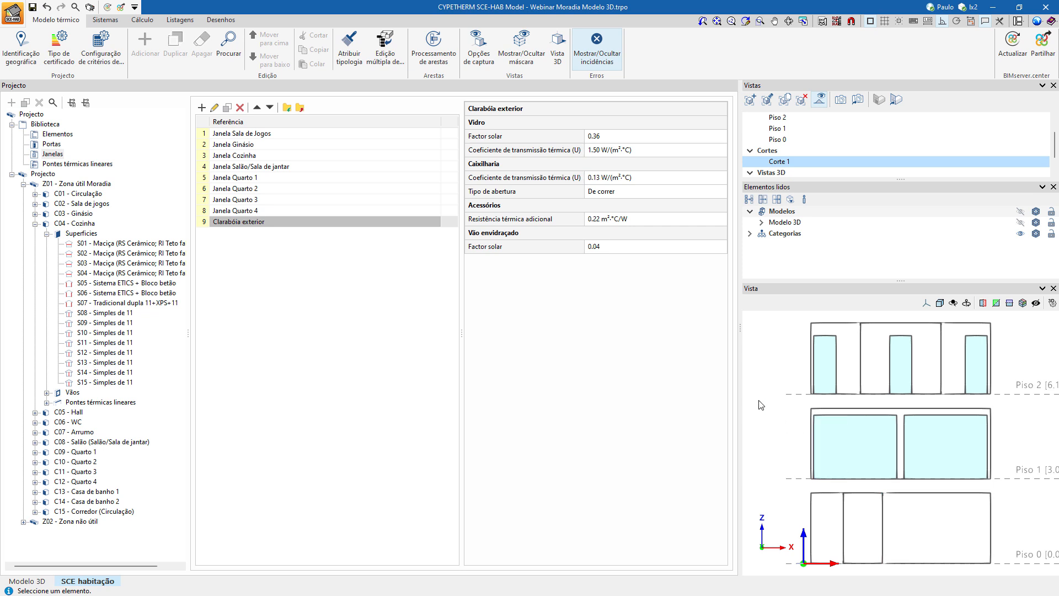
# Check the first section's position in 3D and on Piso 0, and create a second Corte view lengthwise along the Y axis.
pyautogui.scroll(-1, 769, 163)
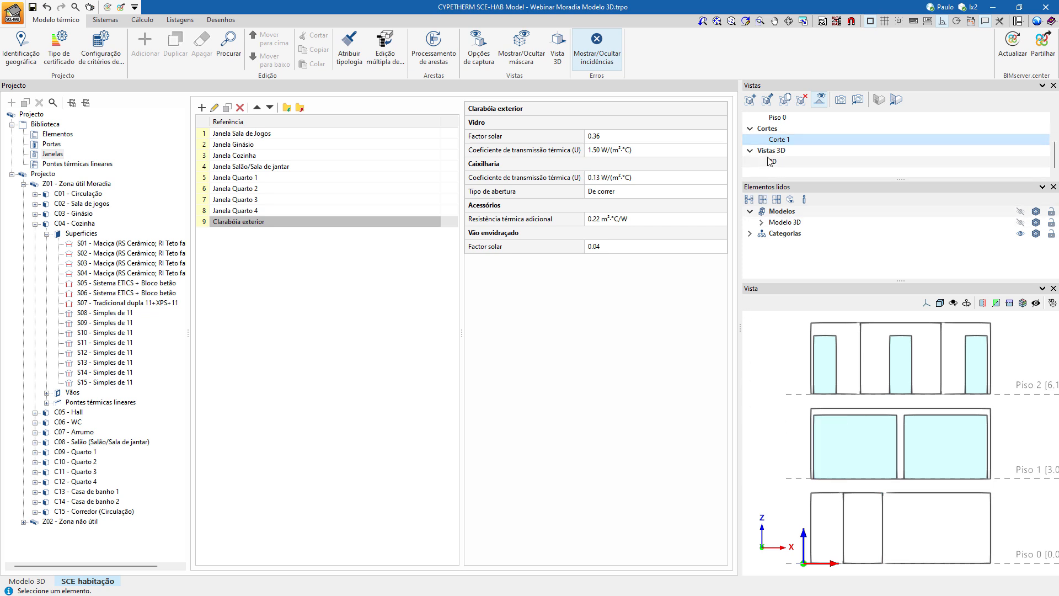
pyautogui.click(770, 162)
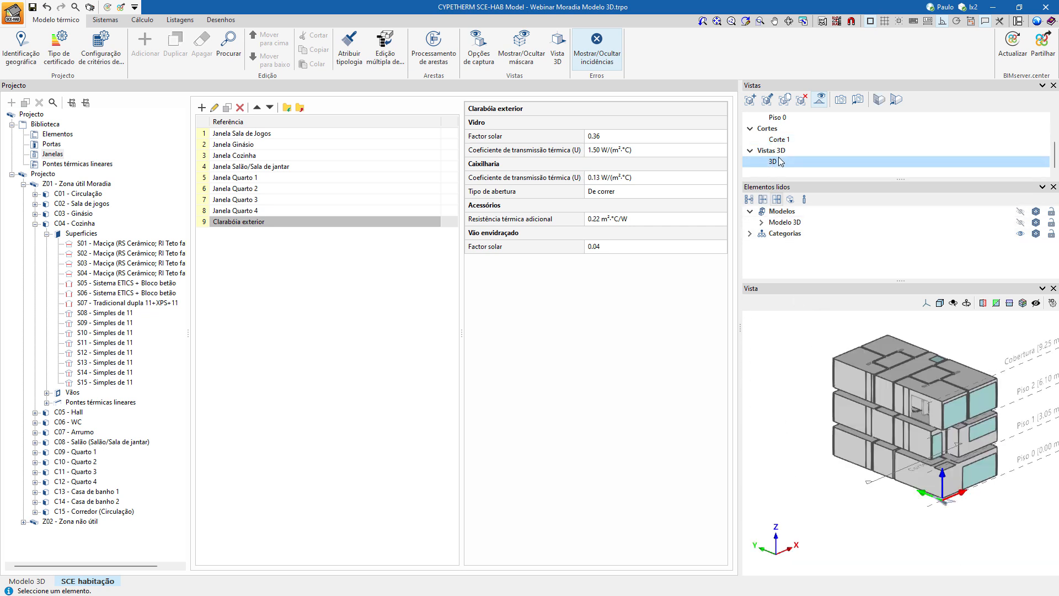
pyautogui.click(805, 118)
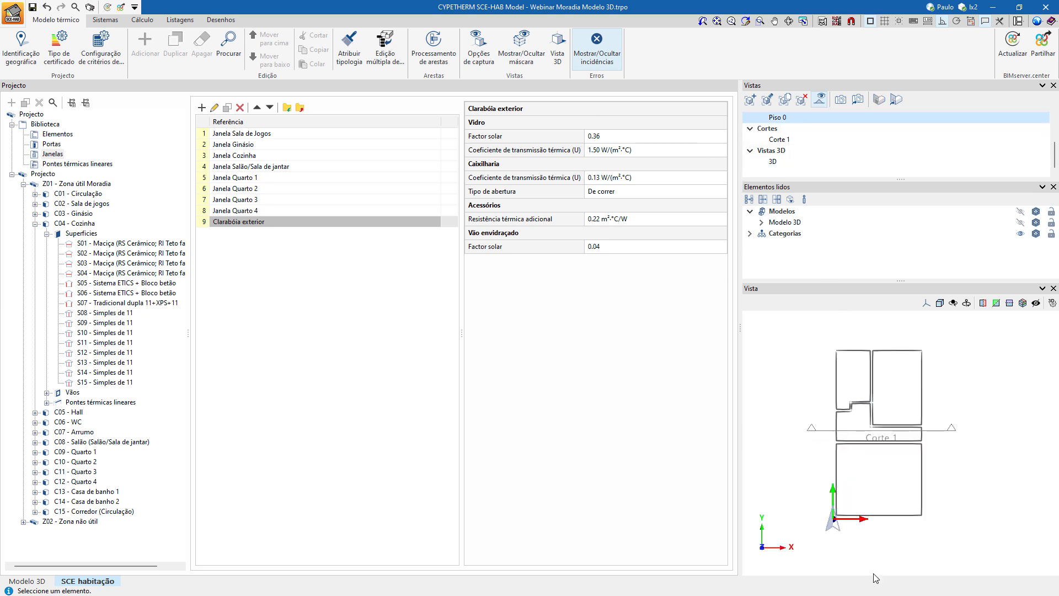
pyautogui.click(750, 99)
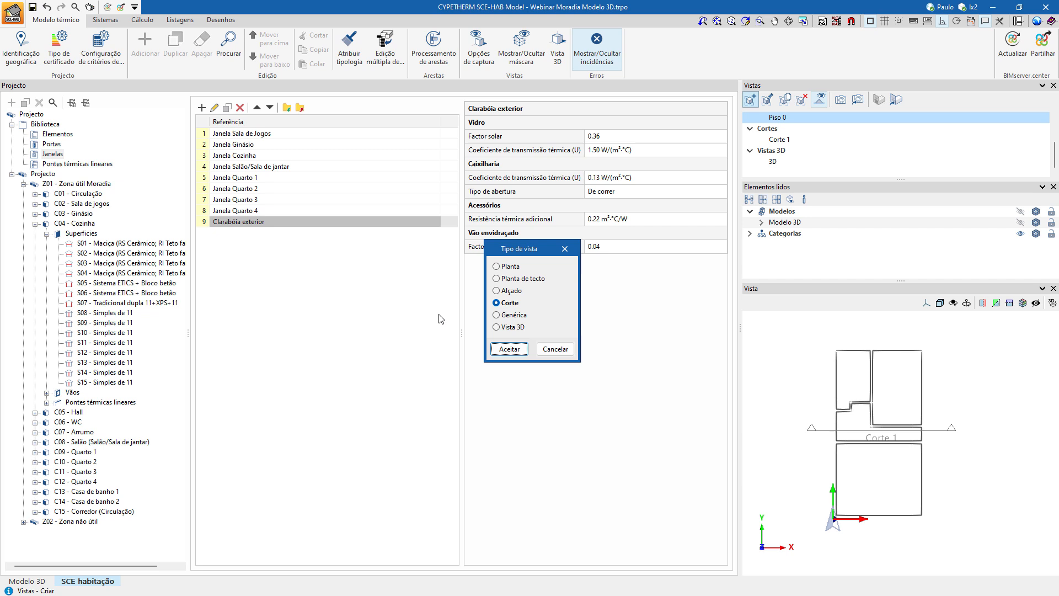
pyautogui.click(493, 354)
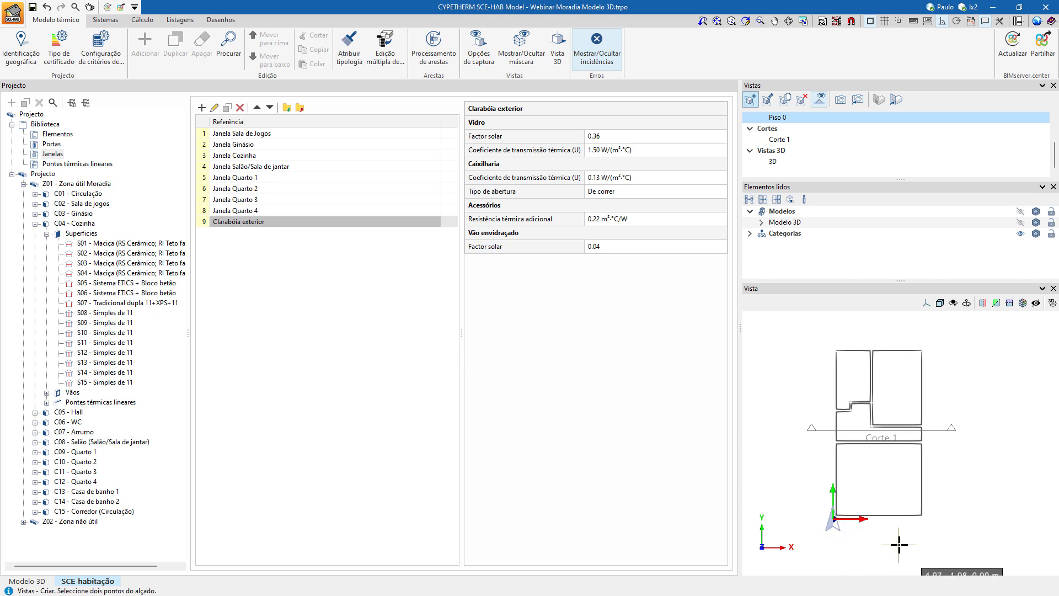
pyautogui.click(801, 325)
pyautogui.click(977, 324)
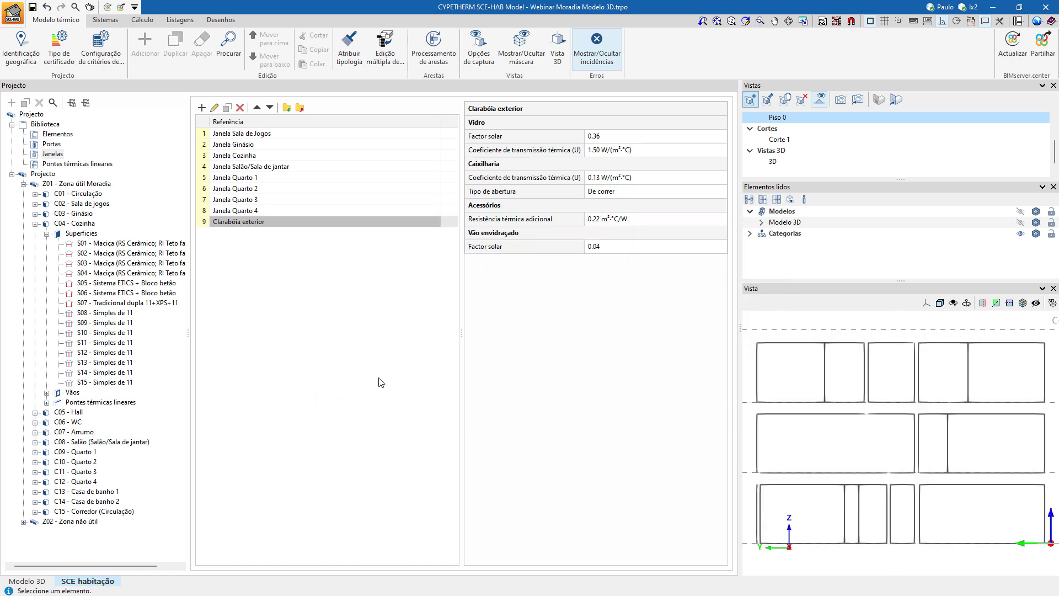
pyautogui.click(304, 394)
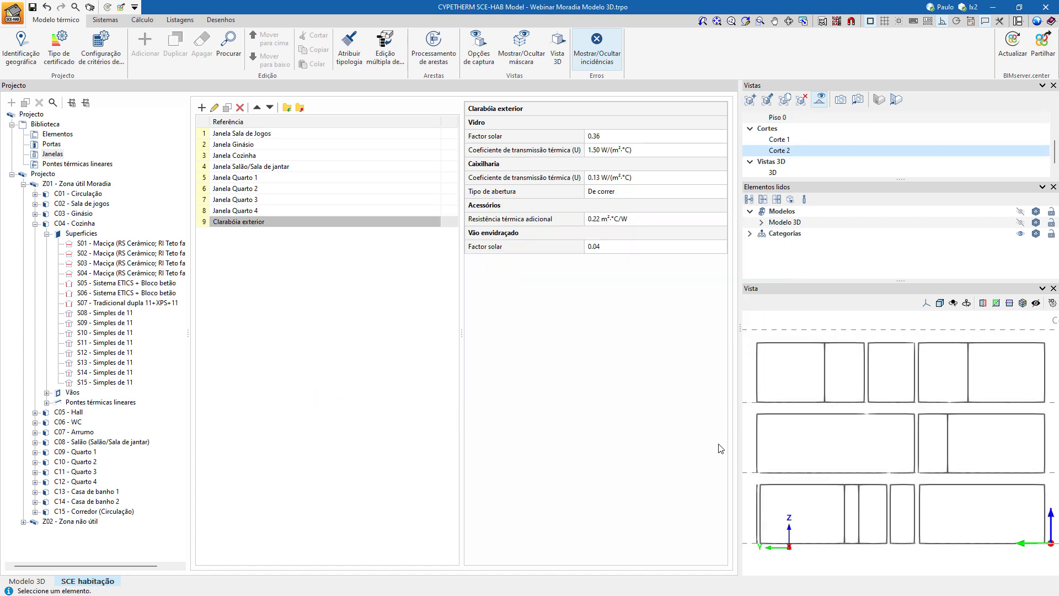
# Generate the thermal envelope drawings with the new sections and display the Corte 1 and Corte 2 drawings.
pyautogui.click(215, 22)
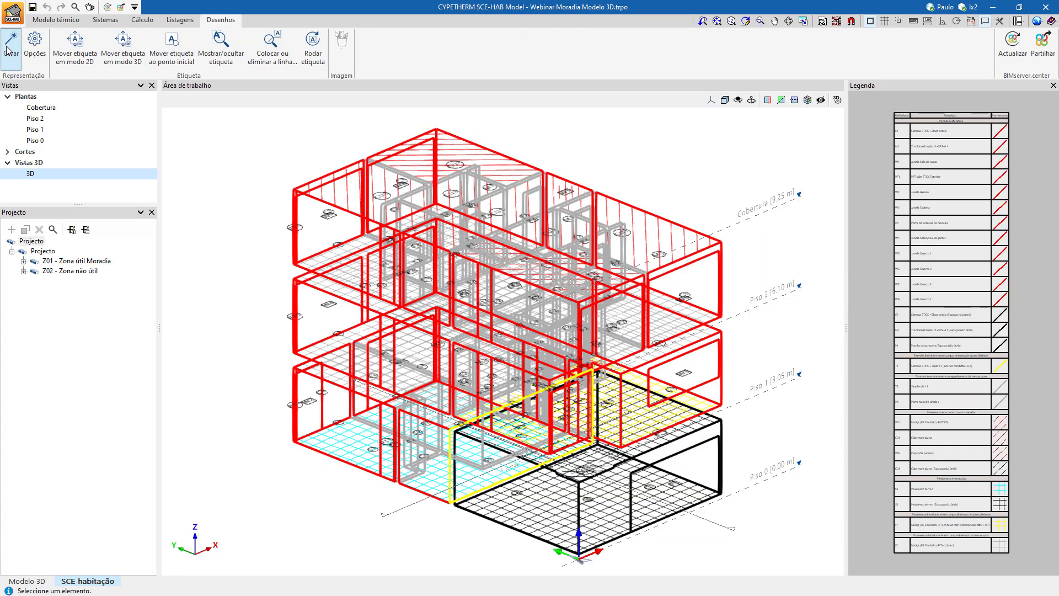
pyautogui.click(7, 152)
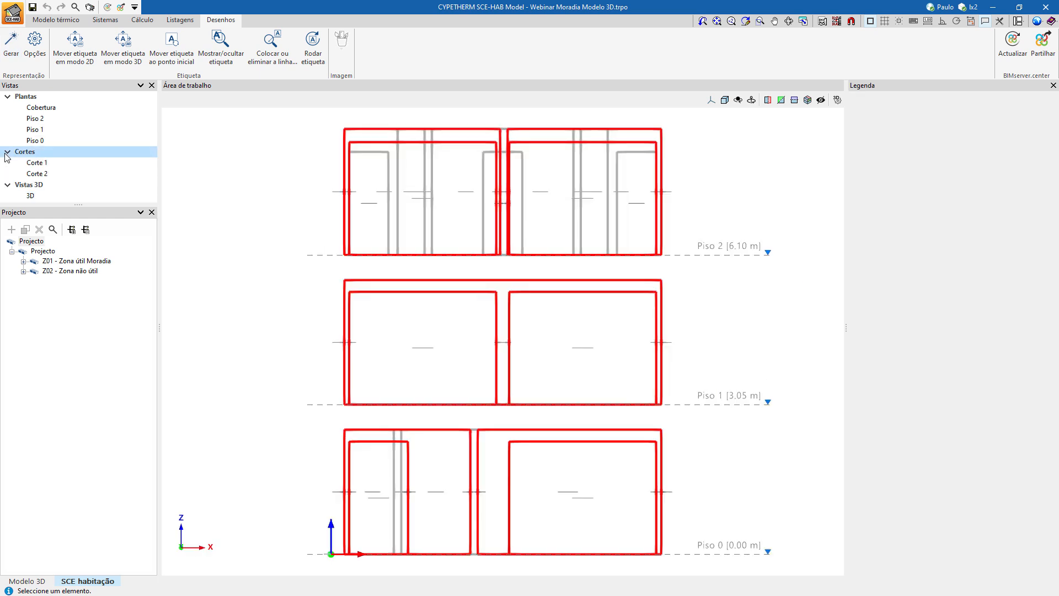
pyautogui.click(34, 174)
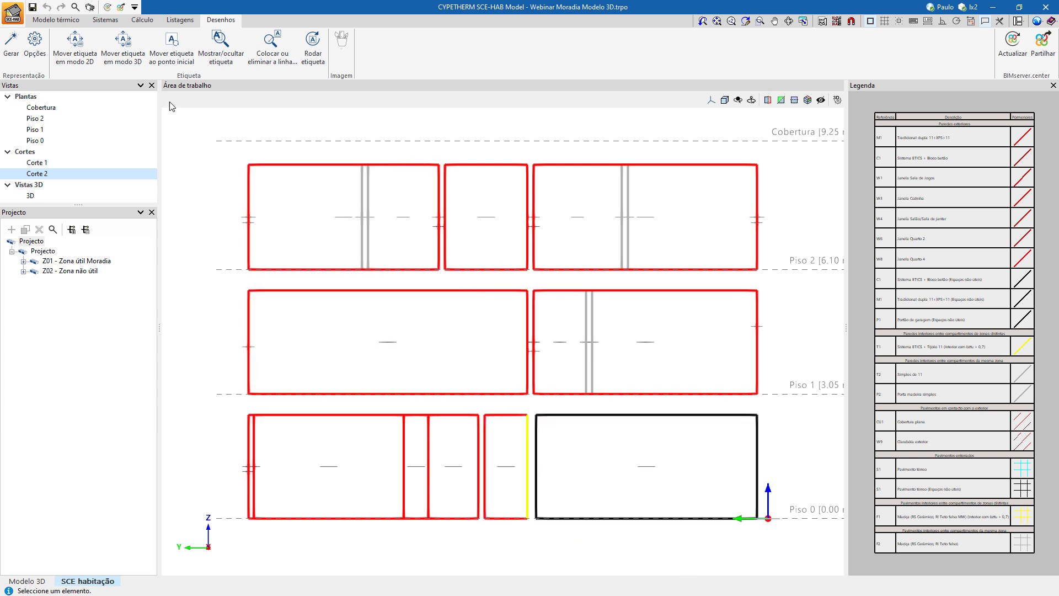
# Open the "Validação dos requisitos mínimos regulamentares" report in the listings and go to its index on page 2.
pyautogui.click(177, 21)
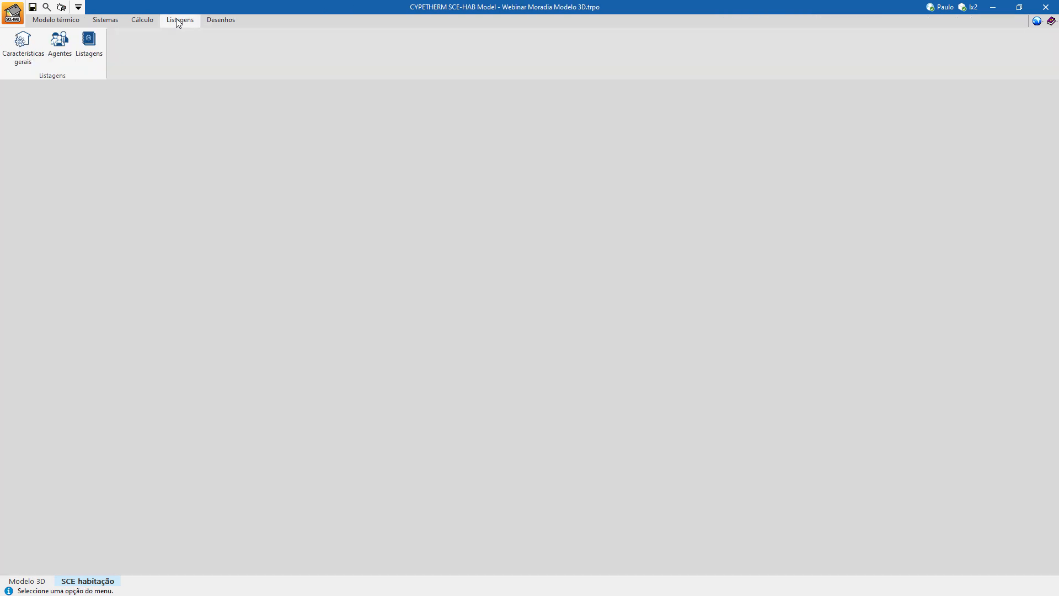
pyautogui.click(81, 39)
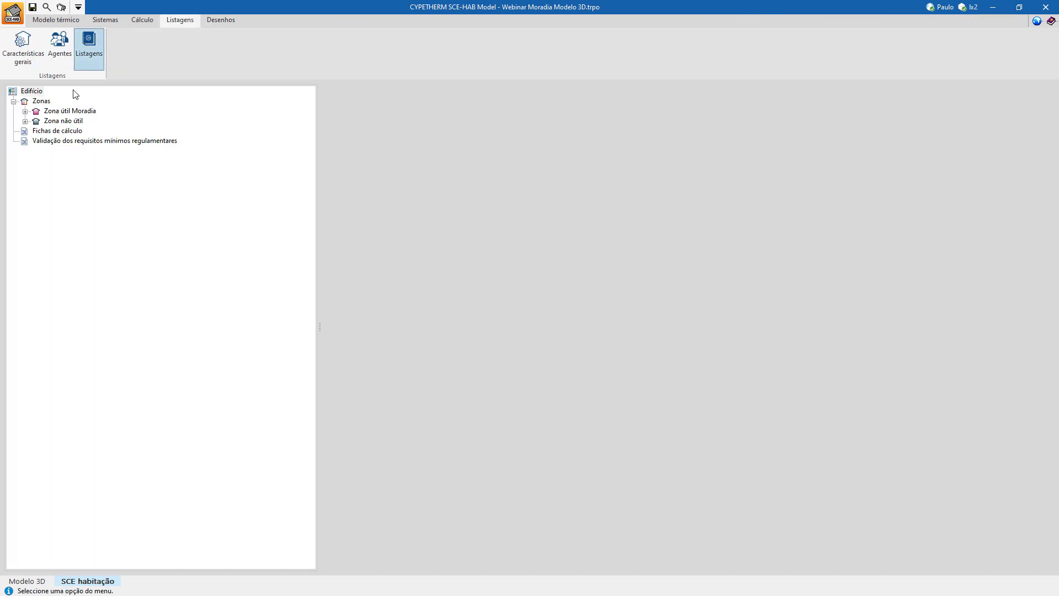
pyautogui.click(39, 140)
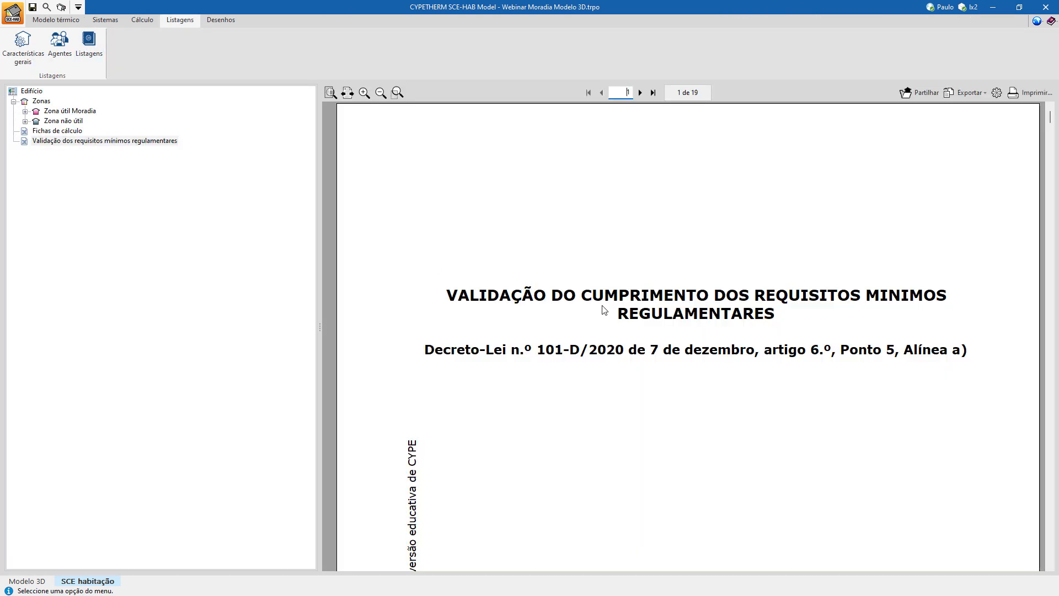
pyautogui.click(640, 93)
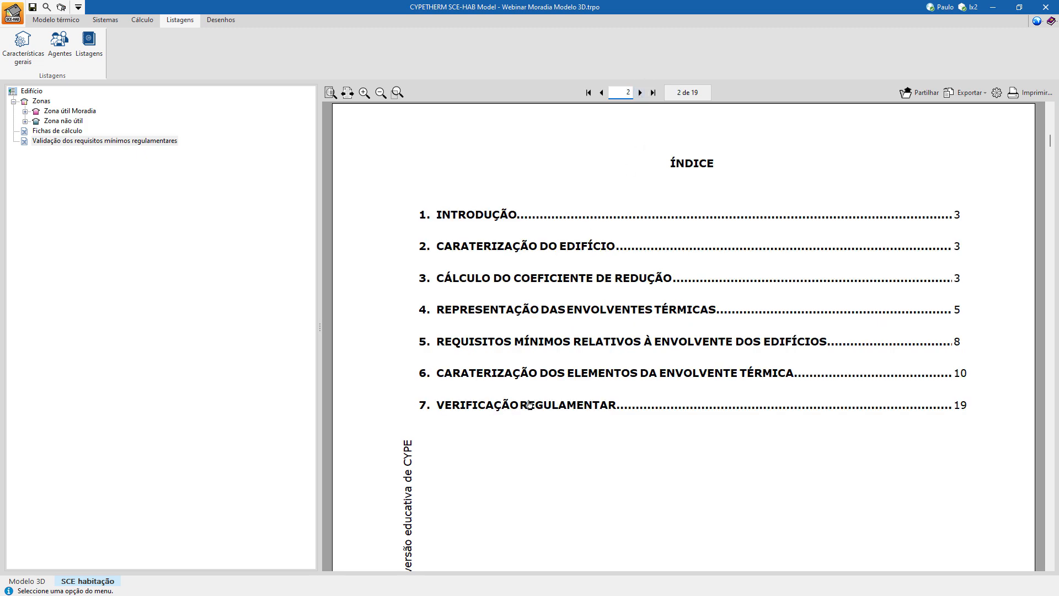
# Examine the report's thermal envelope chapter: the boundary colour code table, the floor and roof plans, and sections Corte 1 and Corte 2.
pyautogui.click(543, 315)
pyautogui.scroll(-3, 801, 255)
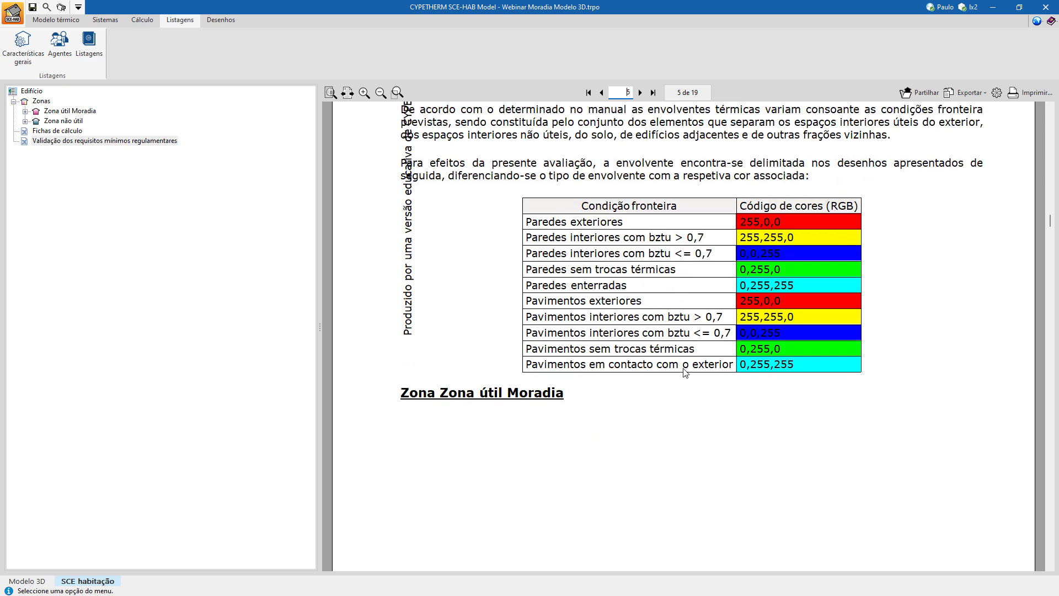
pyautogui.scroll(-7, 801, 255)
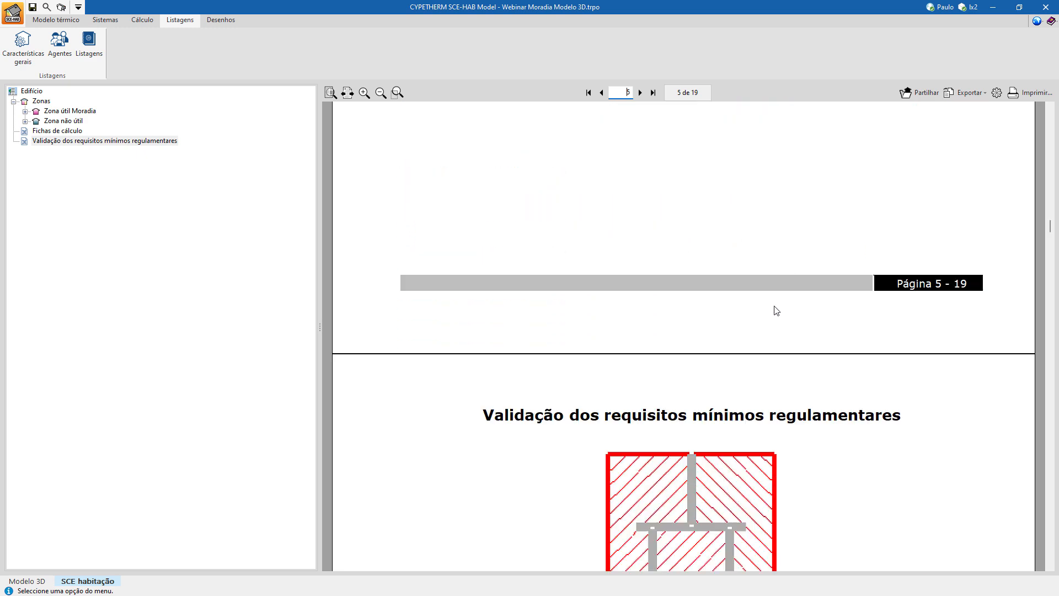
pyautogui.scroll(-8, 804, 357)
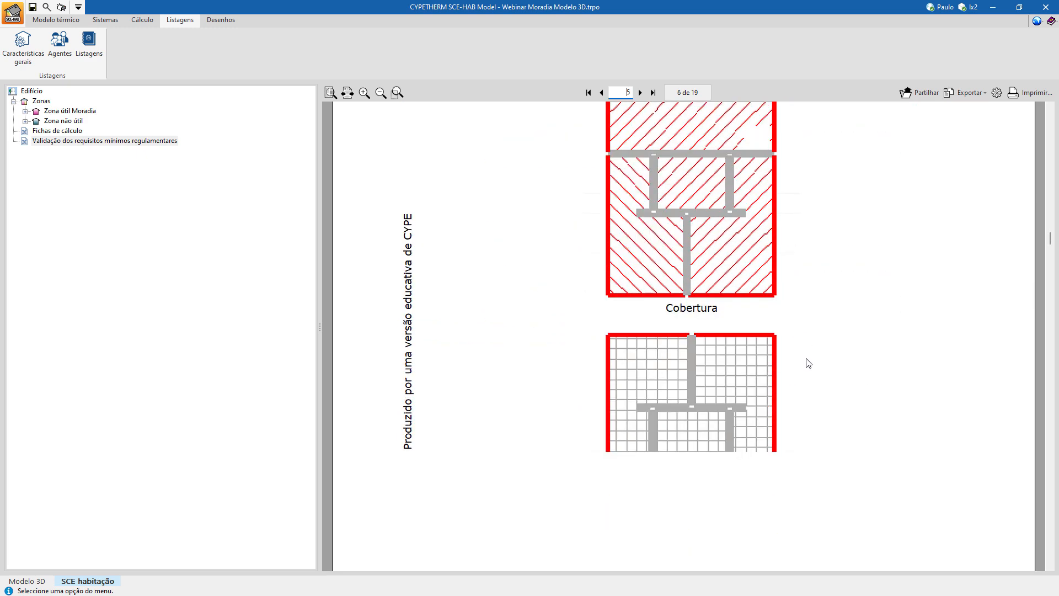
pyautogui.scroll(-8, 808, 362)
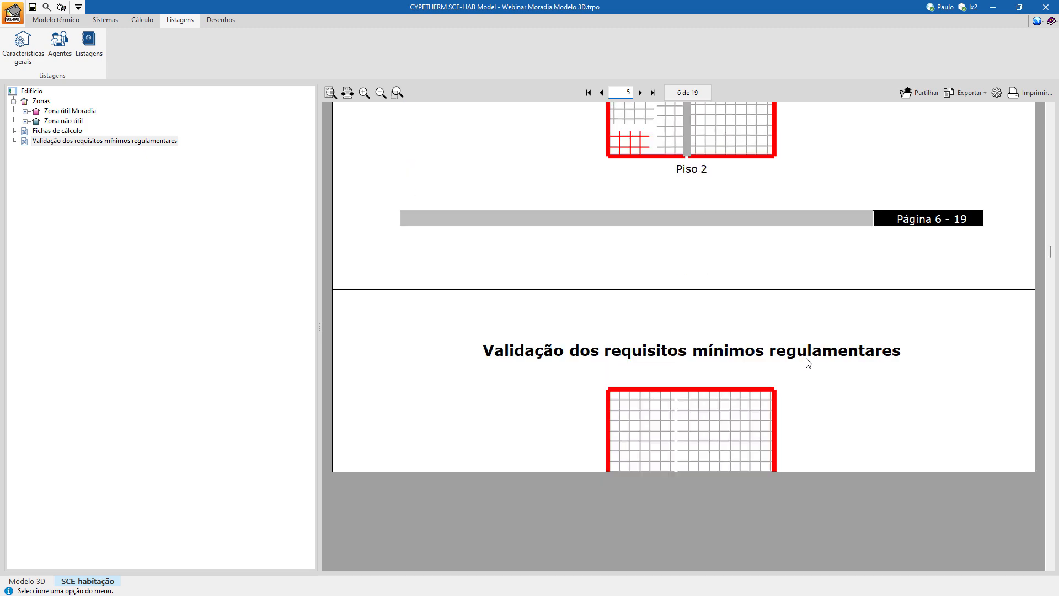
pyautogui.scroll(-8, 808, 363)
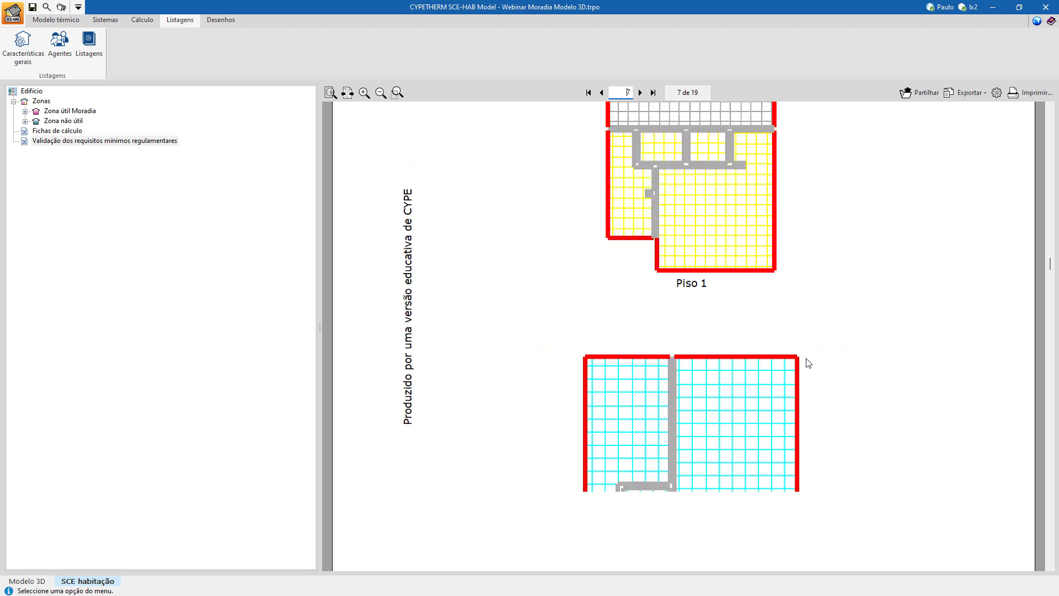
pyautogui.scroll(-7, 808, 362)
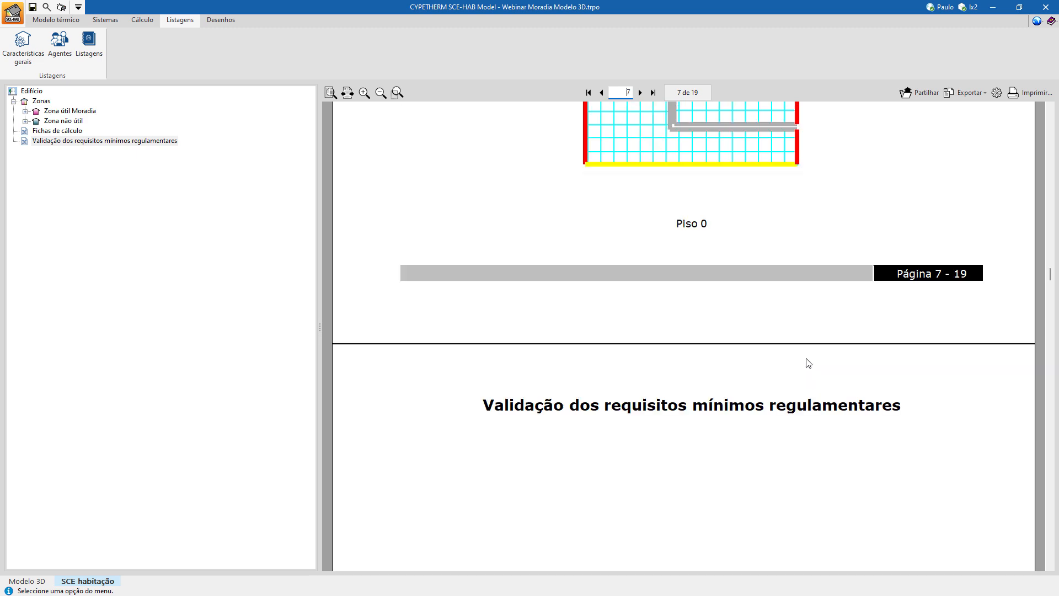
pyautogui.scroll(-8, 808, 363)
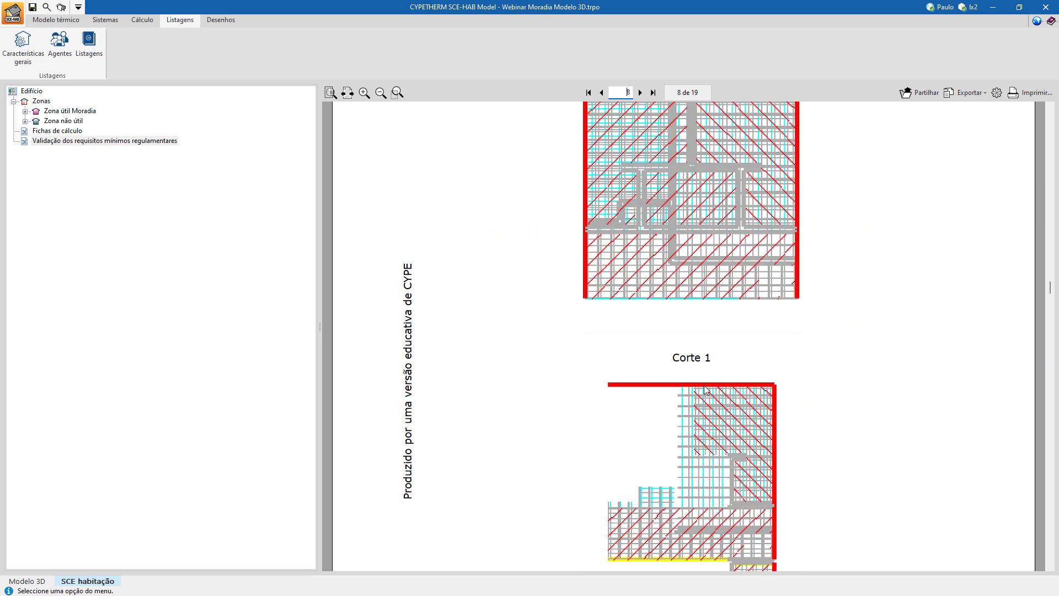
pyautogui.scroll(-15, 749, 385)
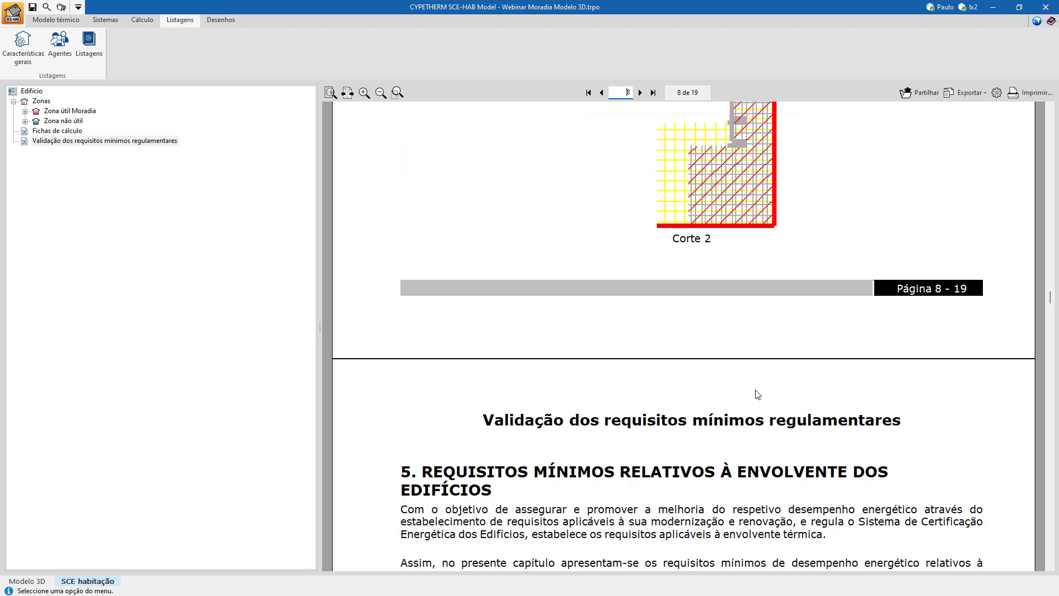
# Read the report's minimum envelope requirement tables and the layer listings of the wall constructions up to page 11.
pyautogui.scroll(-3, 756, 394)
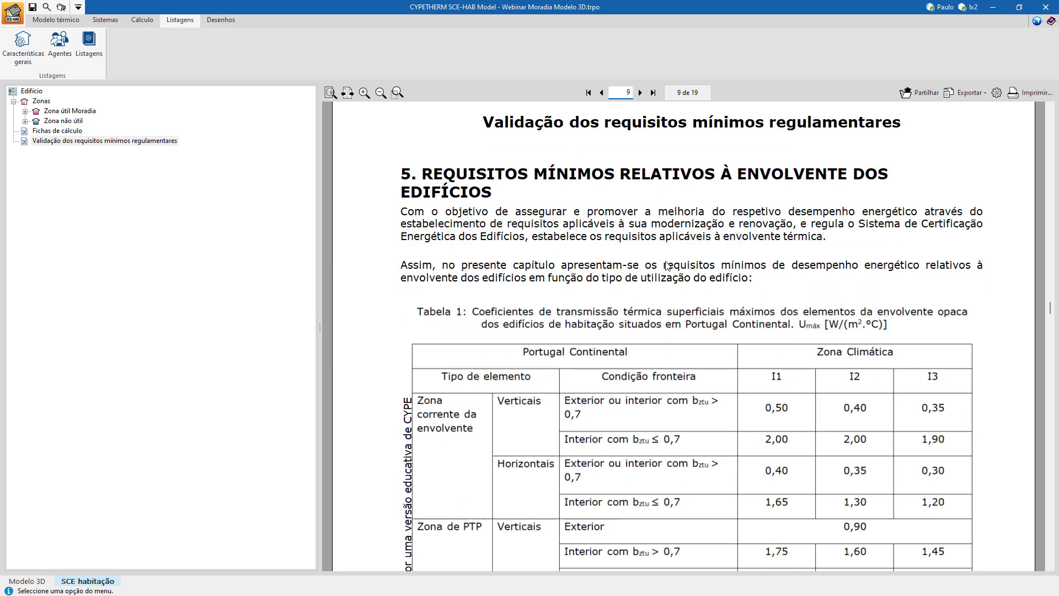
pyautogui.scroll(-9, 785, 366)
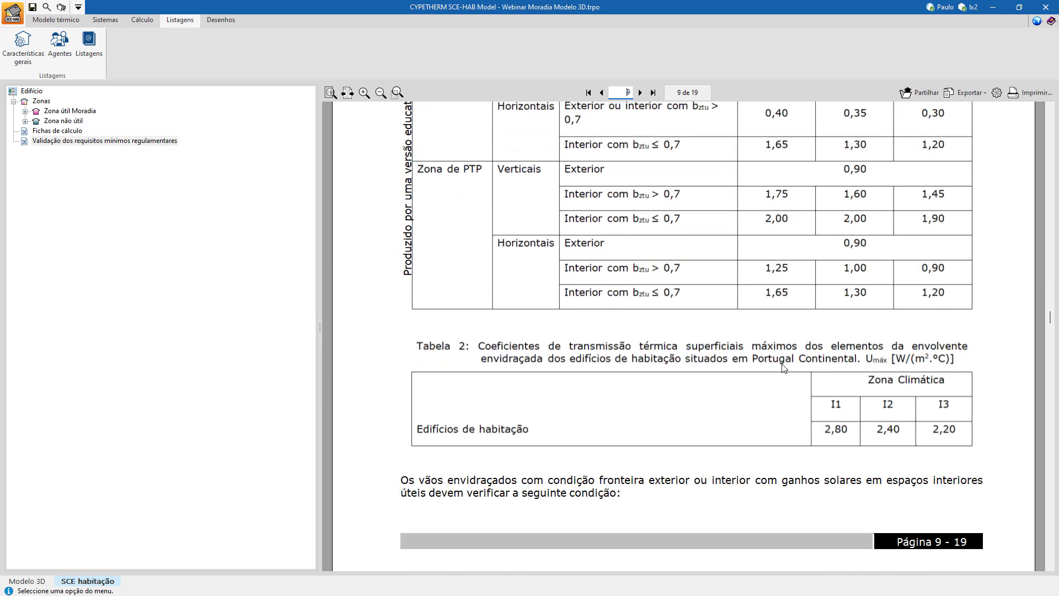
pyautogui.scroll(-3, 784, 368)
pyautogui.scroll(-12, 783, 367)
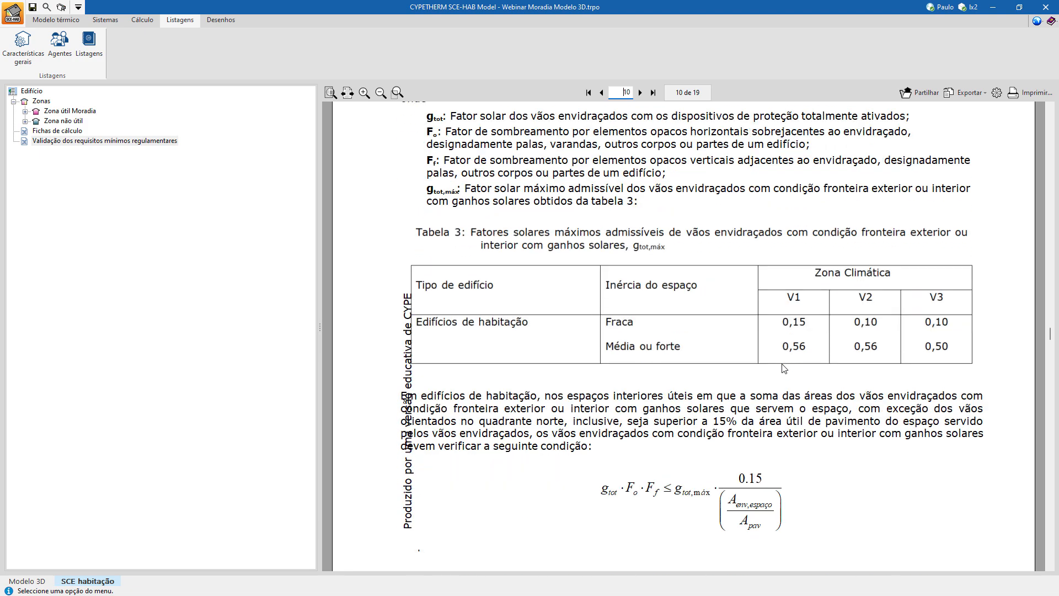
pyautogui.scroll(-12, 784, 373)
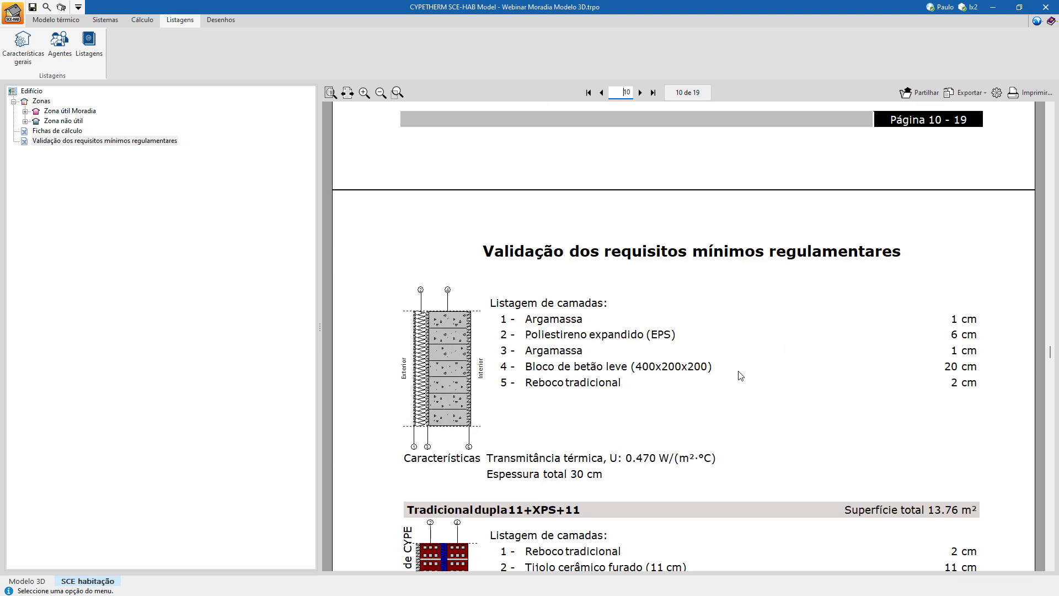
pyautogui.scroll(-3, 783, 394)
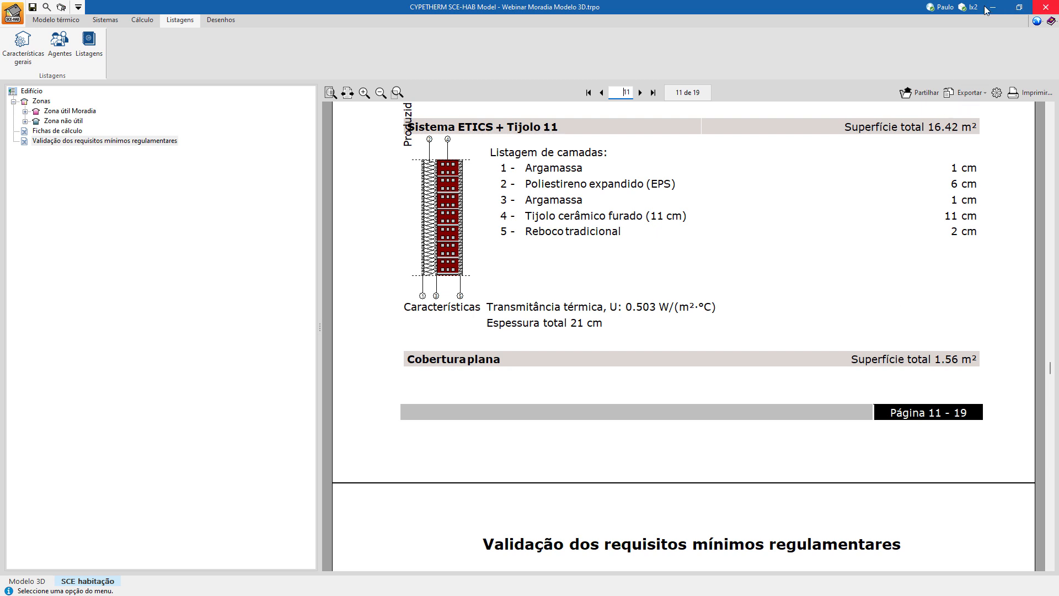
# View the improvement measures settings for Zona útil Moradia in the calculation section and close them.
pyautogui.click(142, 21)
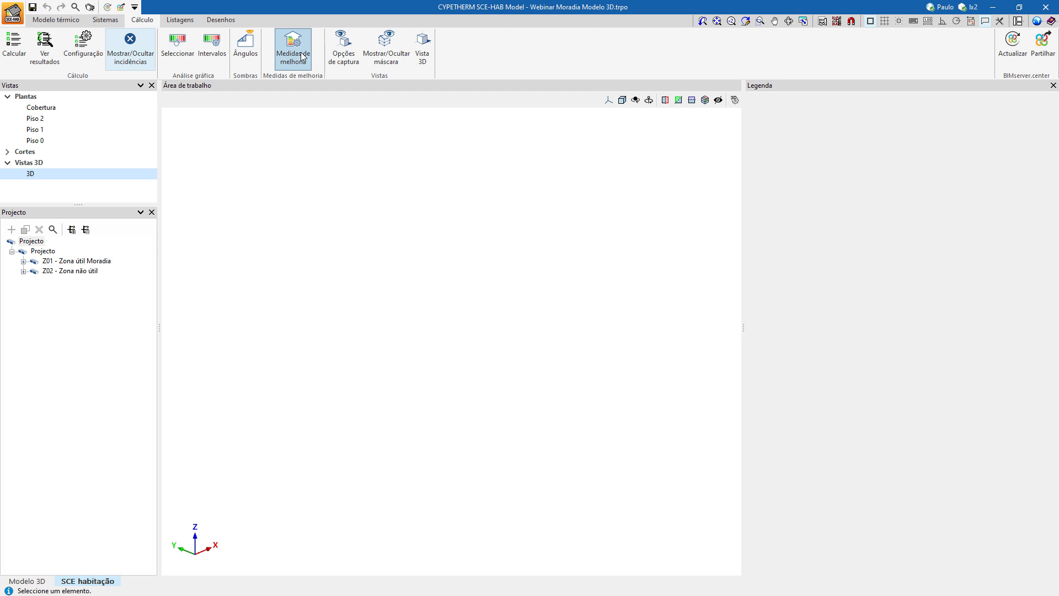
pyautogui.click(302, 56)
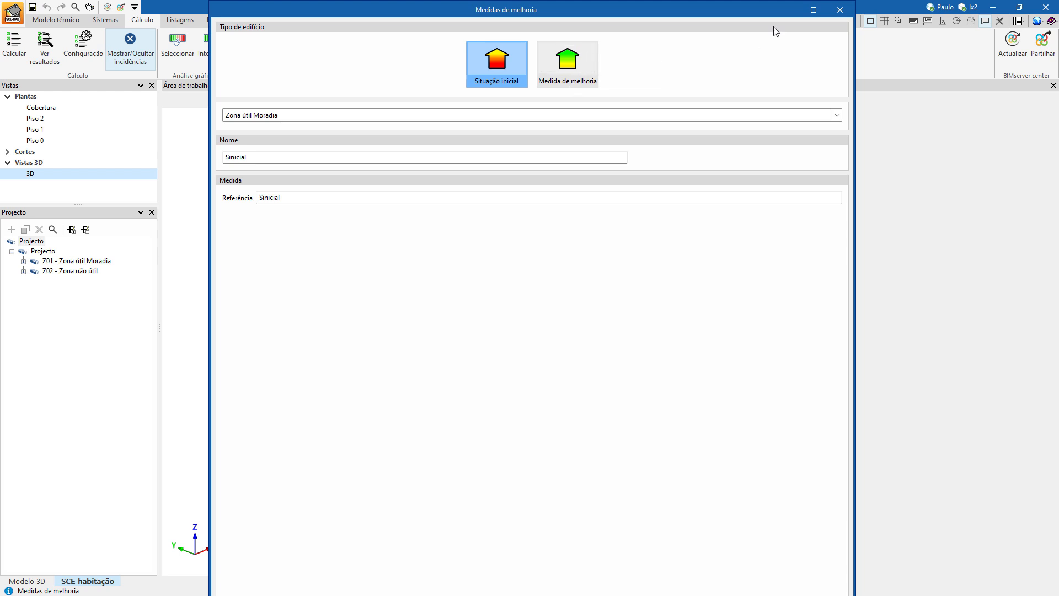
pyautogui.click(840, 10)
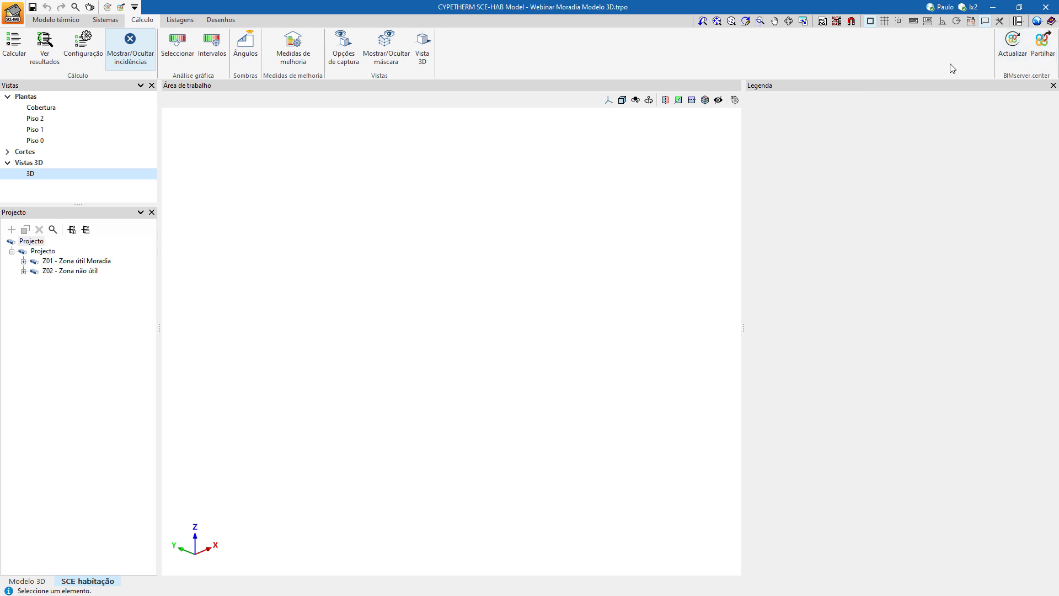
# Inspect the BIM model update options and the BIMserver.center project selection, leaving both without applying anything.
pyautogui.click(1011, 59)
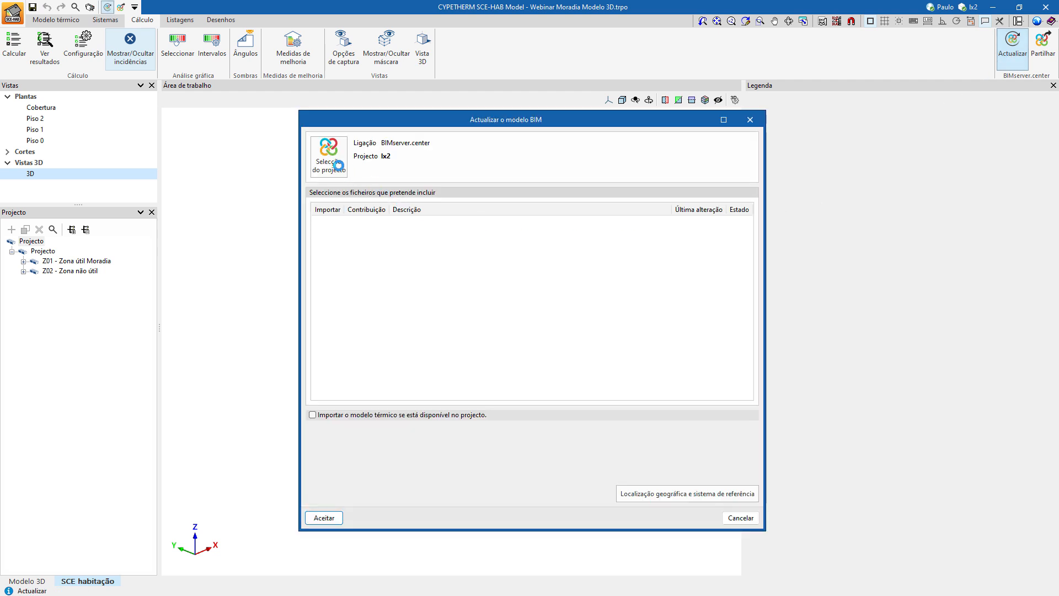
pyautogui.click(328, 156)
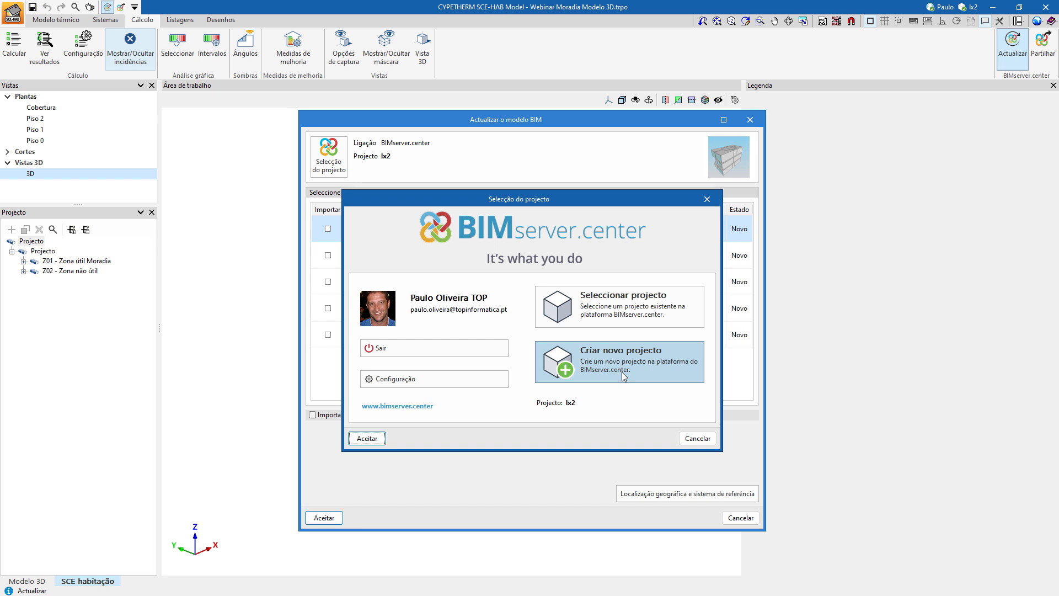
pyautogui.click(684, 439)
pyautogui.click(740, 518)
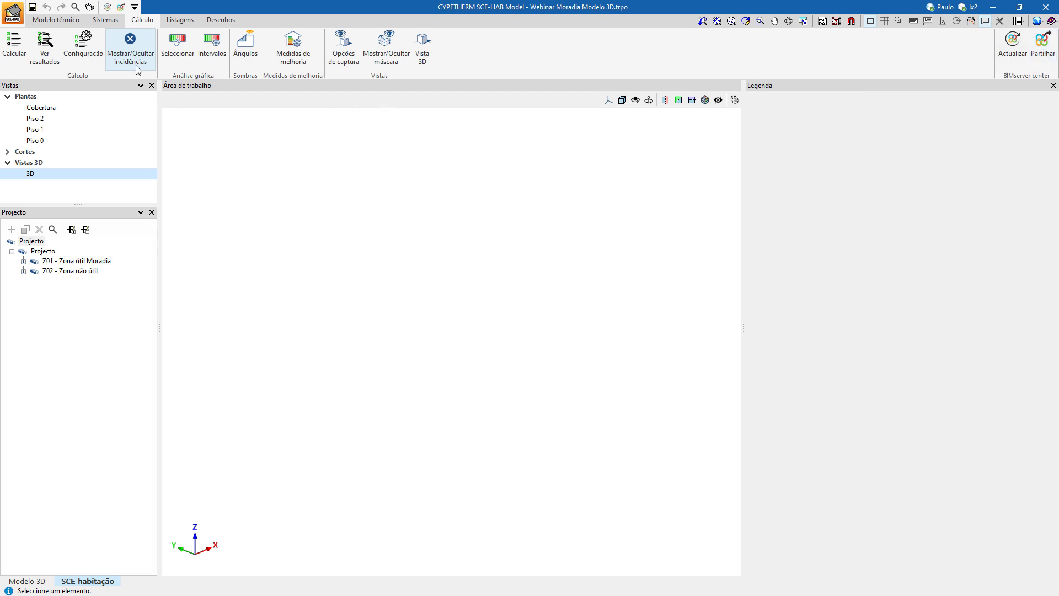
# Recheck the initial situation and improvement measure building types in the improvement measures settings, and close them.
pyautogui.click(293, 47)
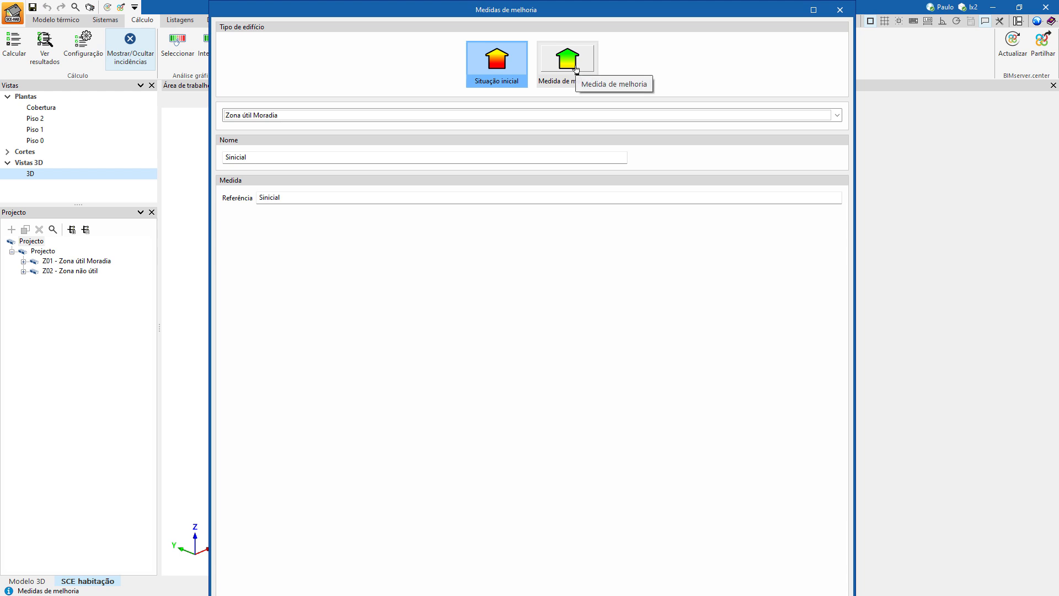
pyautogui.click(839, 10)
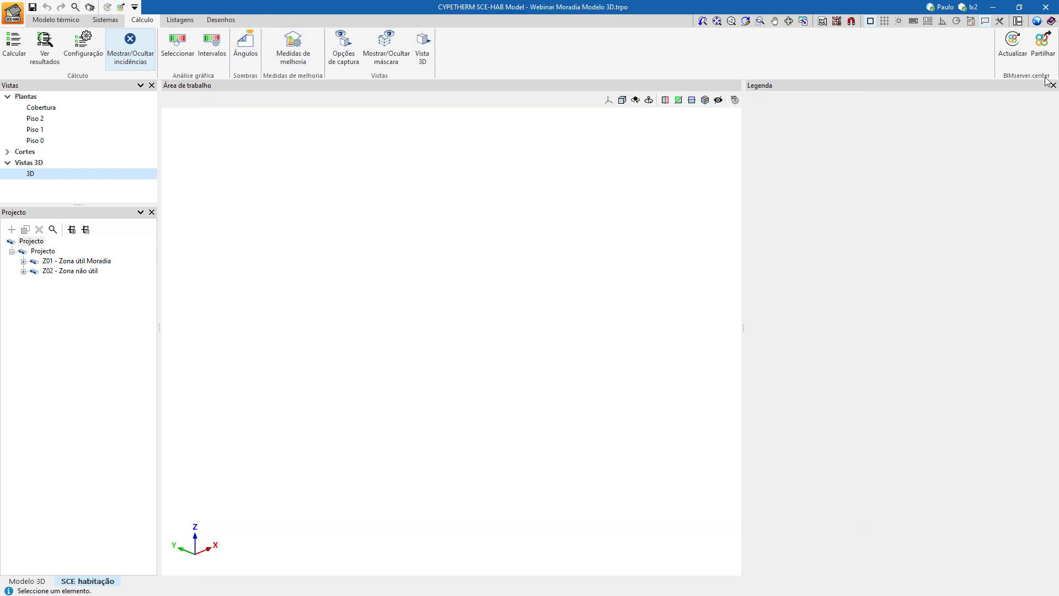